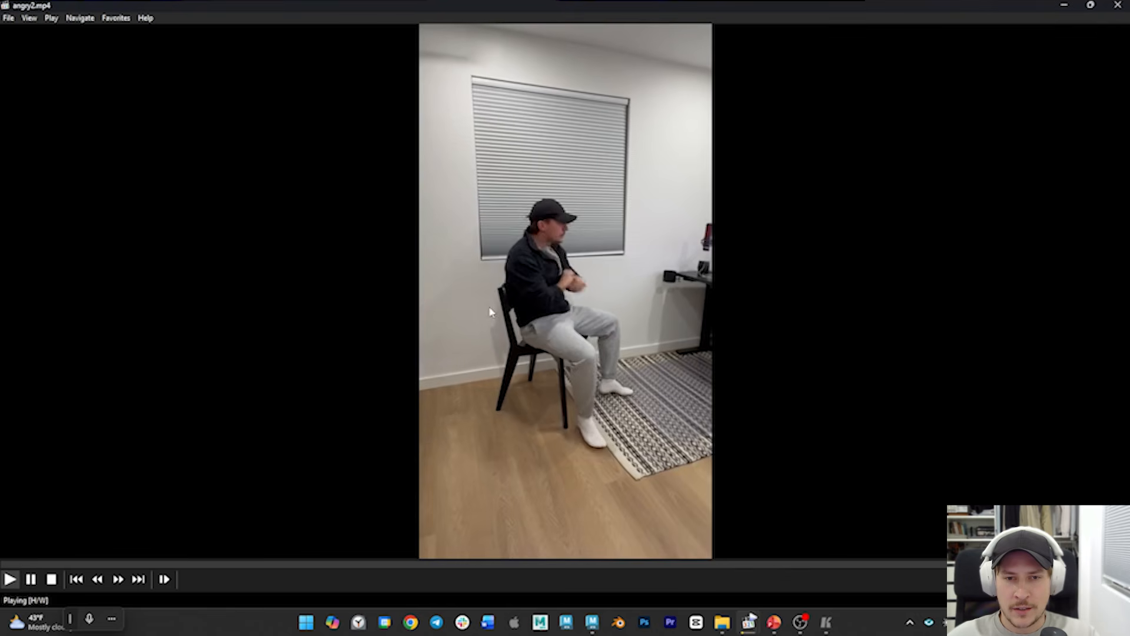
Play the reference clips angry2, confident, confident2 and excited, rewinding the excited clip to rewatch the stand-up and sit-down motion
{"action": "key", "text": "space"}
{"action": "left_click", "coordinate": [138, 581]}
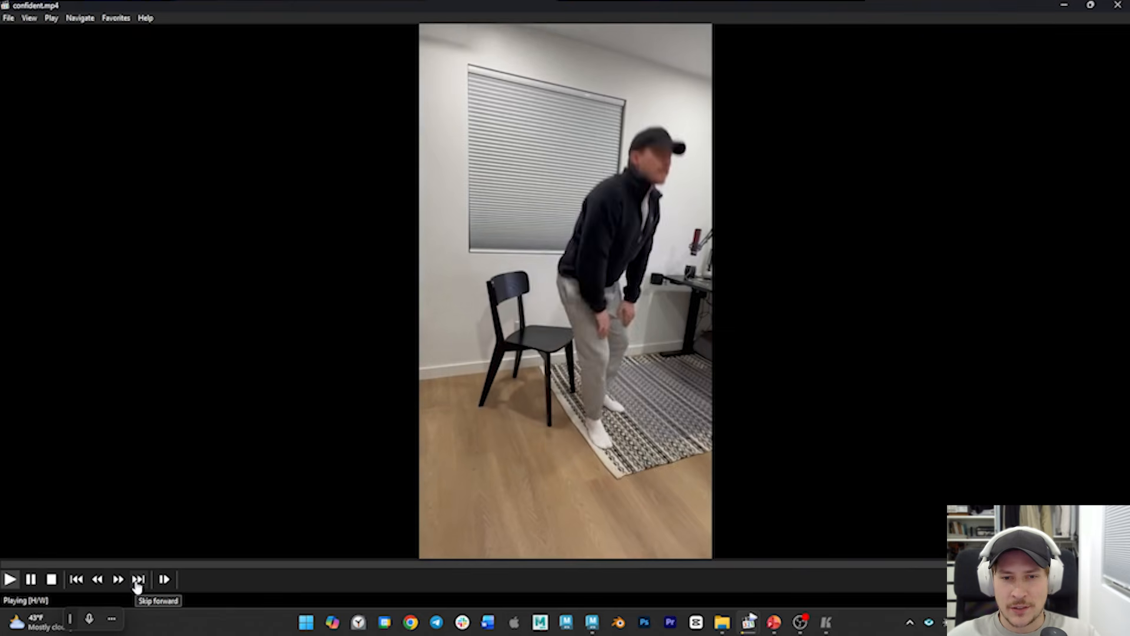
{"action": "left_click", "coordinate": [137, 580]}
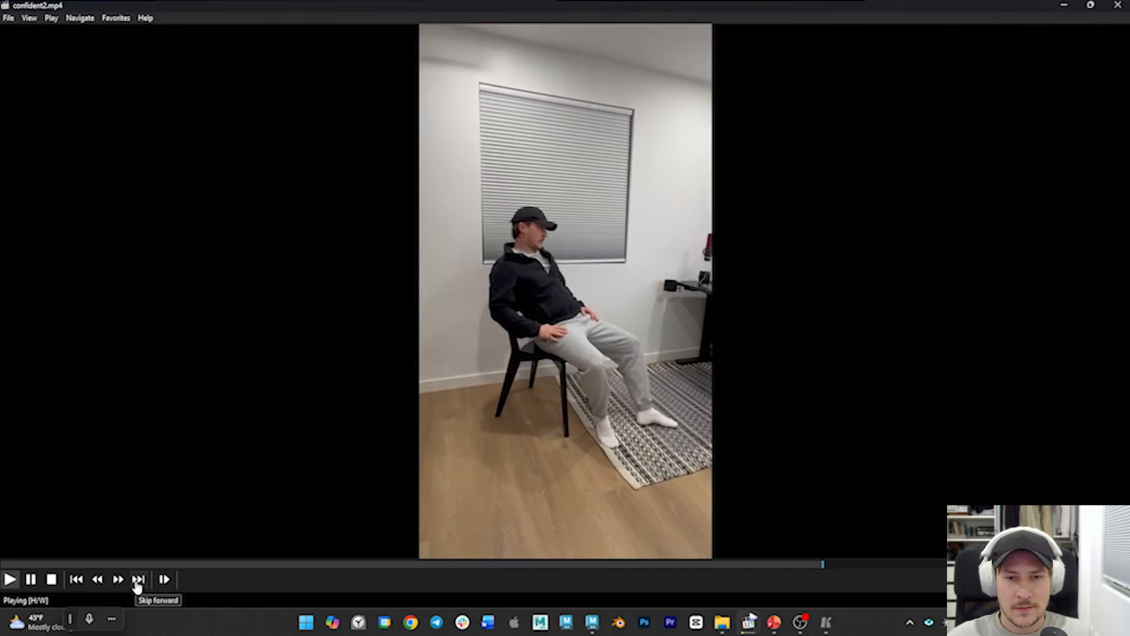
{"action": "left_click", "coordinate": [137, 580]}
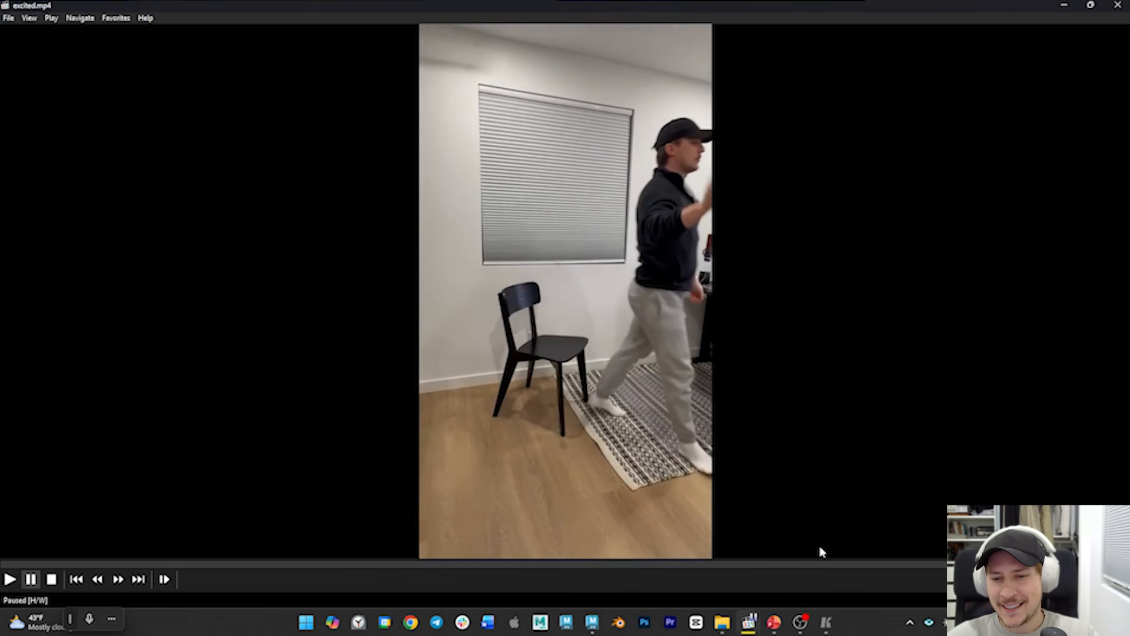
{"action": "left_click", "coordinate": [821, 565]}
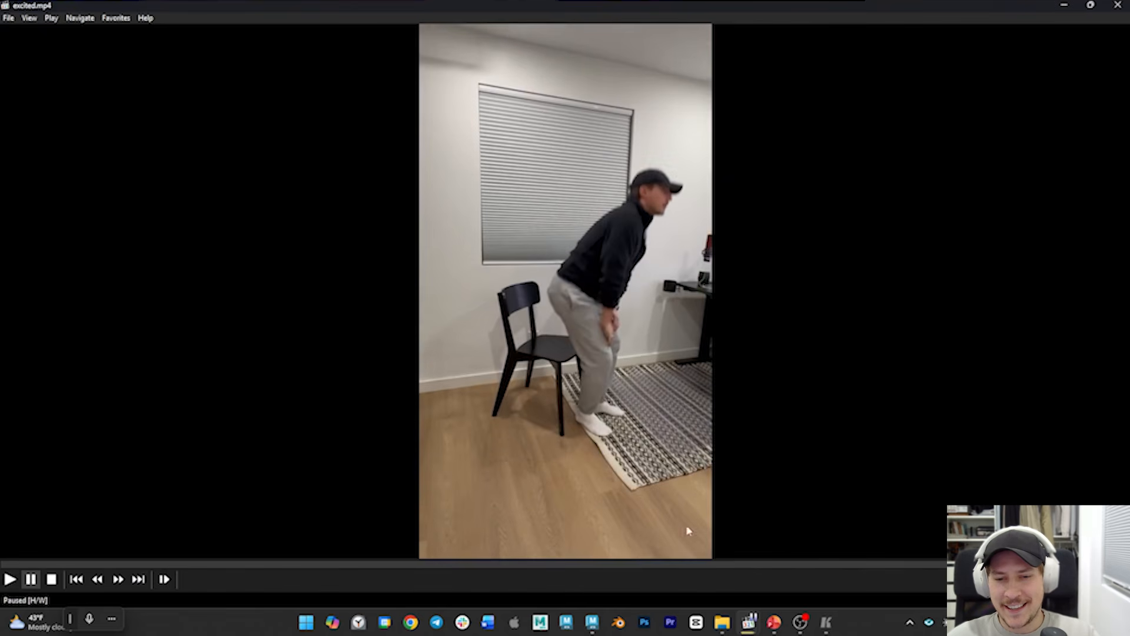
{"action": "left_click", "coordinate": [566, 565]}
{"action": "key", "text": "space"}
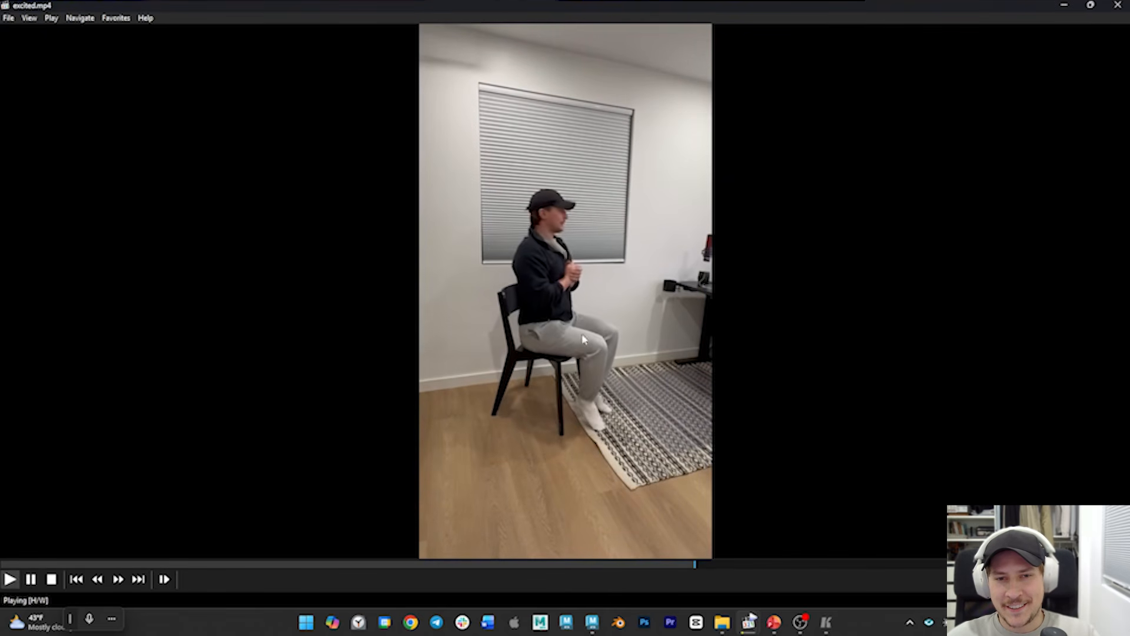
Review the reference clips from faminine.mp4 through higher s.mp4 and happy.mp4 to invisible.mp4, pausing on the happy clip
{"action": "left_click", "coordinate": [137, 581]}
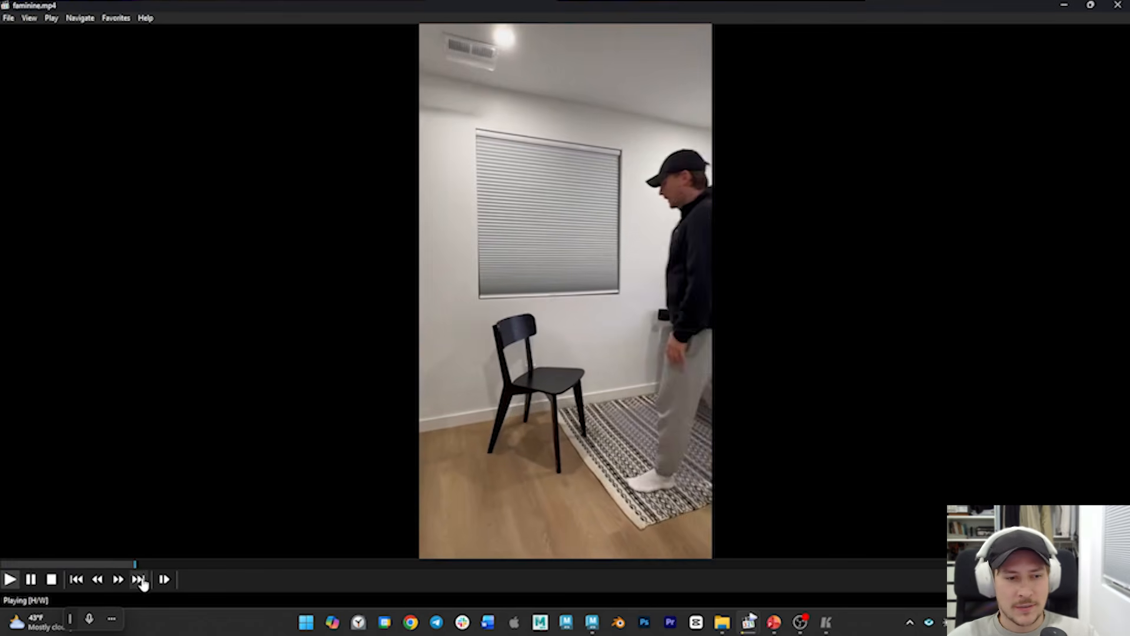
{"action": "left_click", "coordinate": [140, 581]}
{"action": "left_click", "coordinate": [140, 581]}
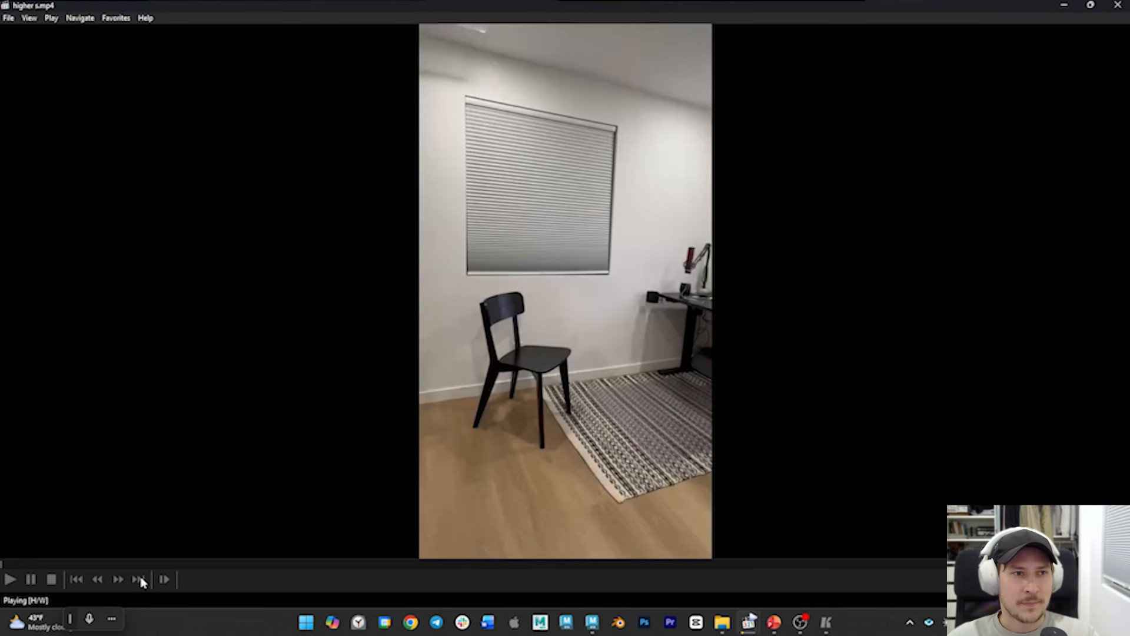
{"action": "left_click", "coordinate": [80, 581]}
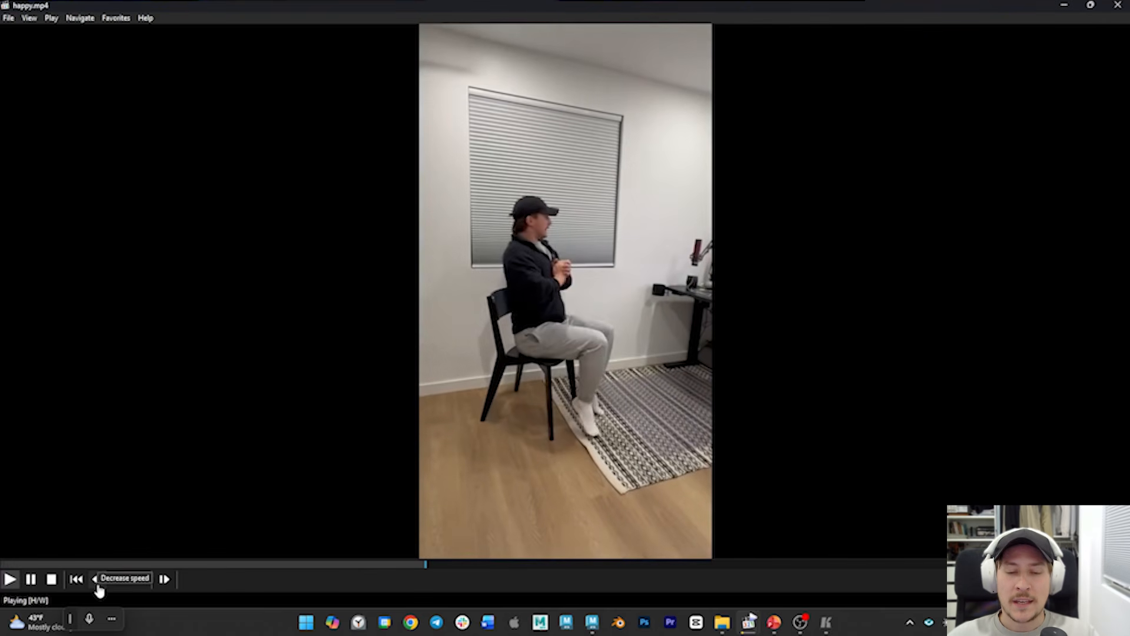
{"action": "key", "text": "space"}
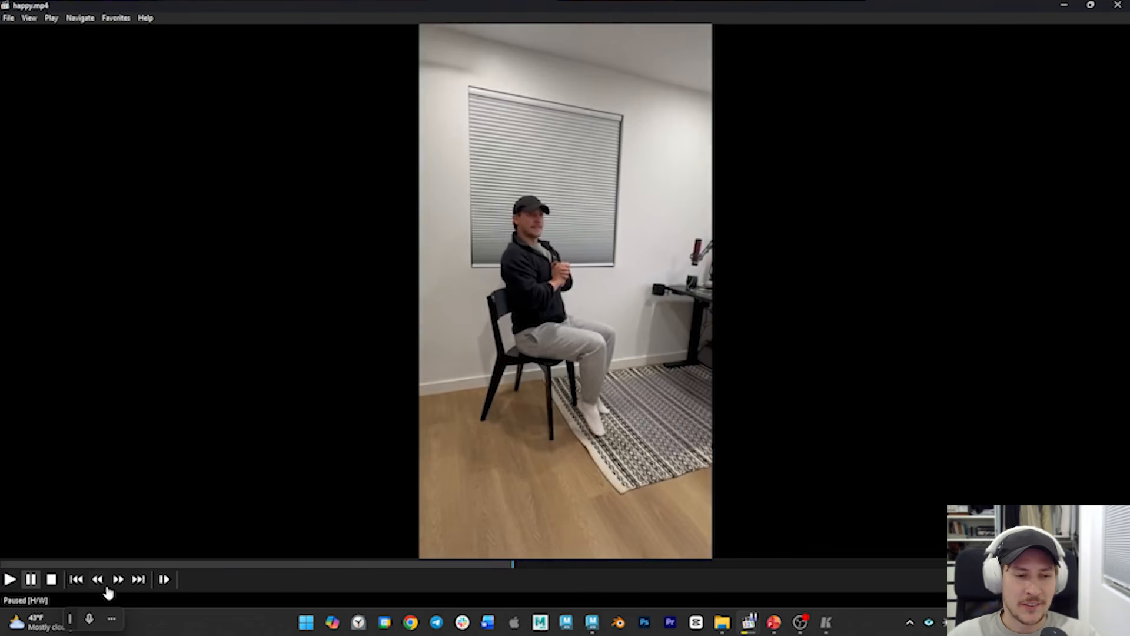
{"action": "left_click", "coordinate": [137, 582]}
{"action": "left_click", "coordinate": [138, 582]}
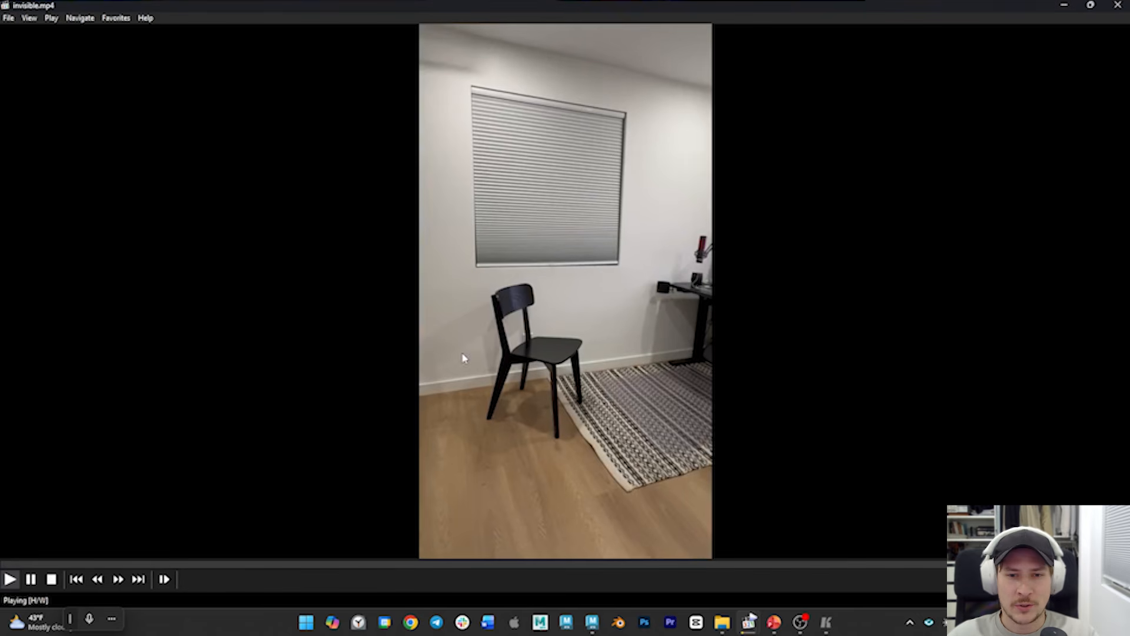
Watch invisible.mp4, go back through the reference clips to excited.mp4, and play faminine.mp4
{"action": "key", "text": "space"}
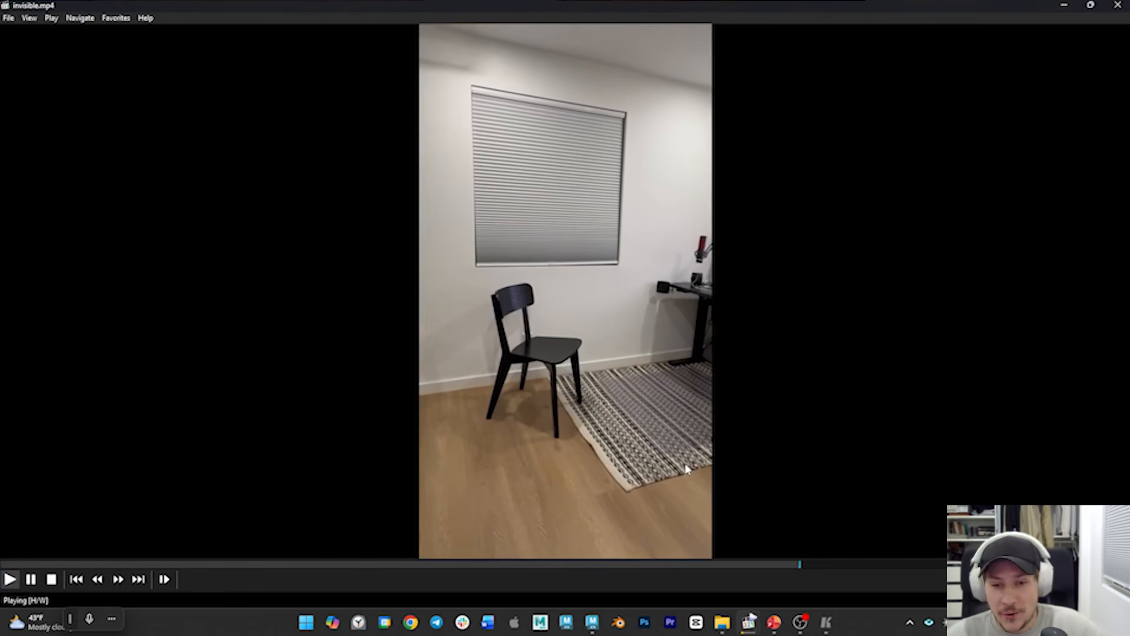
{"action": "key", "text": "space"}
{"action": "left_click", "coordinate": [76, 581]}
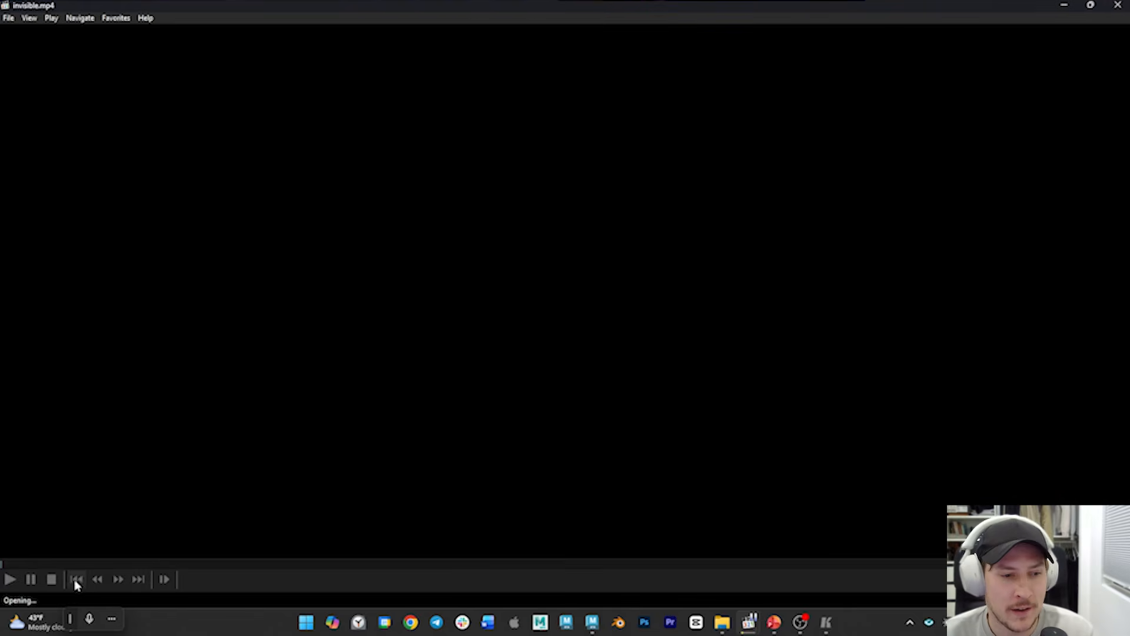
{"action": "left_click", "coordinate": [77, 581]}
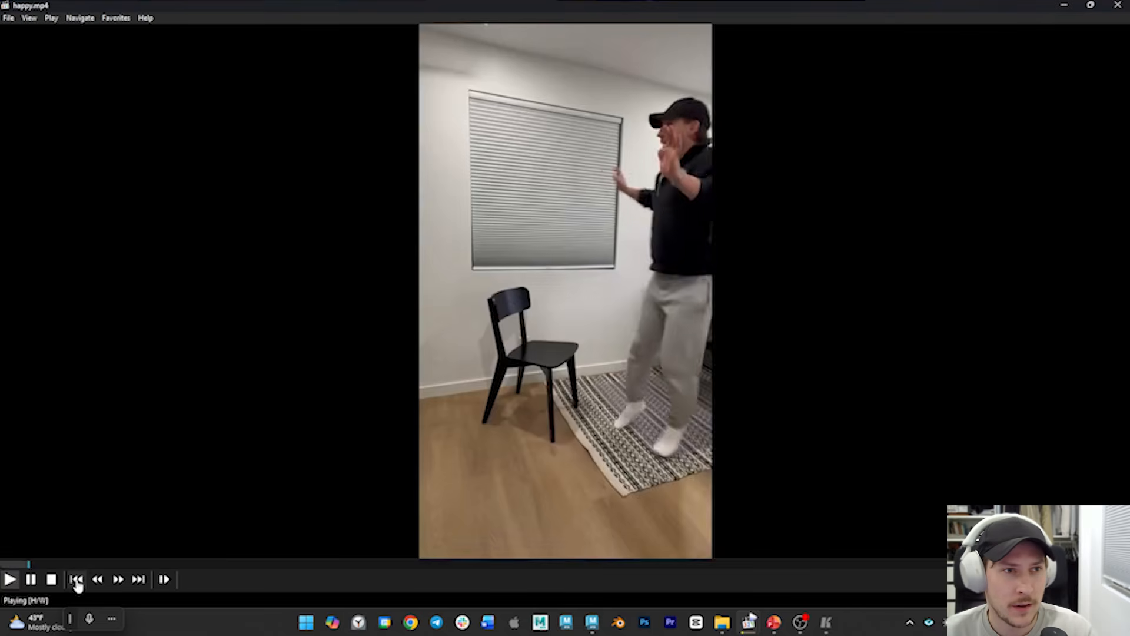
{"action": "left_click", "coordinate": [77, 582]}
{"action": "left_click", "coordinate": [78, 581]}
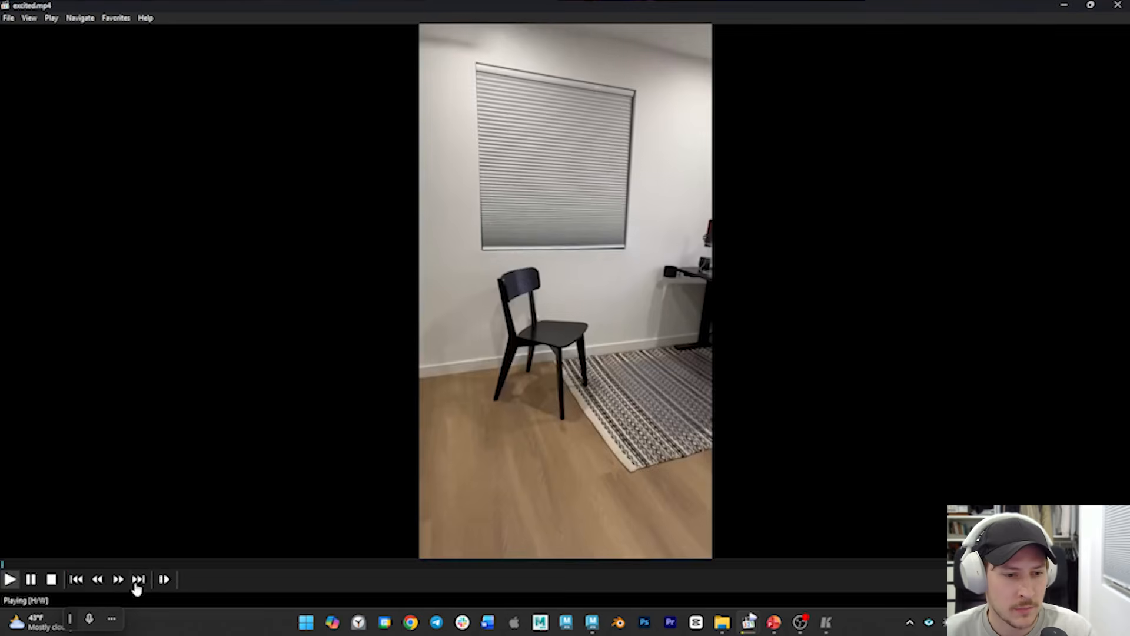
{"action": "left_click", "coordinate": [140, 581]}
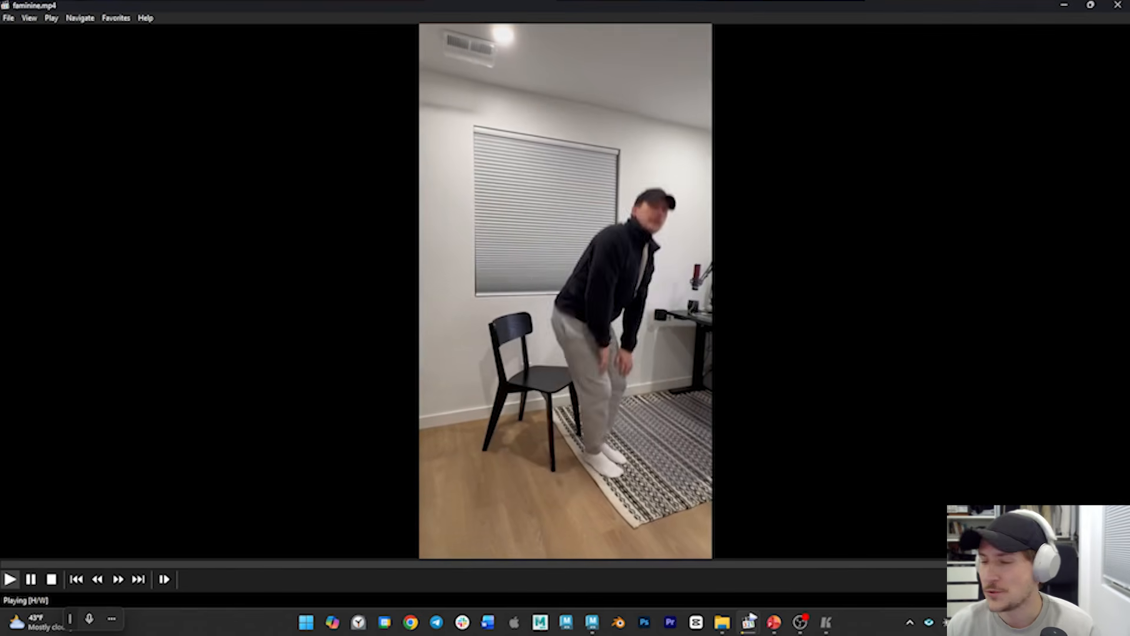
{"action": "key", "text": "space"}
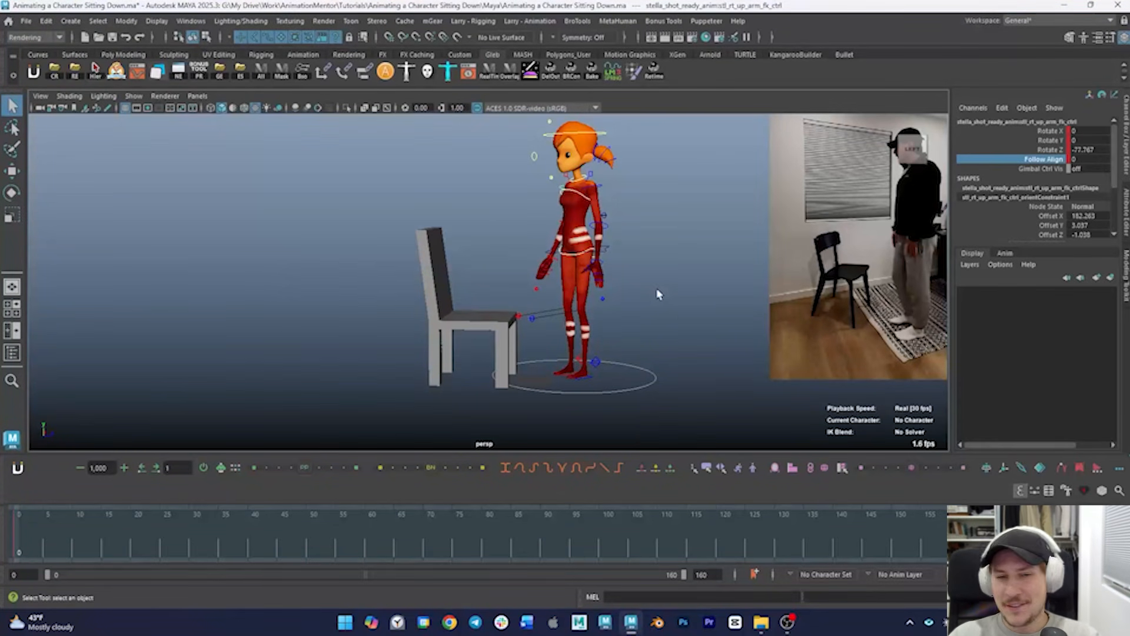
Switch to Maya and examine the standing character, her rig controls and the chair from several angles
{"action": "left_click_drag", "start_coordinate": [680, 320], "coordinate": [618, 320], "text": "alt"}
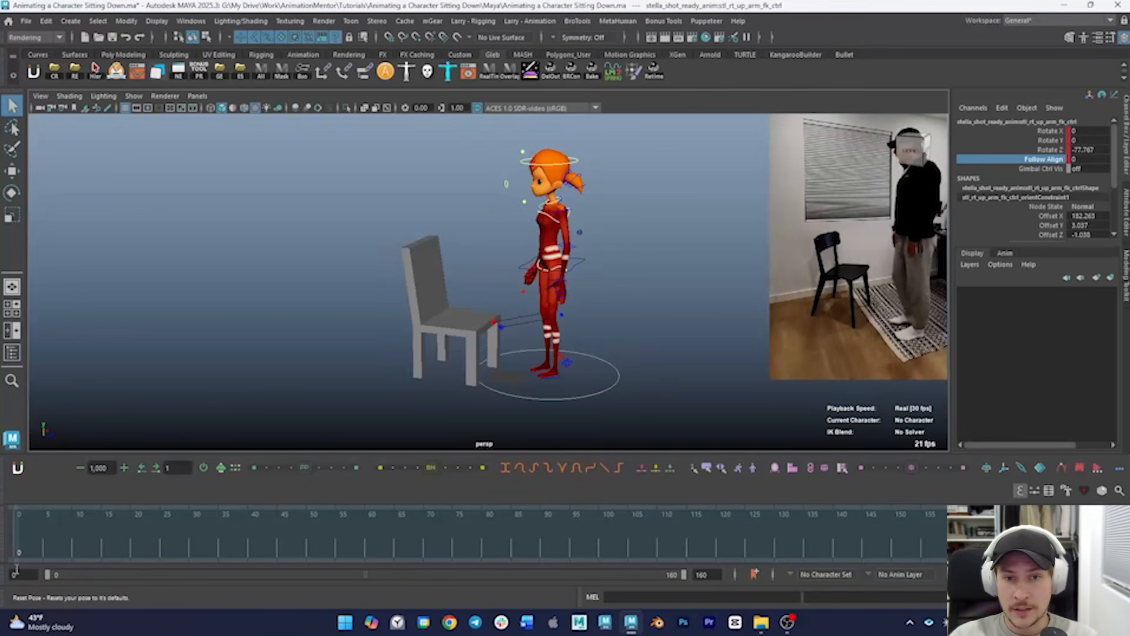
{"action": "left_click_drag", "start_coordinate": [642, 276], "coordinate": [605, 261], "text": "alt"}
{"action": "scroll", "coordinate": [620, 280], "scroll_direction": "up", "scroll_amount": 5}
{"action": "scroll", "coordinate": [551, 249], "scroll_direction": "down", "scroll_amount": 3}
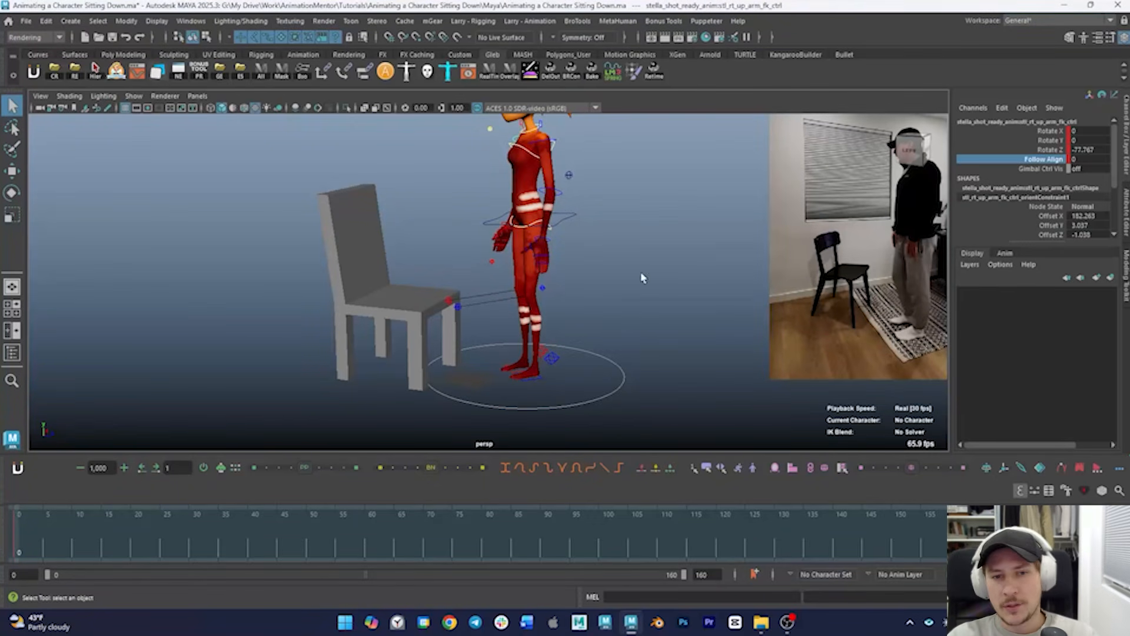
{"action": "left_click_drag", "start_coordinate": [641, 278], "coordinate": [562, 296], "text": "alt"}
{"action": "left_click", "coordinate": [709, 268]}
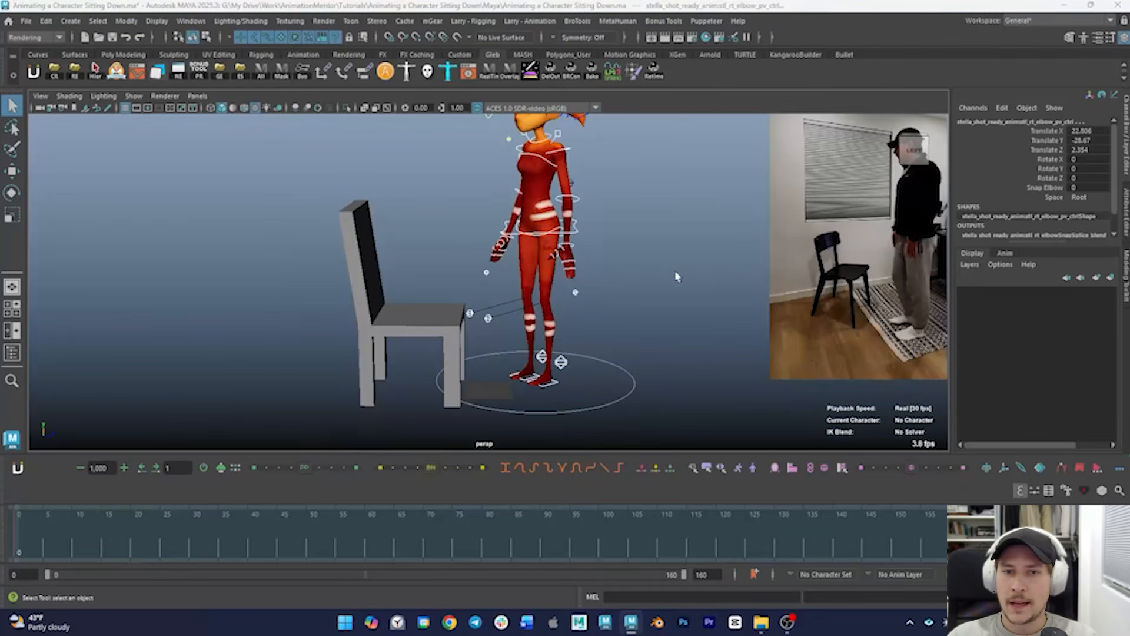
{"action": "left_click_drag", "start_coordinate": [675, 272], "coordinate": [670, 269], "text": "alt"}
{"action": "left_click", "coordinate": [664, 208]}
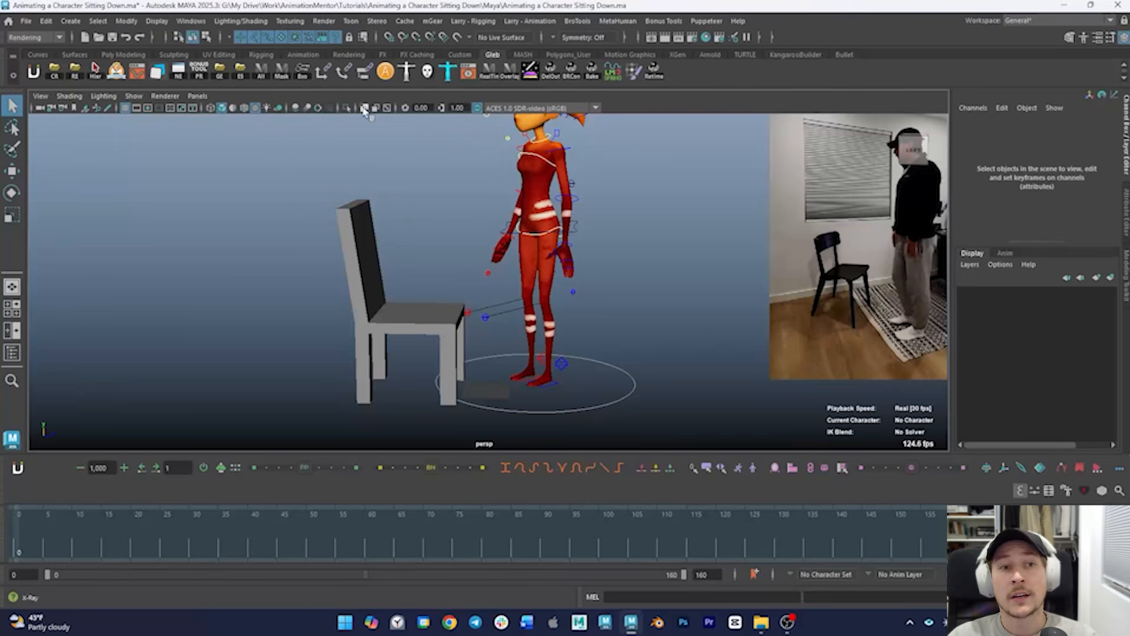
Restrict viewport selection to the rig's control curves and test it by selecting the character's arm controls
{"action": "left_click", "coordinate": [278, 73]}
{"action": "left_click_drag", "start_coordinate": [663, 173], "coordinate": [485, 277]}
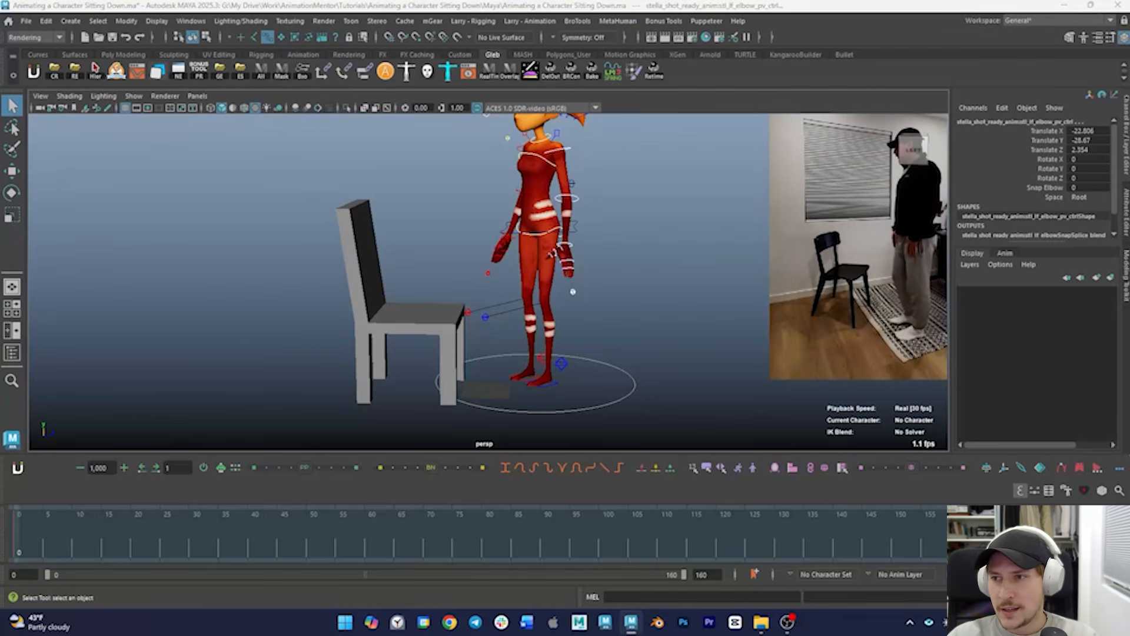
{"action": "left_click", "coordinate": [586, 305]}
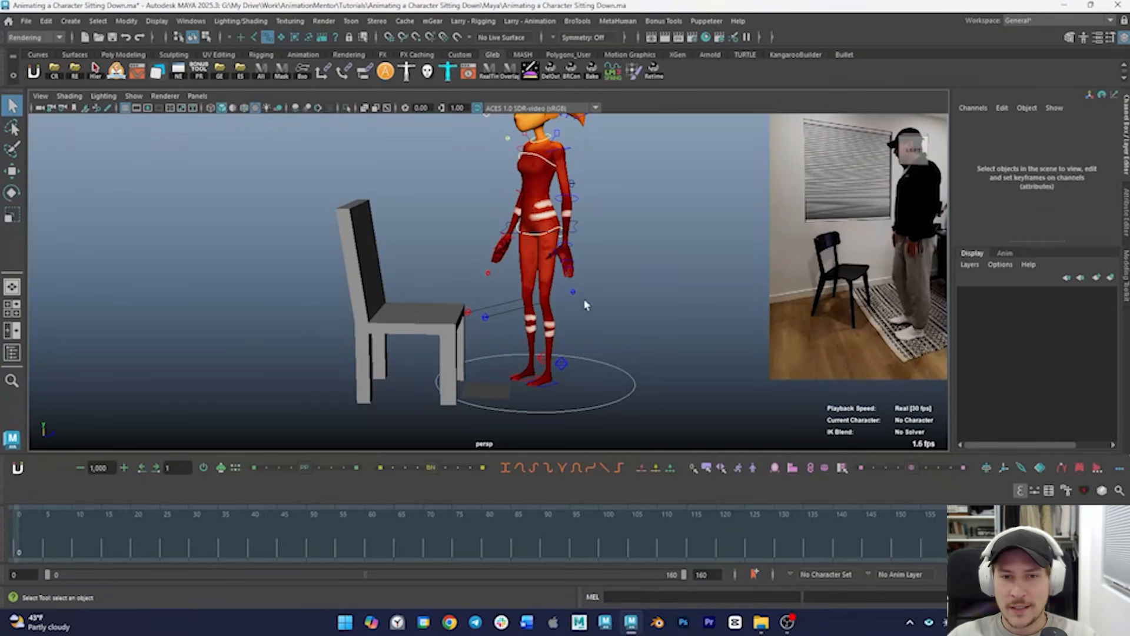
{"action": "left_click", "coordinate": [572, 288]}
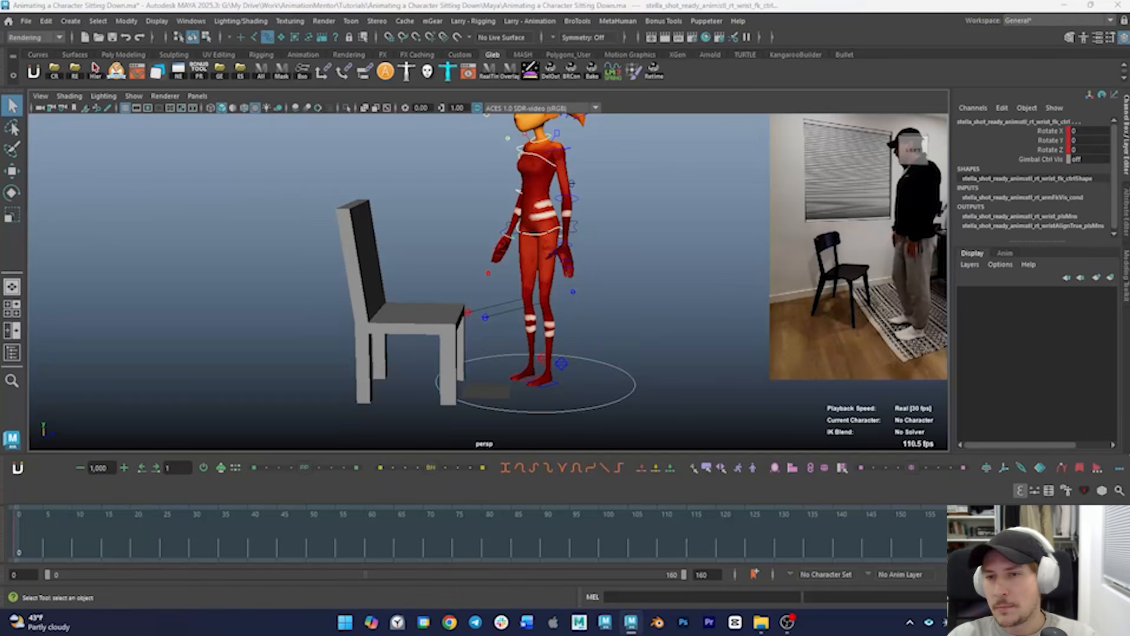
Select all of the character's rig controls and key the standing pose at frame 0
{"action": "left_click_drag", "start_coordinate": [511, 340], "coordinate": [471, 354], "text": "alt"}
{"action": "left_click_drag", "start_coordinate": [583, 330], "coordinate": [571, 330], "text": "alt"}
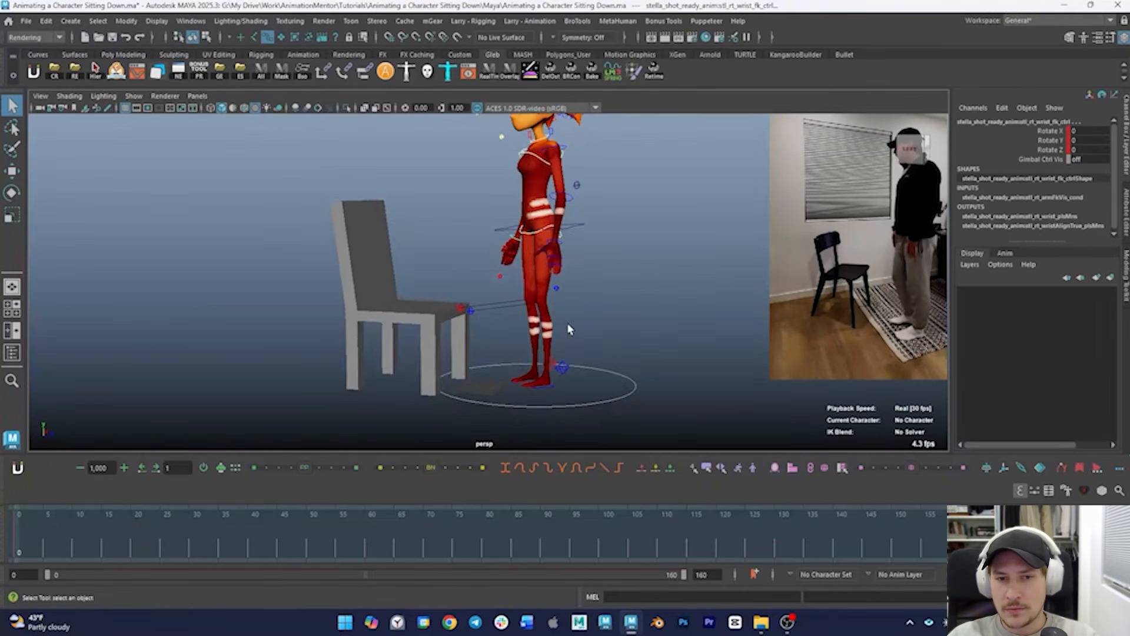
{"action": "right_click_drag", "start_coordinate": [571, 330], "coordinate": [542, 345], "text": "alt"}
{"action": "left_click_drag", "start_coordinate": [543, 345], "coordinate": [554, 365], "text": "alt"}
{"action": "right_click_drag", "start_coordinate": [554, 365], "coordinate": [598, 373], "text": "alt"}
{"action": "left_click_drag", "start_coordinate": [598, 374], "coordinate": [598, 400], "text": "alt"}
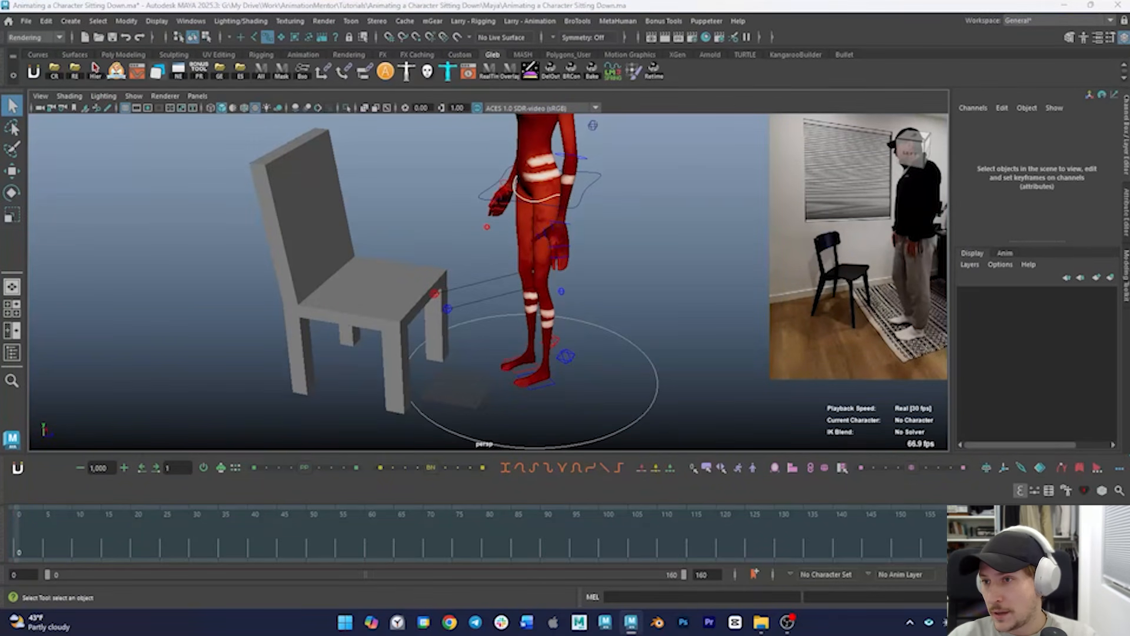
{"action": "left_click_drag", "start_coordinate": [480, 340], "coordinate": [516, 350], "text": "alt"}
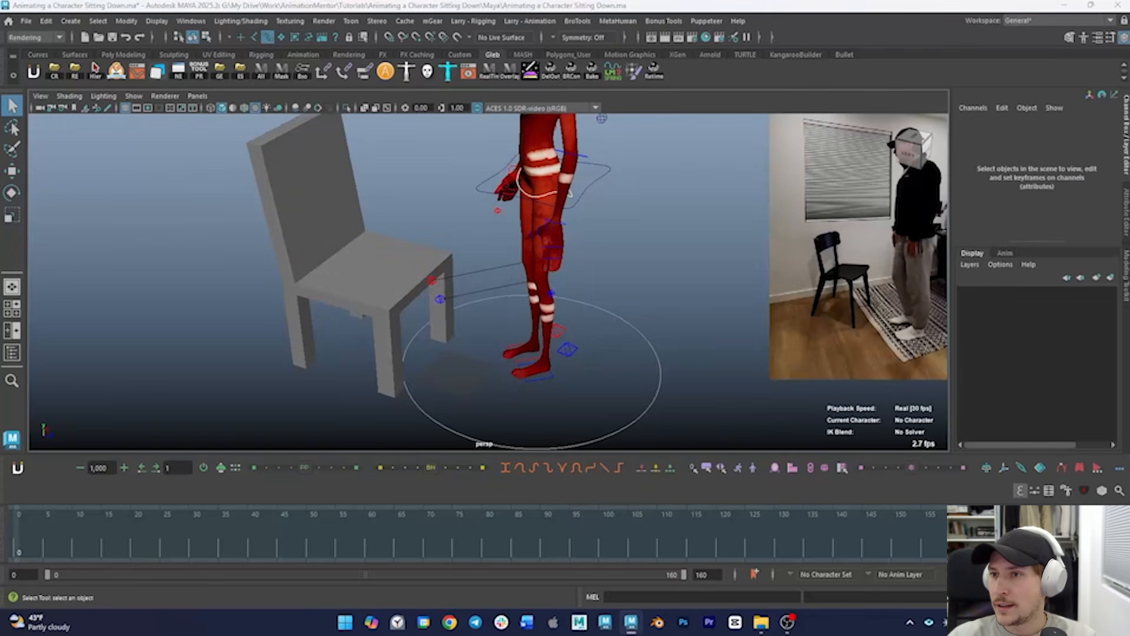
{"action": "key", "text": "ctrl+shift+a"}
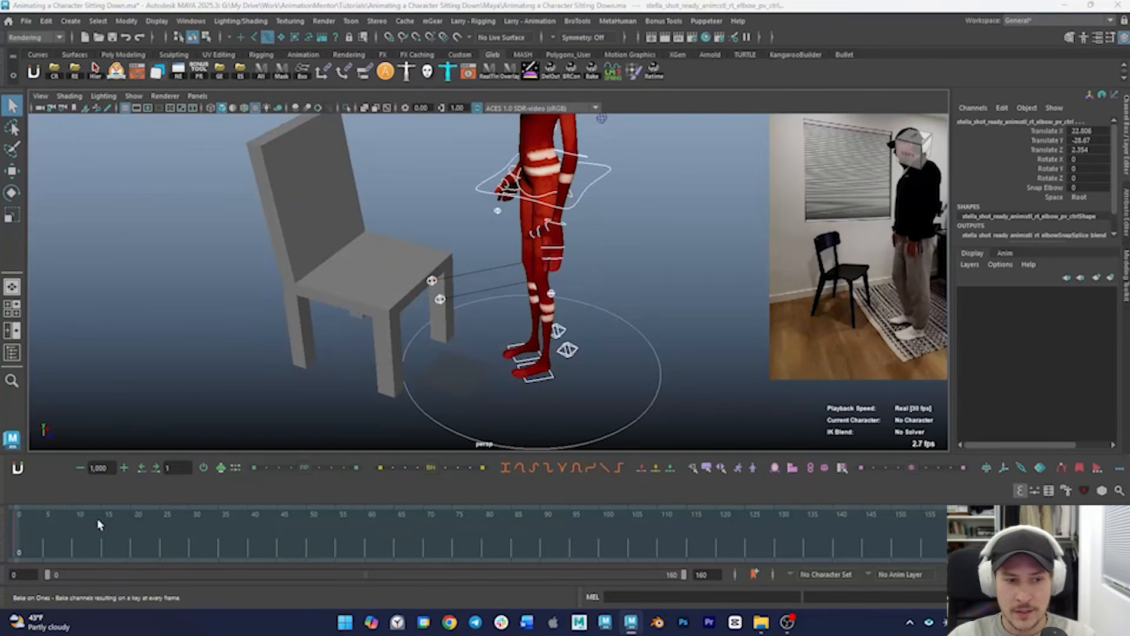
{"action": "left_click_drag", "start_coordinate": [694, 338], "coordinate": [691, 331], "text": "alt"}
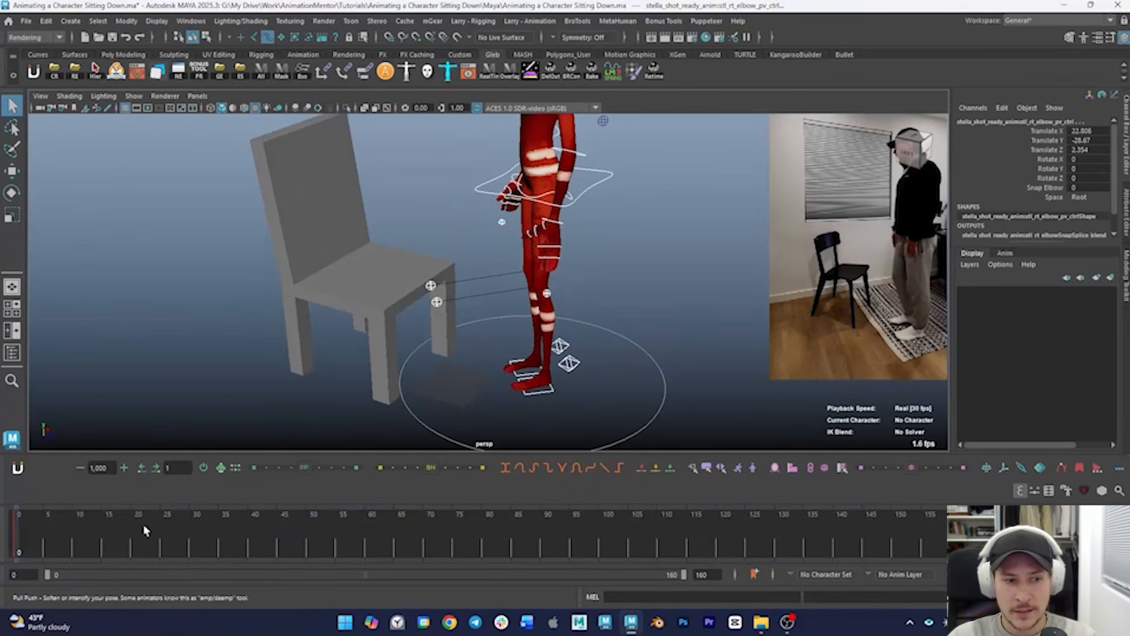
{"action": "left_click_drag", "start_coordinate": [145, 535], "coordinate": [15, 535]}
{"action": "left_click_drag", "start_coordinate": [606, 312], "coordinate": [586, 287], "text": "alt"}
{"action": "right_click_drag", "start_coordinate": [586, 286], "coordinate": [523, 311], "text": "alt"}
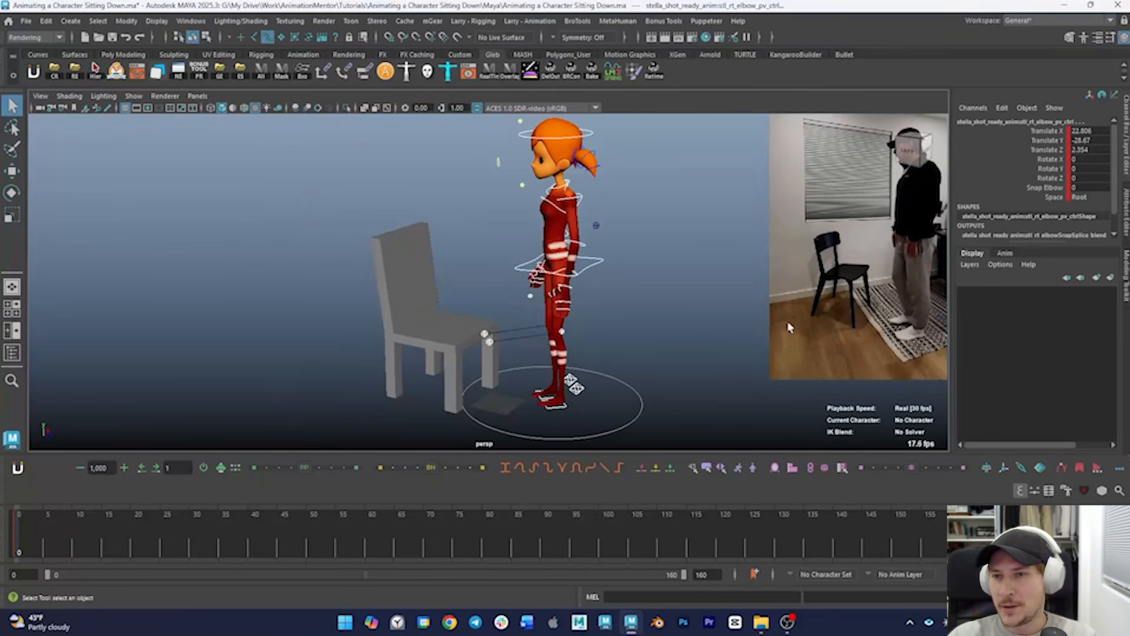
At frame 12, shift the COG control toward the chair to about 13 on Translate Z and turn the body sideways to match the reference
{"action": "left_click", "coordinate": [878, 295]}
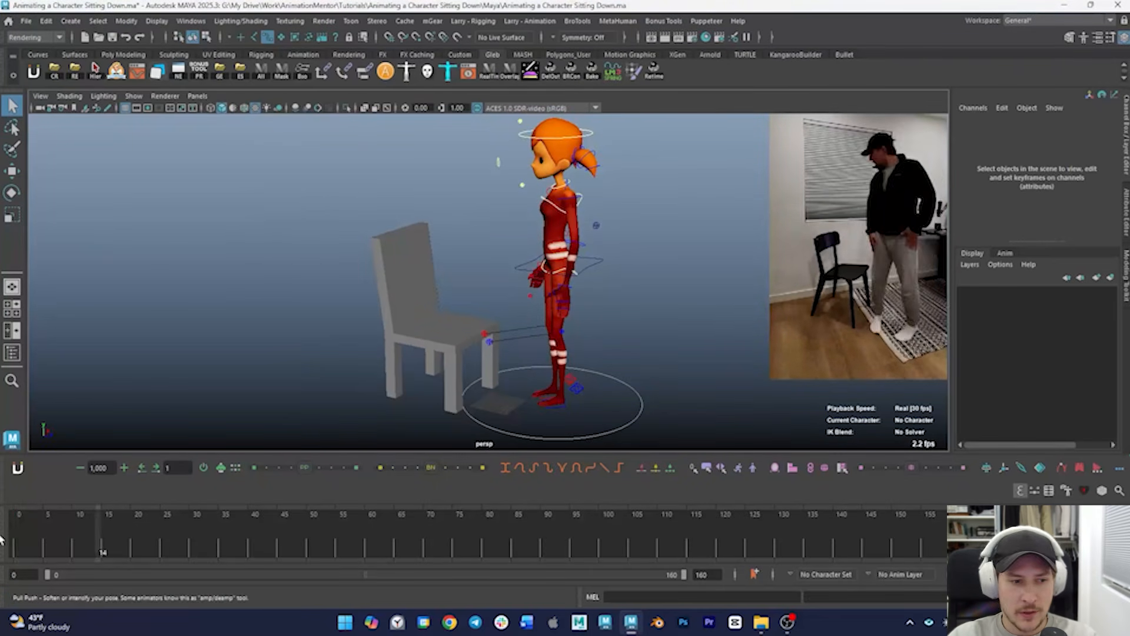
{"action": "key", "text": "ctrl+shift+a"}
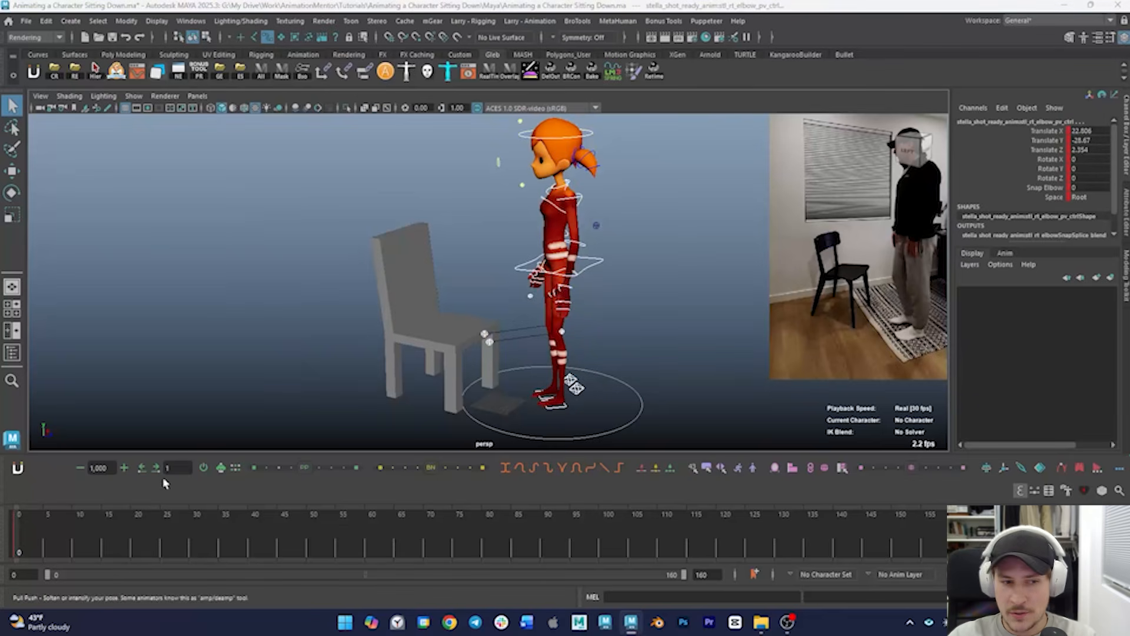
{"action": "left_click_drag", "start_coordinate": [19, 540], "coordinate": [86, 549]}
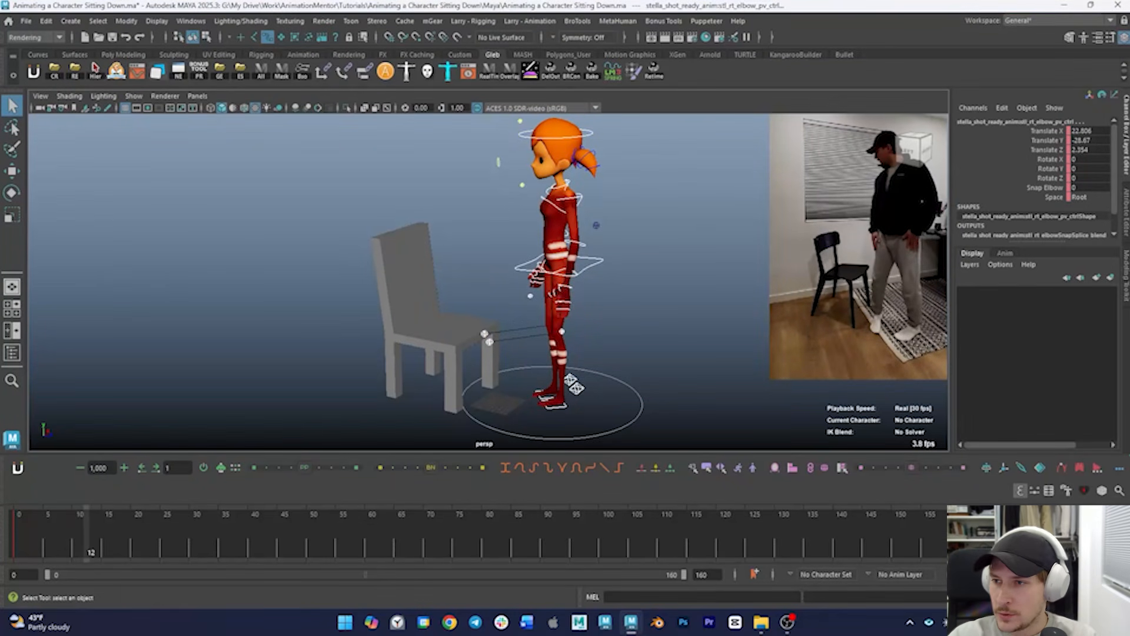
{"action": "key", "text": "alt+d"}
{"action": "left_click", "coordinate": [521, 267]}
{"action": "key", "text": "w"}
{"action": "left_click_drag", "start_coordinate": [528, 328], "coordinate": [530, 356], "text": "alt"}
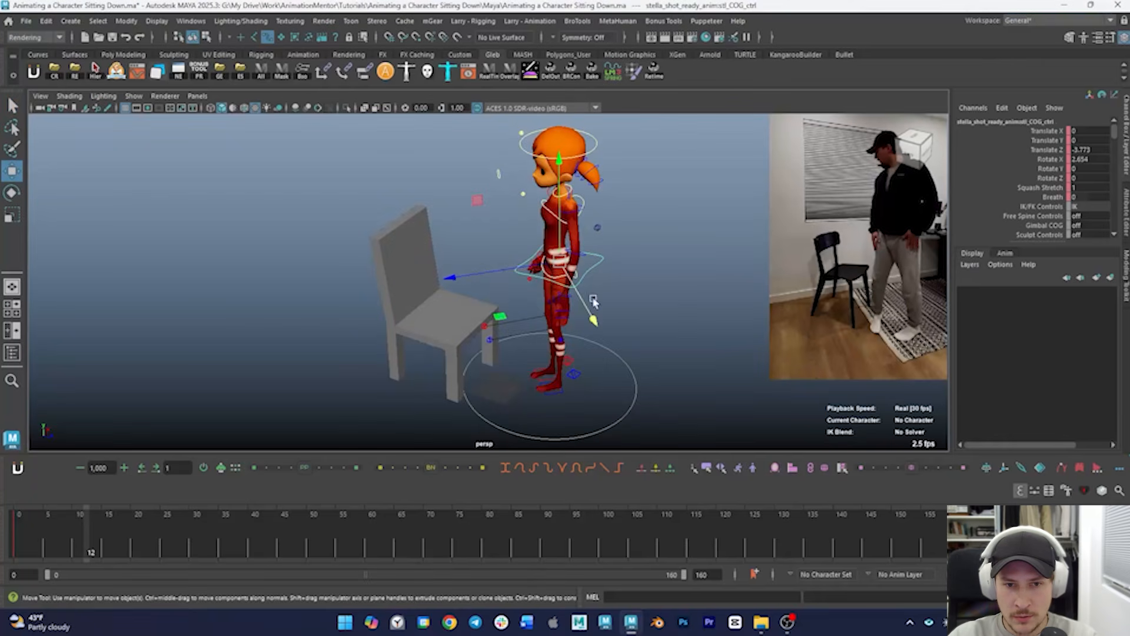
{"action": "left_click_drag", "start_coordinate": [490, 272], "coordinate": [462, 277]}
{"action": "key", "text": "e"}
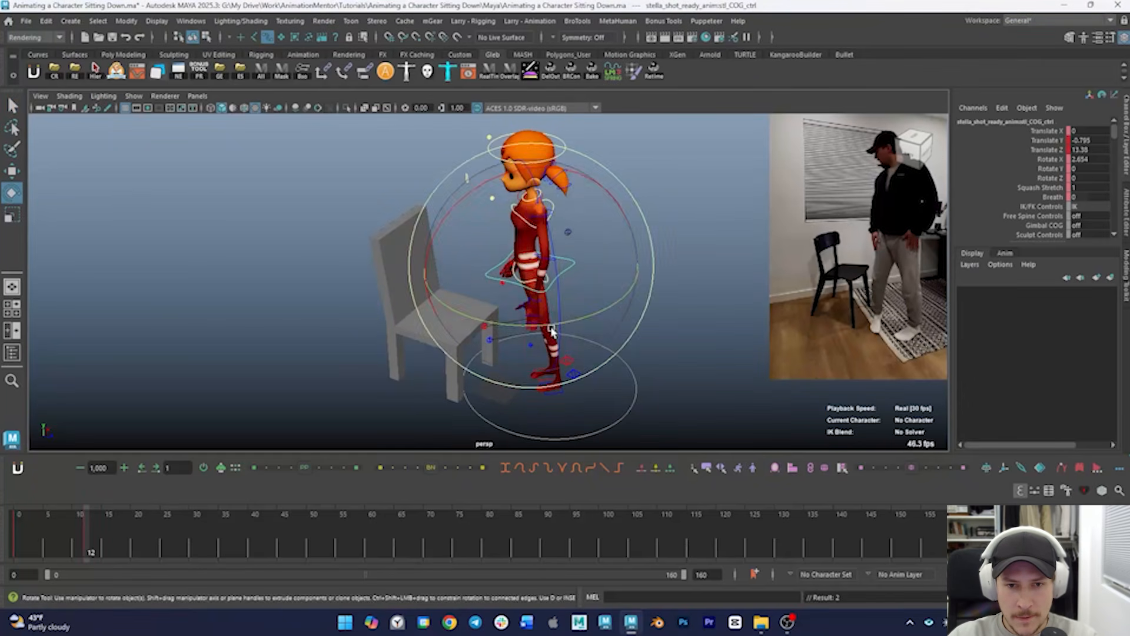
{"action": "left_click_drag", "start_coordinate": [531, 325], "coordinate": [708, 345]}
At frame 12, move the right foot control to about 24.9 on Translate Z and turn it to about 75 on Rotate Y
{"action": "left_click", "coordinate": [567, 360]}
{"action": "key", "text": "w"}
{"action": "left_click_drag", "start_coordinate": [513, 377], "coordinate": [471, 386]}
{"action": "key", "text": "e"}
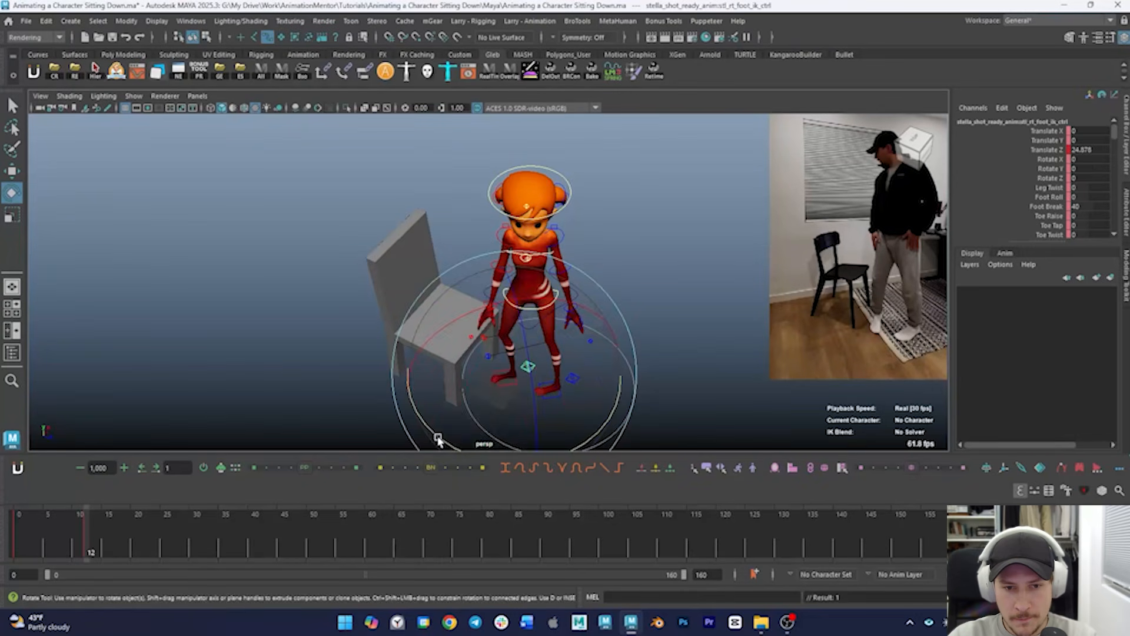
{"action": "left_click_drag", "start_coordinate": [473, 443], "coordinate": [553, 440]}
Recenter the COG over the feet at about 6.7 on Translate Z and turn it to about 75 on Rotate Y
{"action": "left_click_drag", "start_coordinate": [539, 377], "coordinate": [610, 247], "text": "alt"}
{"action": "left_click", "coordinate": [574, 258]}
{"action": "key", "text": "w"}
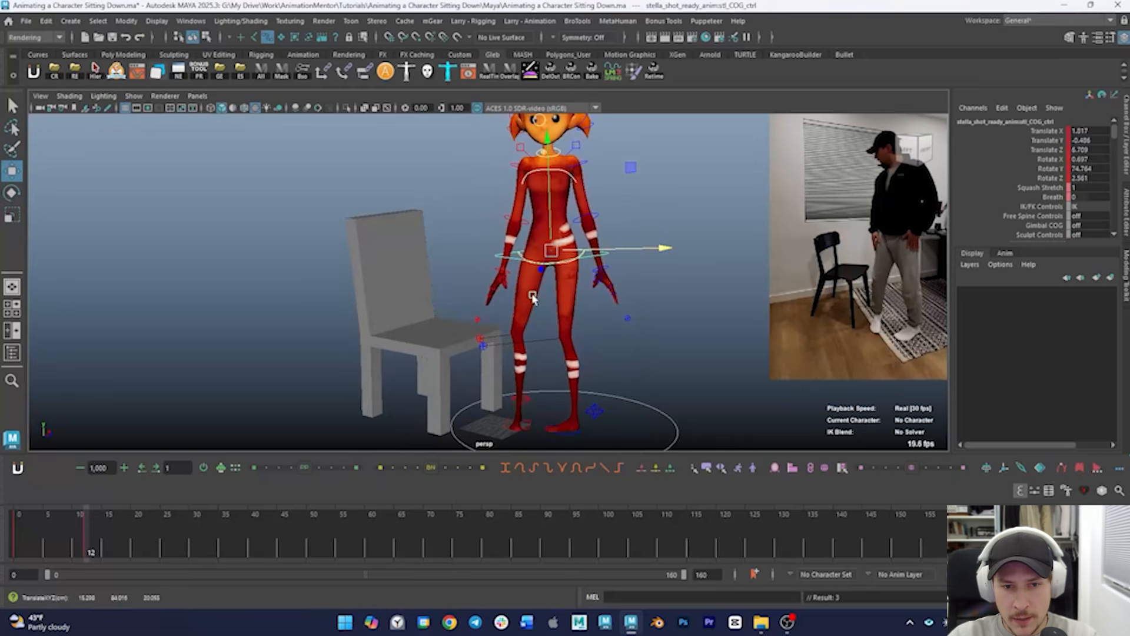
At frame 0, set the Space of both knee pole vector controls to Foot, and return to frame 12
{"action": "left_click", "coordinate": [480, 338]}
{"action": "left_click_drag", "start_coordinate": [480, 339], "coordinate": [638, 298], "text": "alt"}
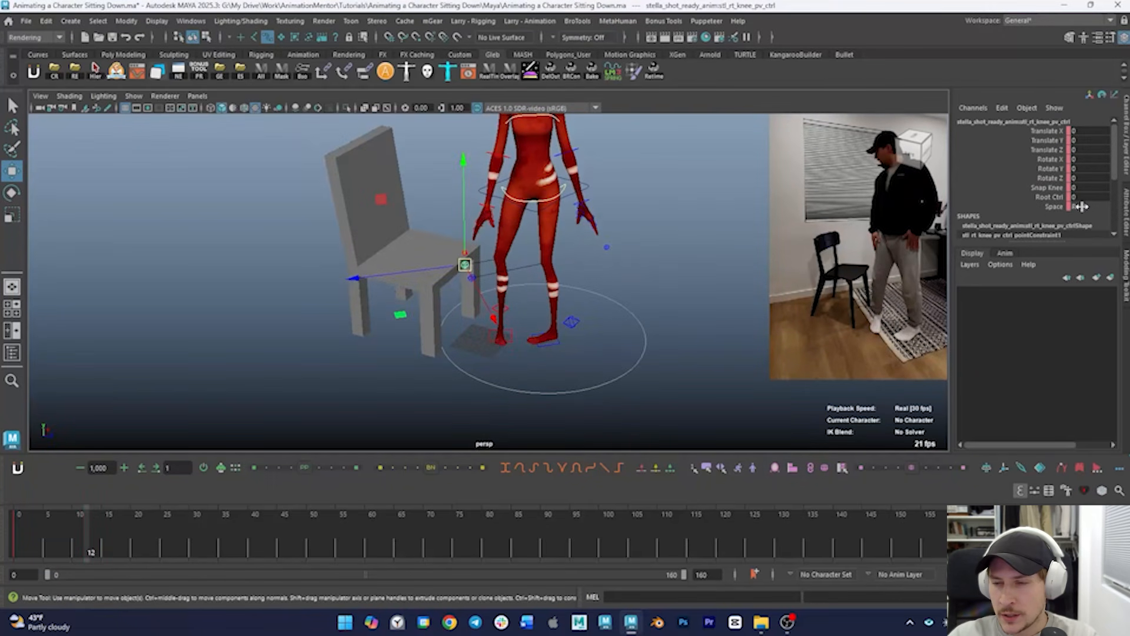
{"action": "key", "text": "alt+shift+v"}
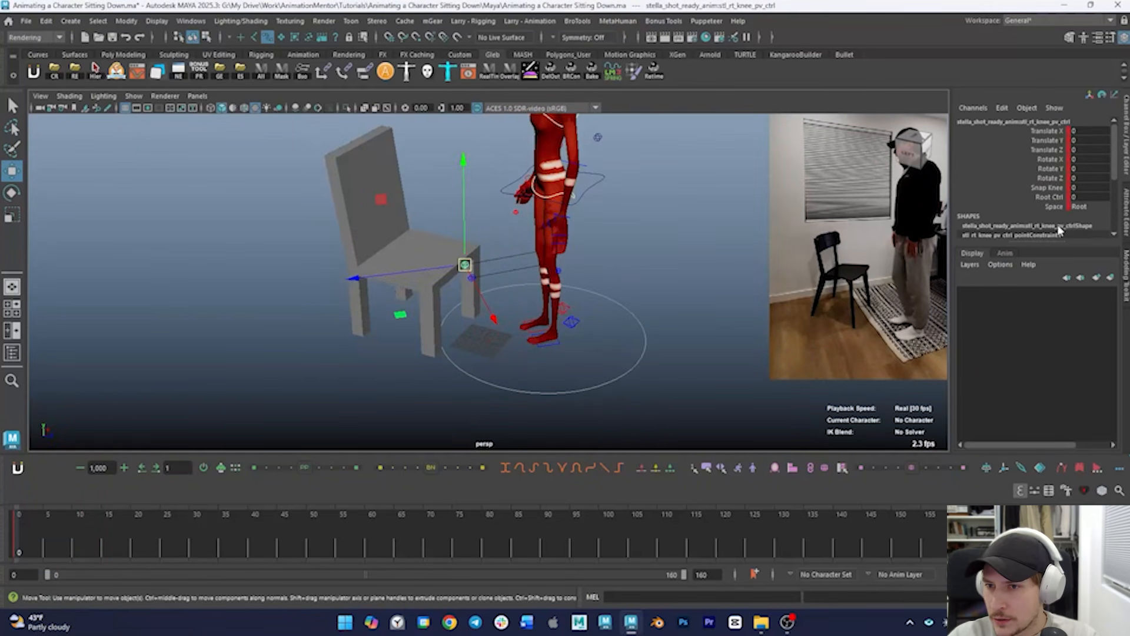
{"action": "left_click", "coordinate": [1079, 206]}
{"action": "left_click", "coordinate": [1092, 241]}
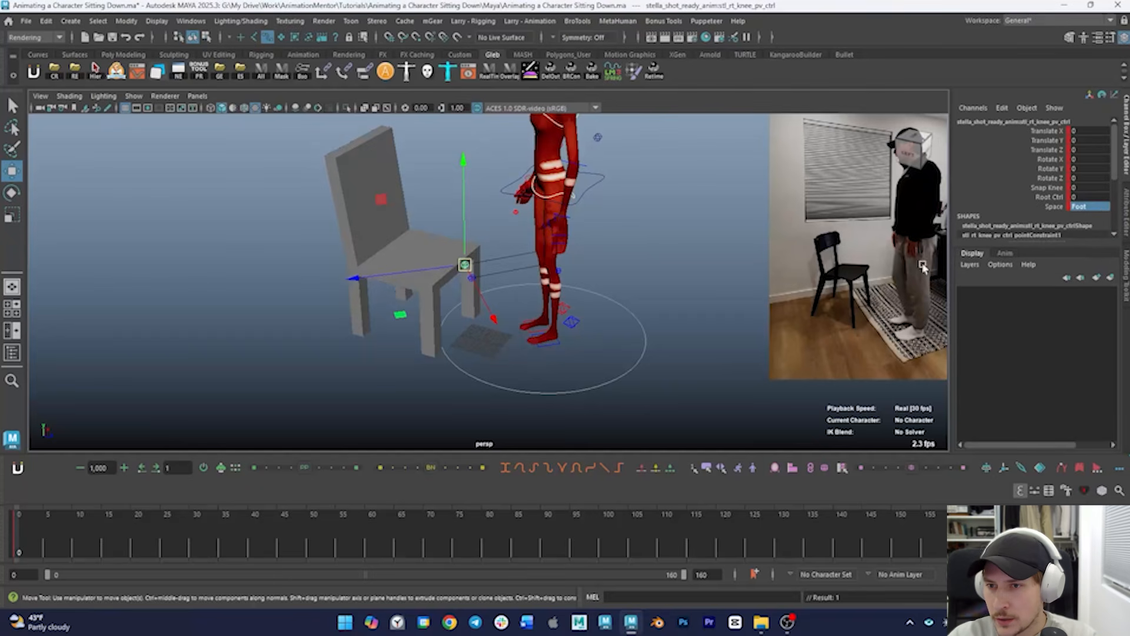
{"action": "key", "text": "Left"}
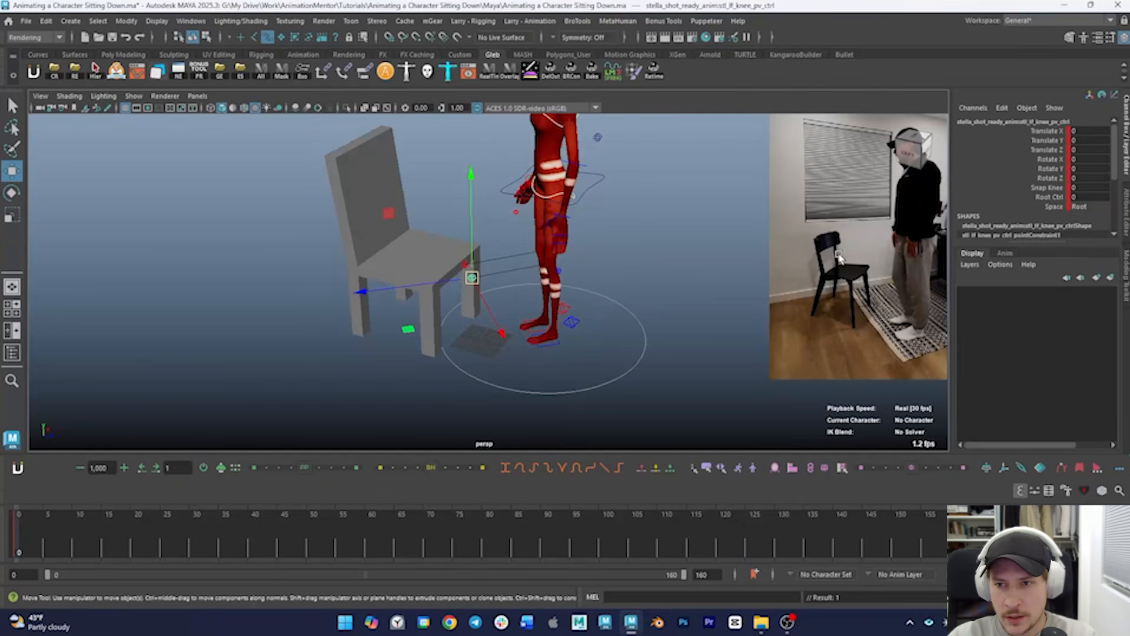
{"action": "left_click", "coordinate": [1080, 207]}
{"action": "left_click", "coordinate": [1115, 241]}
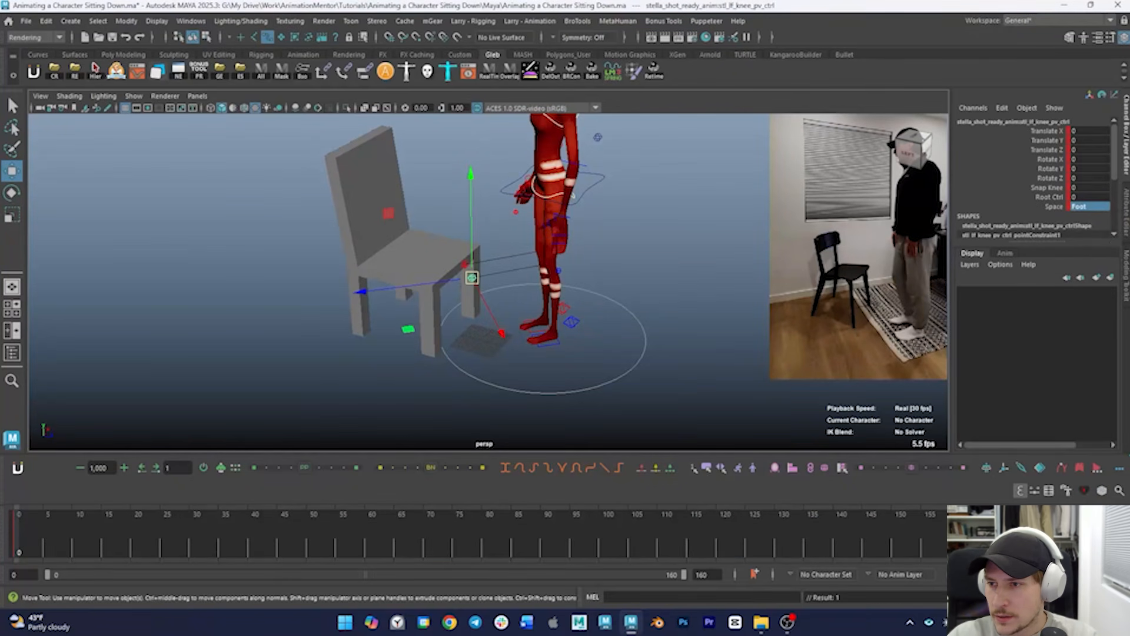
{"action": "left_click", "coordinate": [583, 300]}
{"action": "left_click", "coordinate": [563, 308]}
{"action": "left_click_drag", "start_coordinate": [49, 528], "coordinate": [86, 544]}
Rotate the right upper arm closer to the body and bend the right elbow to about -36.5 on Rotate Y
{"action": "left_click_drag", "start_coordinate": [474, 320], "coordinate": [512, 312], "text": "alt"}
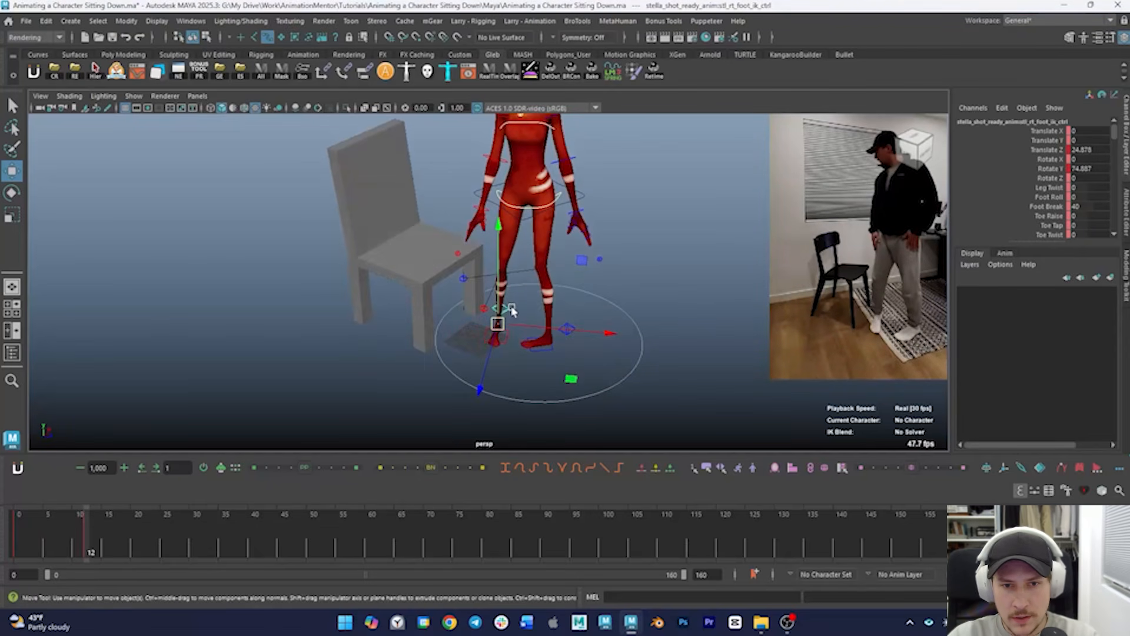
{"action": "left_click_drag", "start_coordinate": [659, 301], "coordinate": [638, 271], "text": "alt"}
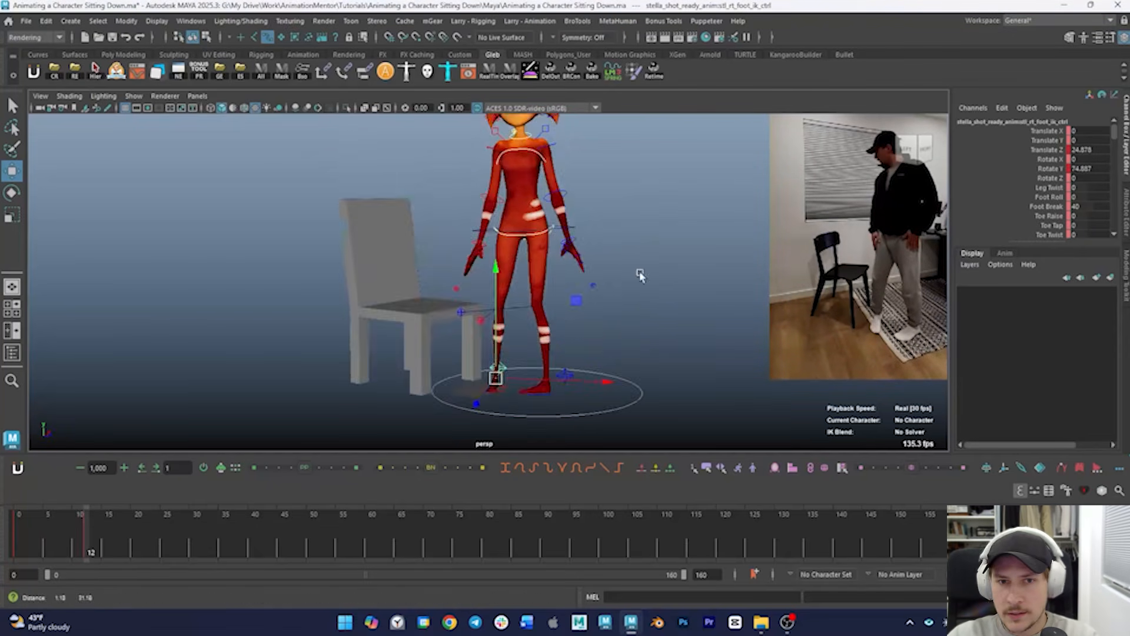
{"action": "middle_click_drag", "start_coordinate": [638, 271], "coordinate": [637, 301], "text": "alt"}
{"action": "left_click", "coordinate": [508, 225]}
{"action": "key", "text": "e"}
{"action": "left_click_drag", "start_coordinate": [594, 235], "coordinate": [591, 243], "text": "alt"}
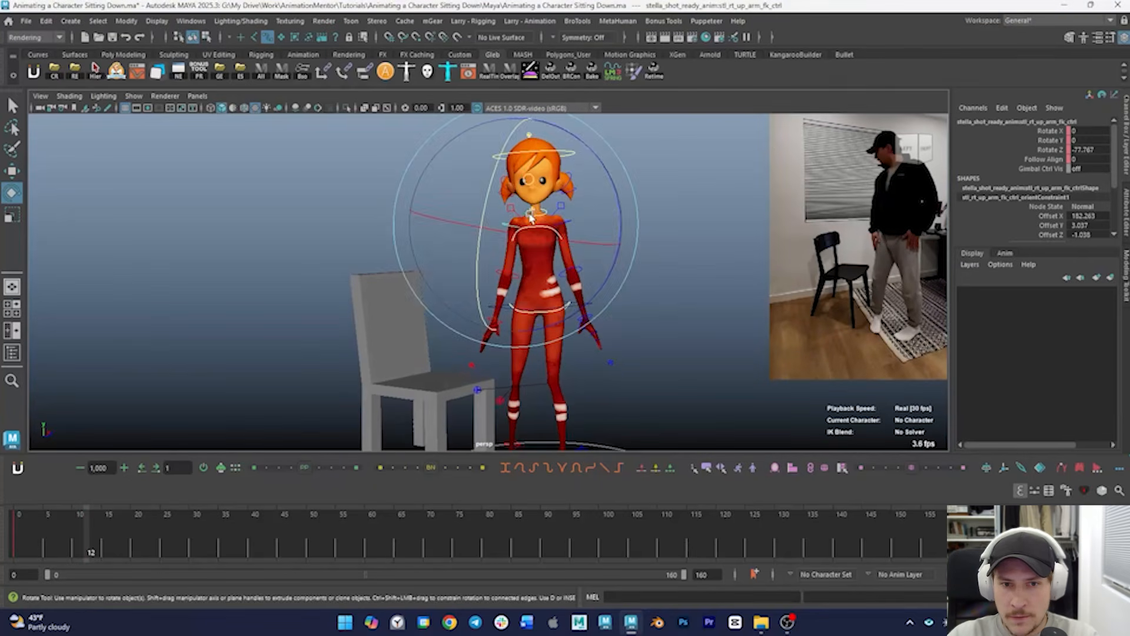
{"action": "left_click_drag", "start_coordinate": [590, 194], "coordinate": [594, 224]}
{"action": "left_click", "coordinate": [499, 271]}
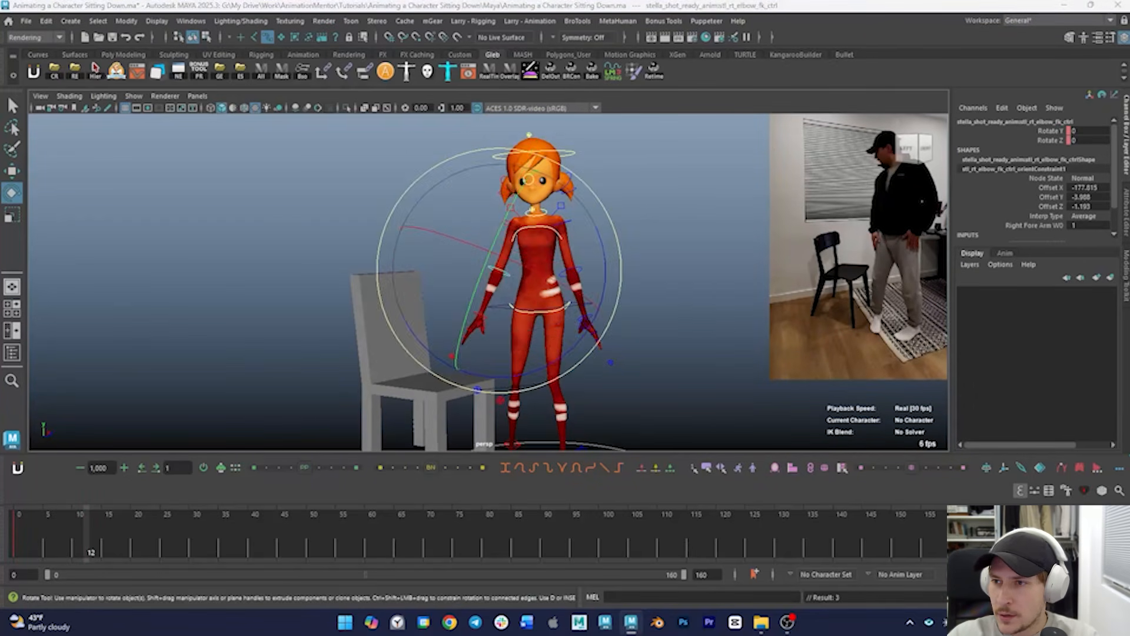
{"action": "left_click_drag", "start_coordinate": [499, 271], "coordinate": [565, 250], "text": "alt"}
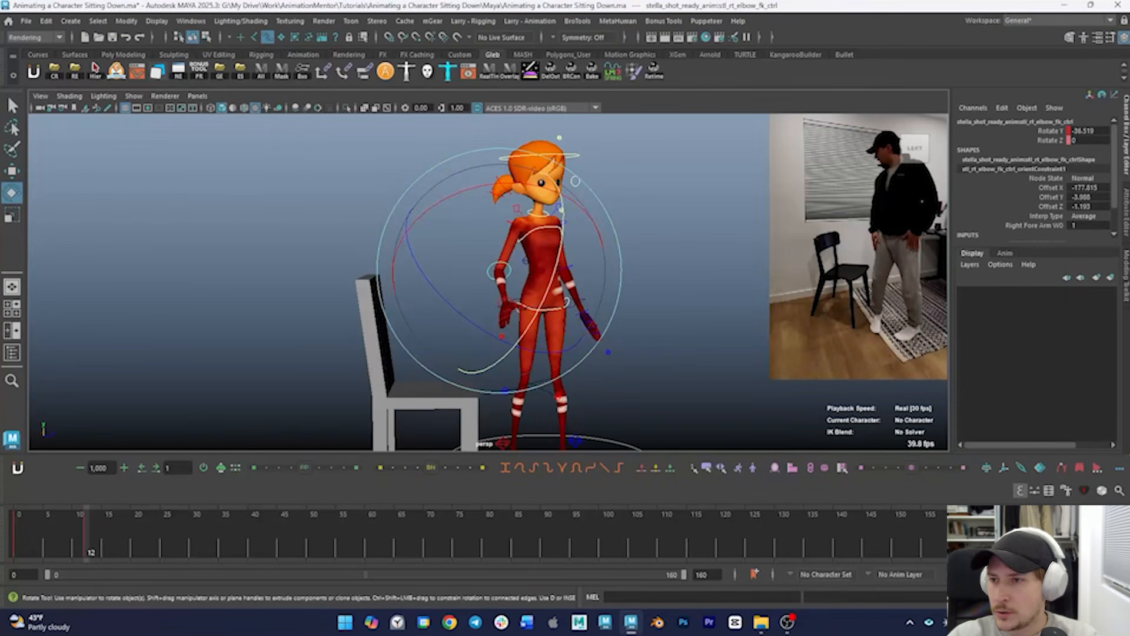
{"action": "left_click", "coordinate": [510, 223]}
{"action": "left_click_drag", "start_coordinate": [660, 255], "coordinate": [559, 309], "text": "alt"}
{"action": "left_click_drag", "start_coordinate": [559, 309], "coordinate": [669, 290], "text": "alt"}
Rotate the right wrist to about 18.5, 3.3 and -30.7 on X, Y and Z so the hand hangs by the thigh
{"action": "left_click", "coordinate": [550, 281]}
{"action": "left_click", "coordinate": [505, 307]}
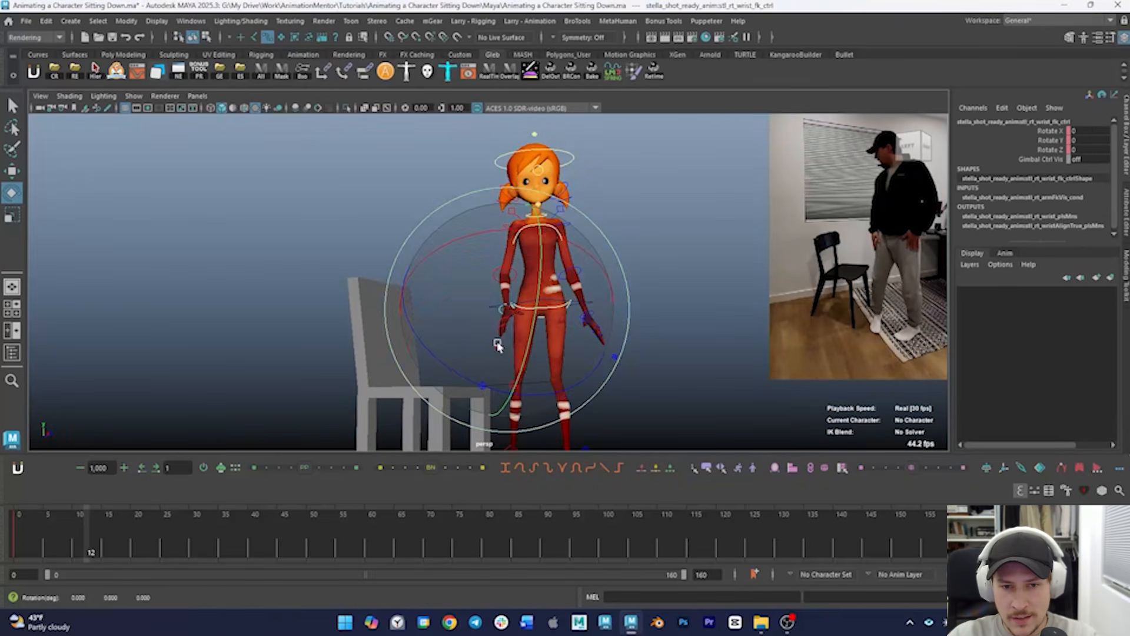
{"action": "left_click_drag", "start_coordinate": [552, 340], "coordinate": [488, 348], "text": "alt"}
{"action": "left_click_drag", "start_coordinate": [489, 348], "coordinate": [466, 357]}
{"action": "left_click_drag", "start_coordinate": [457, 357], "coordinate": [575, 339], "text": "alt"}
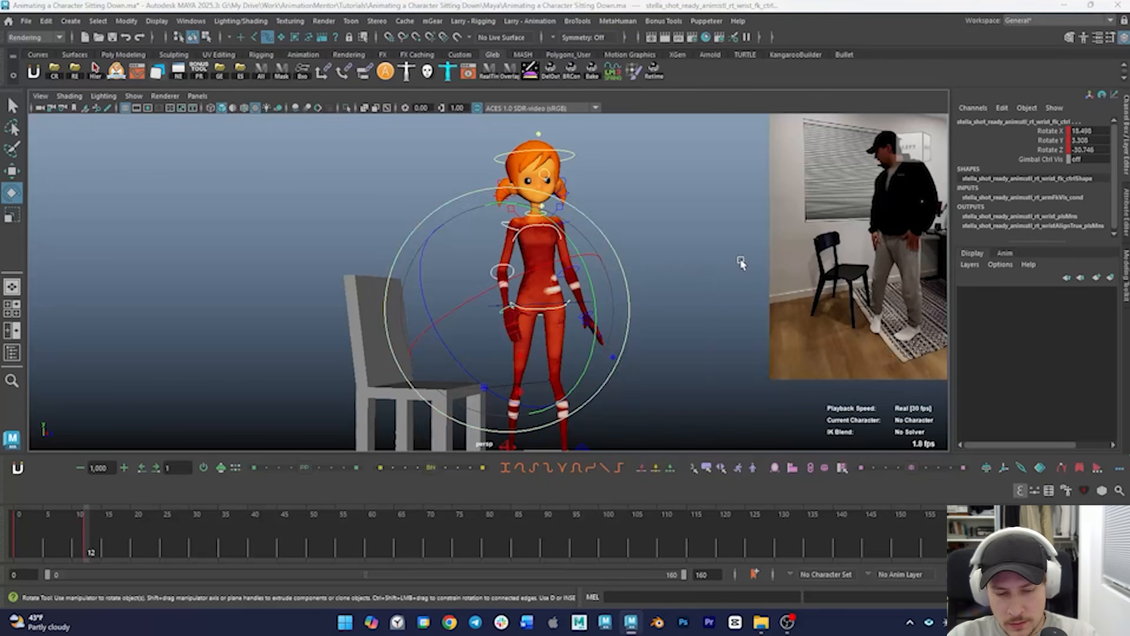
Mirror the right arm's pose onto the left arm at frame 12
{"action": "key", "text": "alt+s"}
{"action": "left_click_drag", "start_coordinate": [699, 263], "coordinate": [618, 257], "text": "alt"}
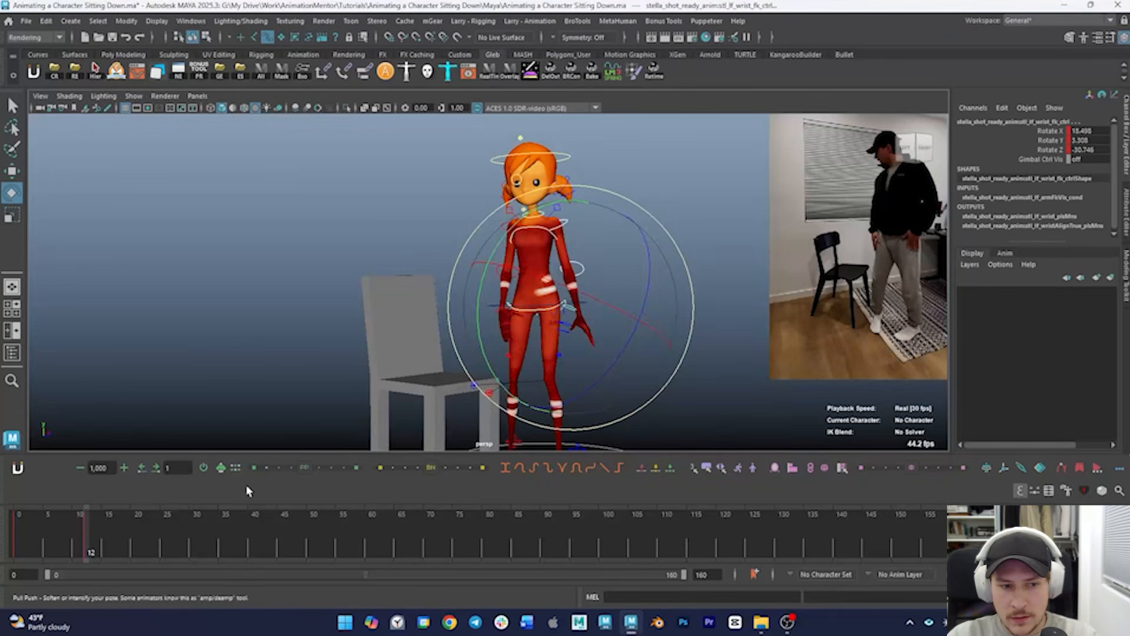
{"action": "left_click_drag", "start_coordinate": [94, 544], "coordinate": [89, 544]}
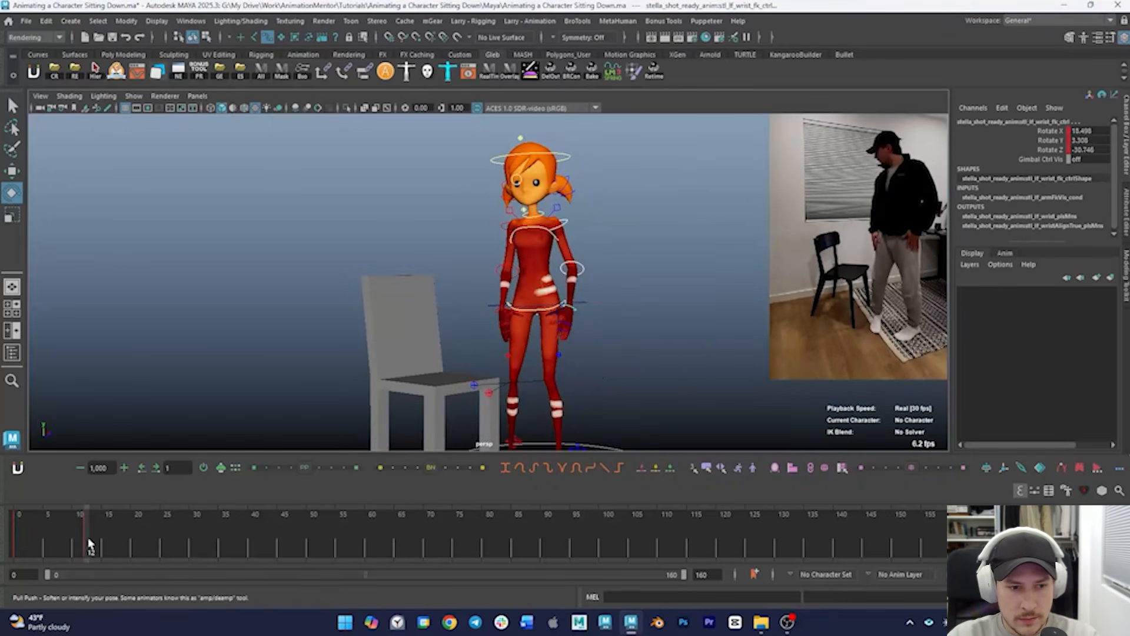
Turn the head toward the chair to about -30 on Rotate Y and lean the lower spine slightly the same way
{"action": "left_click", "coordinate": [562, 157]}
{"action": "left_click_drag", "start_coordinate": [728, 191], "coordinate": [747, 191], "text": "alt"}
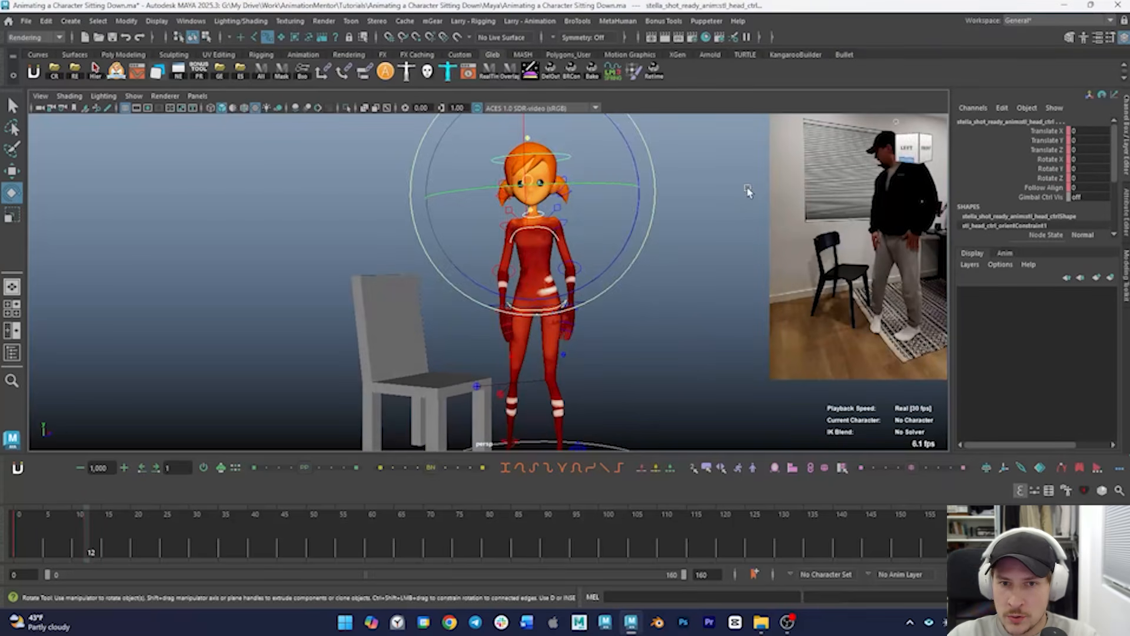
{"action": "left_click_drag", "start_coordinate": [580, 156], "coordinate": [515, 157]}
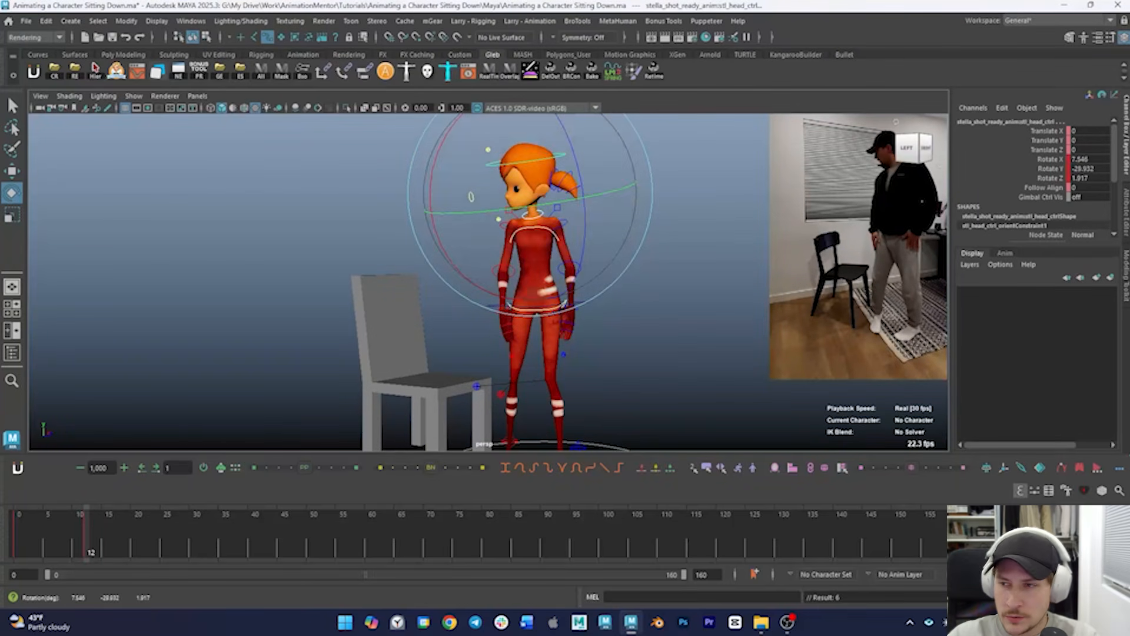
{"action": "left_click", "coordinate": [551, 202]}
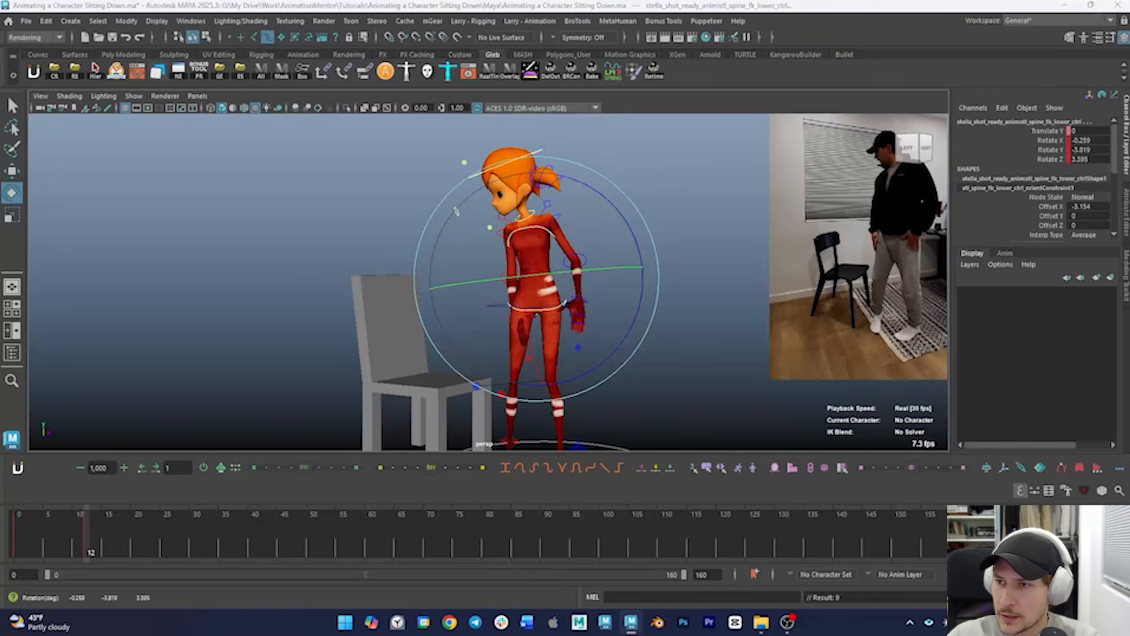
Rotate both upper arms to hang naturally from the leaning torso, the right to about -71 and the left to about -85 on Rotate Z
{"action": "left_click", "coordinate": [546, 205]}
{"action": "left_click_drag", "start_coordinate": [623, 200], "coordinate": [525, 235]}
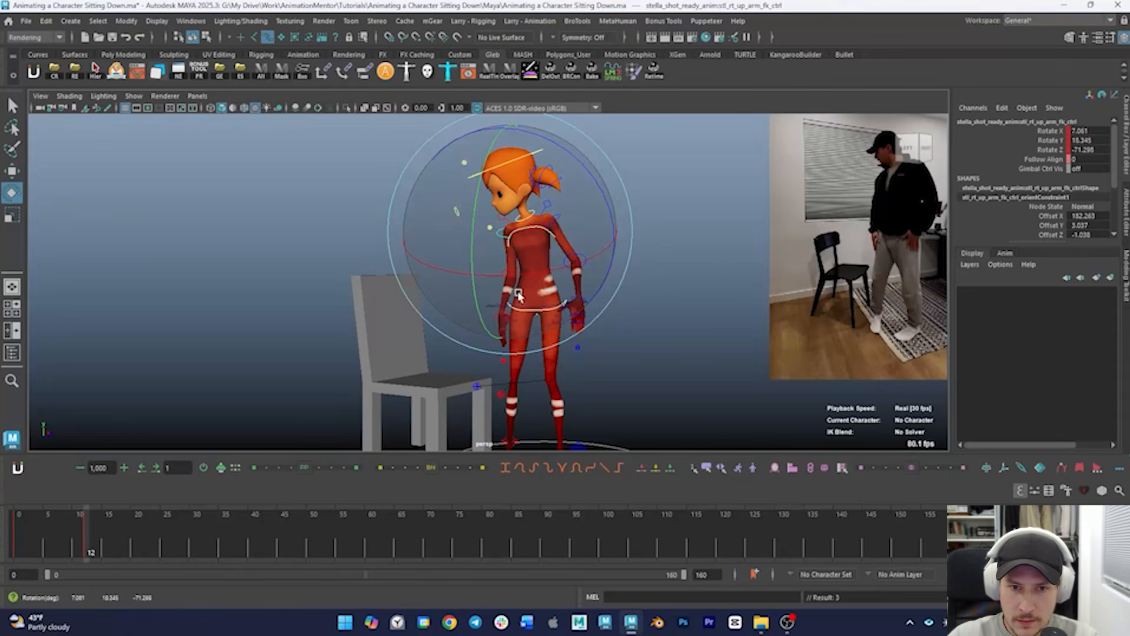
{"action": "left_click", "coordinate": [552, 219]}
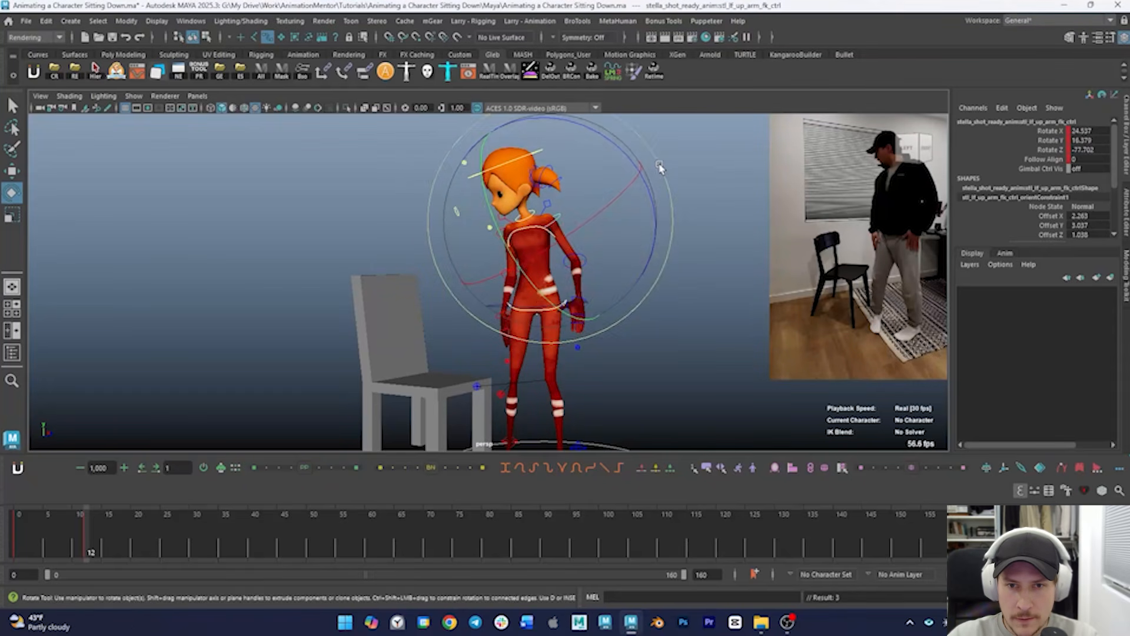
{"action": "left_click_drag", "start_coordinate": [660, 168], "coordinate": [665, 182]}
{"action": "left_click_drag", "start_coordinate": [591, 251], "coordinate": [690, 284]}
{"action": "left_click_drag", "start_coordinate": [609, 276], "coordinate": [368, 295]}
Select all of the character's rig controls and key the turned pose at frame 12
{"action": "scroll", "coordinate": [368, 295], "scroll_direction": "down", "scroll_amount": 3}
{"action": "left_click_drag", "start_coordinate": [415, 265], "coordinate": [603, 270], "text": "alt"}
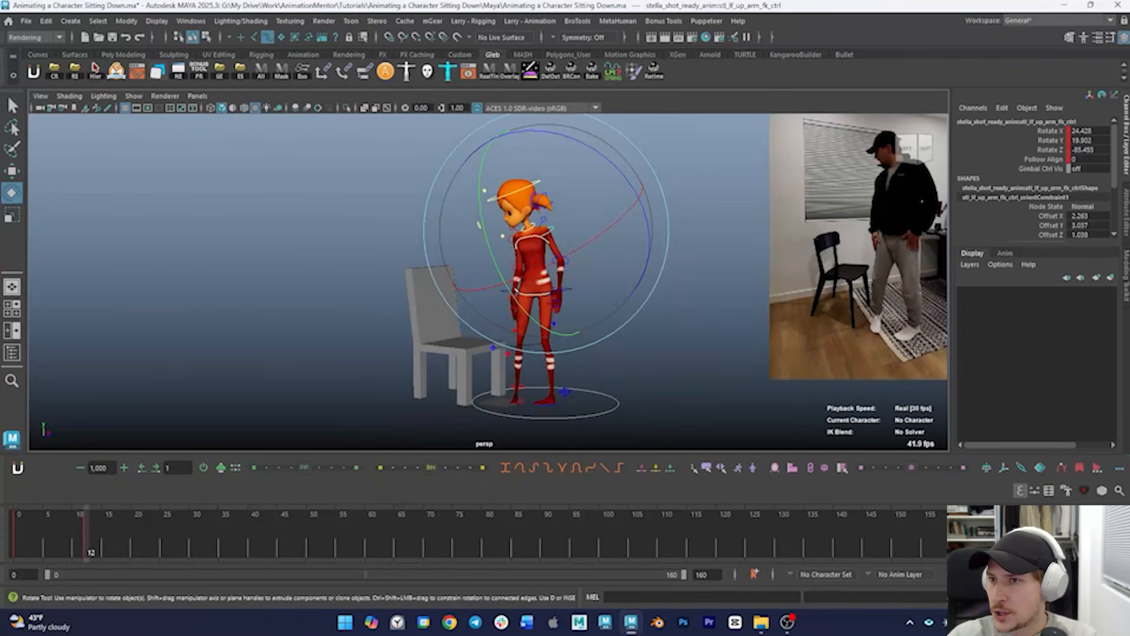
{"action": "key", "text": "ctrl+a"}
{"action": "key", "text": "s"}
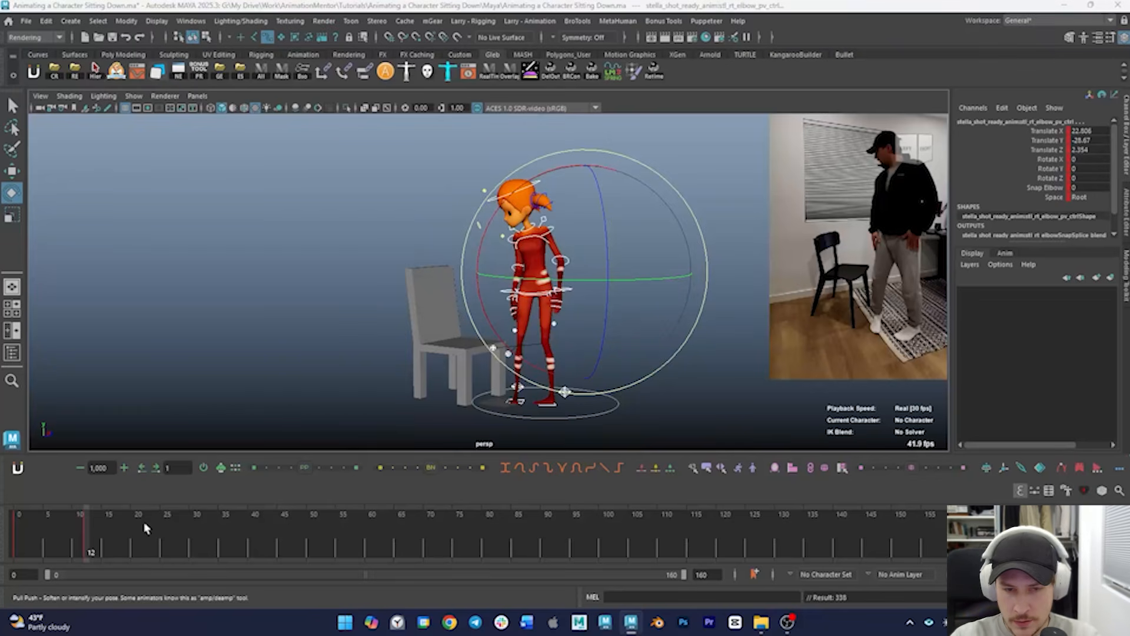
Compare the frame 0 and frame 12 poses with the reference, and key the frame 12 pose again at frame 25
{"action": "key", "text": "comma"}
{"action": "key", "text": "period"}
{"action": "key", "text": "comma"}
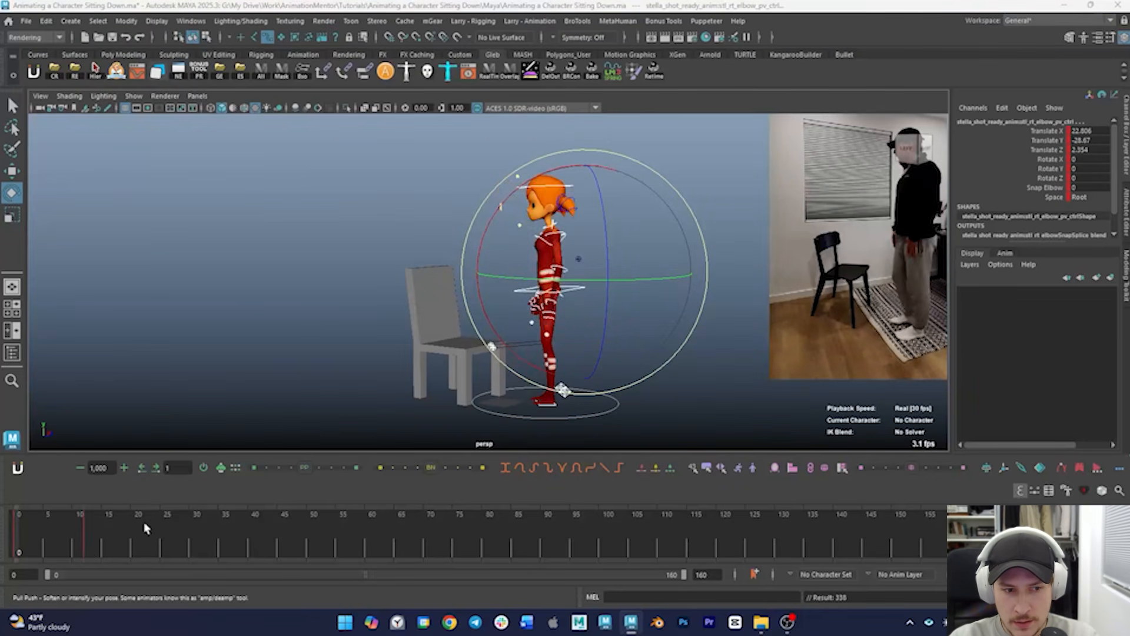
{"action": "mouse_move", "coordinate": [34, 537]}
{"action": "left_mouse_down"}
{"action": "mouse_move", "coordinate": [155, 537]}
{"action": "mouse_move", "coordinate": [129, 542]}
{"action": "mouse_move", "coordinate": [165, 547]}
{"action": "left_mouse_up"}
{"action": "key", "text": "s"}
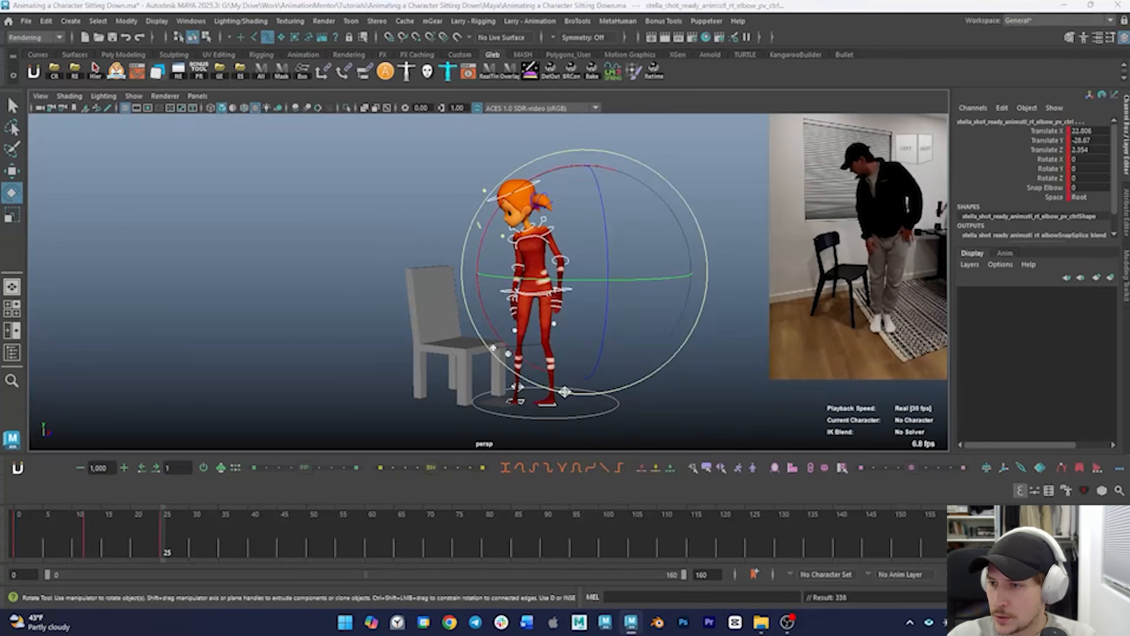
Place the left foot beside the right at about -11.3 Translate X and 16.8 Translate Z, turned to about 106 on Rotate Y
{"action": "left_click", "coordinate": [564, 392]}
{"action": "key", "text": "w"}
{"action": "left_click_drag", "start_coordinate": [443, 335], "coordinate": [499, 403], "text": "alt"}
{"action": "key", "text": "e"}
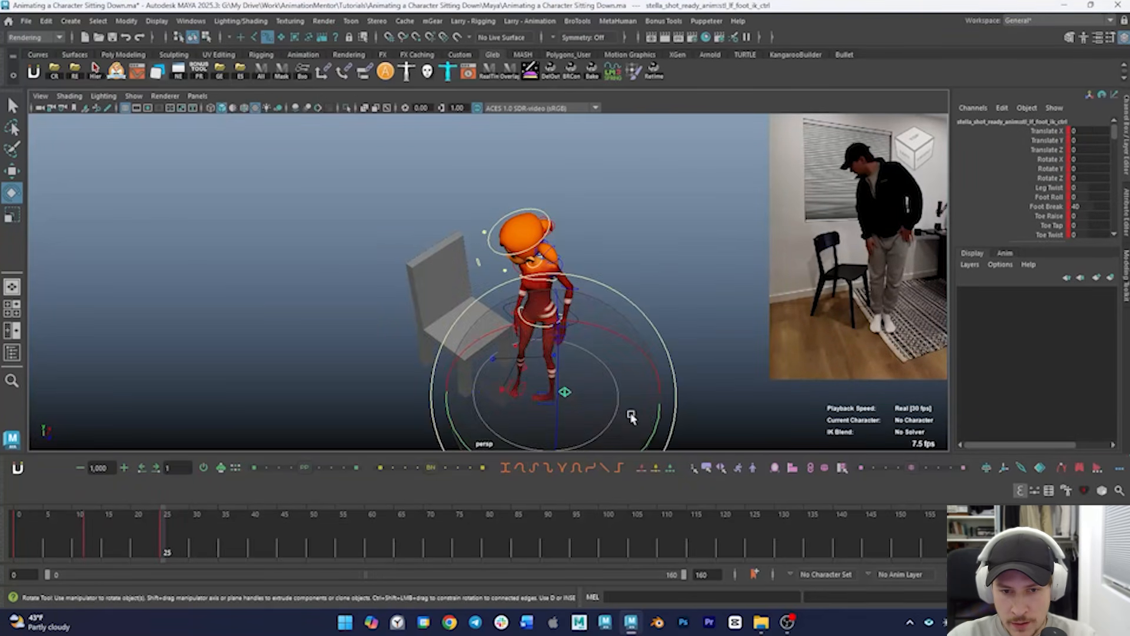
{"action": "left_click_drag", "start_coordinate": [631, 417], "coordinate": [550, 353]}
{"action": "key", "text": "w"}
{"action": "middle_click_drag", "start_coordinate": [656, 441], "coordinate": [636, 410]}
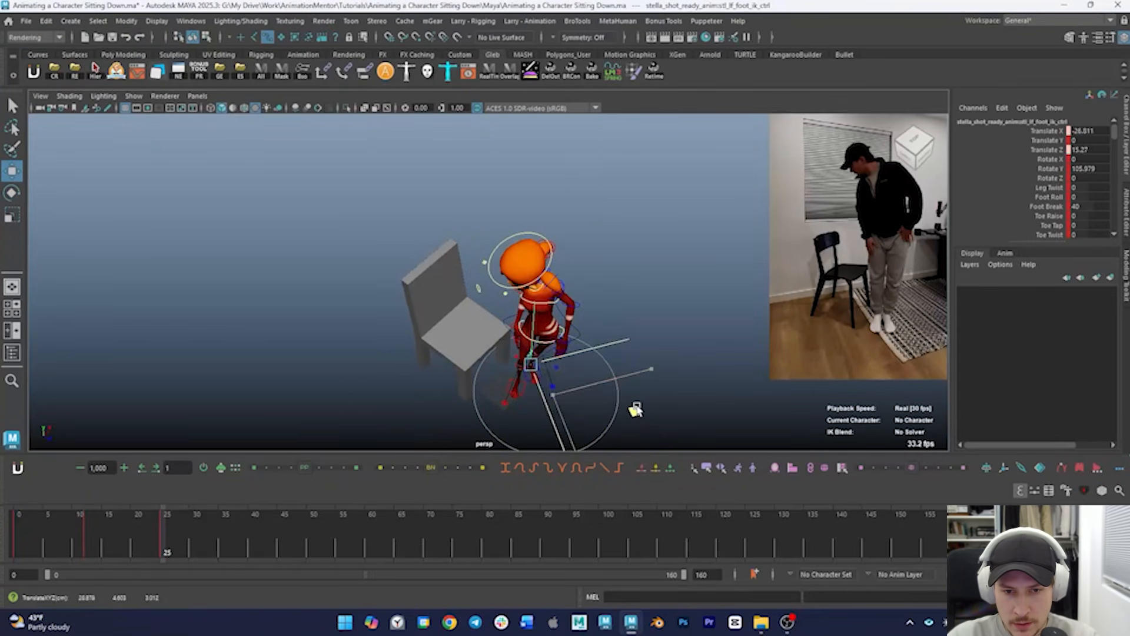
{"action": "left_click_drag", "start_coordinate": [635, 425], "coordinate": [637, 424]}
{"action": "left_click_drag", "start_coordinate": [638, 424], "coordinate": [634, 354], "text": "alt"}
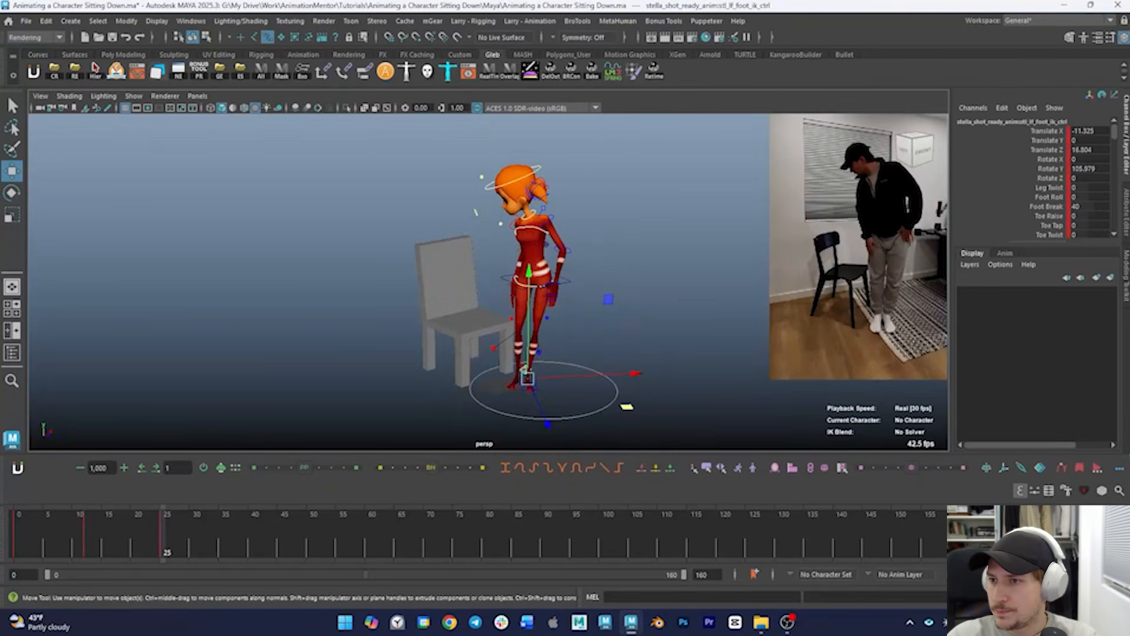
At frame 25, shift the COG over both feet to about 16.2 on Translate Z and turn the body with the feet
{"action": "left_click", "coordinate": [566, 282]}
{"action": "left_click_drag", "start_coordinate": [611, 290], "coordinate": [567, 321], "text": "alt"}
{"action": "key", "text": "e"}
{"action": "left_click_drag", "start_coordinate": [564, 306], "coordinate": [570, 292]}
{"action": "left_click_drag", "start_coordinate": [574, 291], "coordinate": [458, 305], "text": "alt"}
{"action": "key", "text": "w"}
{"action": "left_click_drag", "start_coordinate": [590, 270], "coordinate": [575, 283], "text": "alt"}
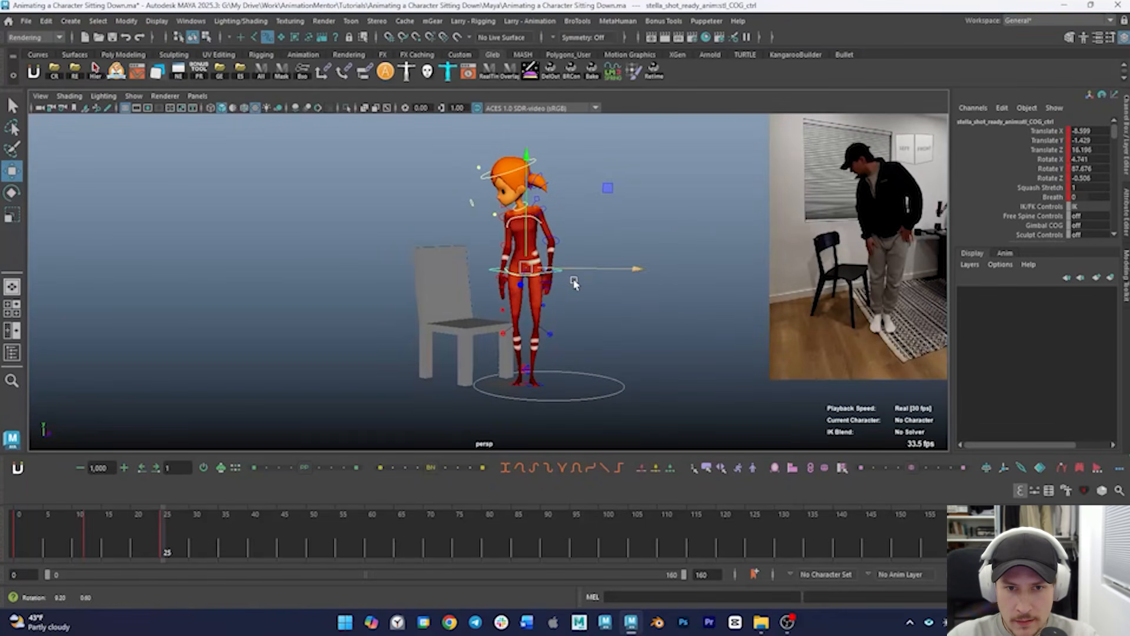
Lean the body toward the chair by rotating the COG to about 12.7, 81.5 and 6.7 on X, Y and Z
{"action": "key", "text": "e"}
{"action": "left_click_drag", "start_coordinate": [610, 237], "coordinate": [561, 189]}
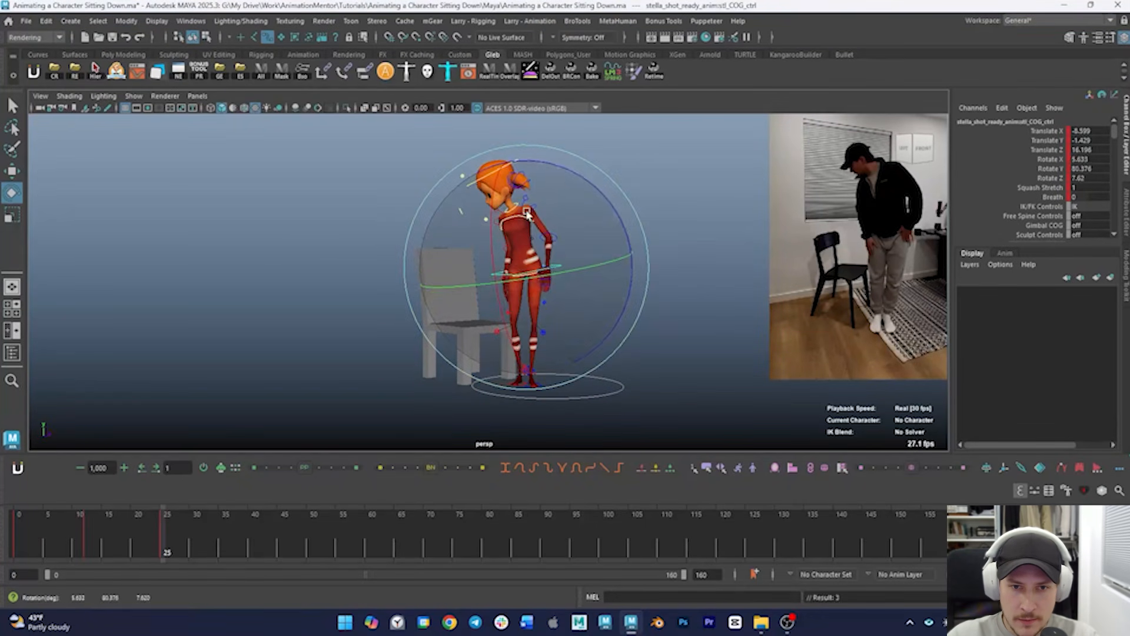
{"action": "left_click_drag", "start_coordinate": [520, 255], "coordinate": [477, 255], "text": "alt"}
{"action": "right_click_drag", "start_coordinate": [477, 255], "coordinate": [530, 255], "text": "alt"}
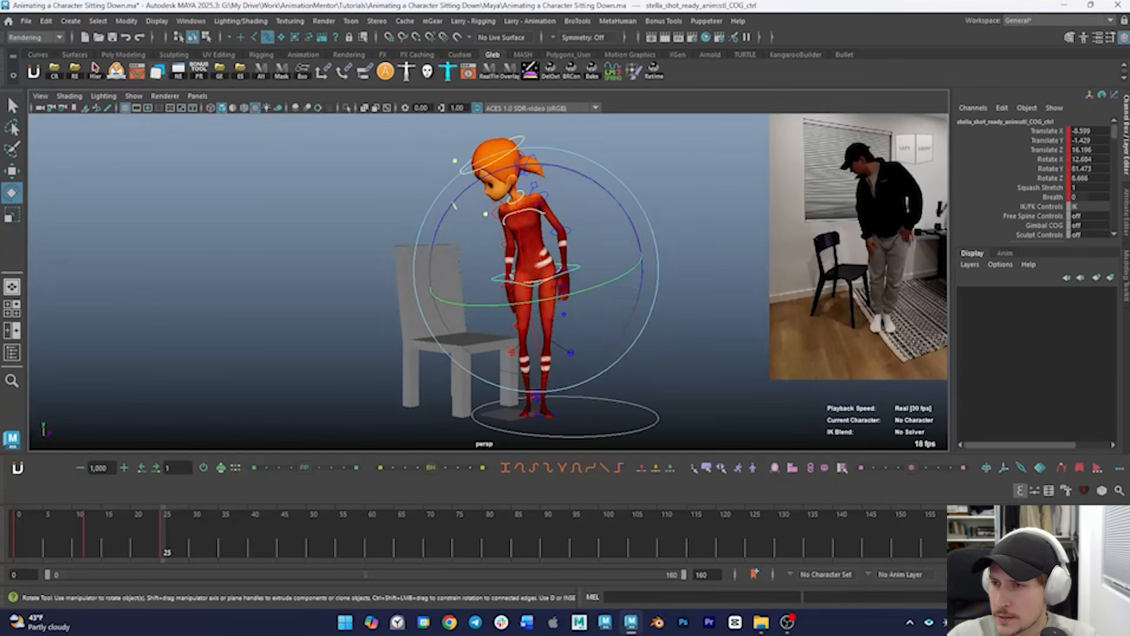
Rotate the right upper arm to about 28.8, 1.9 and -65 on X, Y and Z to match the reference
{"action": "left_click", "coordinate": [497, 212]}
{"action": "mouse_move", "coordinate": [429, 275]}
{"action": "left_mouse_down", "text": "alt"}
{"action": "mouse_move", "coordinate": [533, 288]}
{"action": "mouse_move", "coordinate": [439, 293]}
{"action": "left_mouse_up", "text": "alt"}
{"action": "left_click_drag", "start_coordinate": [525, 286], "coordinate": [530, 288]}
{"action": "mouse_move", "coordinate": [530, 288]}
{"action": "left_mouse_down", "text": "alt"}
{"action": "mouse_move", "coordinate": [549, 295]}
{"action": "mouse_move", "coordinate": [540, 285]}
{"action": "left_mouse_up", "text": "alt"}
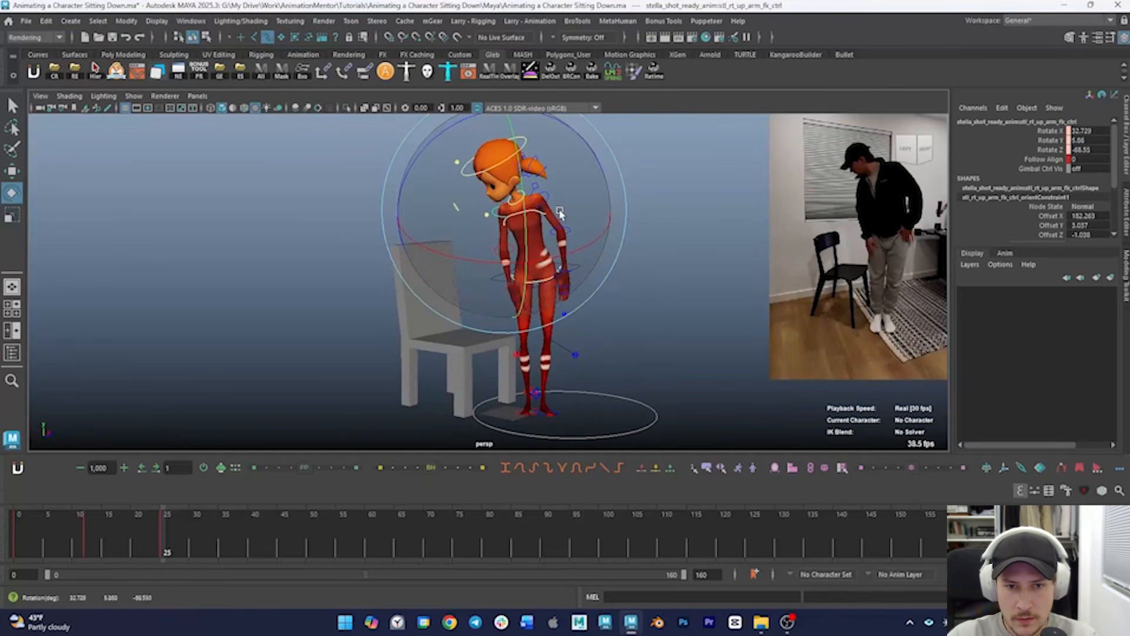
{"action": "left_click_drag", "start_coordinate": [454, 212], "coordinate": [455, 215]}
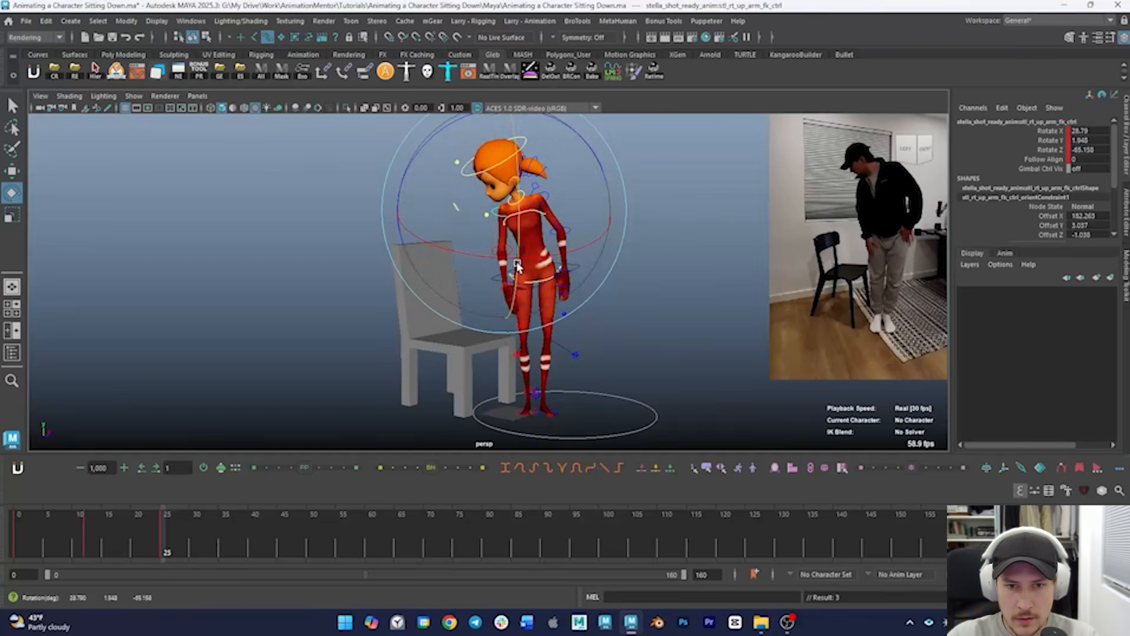
Bring the left arm in front of the body by rotating the upper arm and bending the elbow to about -50 on Rotate Y
{"action": "left_click", "coordinate": [578, 253]}
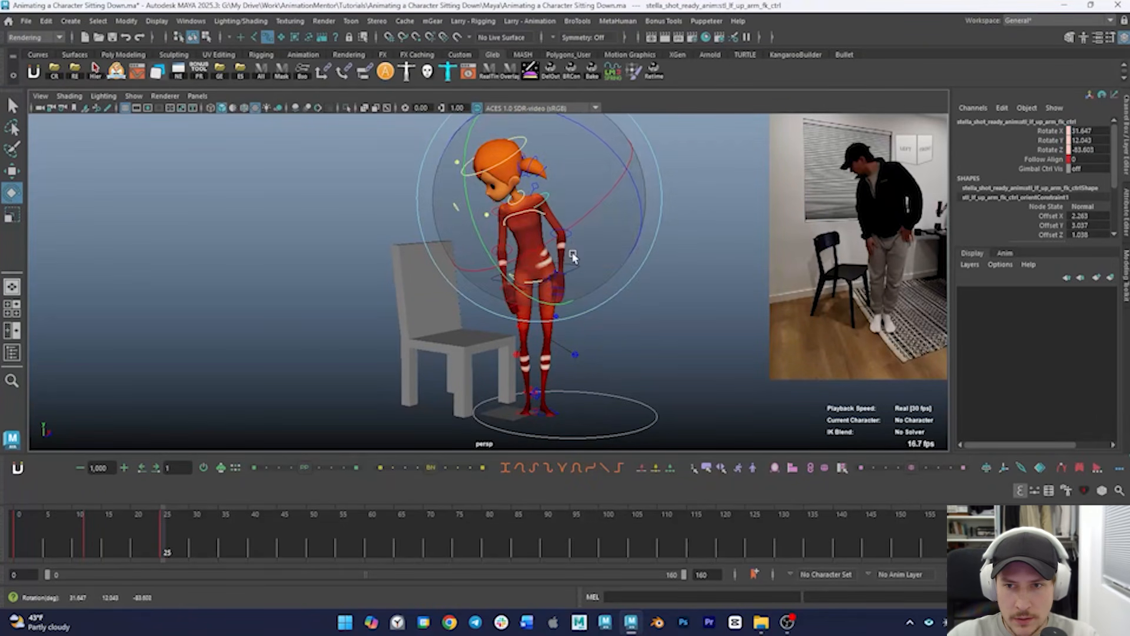
{"action": "left_click_drag", "start_coordinate": [573, 257], "coordinate": [570, 260]}
{"action": "left_click", "coordinate": [502, 295]}
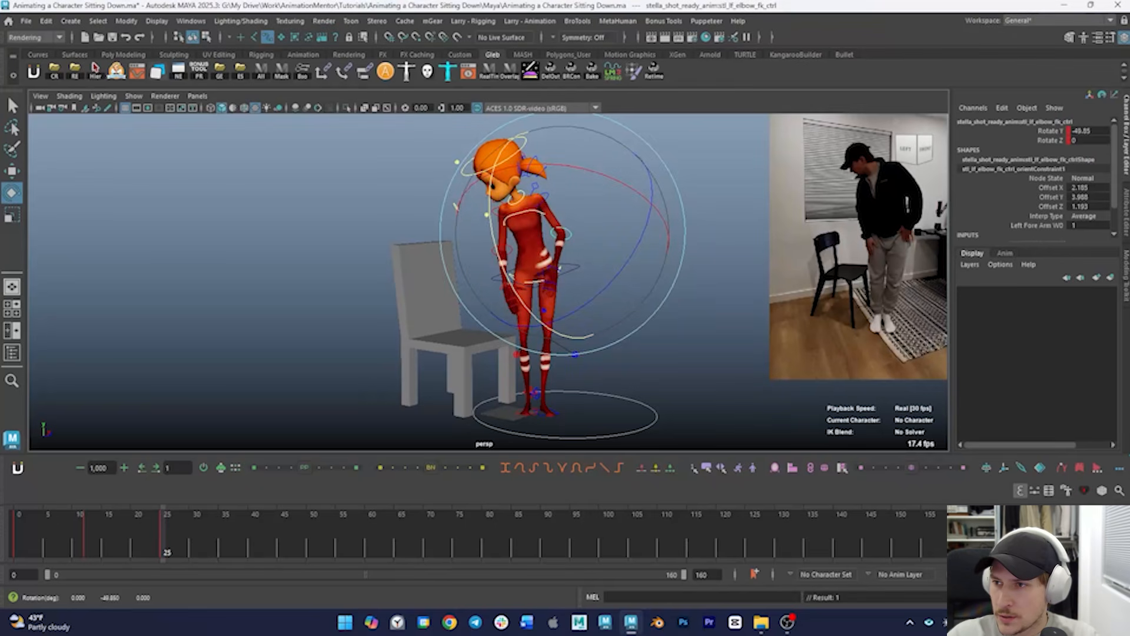
Rotate the left clavicle to about -10.2, -3.9 and 7.1 on X, Y and Z, checking the shoulder from several angles
{"action": "left_click", "coordinate": [534, 186]}
{"action": "left_click_drag", "start_coordinate": [639, 182], "coordinate": [615, 182], "text": "alt"}
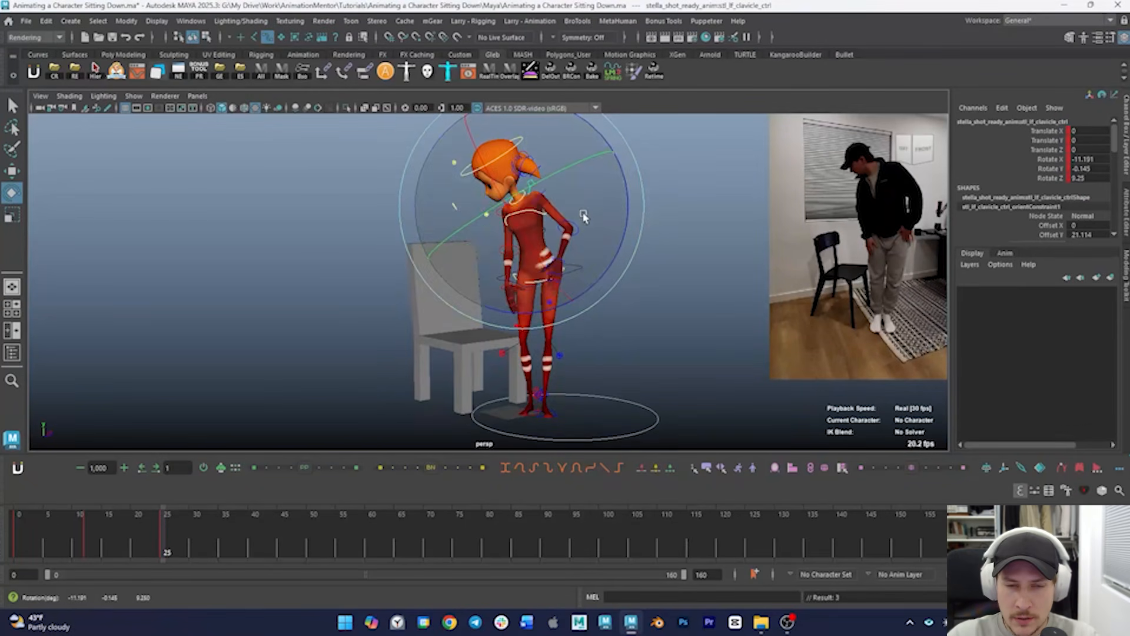
{"action": "left_click_drag", "start_coordinate": [583, 216], "coordinate": [636, 220], "text": "alt"}
{"action": "left_click_drag", "start_coordinate": [541, 272], "coordinate": [409, 285], "text": "alt"}
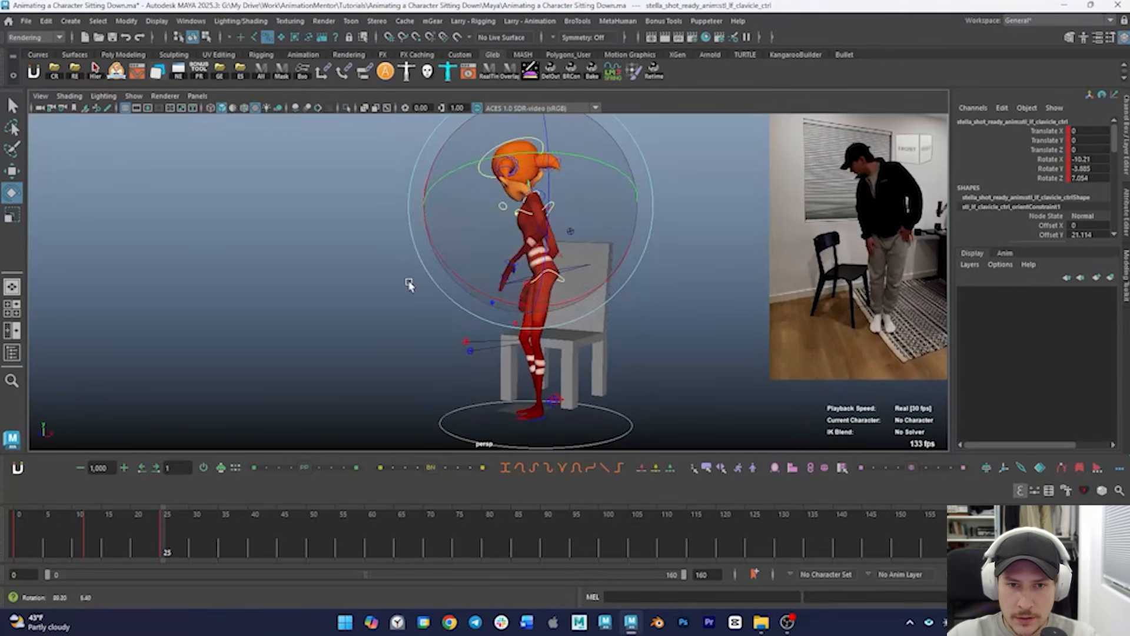
{"action": "left_click_drag", "start_coordinate": [495, 262], "coordinate": [512, 259]}
{"action": "key", "text": "shift+e"}
Rotate the left upper arm to about 32.3, 26.1 and -93.6 on X, Y and Z so the hand rests by the hip
{"action": "key", "text": "Down"}
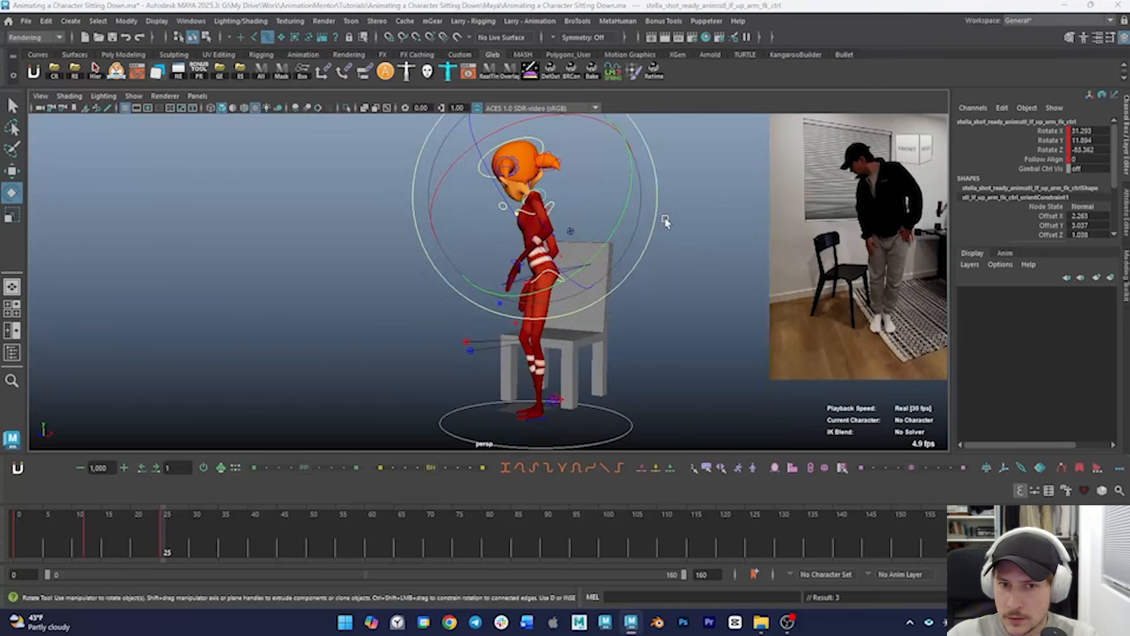
{"action": "left_click_drag", "start_coordinate": [667, 222], "coordinate": [724, 203], "text": "alt"}
{"action": "left_click_drag", "start_coordinate": [571, 254], "coordinate": [612, 265]}
{"action": "left_click_drag", "start_coordinate": [554, 198], "coordinate": [562, 212]}
{"action": "left_click_drag", "start_coordinate": [635, 215], "coordinate": [467, 219], "text": "alt"}
{"action": "left_click_drag", "start_coordinate": [543, 209], "coordinate": [706, 221], "text": "alt"}
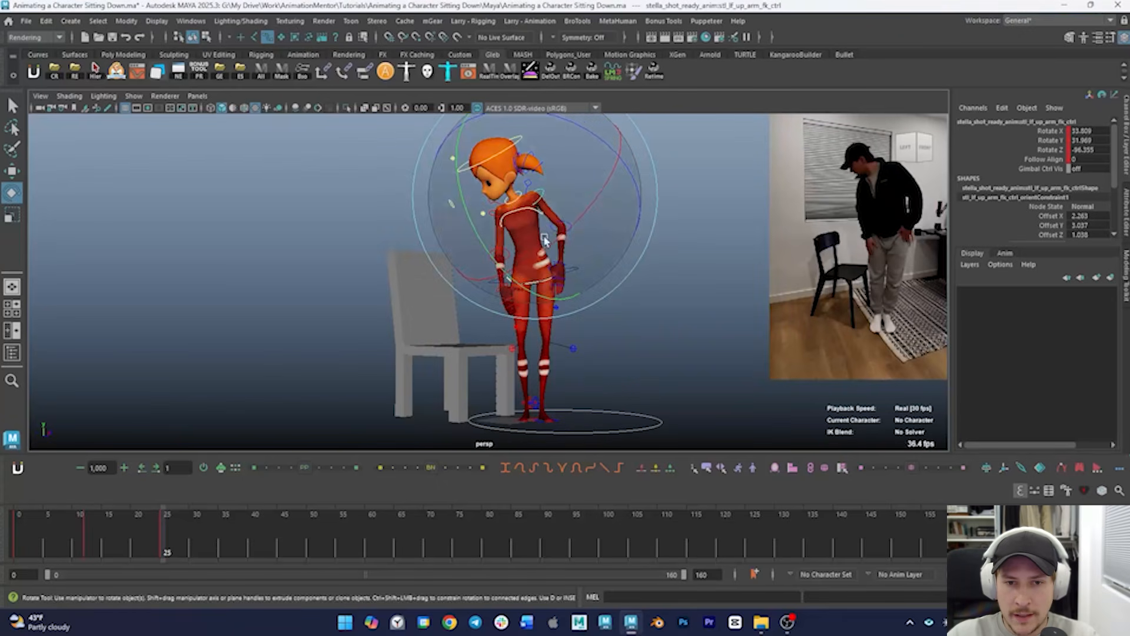
{"action": "left_click_drag", "start_coordinate": [545, 240], "coordinate": [632, 219]}
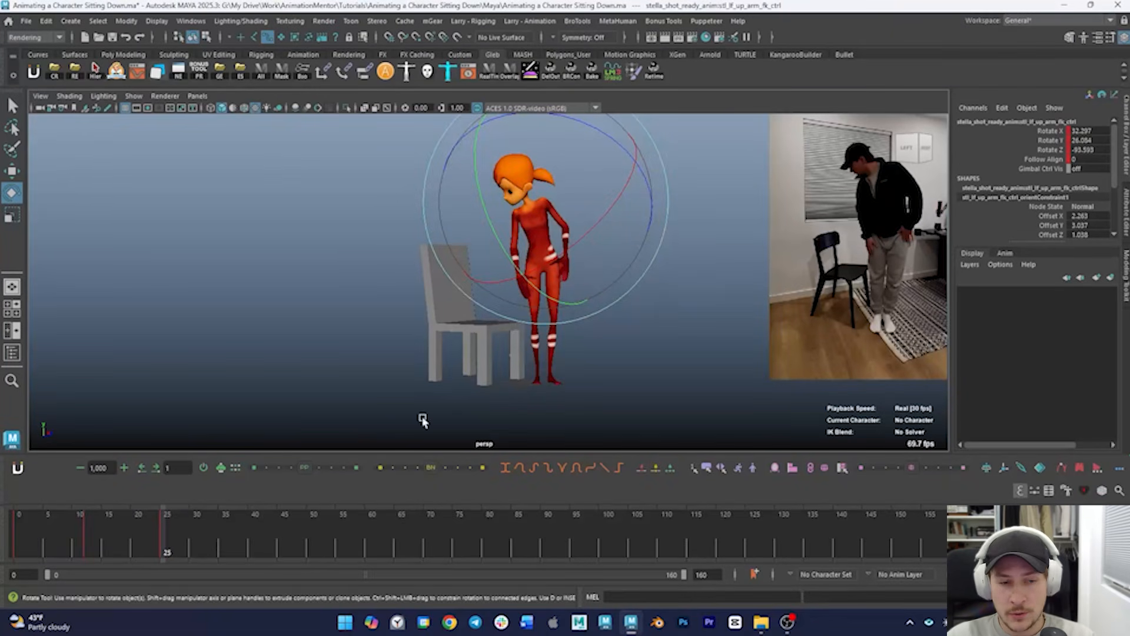
At frame 30, lower the COG to -3.5 on Translate Y and rotate it to about 15.1, 77.5 and 10.6
{"action": "left_click_drag", "start_coordinate": [163, 531], "coordinate": [197, 554]}
{"action": "key", "text": "e"}
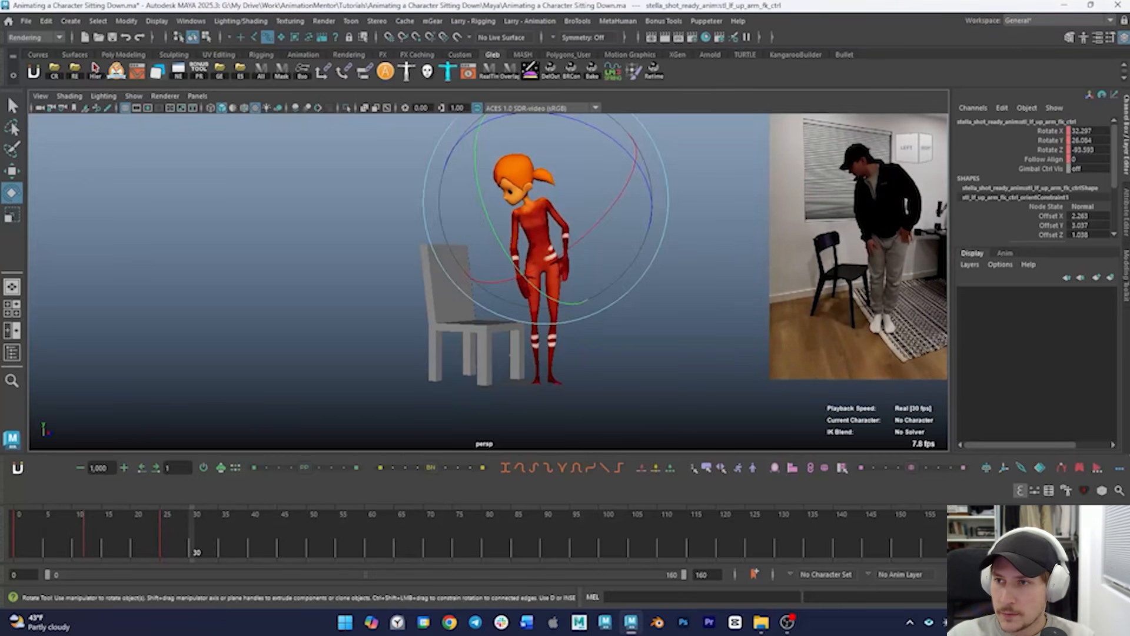
{"action": "left_click_drag", "start_coordinate": [160, 547], "coordinate": [192, 542]}
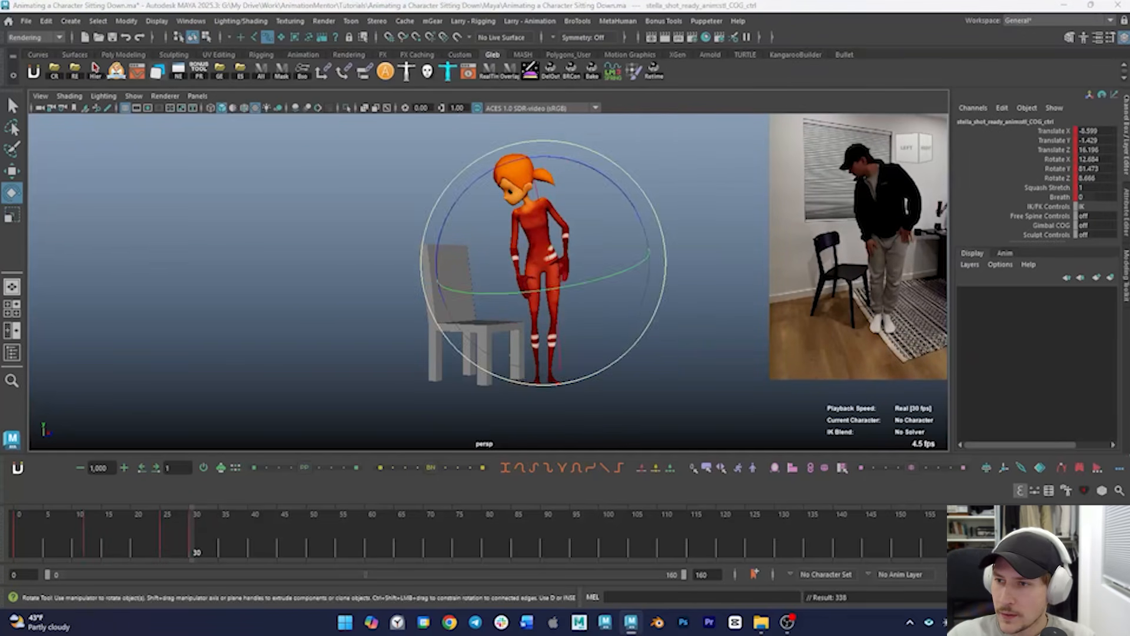
{"action": "key", "text": "w"}
{"action": "left_click_drag", "start_coordinate": [546, 266], "coordinate": [546, 269]}
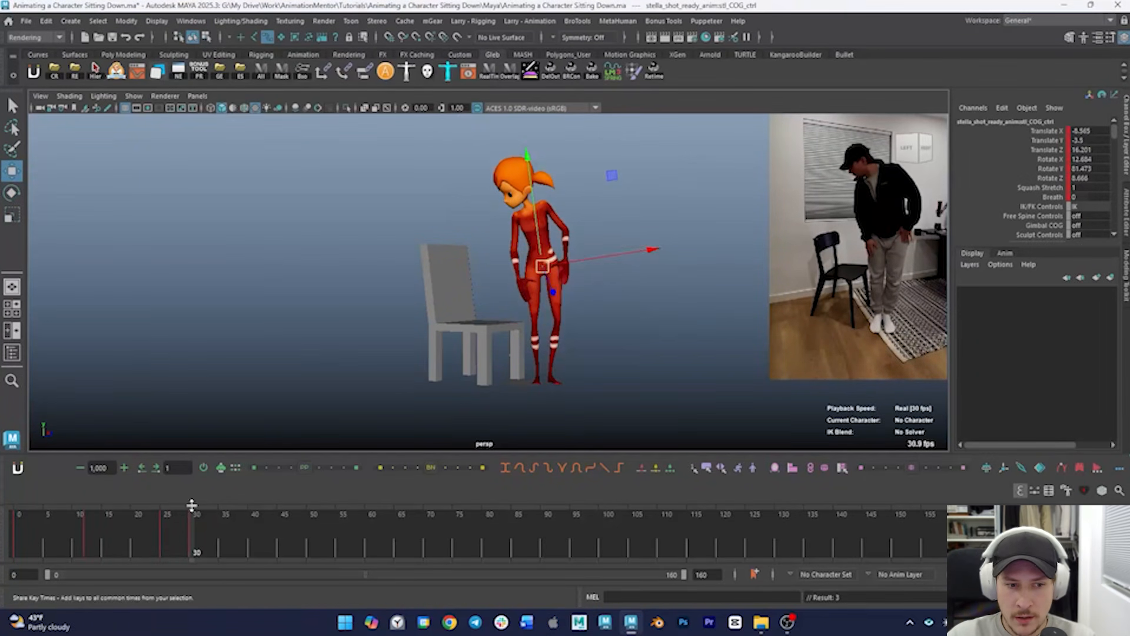
{"action": "left_click_drag", "start_coordinate": [192, 505], "coordinate": [187, 536]}
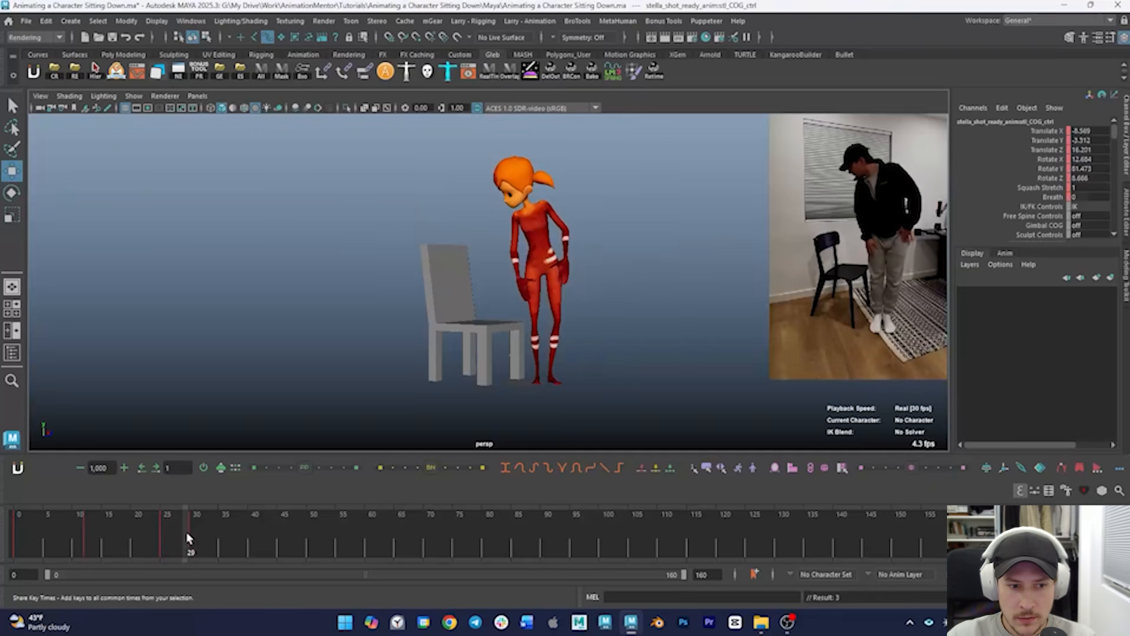
{"action": "key", "text": "e"}
{"action": "left_click_drag", "start_coordinate": [511, 265], "coordinate": [499, 240]}
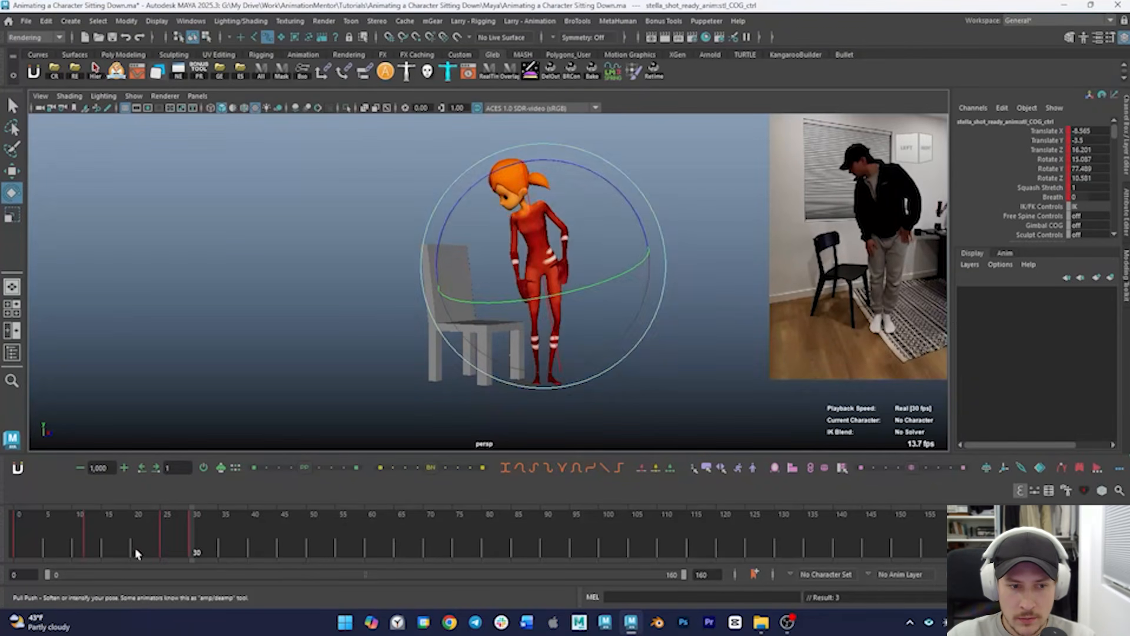
Key all of the character's controls at frame 46
{"action": "left_click_drag", "start_coordinate": [135, 549], "coordinate": [287, 538]}
{"action": "key", "text": "ctrl+a"}
{"action": "key", "text": "s"}
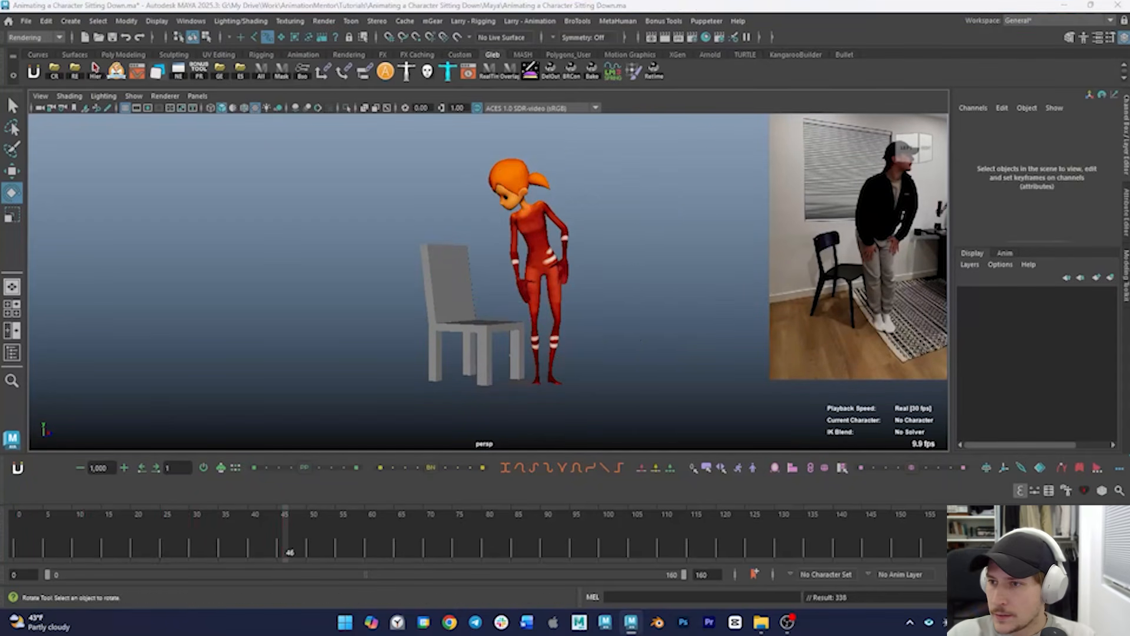
Zero the COG's rotations at frame 46 and turn it to about 32.9, 140.5 and 4.1 on X, Y and Z
{"action": "left_click_drag", "start_coordinate": [634, 275], "coordinate": [612, 284], "text": "alt"}
{"action": "left_click_drag", "start_coordinate": [1056, 160], "coordinate": [1053, 177]}
{"action": "key", "text": "0"}
{"action": "left_click_drag", "start_coordinate": [590, 263], "coordinate": [585, 261], "text": "alt"}
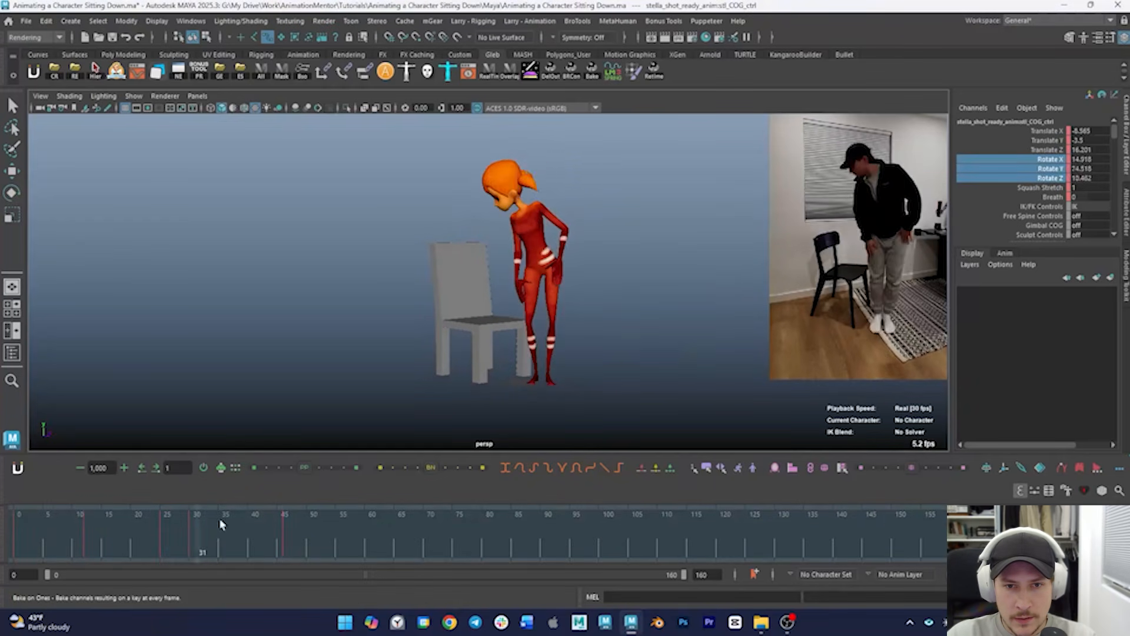
{"action": "left_click", "coordinate": [290, 532]}
{"action": "key", "text": "e"}
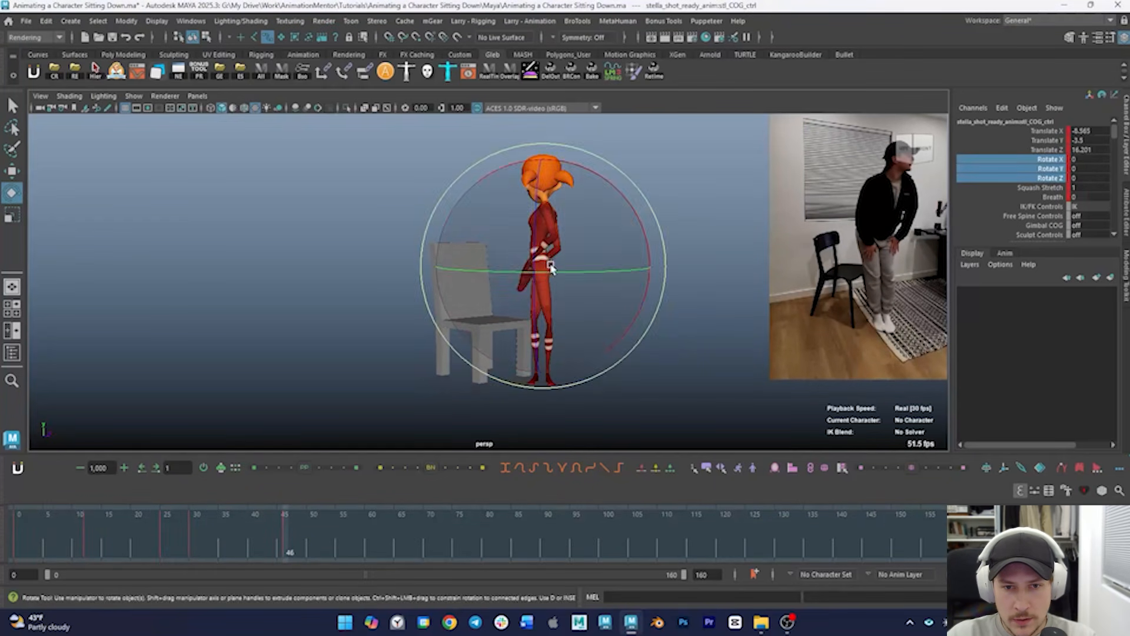
{"action": "left_click_drag", "start_coordinate": [630, 270], "coordinate": [508, 267]}
{"action": "key", "text": "shift+e"}
{"action": "left_click_drag", "start_coordinate": [657, 319], "coordinate": [556, 369], "text": "alt"}
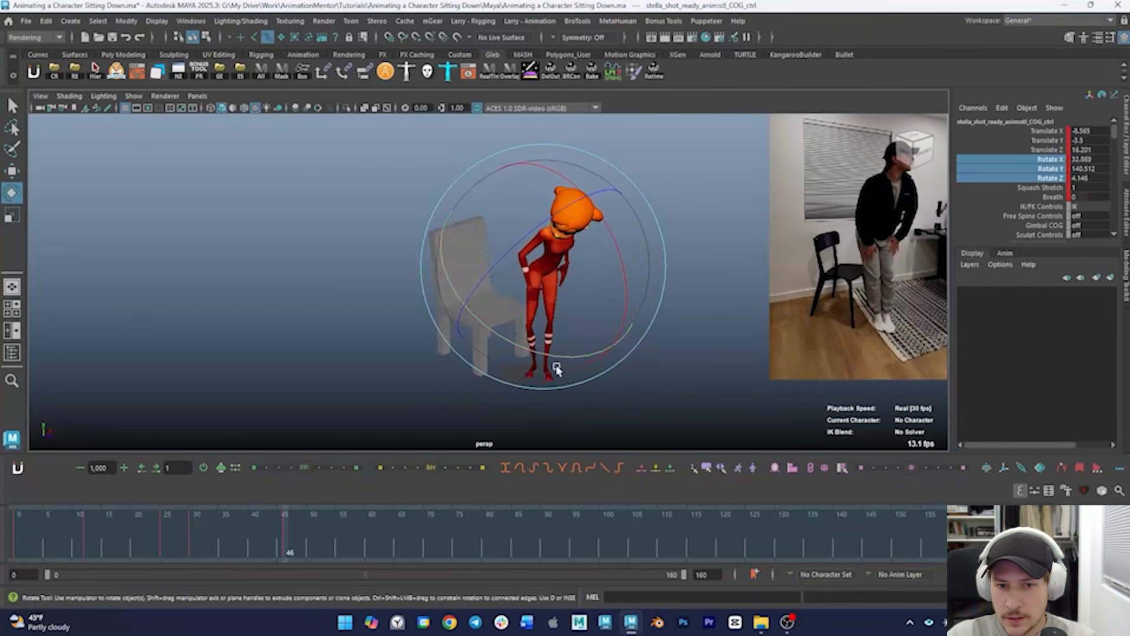
Turn the right foot to about 99.4 on Rotate Y at frame 46
{"action": "left_click", "coordinate": [542, 406]}
{"action": "left_click_drag", "start_coordinate": [544, 433], "coordinate": [595, 426]}
{"action": "left_click_drag", "start_coordinate": [596, 426], "coordinate": [617, 386], "text": "alt"}
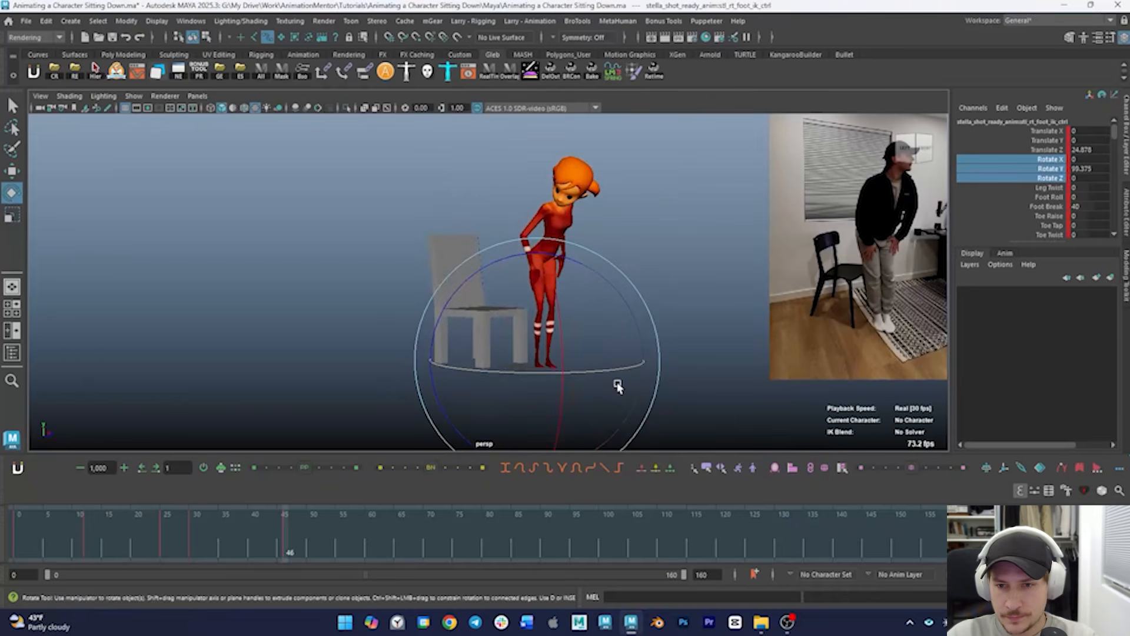
{"action": "key", "text": "ctrl+z"}
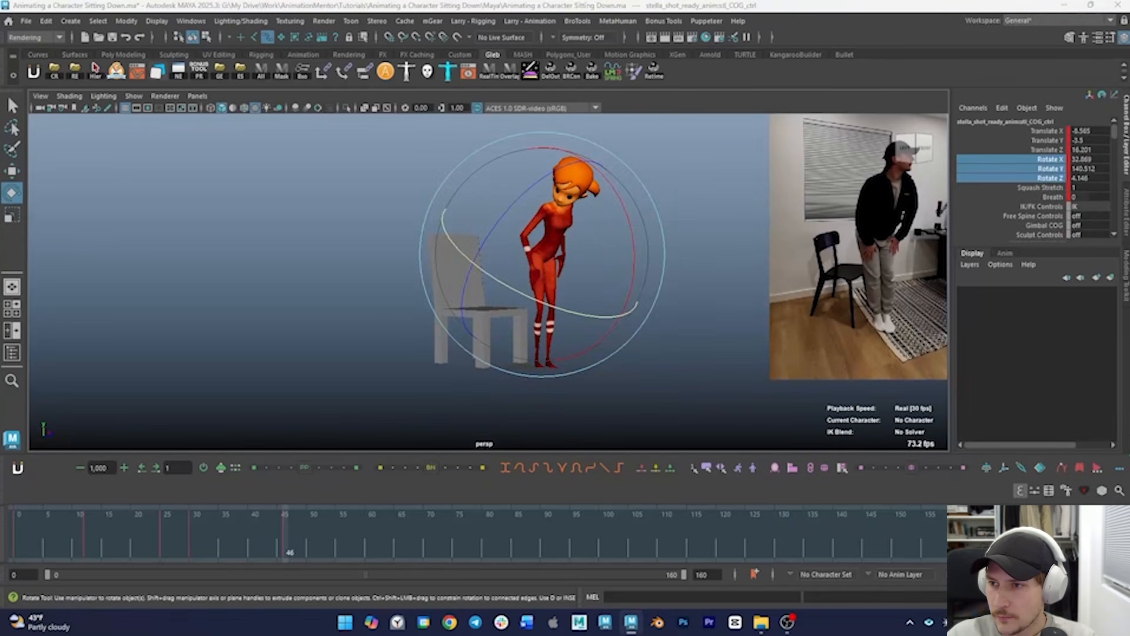
Inspect the lower spine and head controls in the frame 46 pose and compare them with the reference
{"action": "key", "text": "ctrl+z"}
{"action": "left_click_drag", "start_coordinate": [677, 265], "coordinate": [636, 262], "text": "alt"}
{"action": "key", "text": "ctrl+z"}
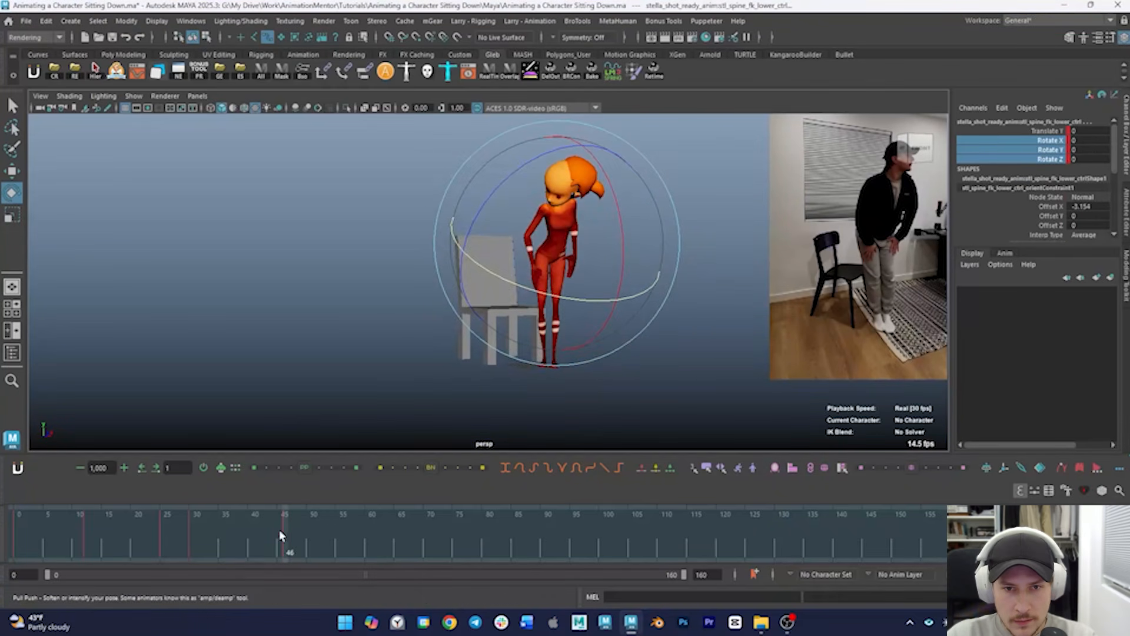
{"action": "mouse_move", "coordinate": [280, 536]}
{"action": "left_mouse_down"}
{"action": "mouse_move", "coordinate": [227, 530]}
{"action": "mouse_move", "coordinate": [302, 525]}
{"action": "mouse_move", "coordinate": [285, 534]}
{"action": "left_mouse_up"}
{"action": "left_click_drag", "start_coordinate": [555, 304], "coordinate": [574, 306], "text": "alt"}
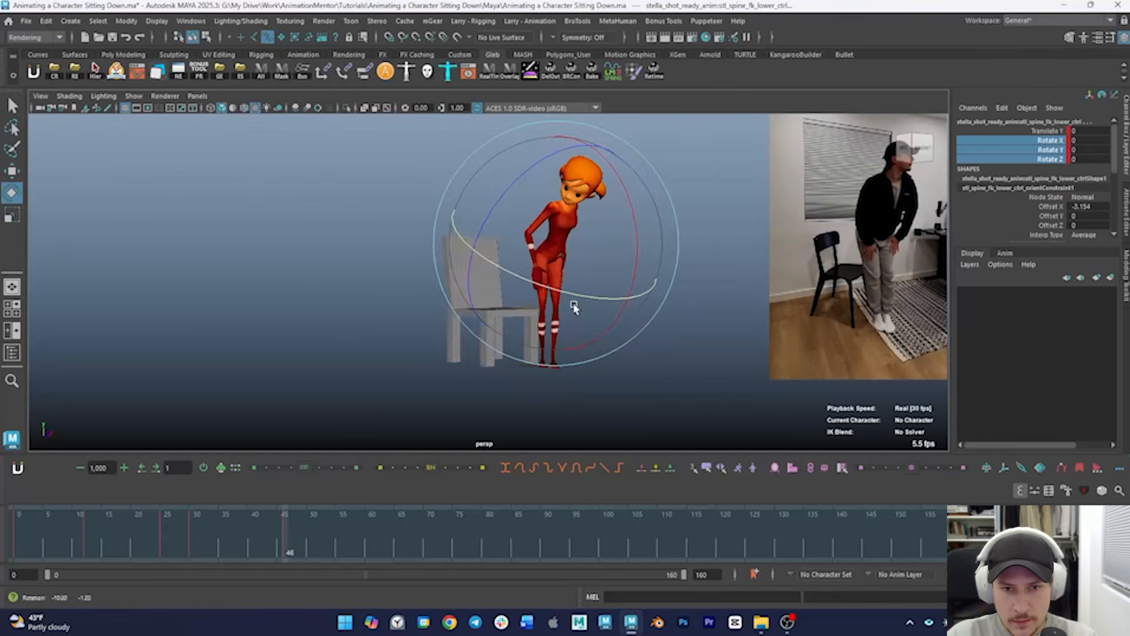
{"action": "scroll", "coordinate": [574, 306], "scroll_direction": "up", "scroll_amount": 4}
{"action": "key", "text": "ctrl+z"}
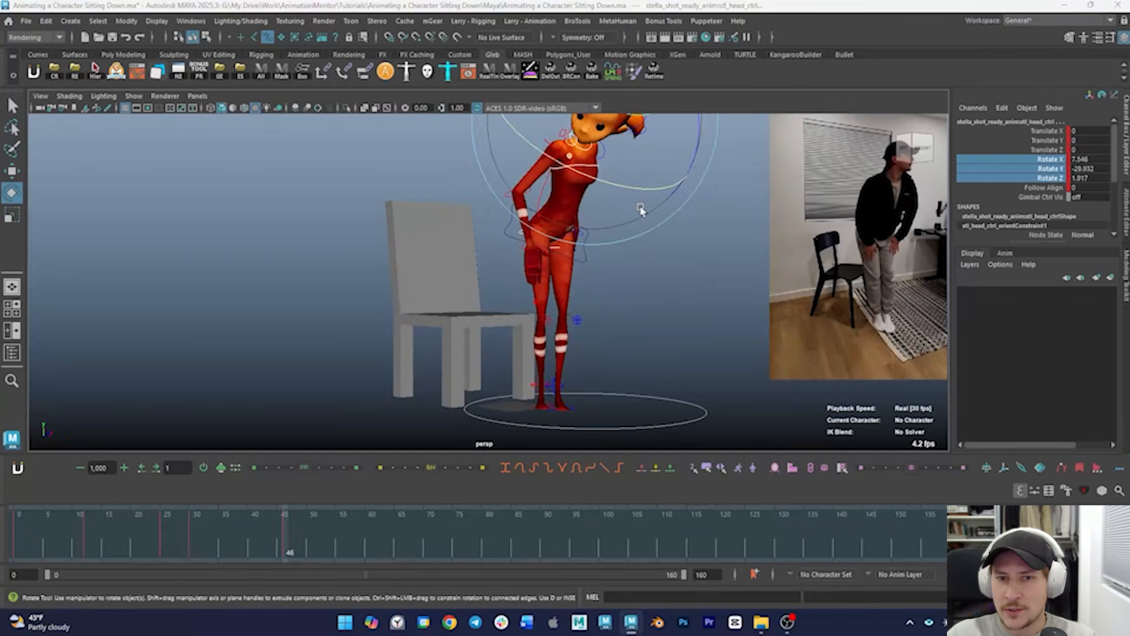
{"action": "middle_click_drag", "start_coordinate": [589, 179], "coordinate": [565, 237], "text": "alt"}
{"action": "right_click_drag", "start_coordinate": [565, 237], "coordinate": [464, 267], "text": "alt"}
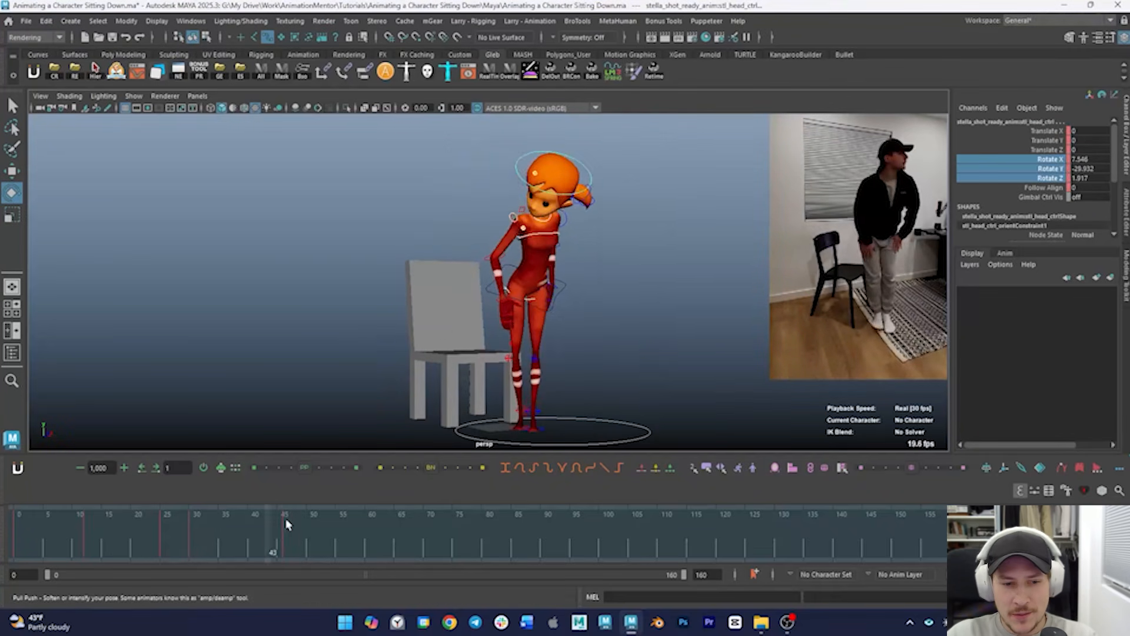
Reset the head's rotations to 0 on all three axes at frame 46
{"action": "left_click", "coordinate": [1063, 209]}
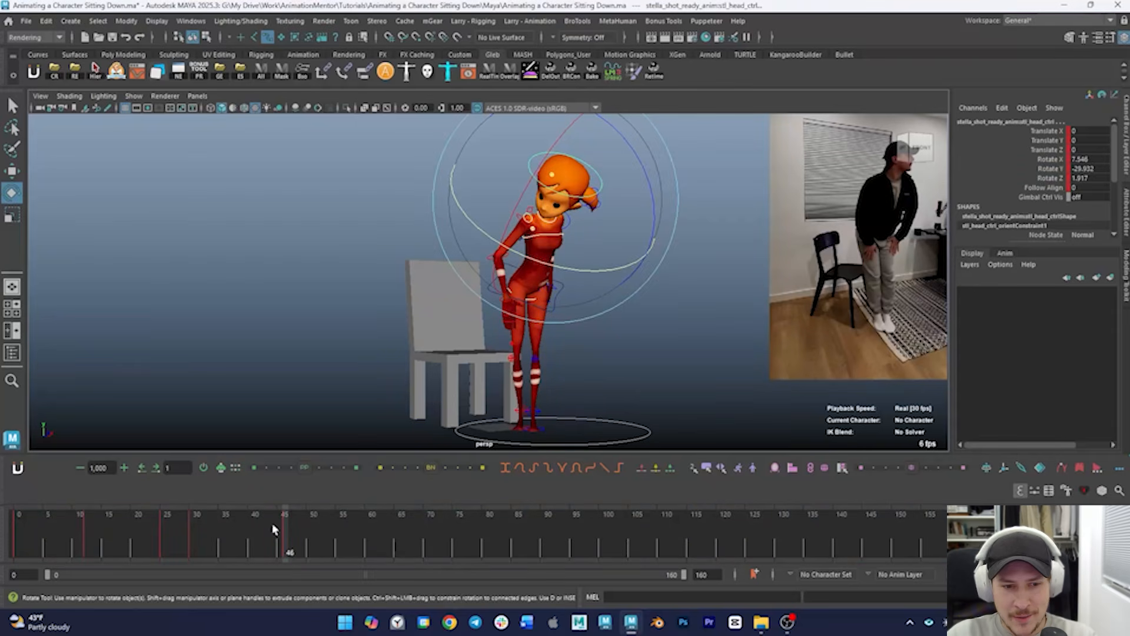
{"action": "key", "text": "ctrl+z"}
{"action": "left_click_drag", "start_coordinate": [633, 227], "coordinate": [543, 258], "text": "alt"}
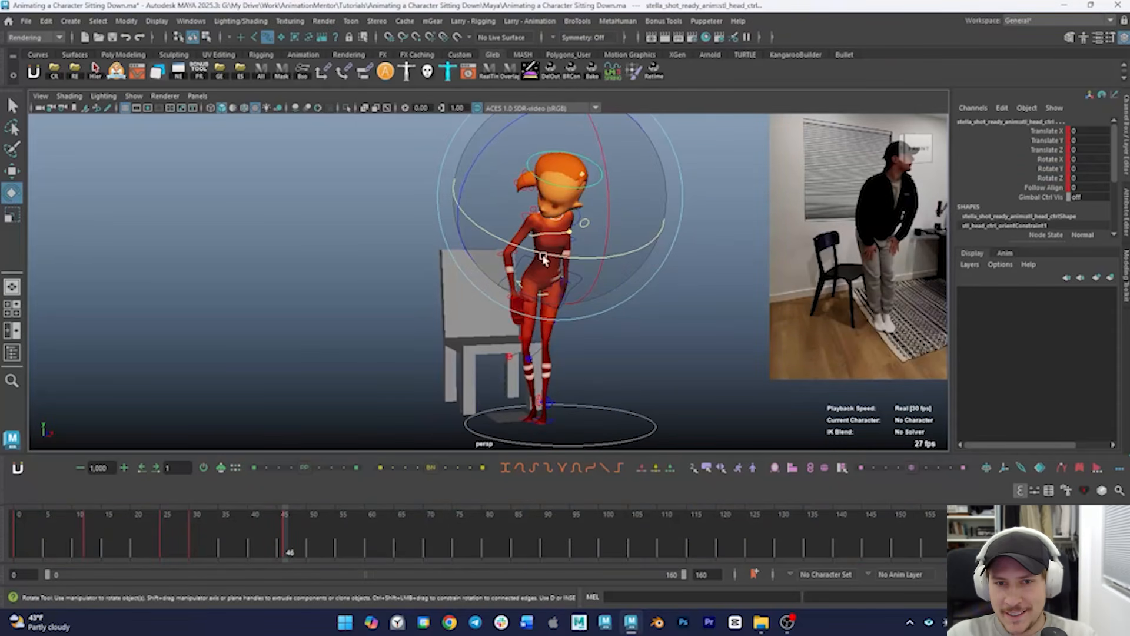
{"action": "mouse_move", "coordinate": [285, 533]}
{"action": "left_mouse_down"}
{"action": "mouse_move", "coordinate": [192, 538]}
{"action": "mouse_move", "coordinate": [290, 533]}
{"action": "left_mouse_up"}
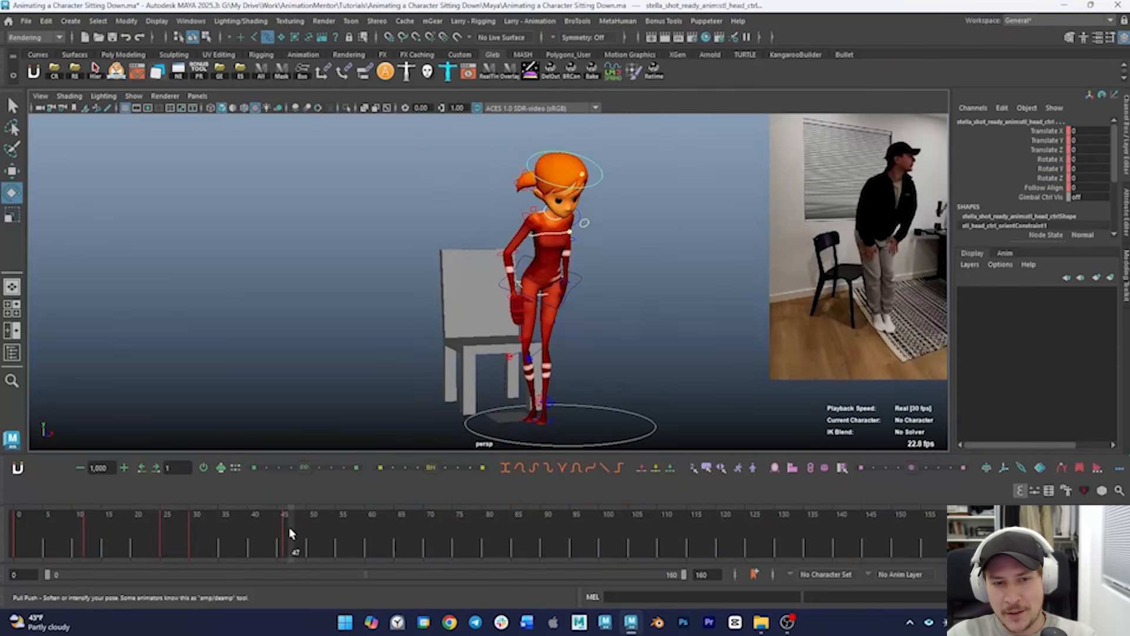
Turn the left foot about its Y axis to line up with the turned body
{"action": "left_click_drag", "start_coordinate": [565, 248], "coordinate": [538, 283], "text": "alt"}
{"action": "left_click", "coordinate": [554, 370]}
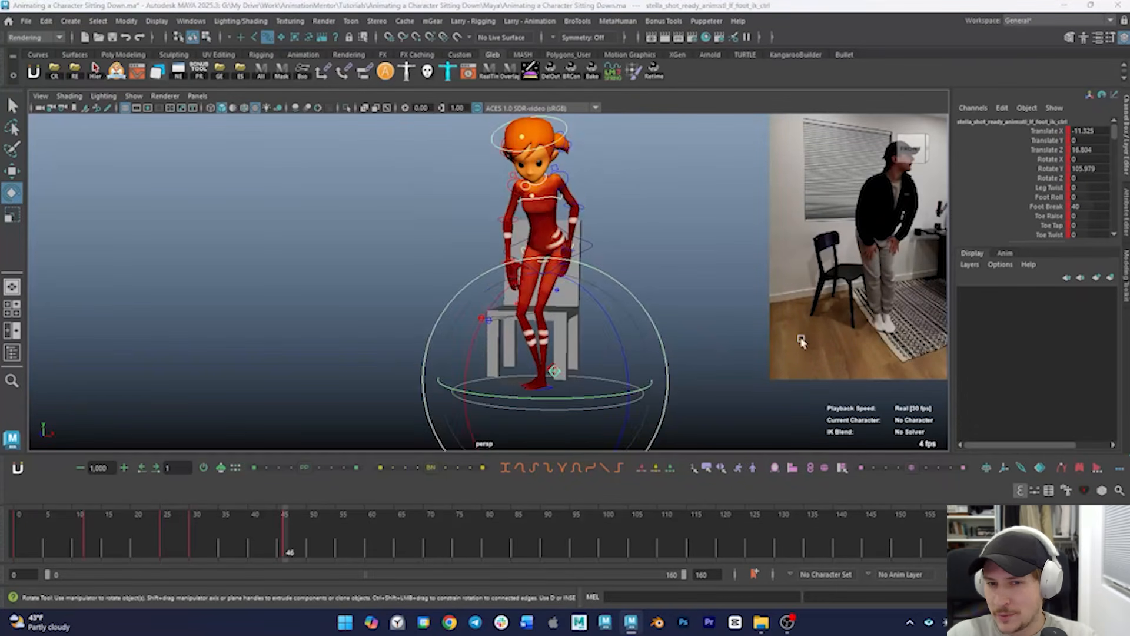
{"action": "left_click_drag", "start_coordinate": [802, 337], "coordinate": [724, 377], "text": "alt"}
{"action": "left_click_drag", "start_coordinate": [546, 435], "coordinate": [617, 415]}
{"action": "left_click_drag", "start_coordinate": [583, 420], "coordinate": [586, 384], "text": "alt"}
Select all of the character's controls and compare the pose around frame 46 with the reference
{"action": "left_click", "coordinate": [588, 246]}
{"action": "key", "text": "w"}
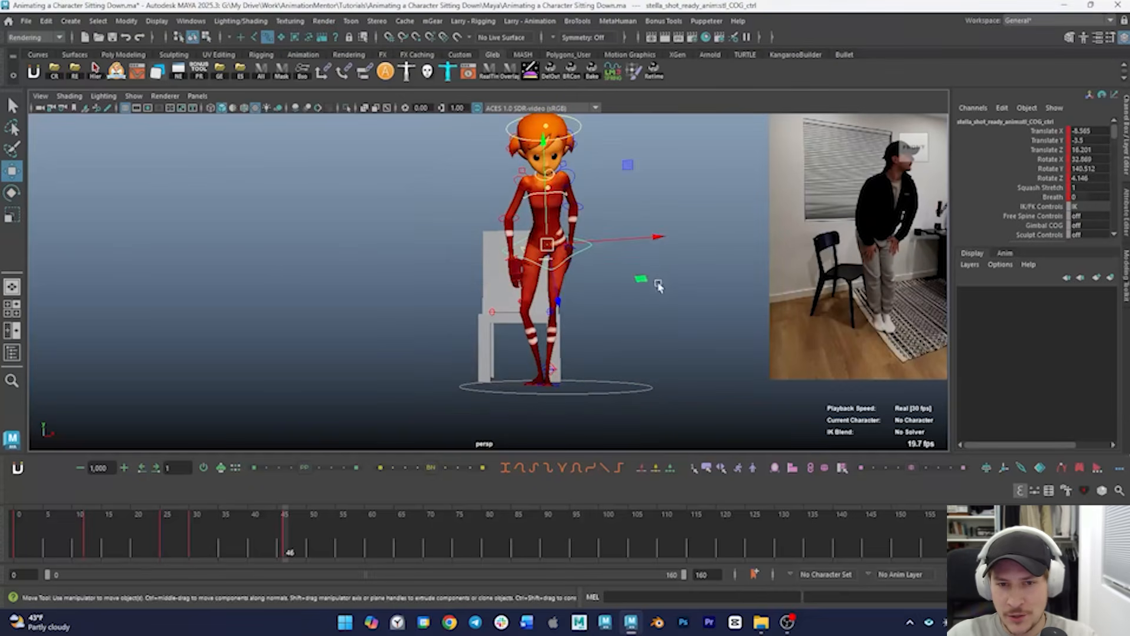
{"action": "left_click", "coordinate": [659, 274]}
{"action": "left_click_drag", "start_coordinate": [659, 273], "coordinate": [562, 318], "text": "alt"}
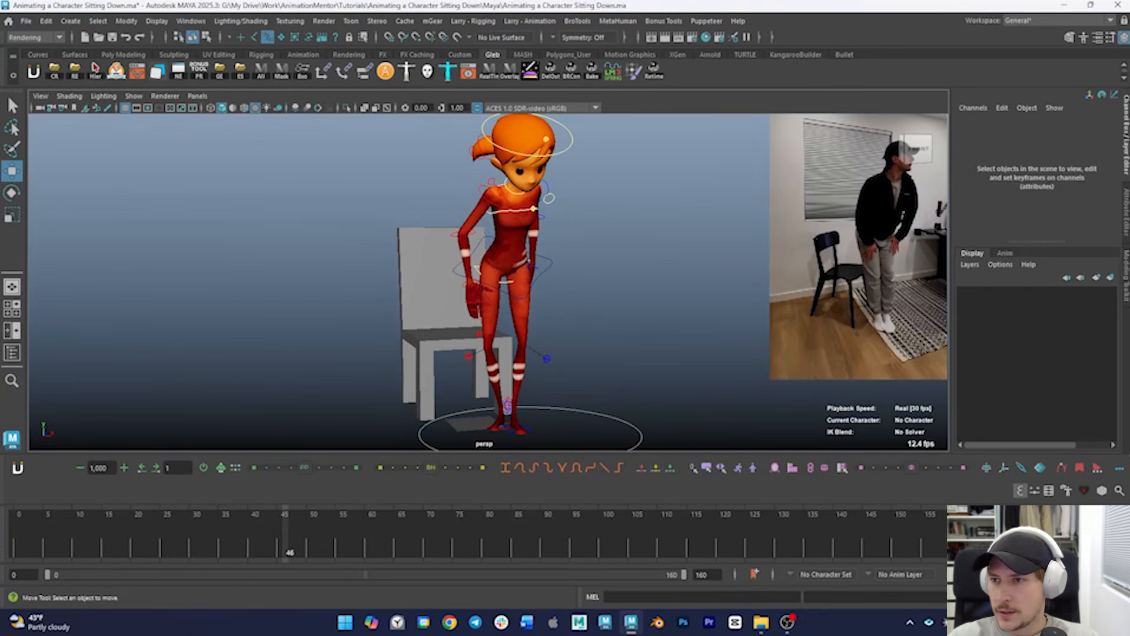
{"action": "left_click", "coordinate": [694, 468]}
{"action": "mouse_move", "coordinate": [277, 547]}
{"action": "left_mouse_down"}
{"action": "mouse_move", "coordinate": [220, 547]}
{"action": "mouse_move", "coordinate": [289, 546]}
{"action": "left_mouse_up"}
{"action": "left_click_drag", "start_coordinate": [545, 328], "coordinate": [552, 331], "text": "alt"}
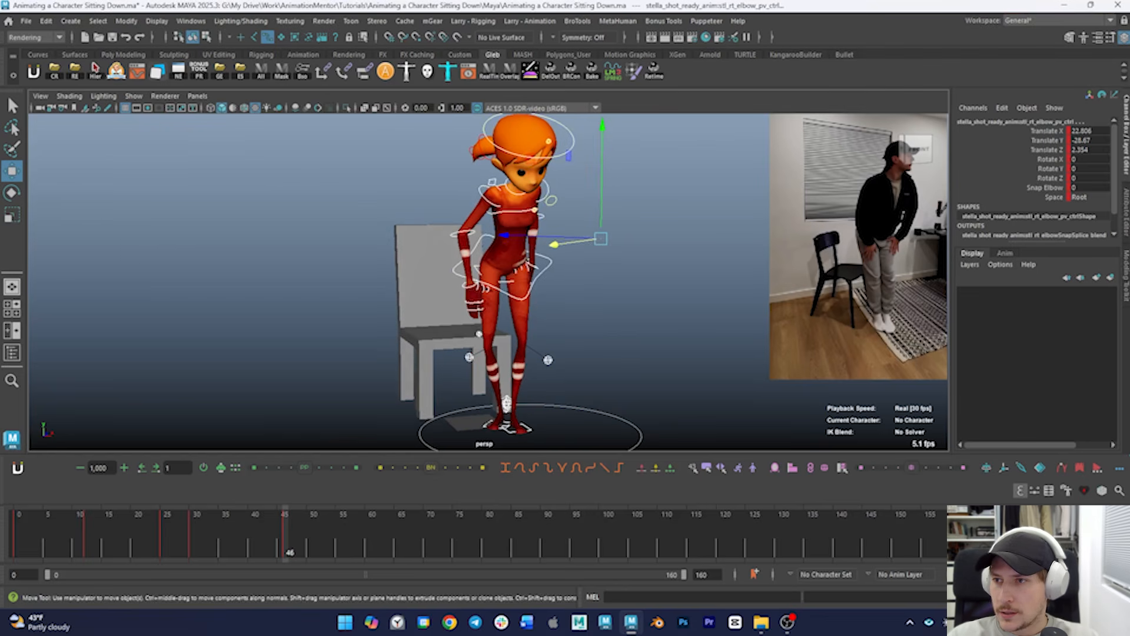
{"action": "left_click", "coordinate": [583, 253]}
Turn the head away from the chair to about -1.6, 27.1 and -8.5 on Rotate X, Y and Z
{"action": "left_click", "coordinate": [570, 150]}
{"action": "key", "text": "e"}
{"action": "left_click_drag", "start_coordinate": [549, 199], "coordinate": [590, 175]}
{"action": "left_click_drag", "start_coordinate": [645, 272], "coordinate": [659, 274], "text": "alt"}
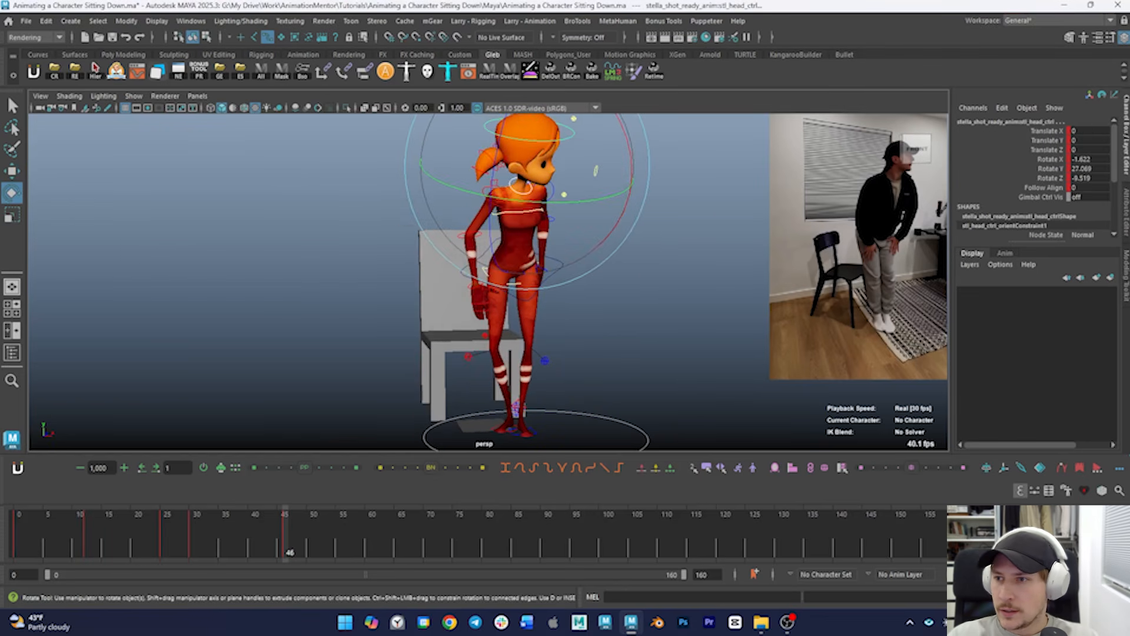
{"action": "left_click_drag", "start_coordinate": [622, 324], "coordinate": [648, 325], "text": "alt"}
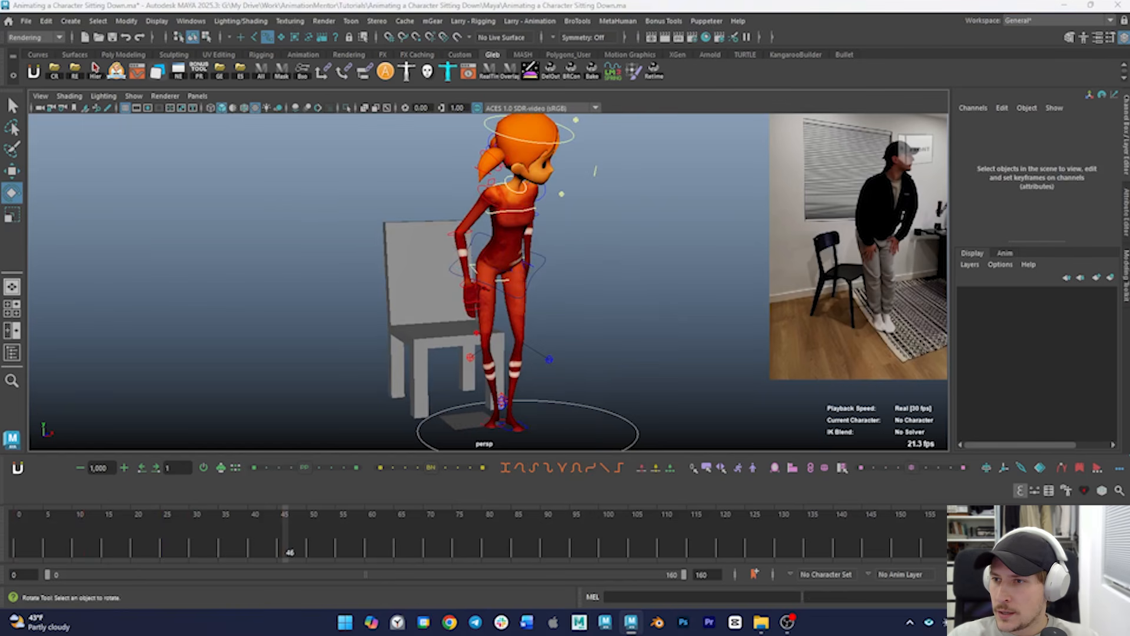
Rotate the right upper arm to about 24.7, 2.3 and -69.8 on X, Y and Z
{"action": "left_click_drag", "start_coordinate": [641, 219], "coordinate": [618, 218], "text": "alt"}
{"action": "left_click_drag", "start_coordinate": [563, 194], "coordinate": [598, 197]}
{"action": "left_click_drag", "start_coordinate": [535, 276], "coordinate": [524, 281]}
{"action": "left_click_drag", "start_coordinate": [565, 265], "coordinate": [506, 288], "text": "alt"}
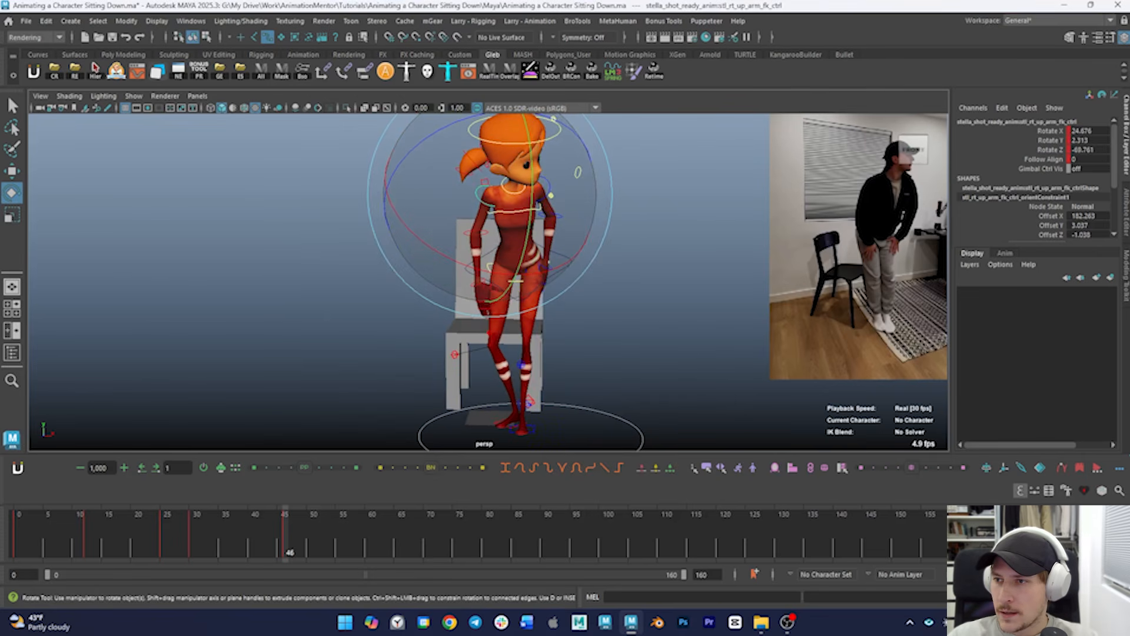
Reset the rotations of the right and left clavicles to 0 and check the shoulders from several angles
{"action": "left_click", "coordinate": [488, 306]}
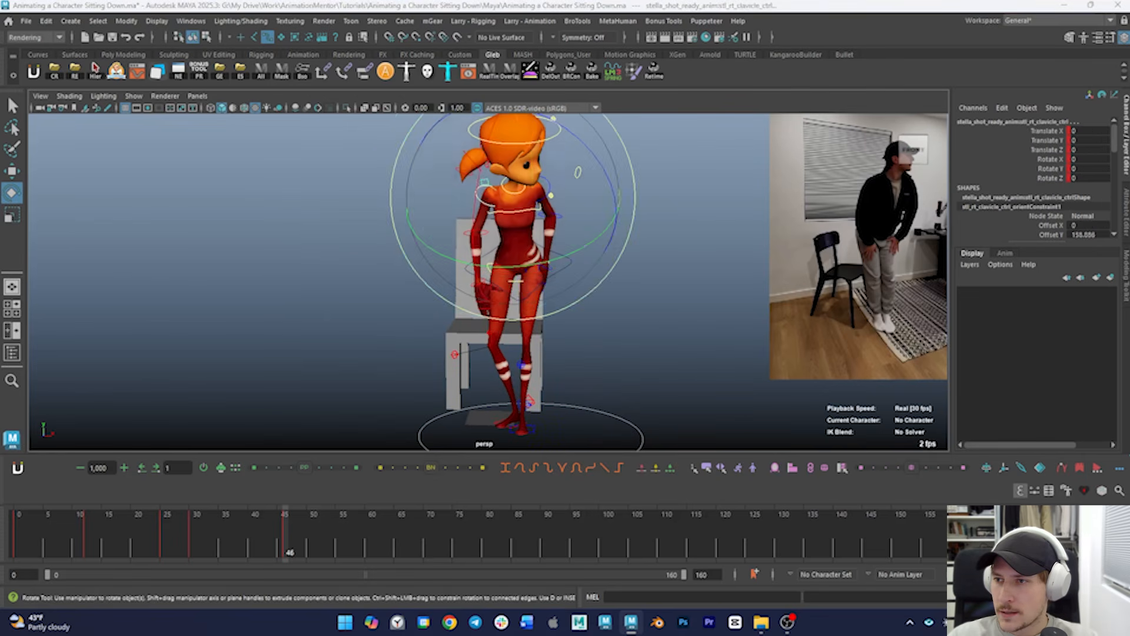
{"action": "left_click", "coordinate": [545, 300]}
{"action": "left_click_drag", "start_coordinate": [571, 315], "coordinate": [543, 312], "text": "alt"}
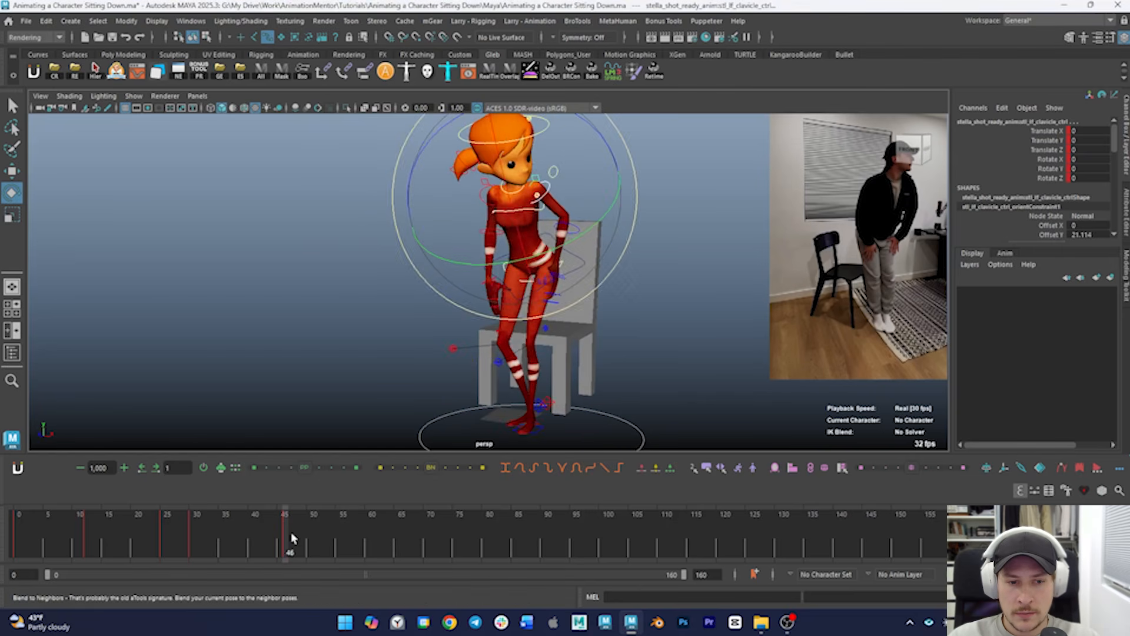
{"action": "mouse_move", "coordinate": [291, 535]}
{"action": "left_mouse_down"}
{"action": "mouse_move", "coordinate": [247, 538]}
{"action": "mouse_move", "coordinate": [298, 542]}
{"action": "mouse_move", "coordinate": [285, 542]}
{"action": "left_mouse_up"}
{"action": "key", "text": "e"}
{"action": "left_click_drag", "start_coordinate": [553, 353], "coordinate": [786, 315], "text": "alt"}
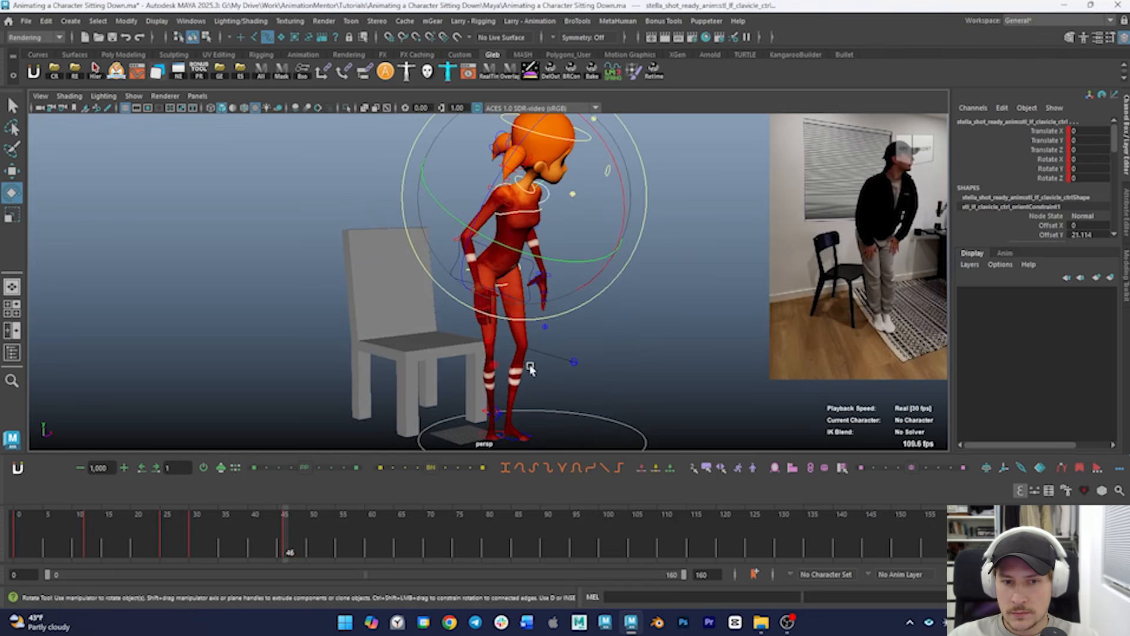
{"action": "left_click_drag", "start_coordinate": [646, 334], "coordinate": [685, 330], "text": "alt"}
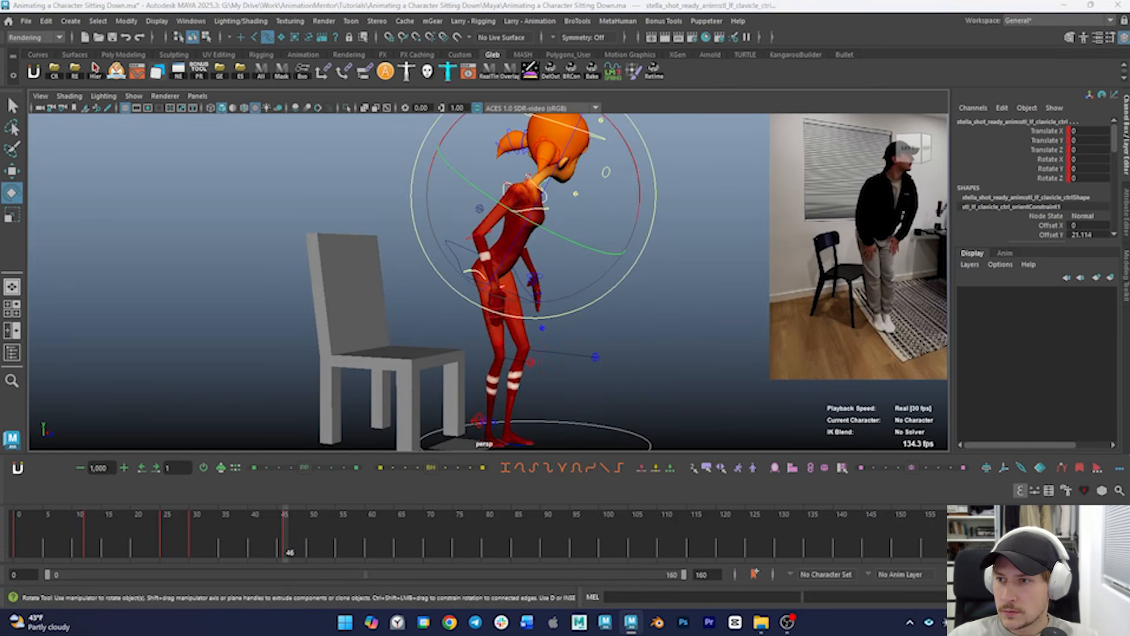
Move the COG down and back toward the chair to about -11, -7.5 and 22.7 on Translate X, Y and Z
{"action": "left_click", "coordinate": [521, 282]}
{"action": "key", "text": "w"}
{"action": "left_click_drag", "start_coordinate": [554, 278], "coordinate": [582, 280], "text": "alt"}
{"action": "left_click_drag", "start_coordinate": [482, 269], "coordinate": [472, 283]}
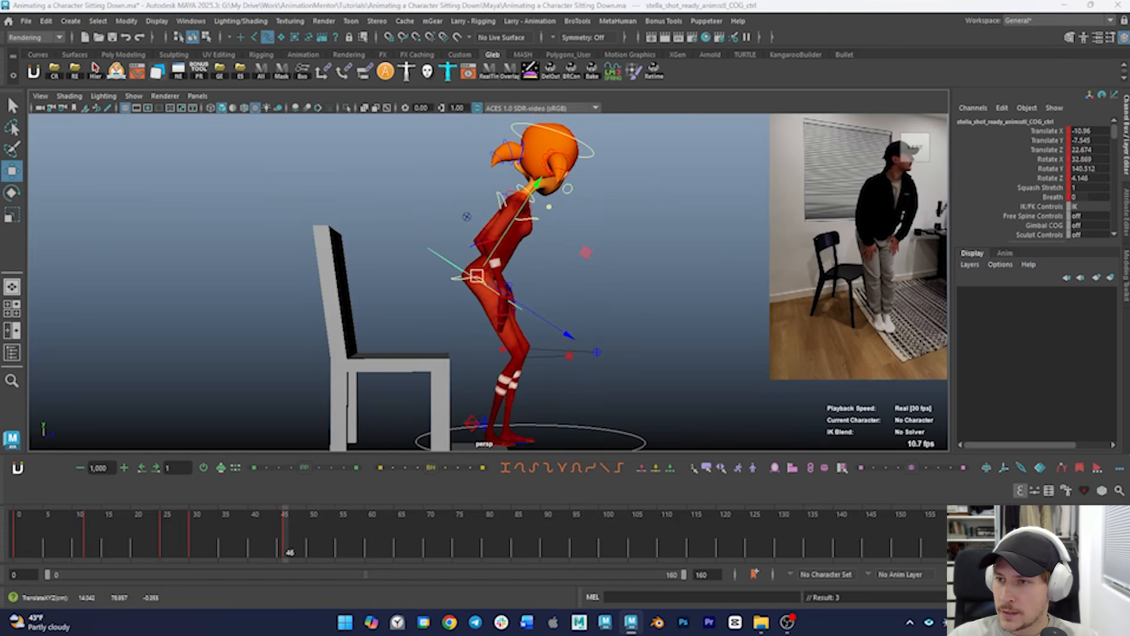
Adjust and key the right arm's pose, and rotate the right clavicle to about 12.7, -8.1 and -7.4 on X, Y and Z
{"action": "left_click", "coordinate": [495, 259]}
{"action": "key", "text": "e"}
{"action": "left_click_drag", "start_coordinate": [732, 232], "coordinate": [737, 237], "text": "alt"}
{"action": "left_click_drag", "start_coordinate": [569, 184], "coordinate": [570, 167]}
{"action": "key", "text": "s"}
{"action": "left_click", "coordinate": [496, 197]}
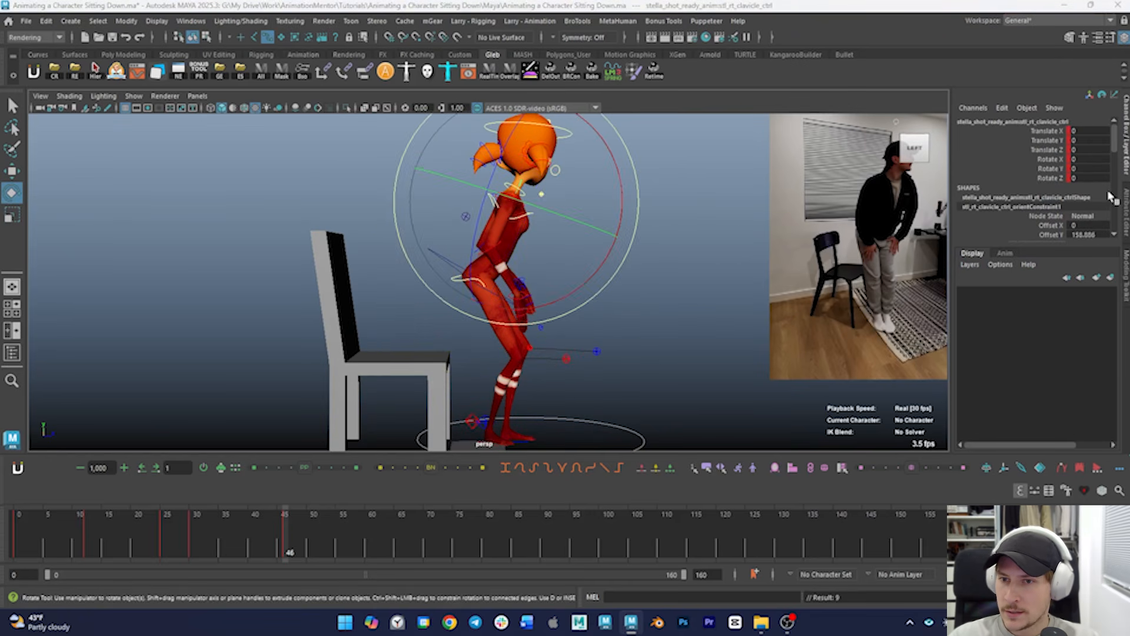
{"action": "left_click_drag", "start_coordinate": [808, 226], "coordinate": [612, 244], "text": "alt"}
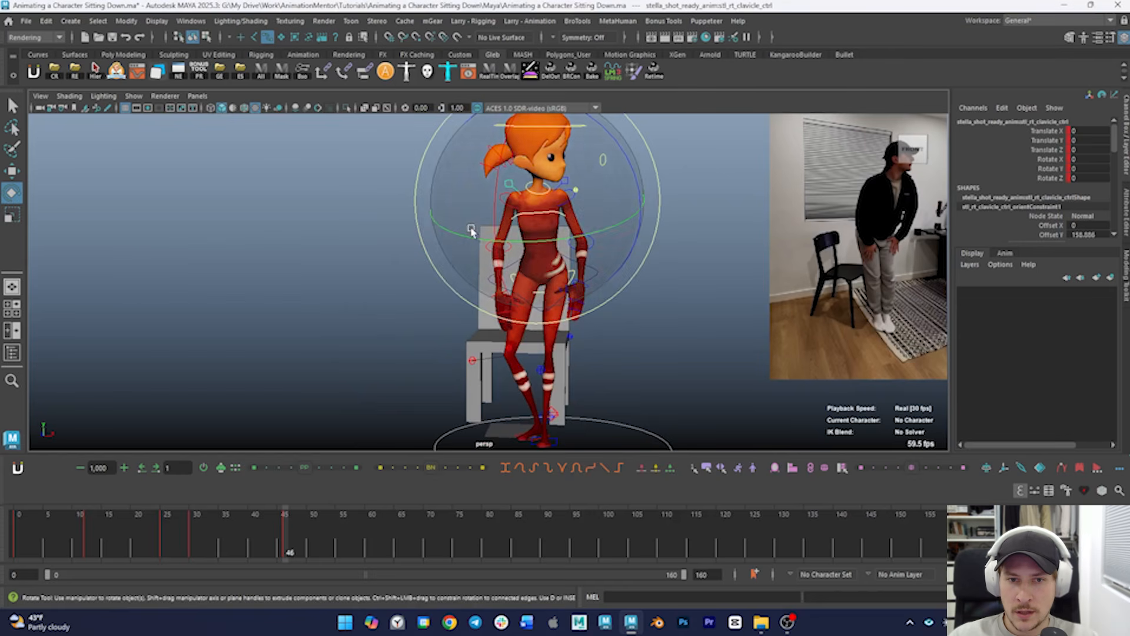
{"action": "left_click_drag", "start_coordinate": [474, 247], "coordinate": [550, 259], "text": "alt"}
{"action": "mouse_move", "coordinate": [267, 540]}
{"action": "left_mouse_down"}
{"action": "mouse_move", "coordinate": [230, 535]}
{"action": "mouse_move", "coordinate": [286, 537]}
{"action": "left_mouse_up"}
{"action": "mouse_move", "coordinate": [514, 297]}
{"action": "left_mouse_down"}
{"action": "mouse_move", "coordinate": [523, 286]}
{"action": "mouse_move", "coordinate": [511, 287]}
{"action": "left_mouse_up"}
{"action": "left_click_drag", "start_coordinate": [511, 288], "coordinate": [621, 285], "text": "alt"}
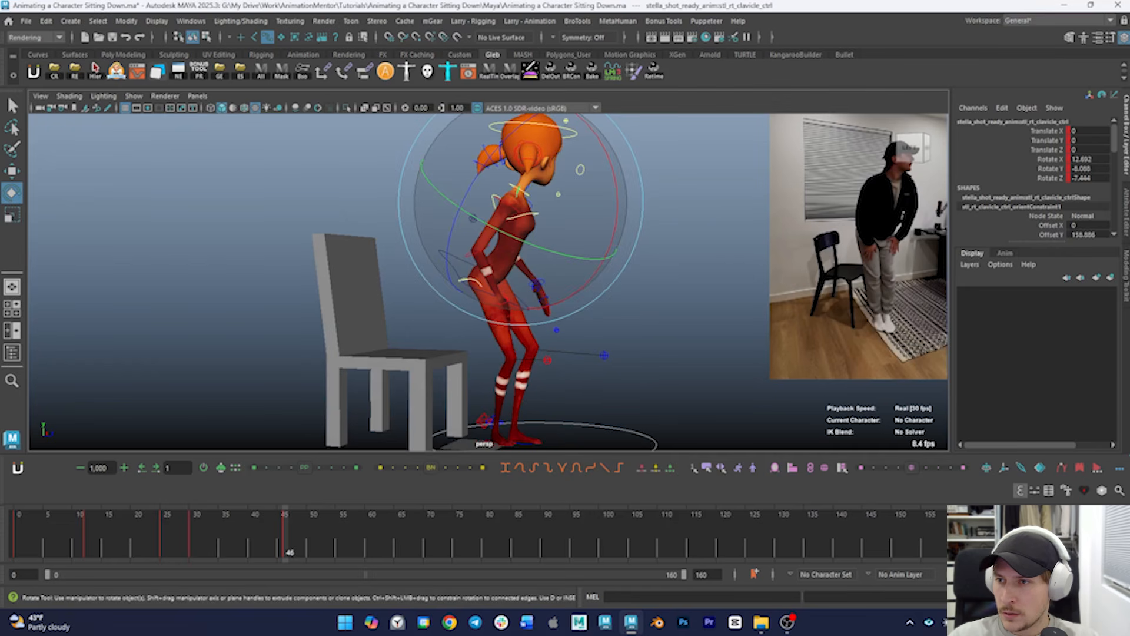
Rotate the right upper arm to about 14.8, 2.7 and -63.3 on X, Y and Z
{"action": "left_click", "coordinate": [495, 204]}
{"action": "left_click_drag", "start_coordinate": [501, 303], "coordinate": [419, 303], "text": "alt"}
{"action": "left_click_drag", "start_coordinate": [439, 249], "coordinate": [591, 245]}
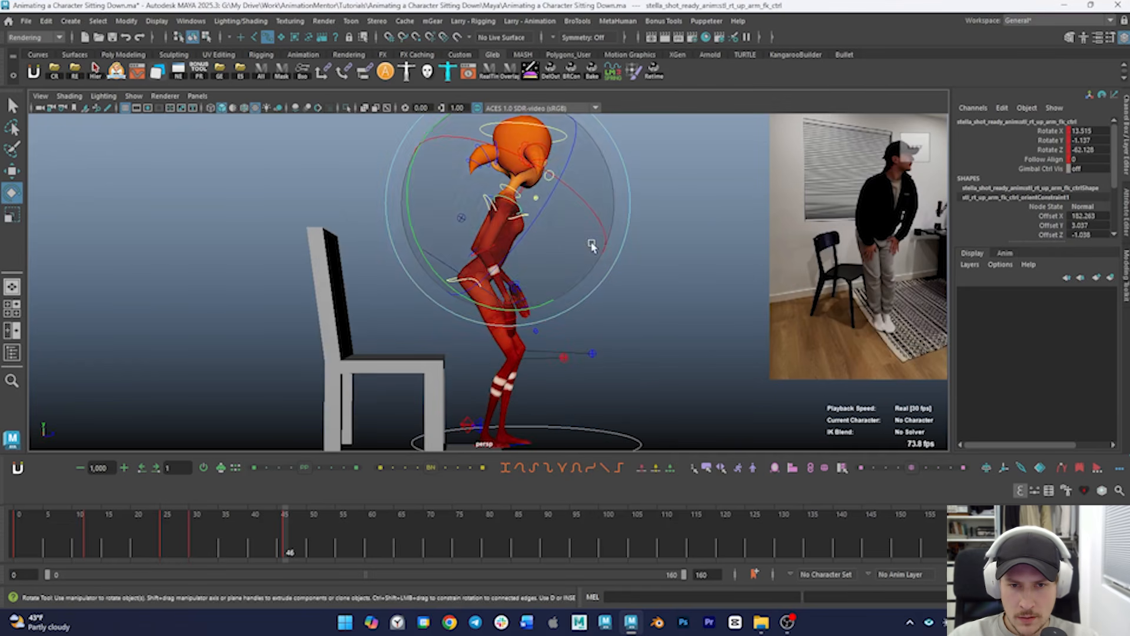
{"action": "left_click_drag", "start_coordinate": [627, 191], "coordinate": [619, 200]}
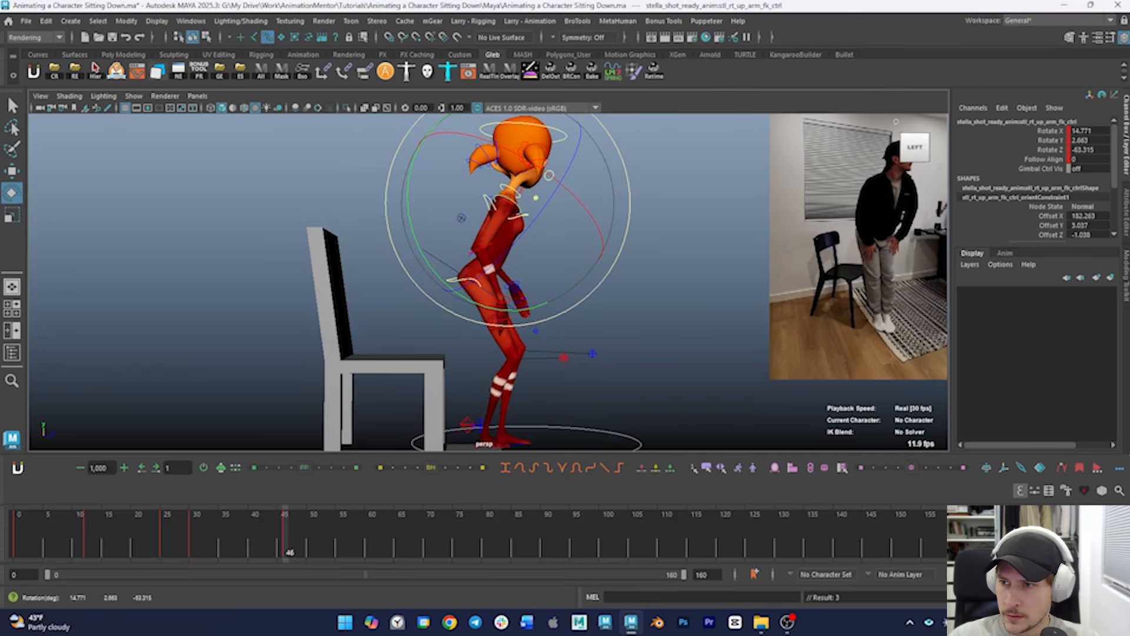
Rotate the right wrist to about 3.4, -2.8 and -10.4 on X, Y and Z, and fine-tune the right upper arm
{"action": "left_click", "coordinate": [501, 300]}
{"action": "left_click_drag", "start_coordinate": [589, 269], "coordinate": [546, 276], "text": "alt"}
{"action": "left_click_drag", "start_coordinate": [552, 297], "coordinate": [555, 261]}
{"action": "left_click", "coordinate": [510, 208]}
{"action": "left_click_drag", "start_coordinate": [625, 216], "coordinate": [622, 225]}
Mirror the pose of the right arm's FK controls onto the left arm on frame 46
{"action": "left_click_drag", "start_coordinate": [612, 230], "coordinate": [459, 239], "text": "alt"}
{"action": "left_click", "coordinate": [442, 212]}
{"action": "left_click_drag", "start_coordinate": [453, 200], "coordinate": [495, 306]}
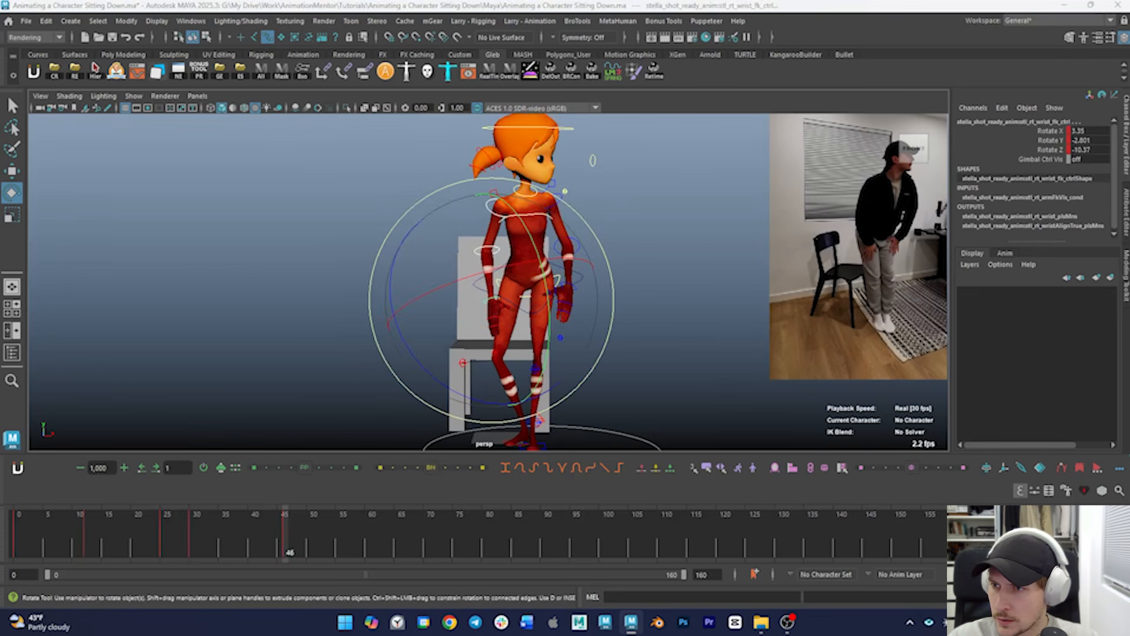
{"action": "left_click", "coordinate": [494, 193], "text": "shift"}
{"action": "key", "text": "alt+s"}
Refine the left upper arm's rotation away from the mirrored pose and check it against the preceding frames
{"action": "mouse_move", "coordinate": [668, 320]}
{"action": "left_mouse_down", "text": "alt"}
{"action": "mouse_move", "coordinate": [621, 318]}
{"action": "mouse_move", "coordinate": [646, 320]}
{"action": "left_mouse_up", "text": "alt"}
{"action": "left_click", "coordinate": [646, 320]}
{"action": "left_click", "coordinate": [557, 202]}
{"action": "left_click_drag", "start_coordinate": [694, 275], "coordinate": [665, 275], "text": "alt"}
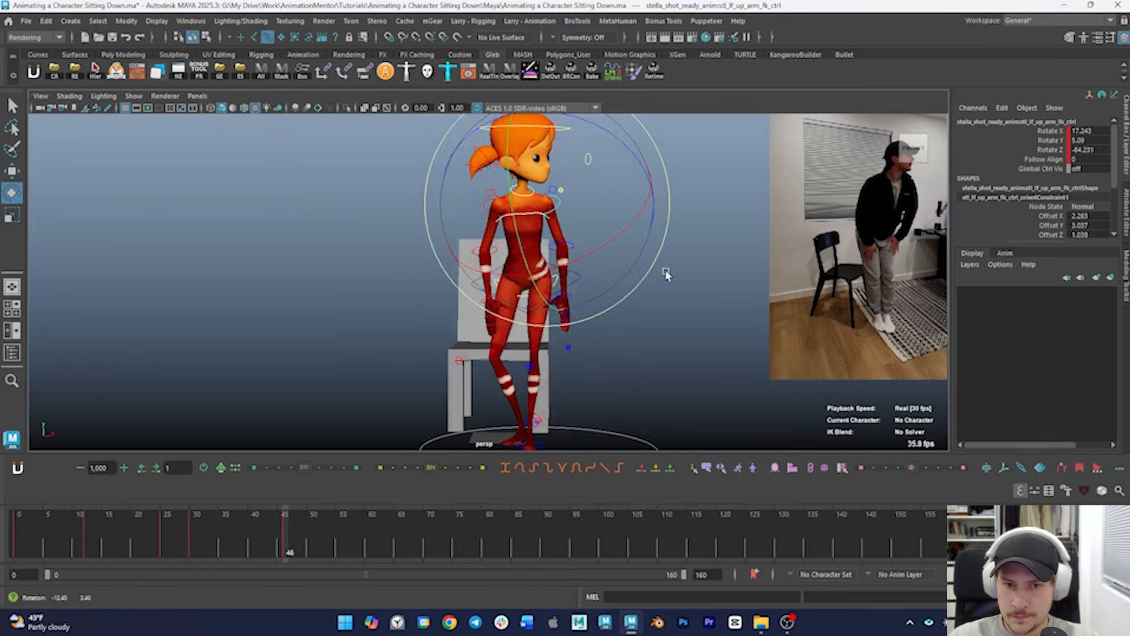
{"action": "left_click_drag", "start_coordinate": [592, 278], "coordinate": [577, 283]}
{"action": "left_click_drag", "start_coordinate": [594, 171], "coordinate": [650, 220]}
{"action": "right_click_drag", "start_coordinate": [650, 219], "coordinate": [584, 227], "text": "alt"}
{"action": "mouse_move", "coordinate": [584, 228]}
{"action": "left_mouse_down", "text": "alt"}
{"action": "mouse_move", "coordinate": [611, 232]}
{"action": "mouse_move", "coordinate": [580, 240]}
{"action": "left_mouse_up", "text": "alt"}
{"action": "left_click_drag", "start_coordinate": [264, 528], "coordinate": [288, 532]}
{"action": "right_click_drag", "start_coordinate": [570, 364], "coordinate": [583, 354], "text": "alt"}
{"action": "key", "text": "alt+d"}
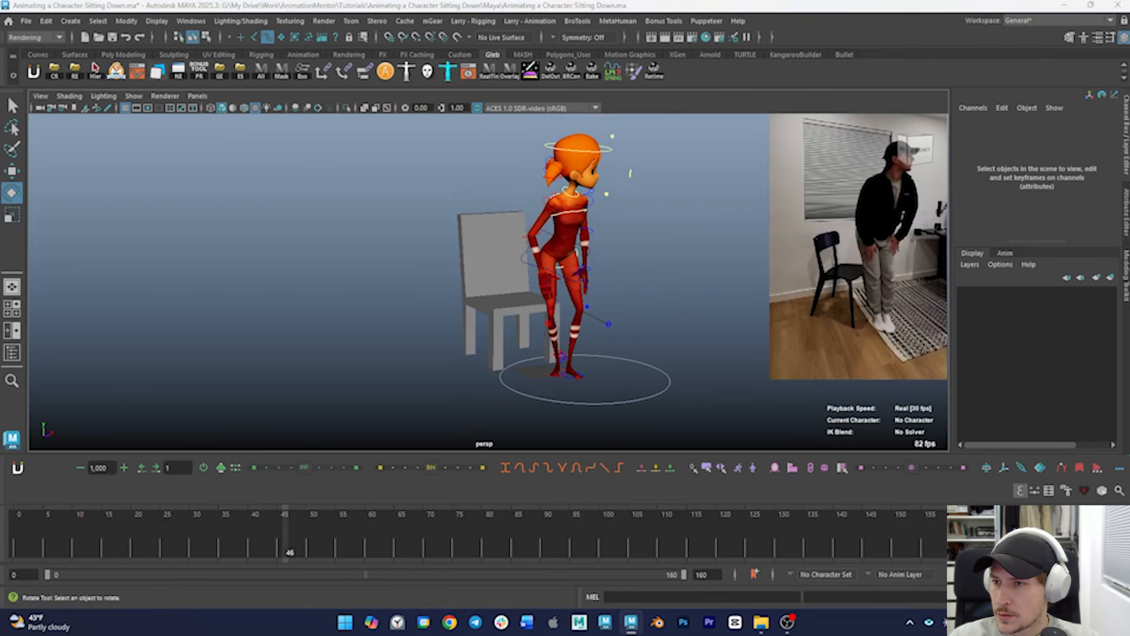
Snap the right arm from FK to IK on frame 46
{"action": "left_click", "coordinate": [544, 272]}
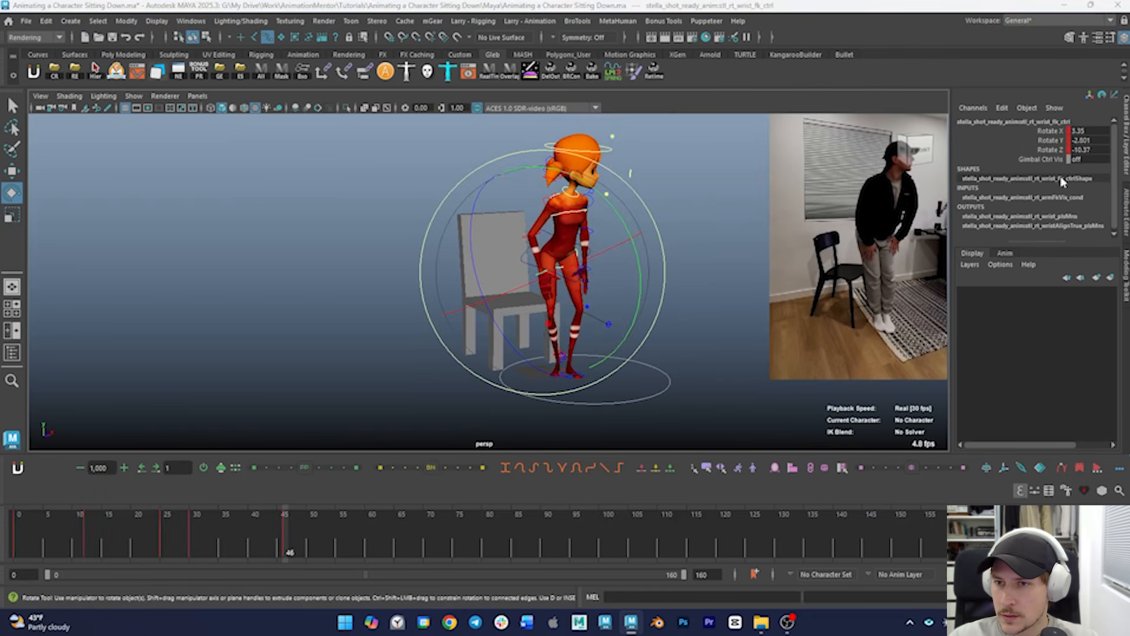
{"action": "left_click_drag", "start_coordinate": [694, 290], "coordinate": [574, 291], "text": "alt"}
{"action": "left_click", "coordinate": [548, 311]}
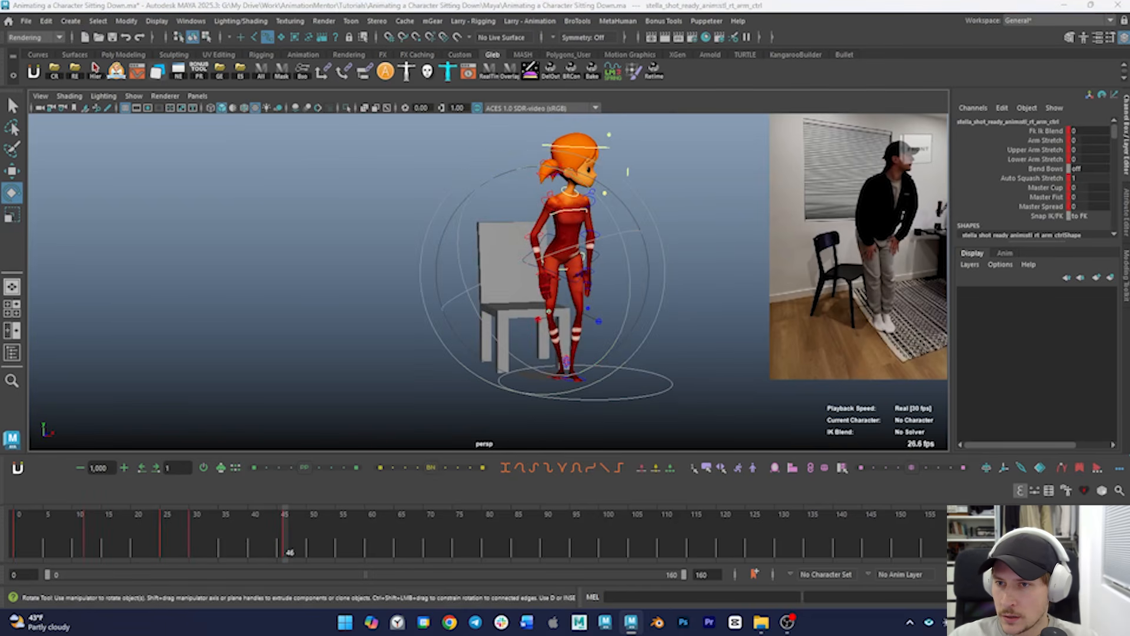
{"action": "left_click", "coordinate": [1054, 217]}
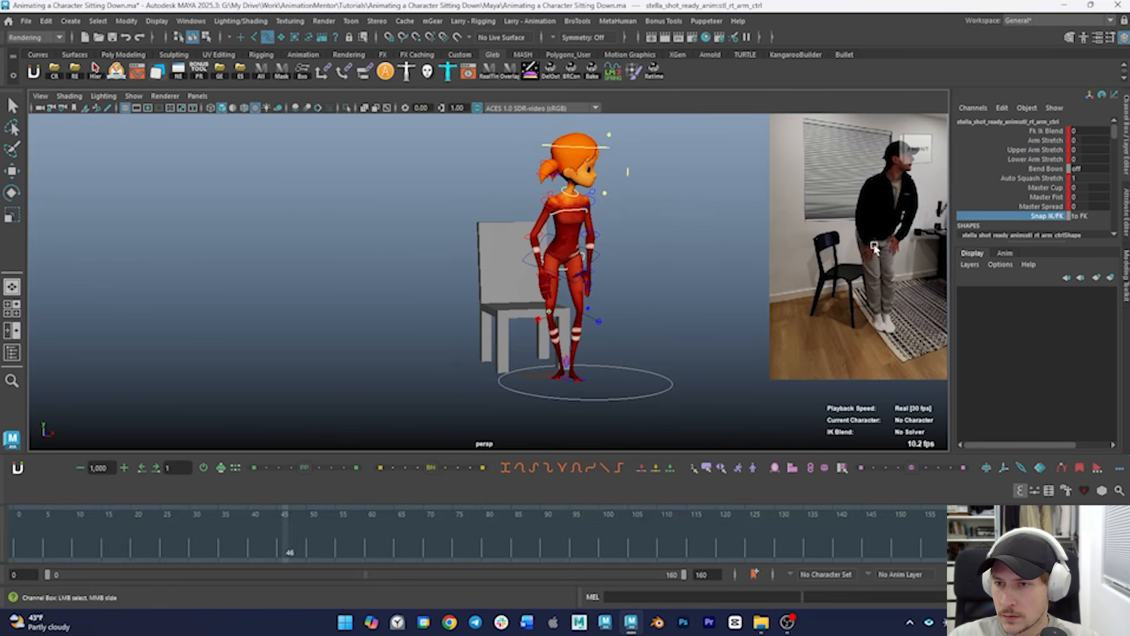
{"action": "left_click", "coordinate": [1050, 131]}
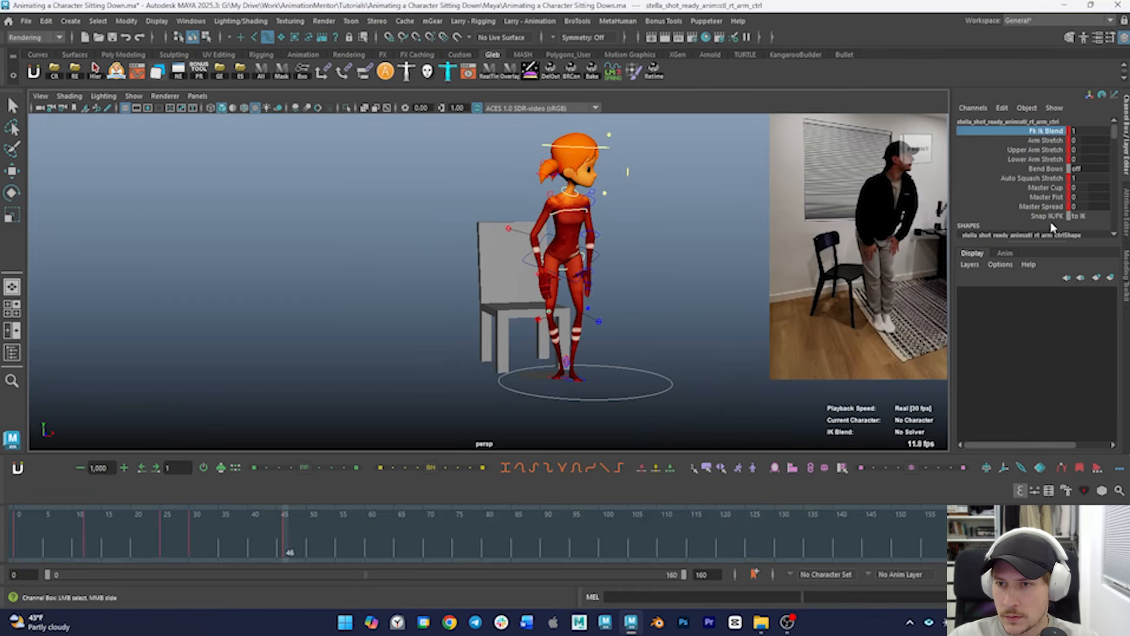
Scrub between frames 41 and 46 to examine the arms around the FK-to-IK switch
{"action": "left_click_drag", "start_coordinate": [279, 536], "coordinate": [258, 548]}
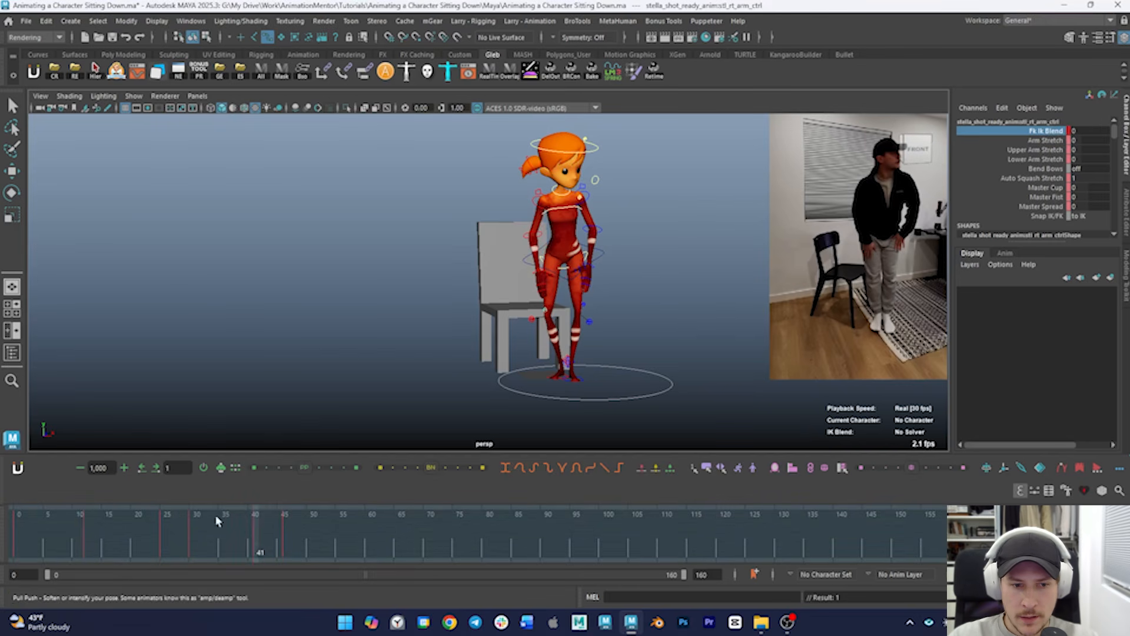
{"action": "mouse_move", "coordinate": [217, 520]}
{"action": "left_mouse_down"}
{"action": "mouse_move", "coordinate": [285, 542]}
{"action": "mouse_move", "coordinate": [223, 554]}
{"action": "mouse_move", "coordinate": [313, 548]}
{"action": "mouse_move", "coordinate": [214, 547]}
{"action": "mouse_move", "coordinate": [262, 558]}
{"action": "mouse_move", "coordinate": [257, 549]}
{"action": "left_mouse_up"}
{"action": "key", "text": "ctrl+z"}
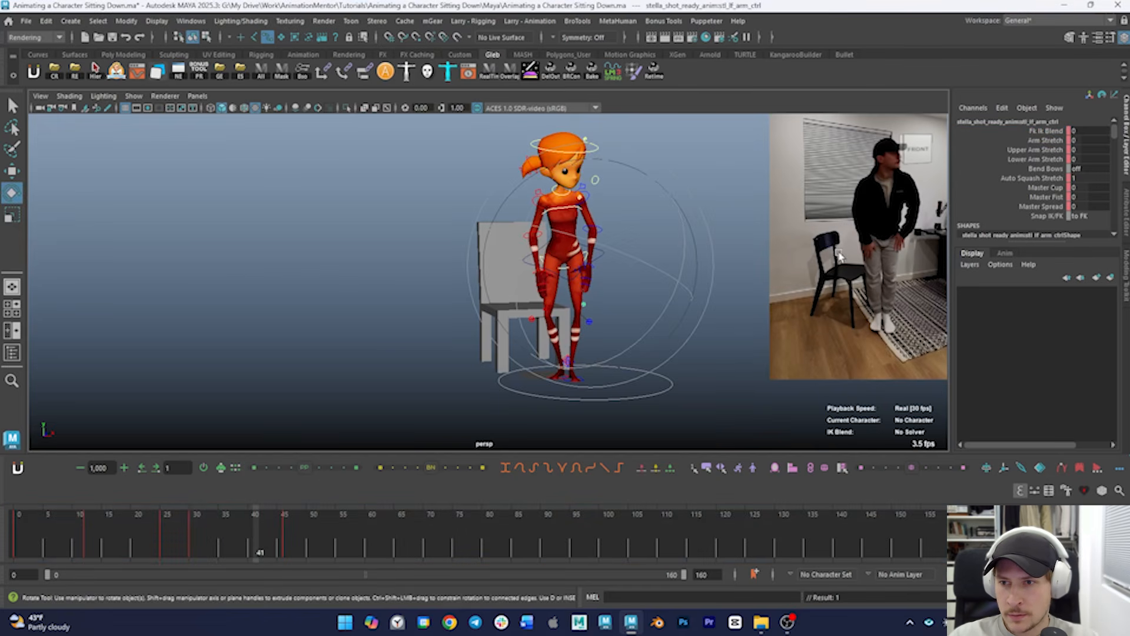
{"action": "left_click", "coordinate": [1056, 217]}
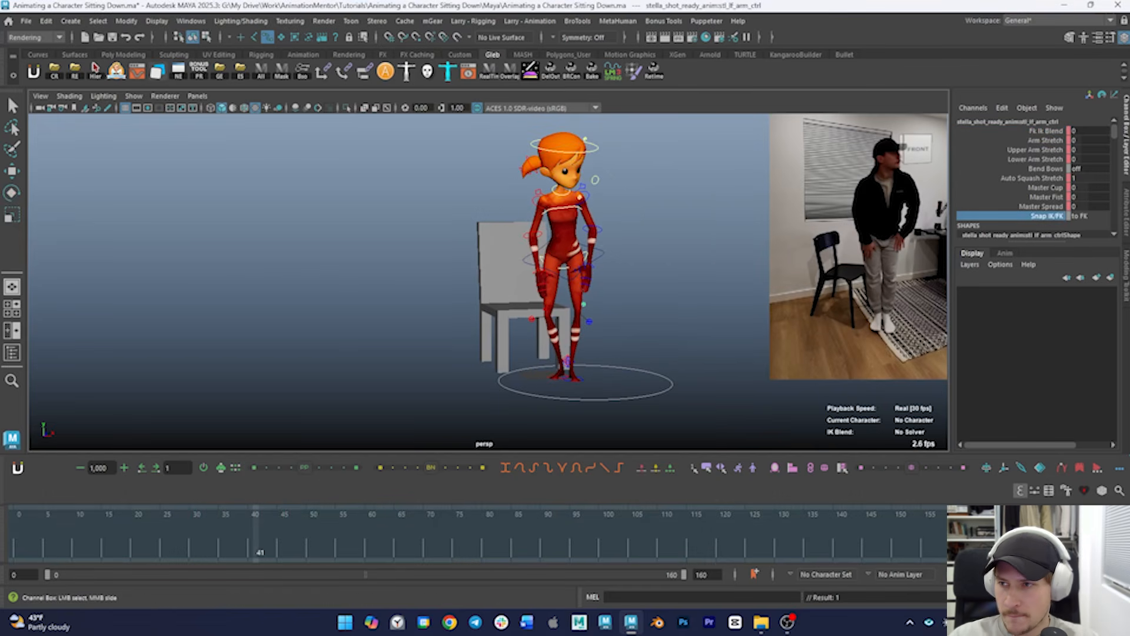
{"action": "left_click", "coordinate": [693, 468]}
{"action": "left_click_drag", "start_coordinate": [258, 557], "coordinate": [289, 542]}
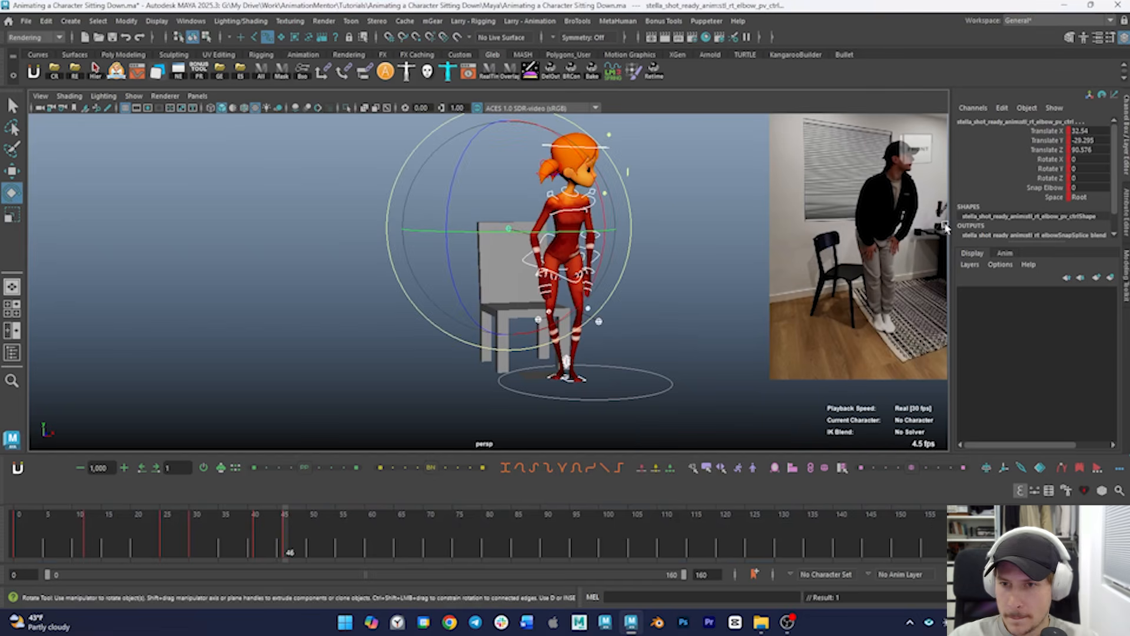
Snap the left arm from FK to IK on frame 46
{"action": "left_click", "coordinate": [588, 308]}
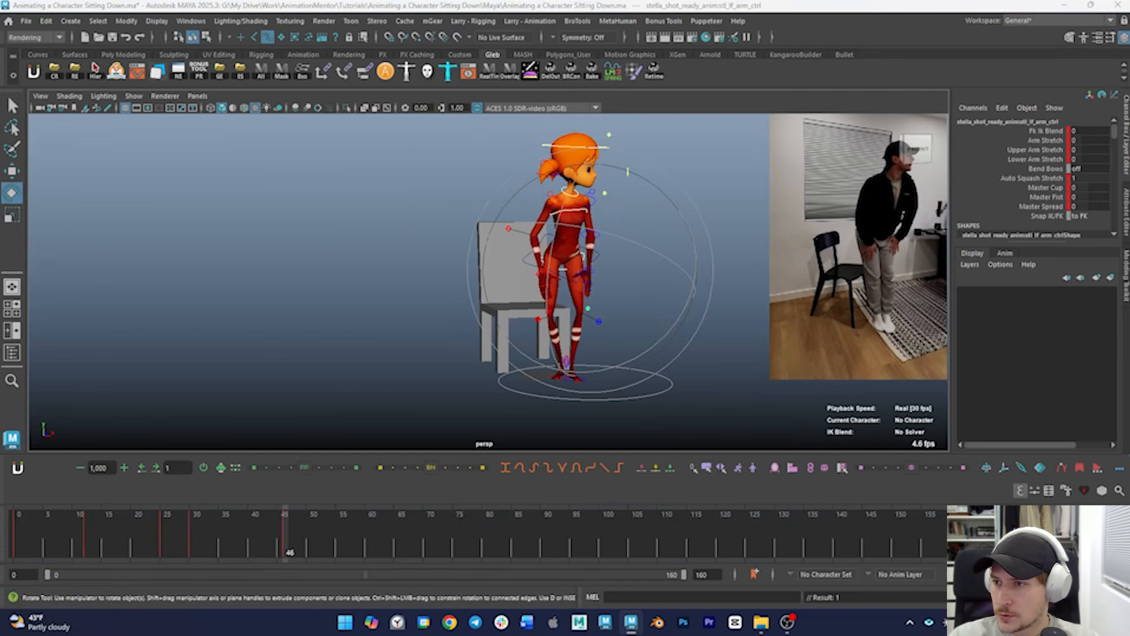
{"action": "left_click", "coordinate": [1048, 217]}
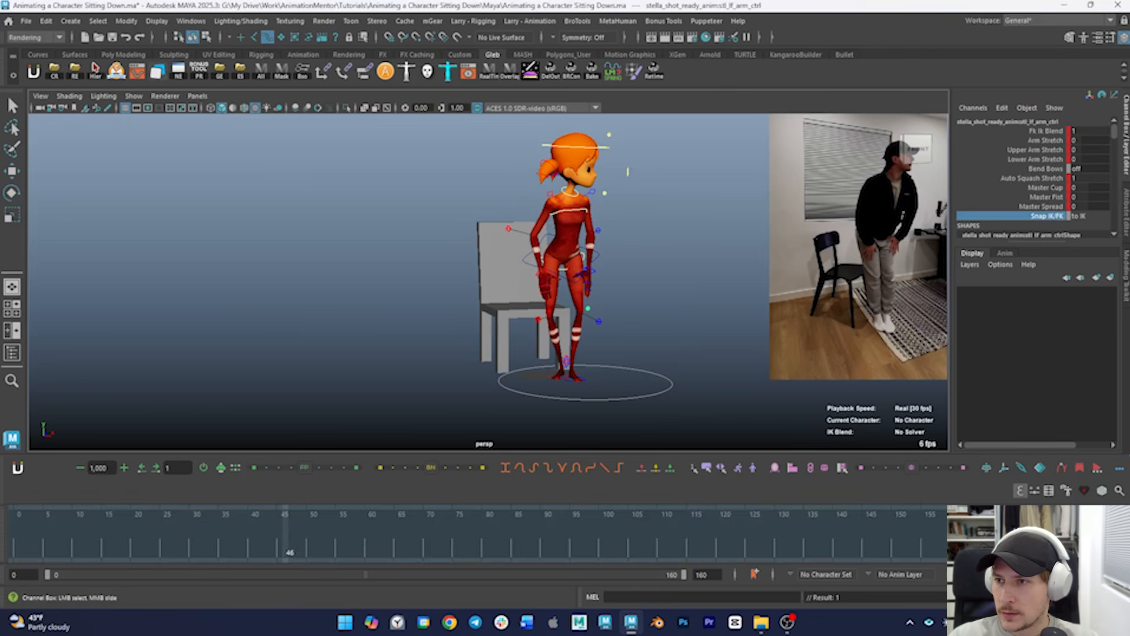
{"action": "key", "text": "alt+d"}
{"action": "left_click", "coordinate": [587, 308]}
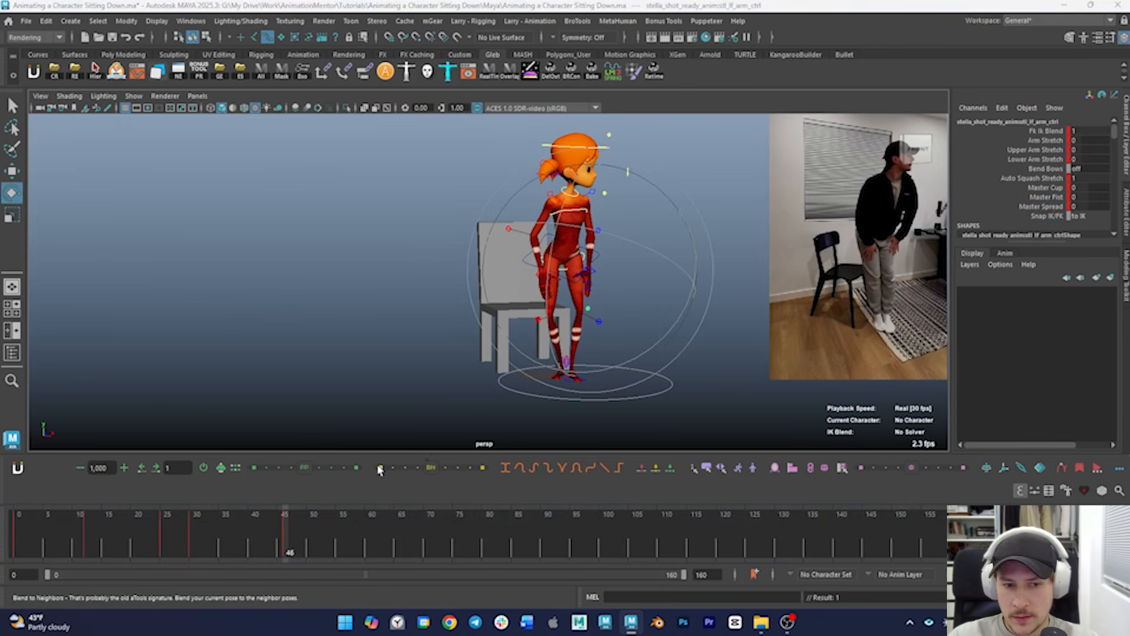
{"action": "mouse_move", "coordinate": [282, 530]}
{"action": "left_mouse_down"}
{"action": "mouse_move", "coordinate": [189, 533]}
{"action": "mouse_move", "coordinate": [312, 530]}
{"action": "mouse_move", "coordinate": [288, 537]}
{"action": "left_mouse_up"}
Play back the blocked animation from several angles and compare its poses and timing with the reference footage
{"action": "left_click_drag", "start_coordinate": [506, 359], "coordinate": [529, 344], "text": "alt"}
{"action": "scroll", "coordinate": [530, 344], "scroll_direction": "down", "scroll_amount": 1}
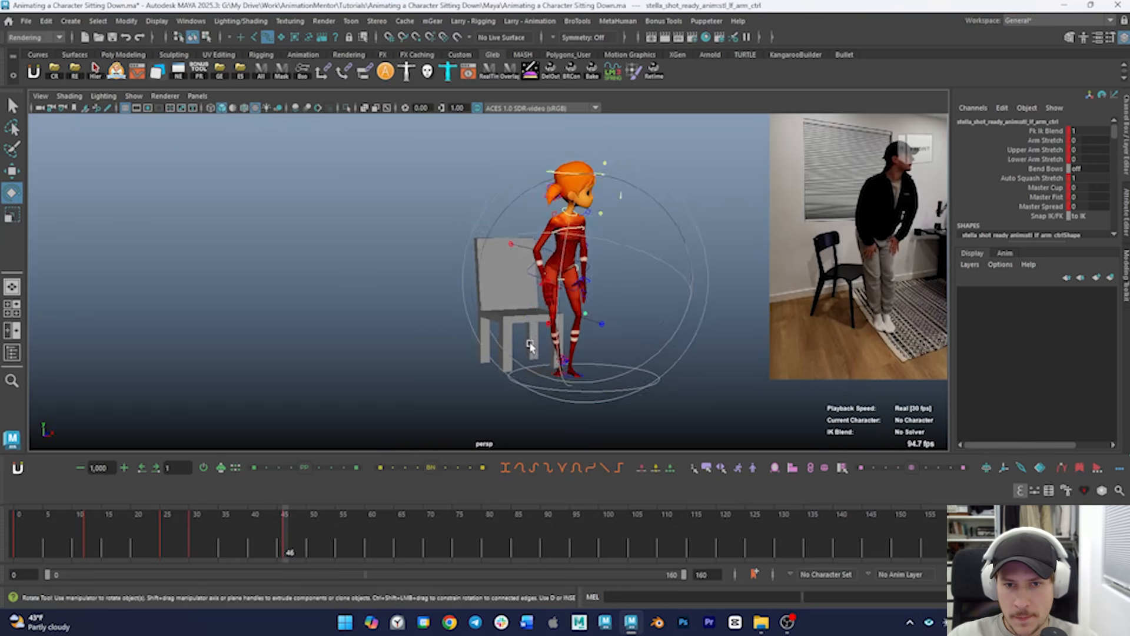
{"action": "key", "text": "alt+shift+v"}
{"action": "key", "text": "alt+v"}
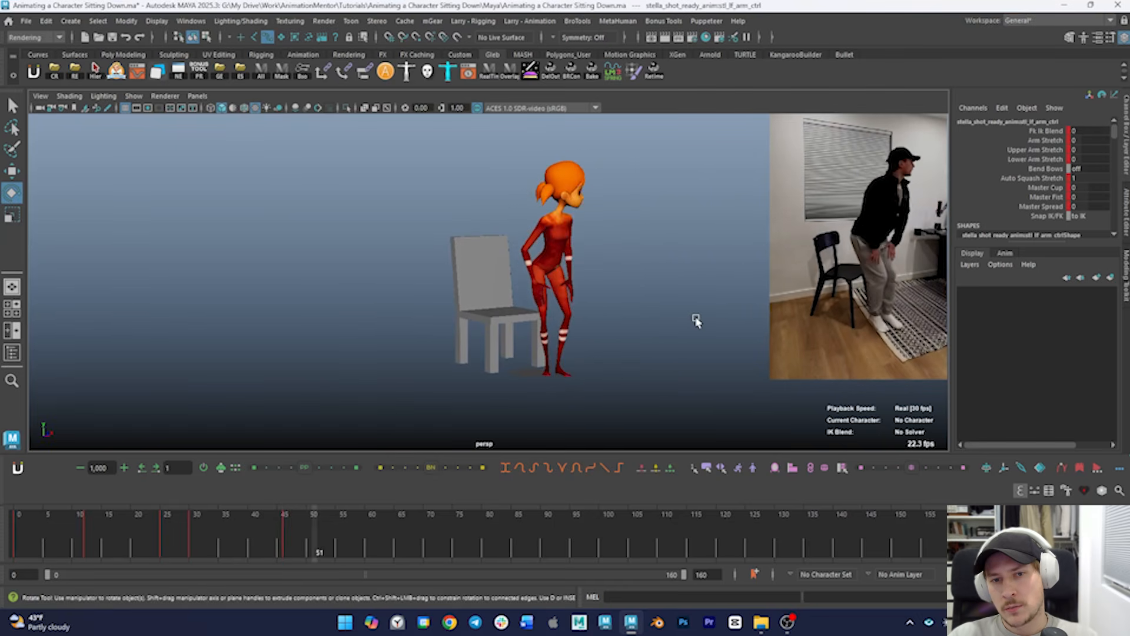
{"action": "key", "text": "alt+shift+v"}
{"action": "key", "text": "alt+v"}
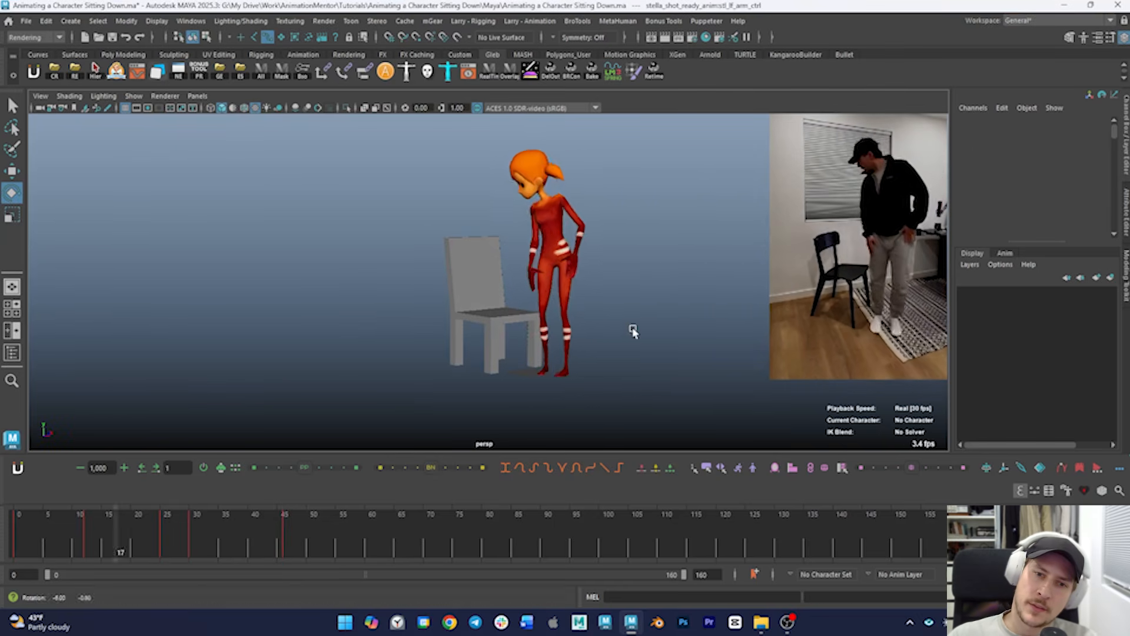
{"action": "key", "text": "alt+shift+v"}
{"action": "key", "text": "alt+v"}
{"action": "left_click_drag", "start_coordinate": [621, 341], "coordinate": [612, 359], "text": "alt"}
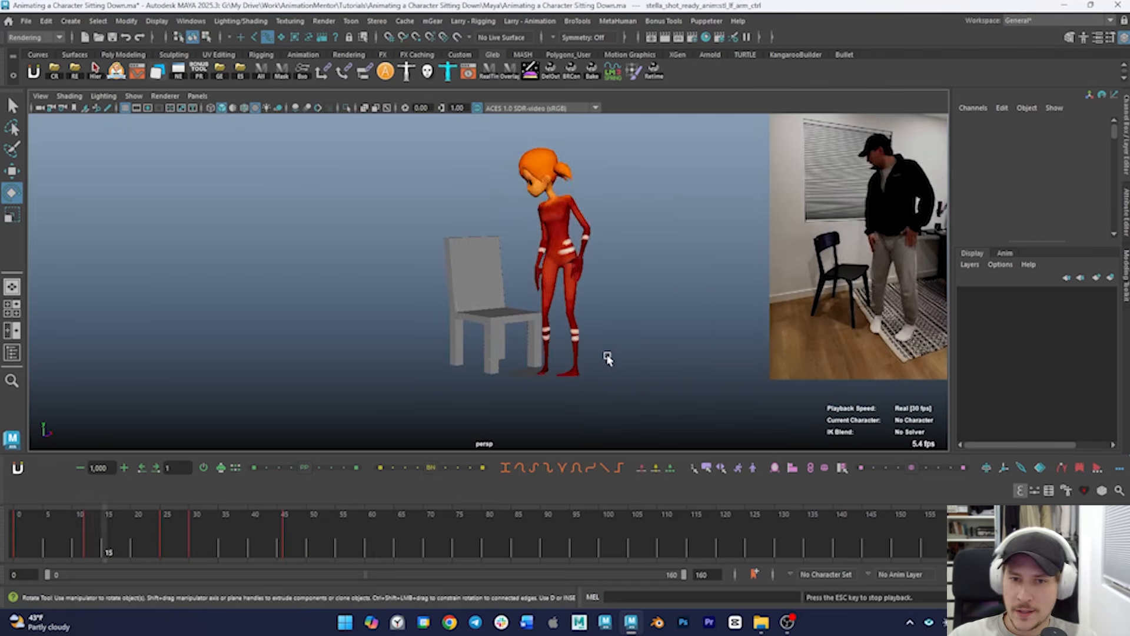
{"action": "key", "text": "alt+shift+v"}
{"action": "key", "text": "alt+v"}
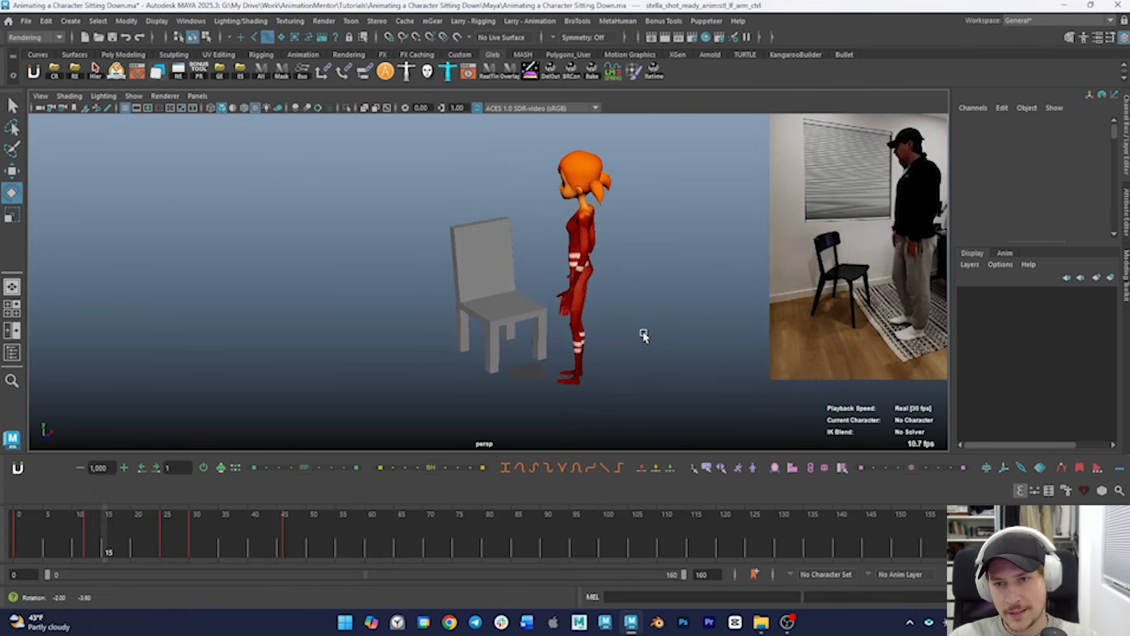
{"action": "key", "text": "alt+v"}
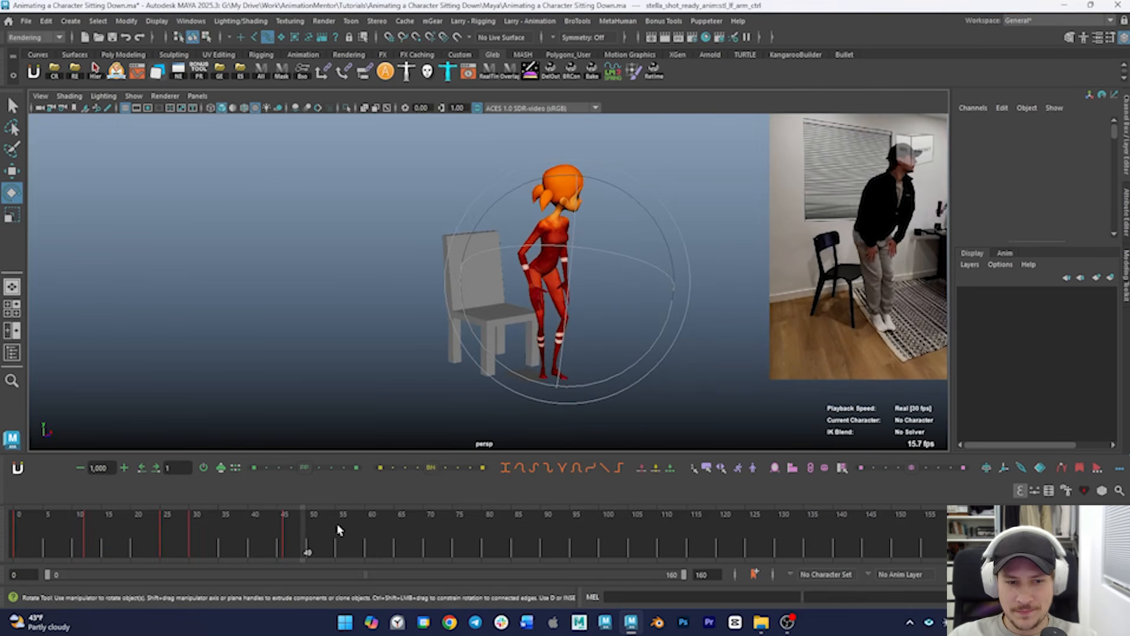
{"action": "key", "text": "alt+v"}
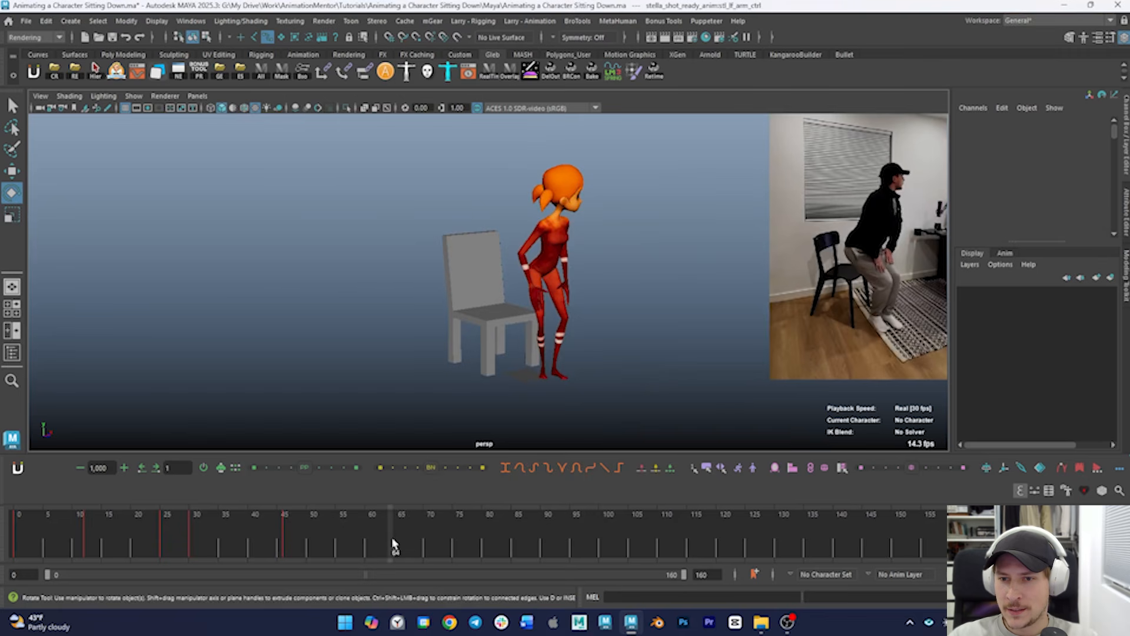
Key the held standing pose on all character controls at frames 51 and 65
{"action": "left_click_drag", "start_coordinate": [468, 540], "coordinate": [403, 542]}
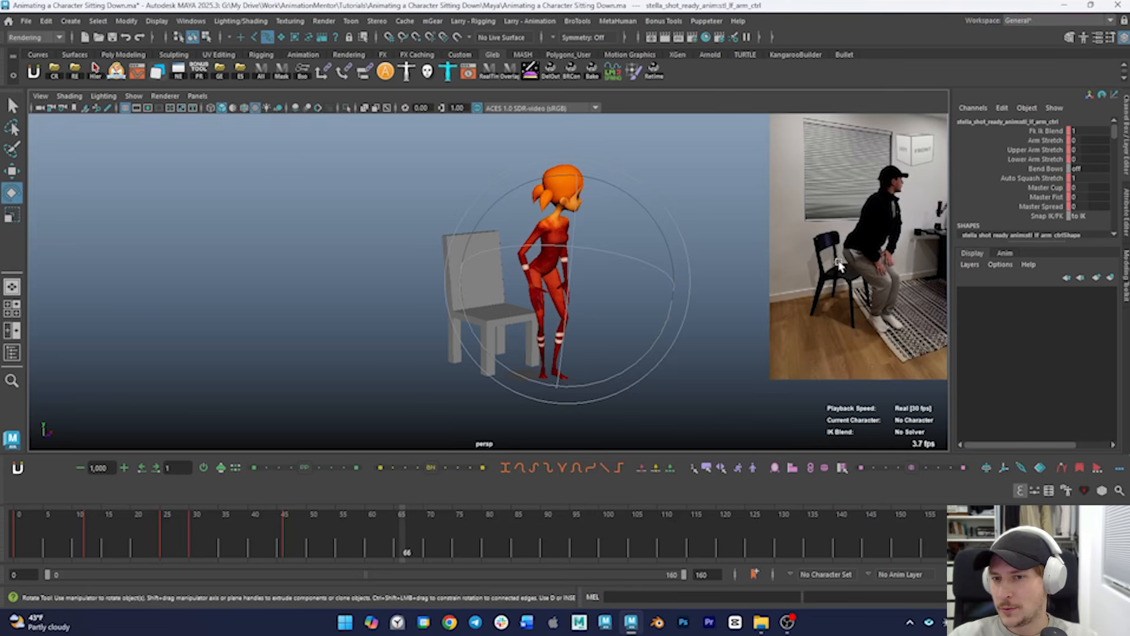
{"action": "mouse_move", "coordinate": [530, 312]}
{"action": "left_mouse_down", "text": "alt"}
{"action": "mouse_move", "coordinate": [497, 295]}
{"action": "mouse_move", "coordinate": [499, 308]}
{"action": "mouse_move", "coordinate": [542, 313]}
{"action": "left_mouse_up", "text": "alt"}
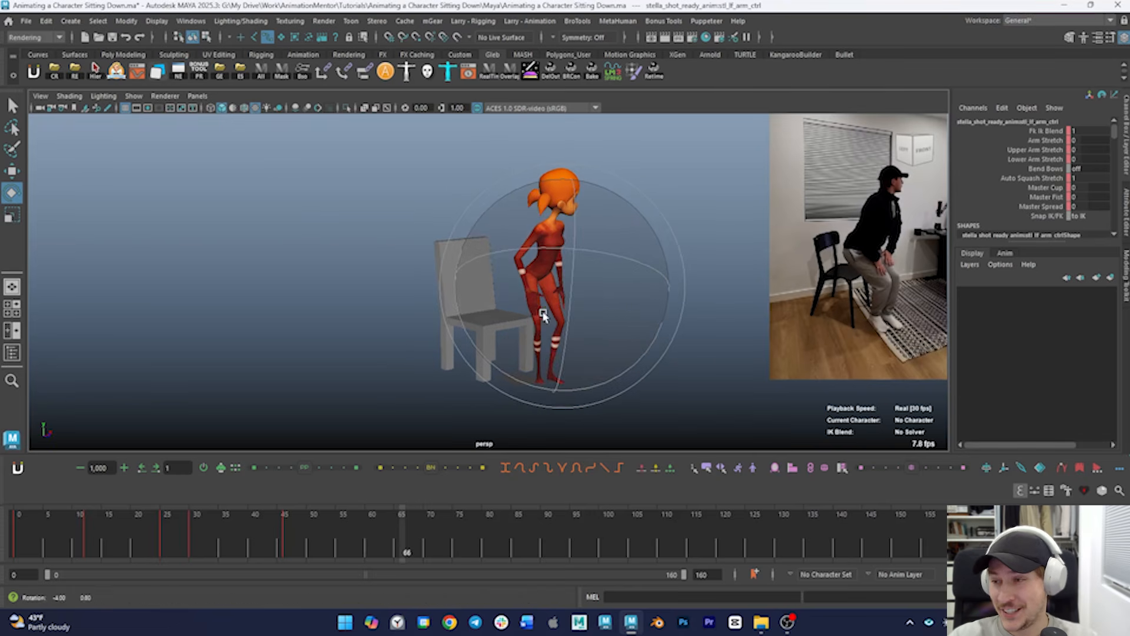
{"action": "left_click", "coordinate": [740, 321]}
{"action": "left_click", "coordinate": [535, 272]}
{"action": "key", "text": "w"}
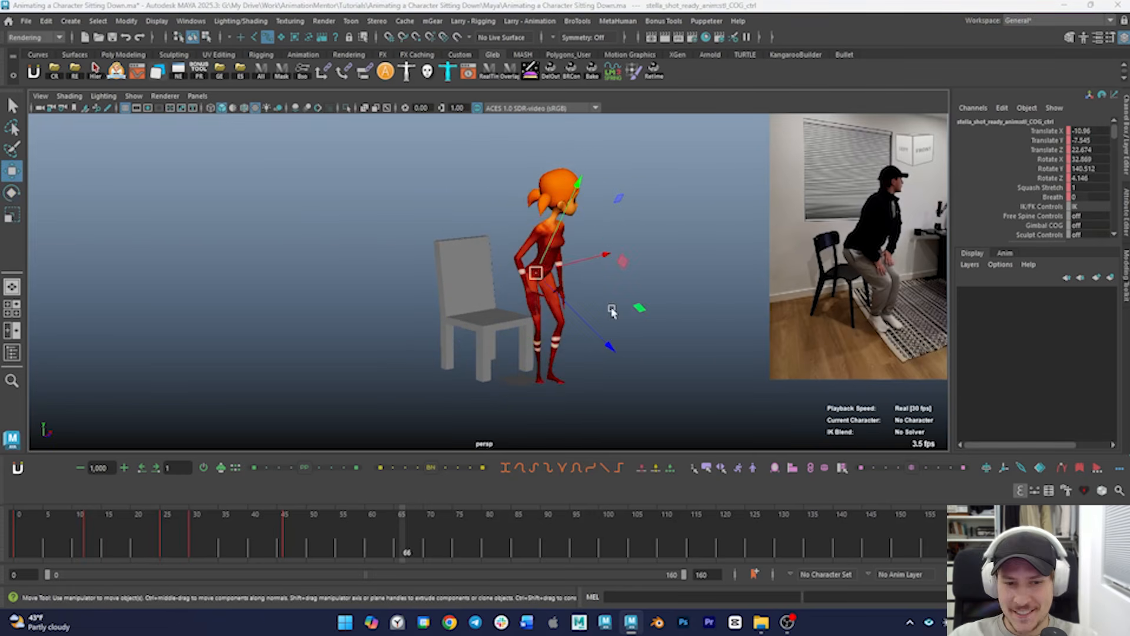
{"action": "key", "text": "ctrl+a"}
{"action": "mouse_move", "coordinate": [372, 539]}
{"action": "left_mouse_down"}
{"action": "mouse_move", "coordinate": [305, 534]}
{"action": "mouse_move", "coordinate": [393, 537]}
{"action": "left_mouse_up"}
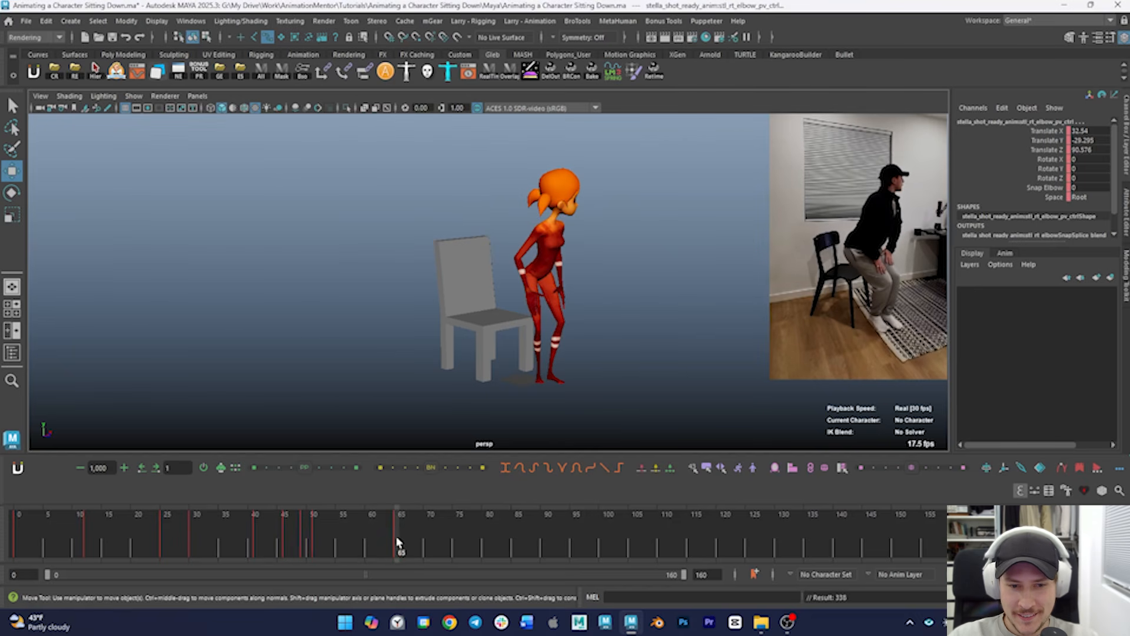
On frame 65, lower the COG toward the seat to about -24, -30 and 42, and rotate it to about 48, 139 and 1
{"action": "right_click_drag", "start_coordinate": [575, 323], "coordinate": [654, 347], "text": "alt"}
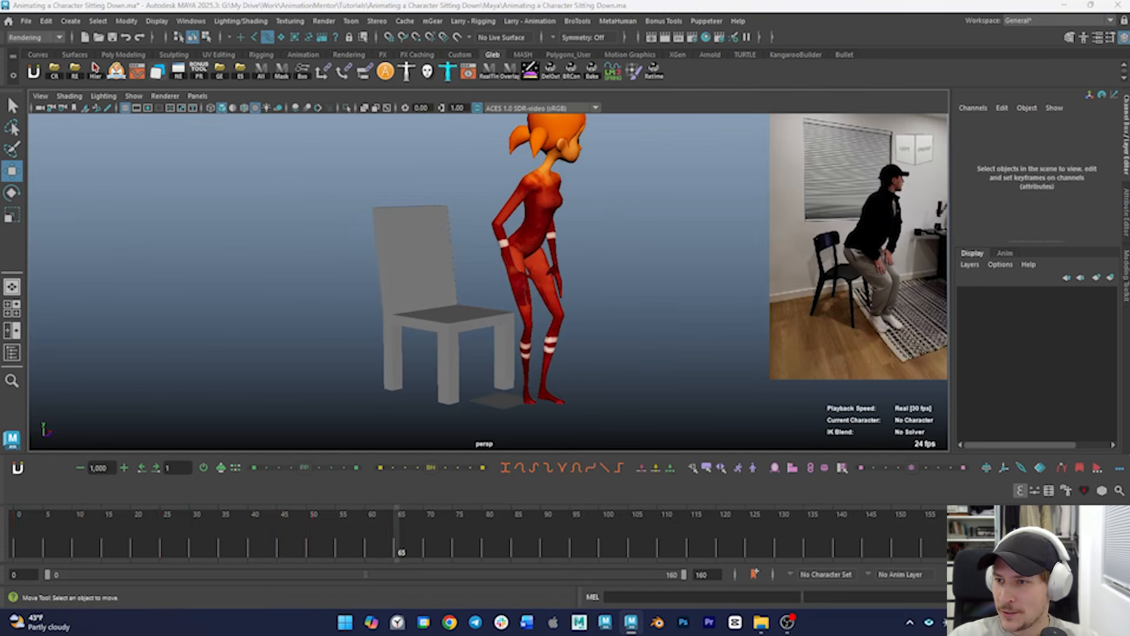
{"action": "left_click_drag", "start_coordinate": [459, 258], "coordinate": [473, 293], "text": "alt"}
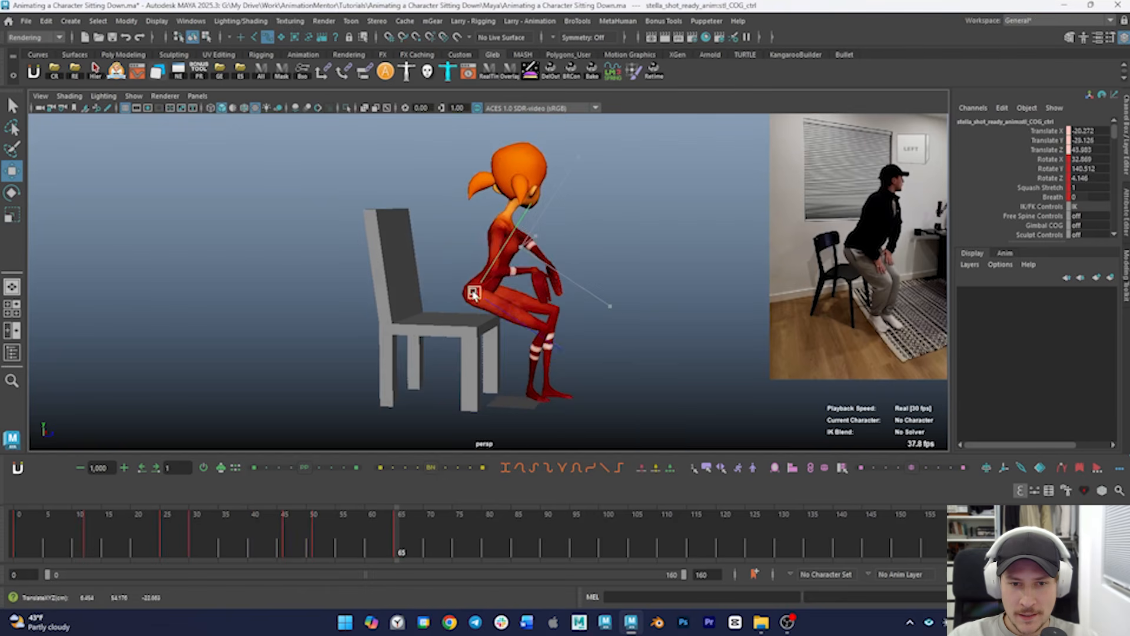
{"action": "key", "text": "e"}
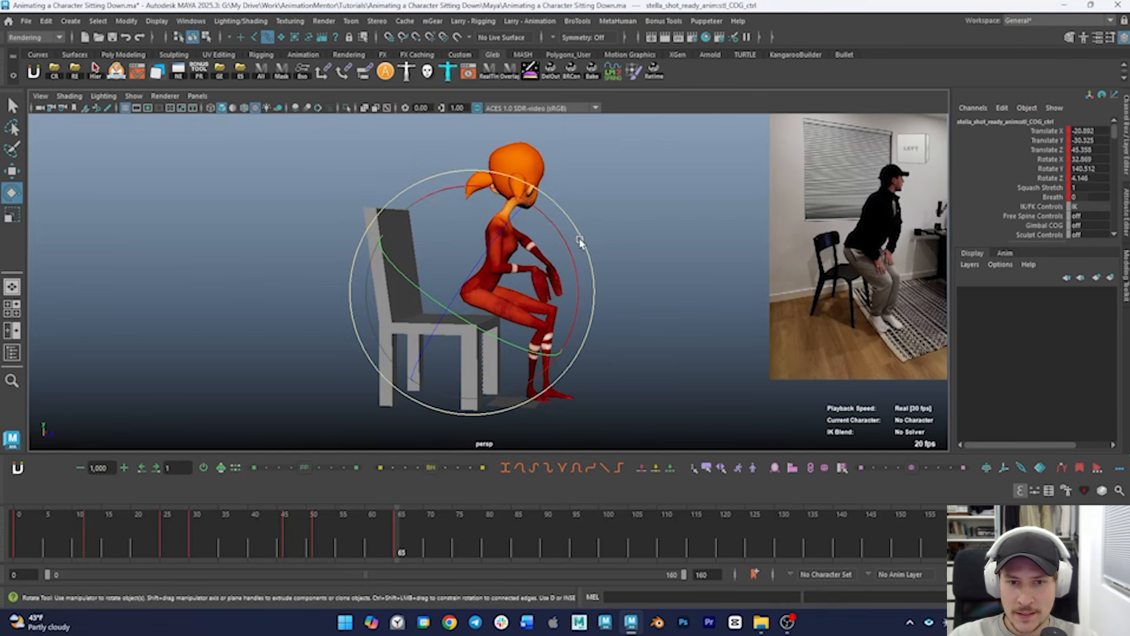
{"action": "left_click_drag", "start_coordinate": [581, 235], "coordinate": [511, 276]}
{"action": "key", "text": "w"}
{"action": "left_click_drag", "start_coordinate": [314, 536], "coordinate": [423, 533]}
On frame 65, rotate the COG to about 46, 149 and 4 and shift it sideways over the feet
{"action": "key", "text": "e"}
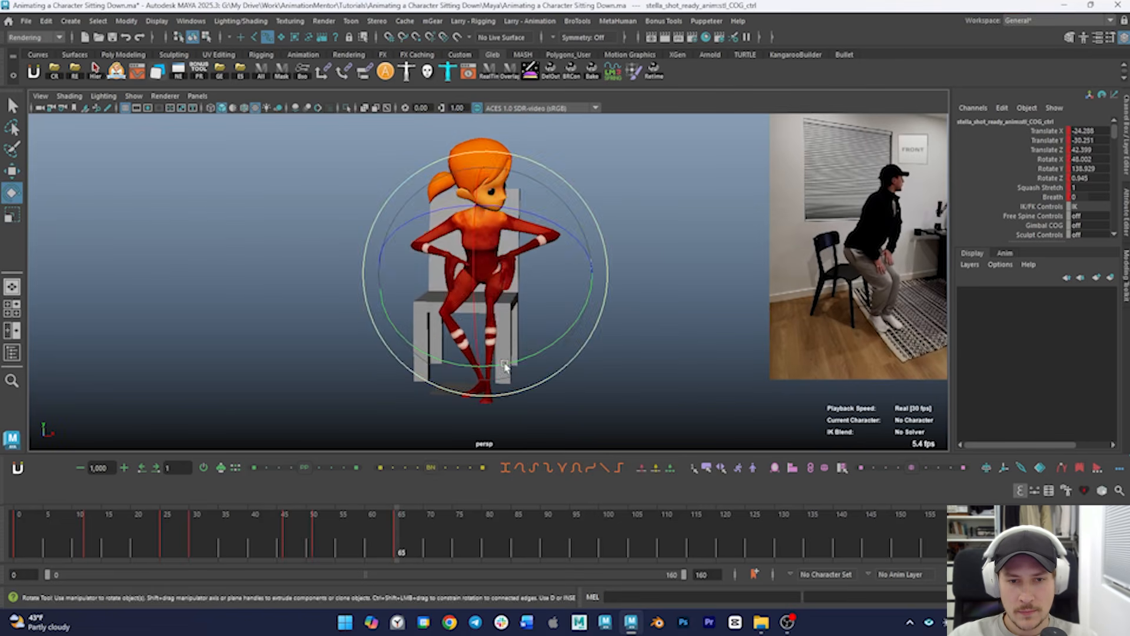
{"action": "left_click_drag", "start_coordinate": [504, 365], "coordinate": [509, 270]}
{"action": "key", "text": "w"}
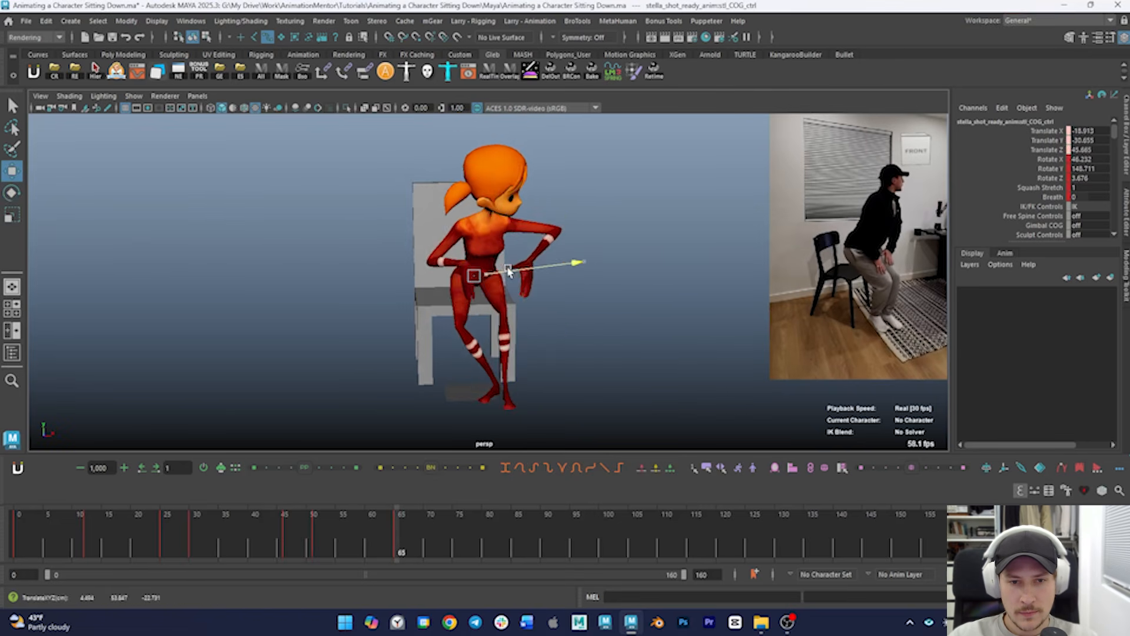
Rotate the right foot IK control to about 122 in Y so that foot lines up with the other one
{"action": "left_click", "coordinate": [472, 405]}
{"action": "key", "text": "e"}
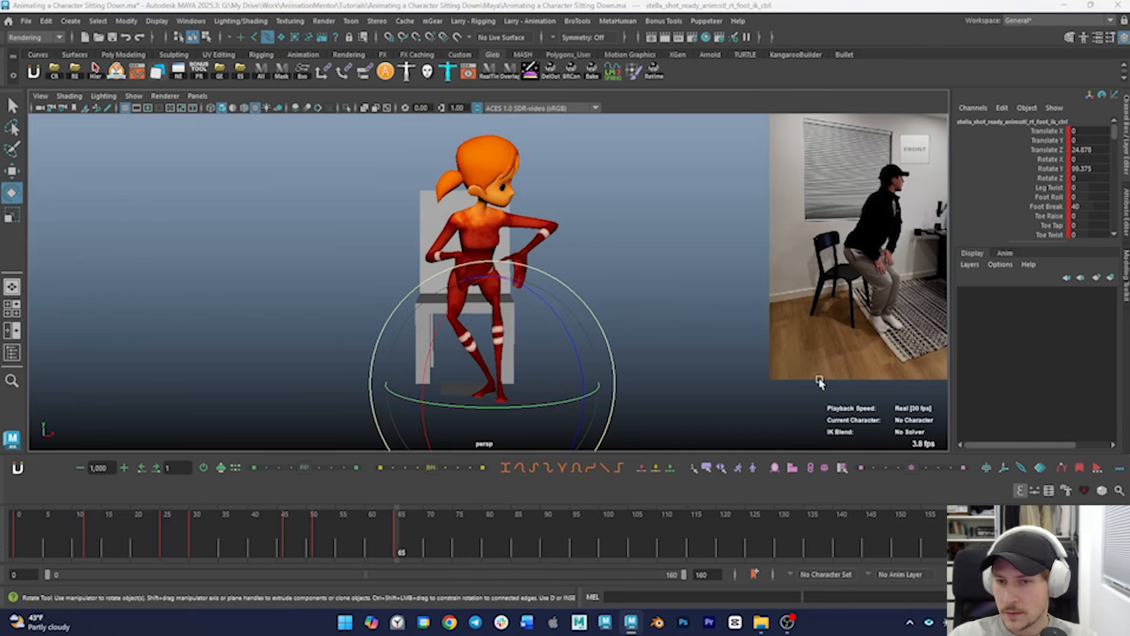
{"action": "left_click_drag", "start_coordinate": [473, 406], "coordinate": [503, 411]}
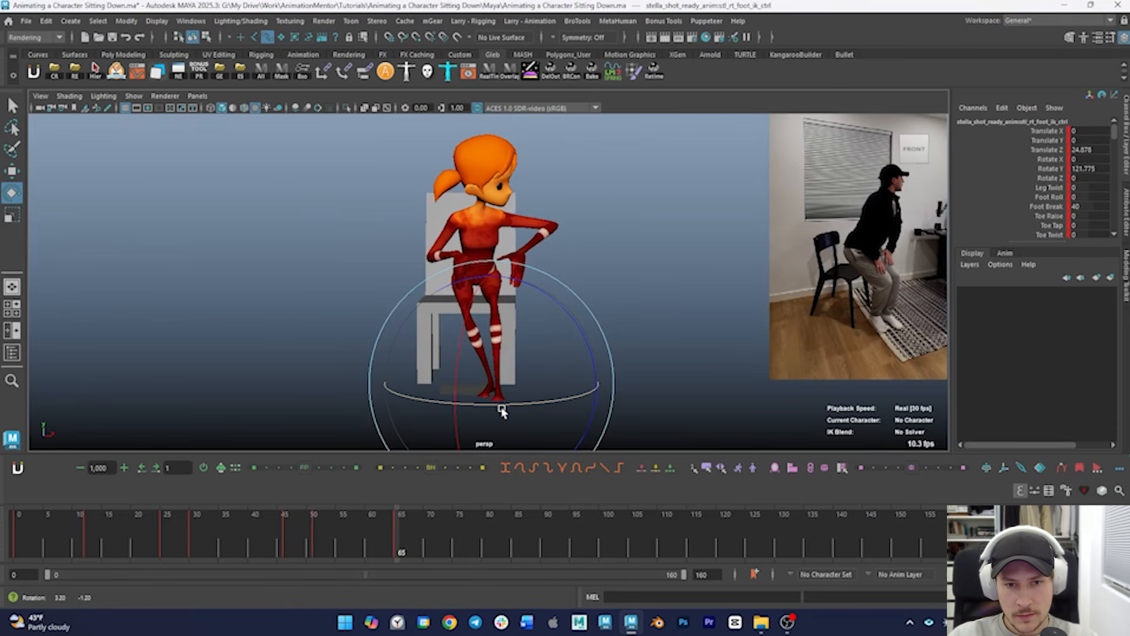
{"action": "left_click_drag", "start_coordinate": [535, 369], "coordinate": [622, 363], "text": "alt"}
{"action": "left_click_drag", "start_coordinate": [703, 329], "coordinate": [715, 333], "text": "alt"}
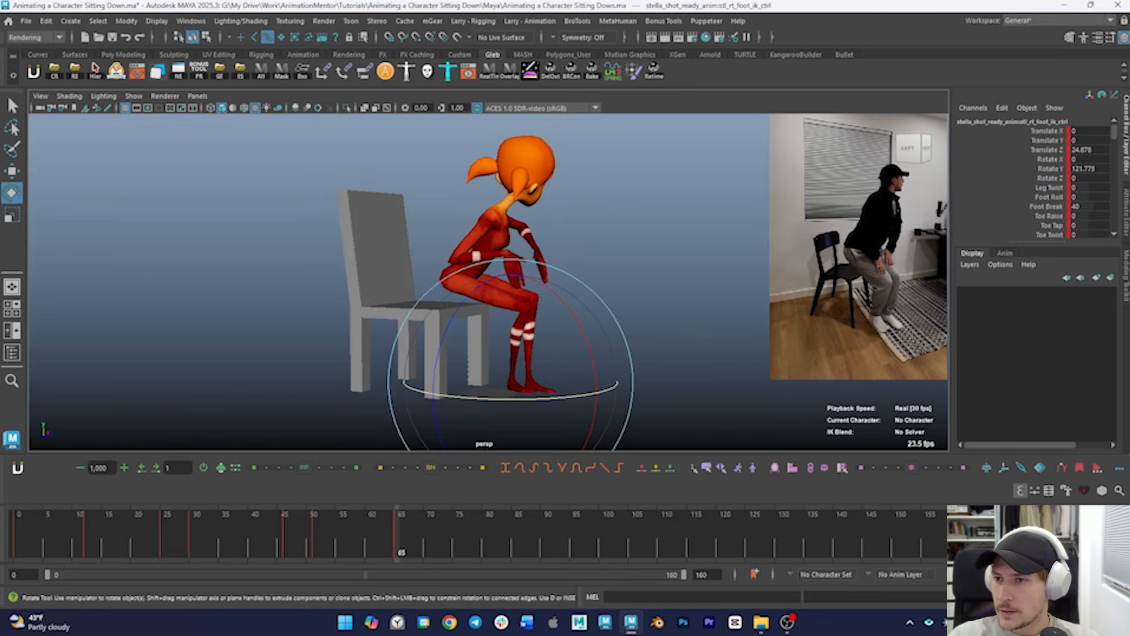
Move the right hand IK control onto the thigh at about 62, -74 and 39, rotate it to rest there, and key it
{"action": "left_click", "coordinate": [509, 256]}
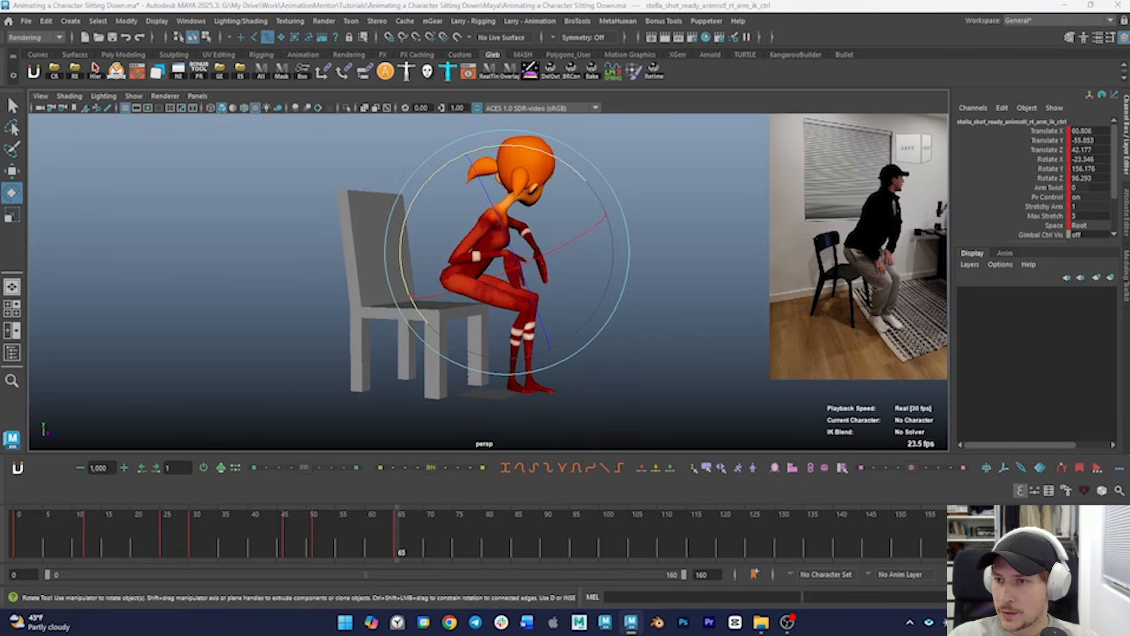
{"action": "left_click_drag", "start_coordinate": [695, 276], "coordinate": [631, 288], "text": "alt"}
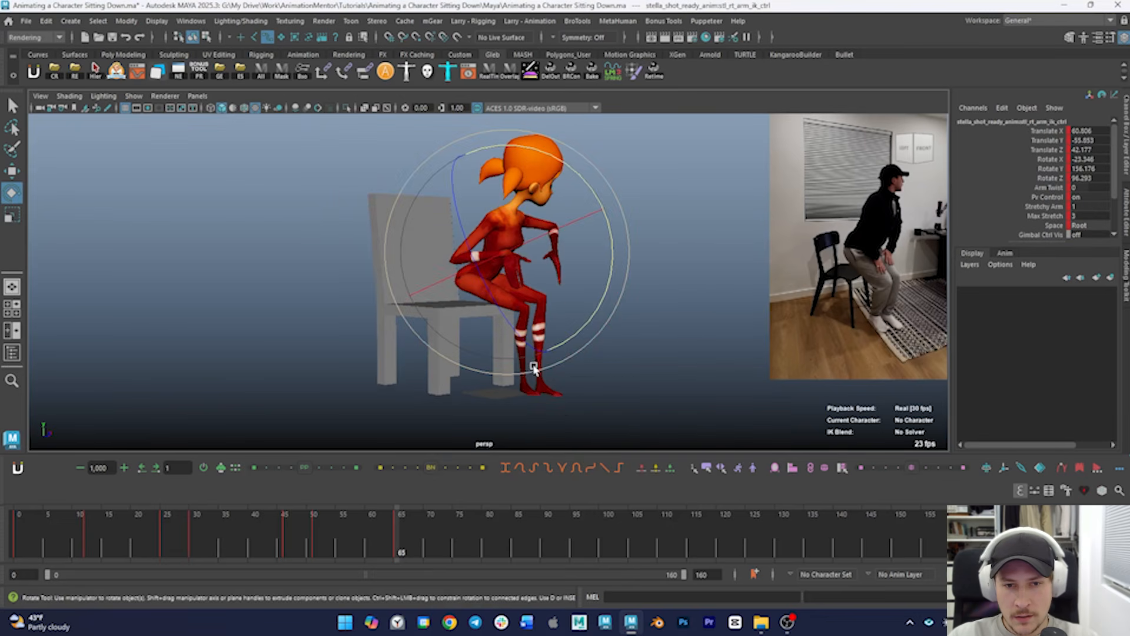
{"action": "right_click_drag", "start_coordinate": [541, 358], "coordinate": [606, 330], "text": "alt"}
{"action": "mouse_move", "coordinate": [606, 331]}
{"action": "left_mouse_down", "text": "alt"}
{"action": "mouse_move", "coordinate": [638, 320]}
{"action": "mouse_move", "coordinate": [612, 325]}
{"action": "left_mouse_up", "text": "alt"}
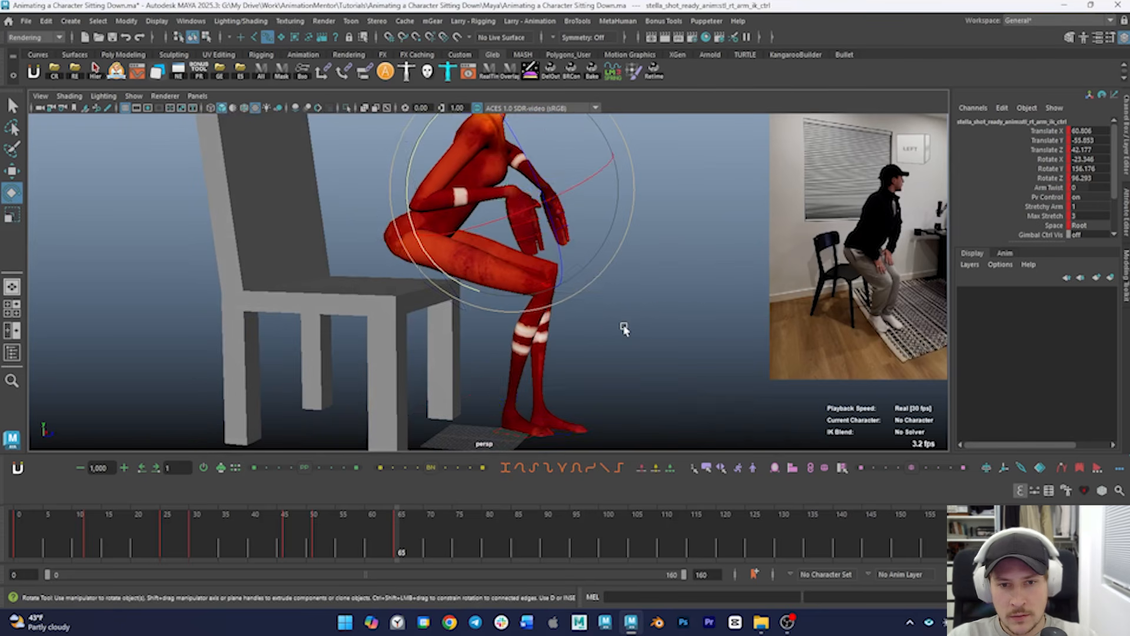
{"action": "left_click_drag", "start_coordinate": [602, 333], "coordinate": [538, 321], "text": "alt"}
{"action": "key", "text": "w"}
{"action": "left_click_drag", "start_coordinate": [512, 190], "coordinate": [489, 297]}
{"action": "key", "text": "e"}
{"action": "left_click_drag", "start_coordinate": [553, 280], "coordinate": [558, 275]}
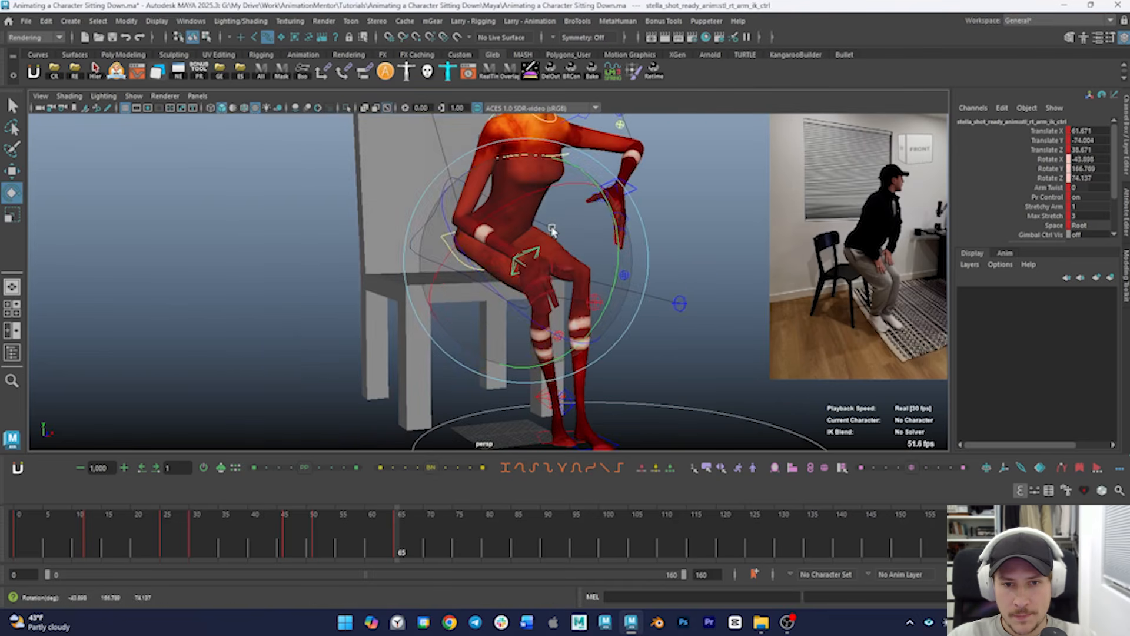
{"action": "left_click_drag", "start_coordinate": [574, 230], "coordinate": [492, 235], "text": "alt"}
{"action": "left_click_drag", "start_coordinate": [562, 225], "coordinate": [656, 254]}
{"action": "key", "text": "s"}
Move and rotate the left hand IK control so the hand rests on the left thigh on frame 65
{"action": "left_click", "coordinate": [617, 192]}
{"action": "left_click_drag", "start_coordinate": [617, 212], "coordinate": [631, 262], "text": "alt"}
{"action": "key", "text": "w"}
{"action": "left_click_drag", "start_coordinate": [630, 263], "coordinate": [591, 260], "text": "alt"}
{"action": "key", "text": "e"}
{"action": "left_click_drag", "start_coordinate": [623, 300], "coordinate": [574, 299], "text": "alt"}
{"action": "left_click_drag", "start_coordinate": [615, 280], "coordinate": [609, 239]}
{"action": "key", "text": "w"}
{"action": "left_click_drag", "start_coordinate": [608, 239], "coordinate": [693, 262], "text": "alt"}
{"action": "left_click_drag", "start_coordinate": [600, 260], "coordinate": [309, 255], "text": "alt"}
Reposition both elbow pole vectors behind the character, placing the right one at about 28, -58 and 107
{"action": "left_click", "coordinate": [575, 121]}
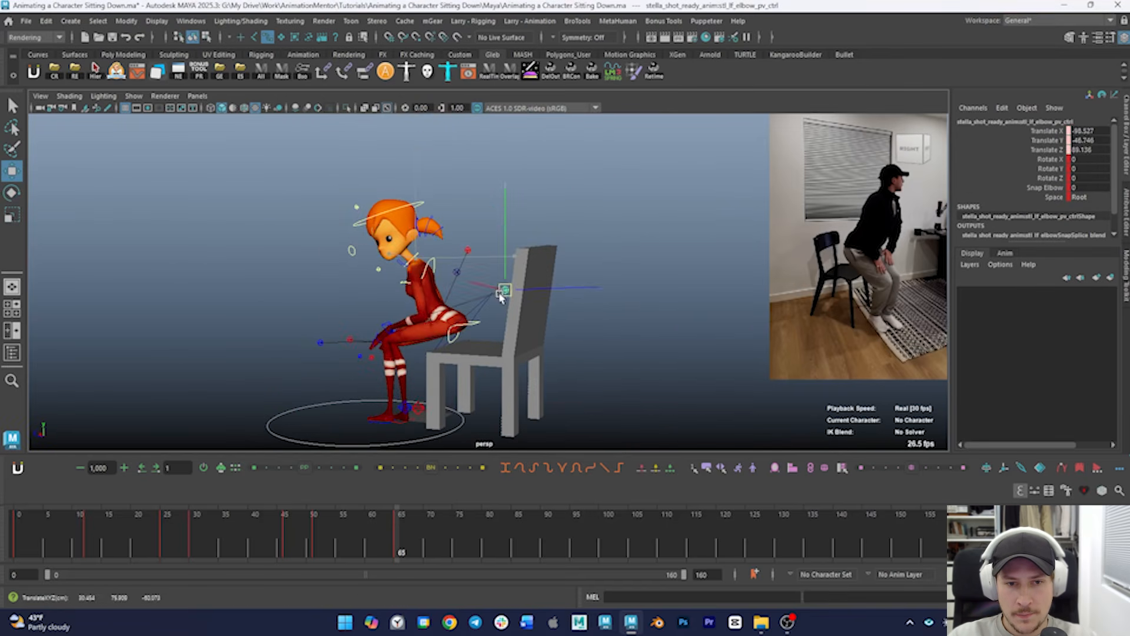
{"action": "left_click_drag", "start_coordinate": [420, 323], "coordinate": [617, 328], "text": "alt"}
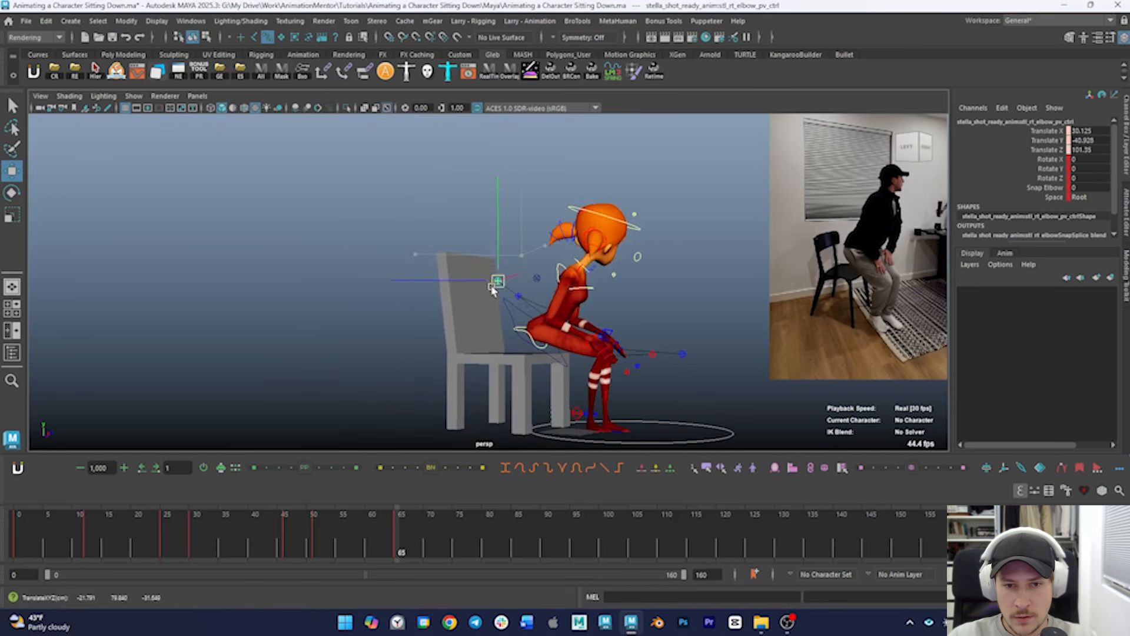
{"action": "left_click_drag", "start_coordinate": [488, 312], "coordinate": [488, 312]}
{"action": "left_click_drag", "start_coordinate": [488, 312], "coordinate": [505, 336], "text": "alt"}
{"action": "middle_click_drag", "start_coordinate": [505, 337], "coordinate": [478, 271], "text": "alt"}
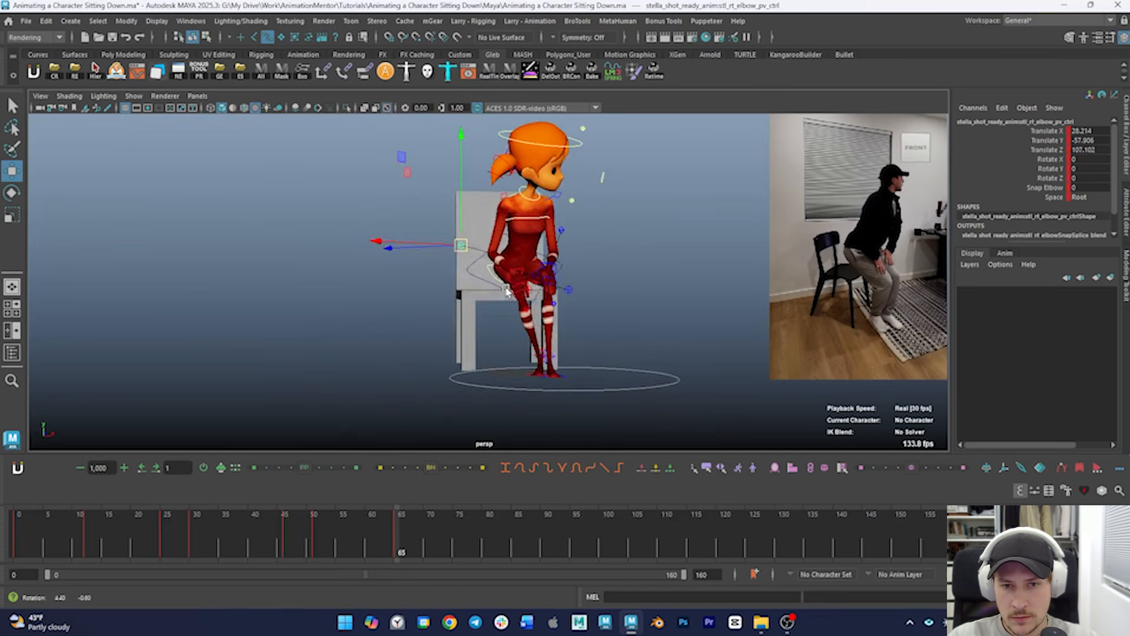
{"action": "left_click_drag", "start_coordinate": [479, 271], "coordinate": [577, 319], "text": "alt"}
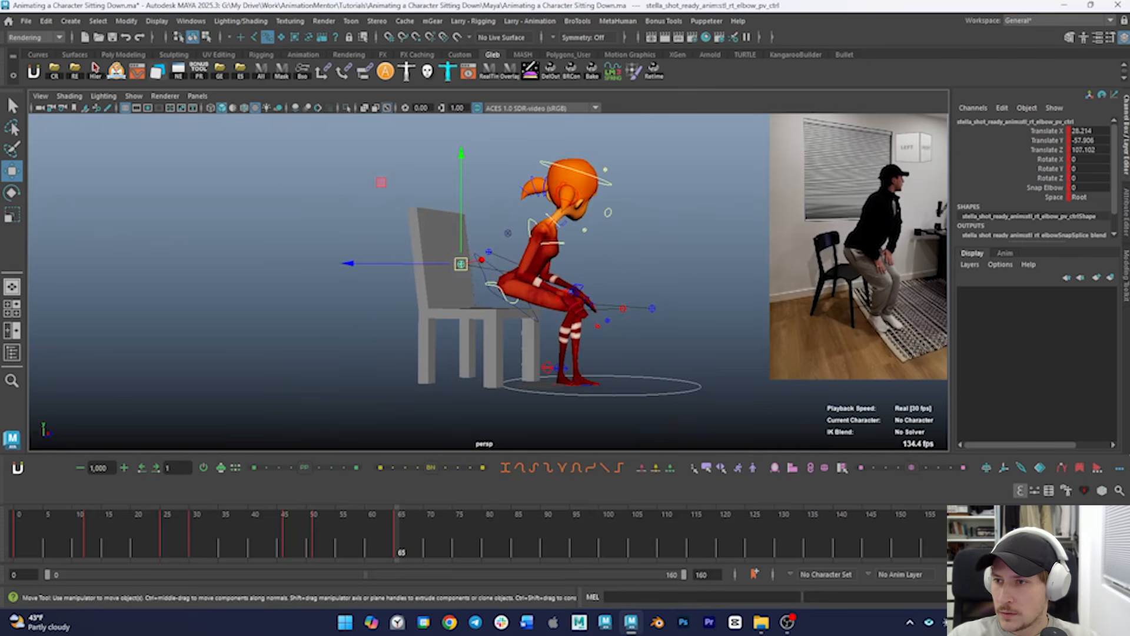
On frame 65, rotate the lower spine to adjust the torso bend and tilt the COG to about 62 in X
{"action": "left_click", "coordinate": [614, 315]}
{"action": "left_click", "coordinate": [543, 261]}
{"action": "key", "text": "e"}
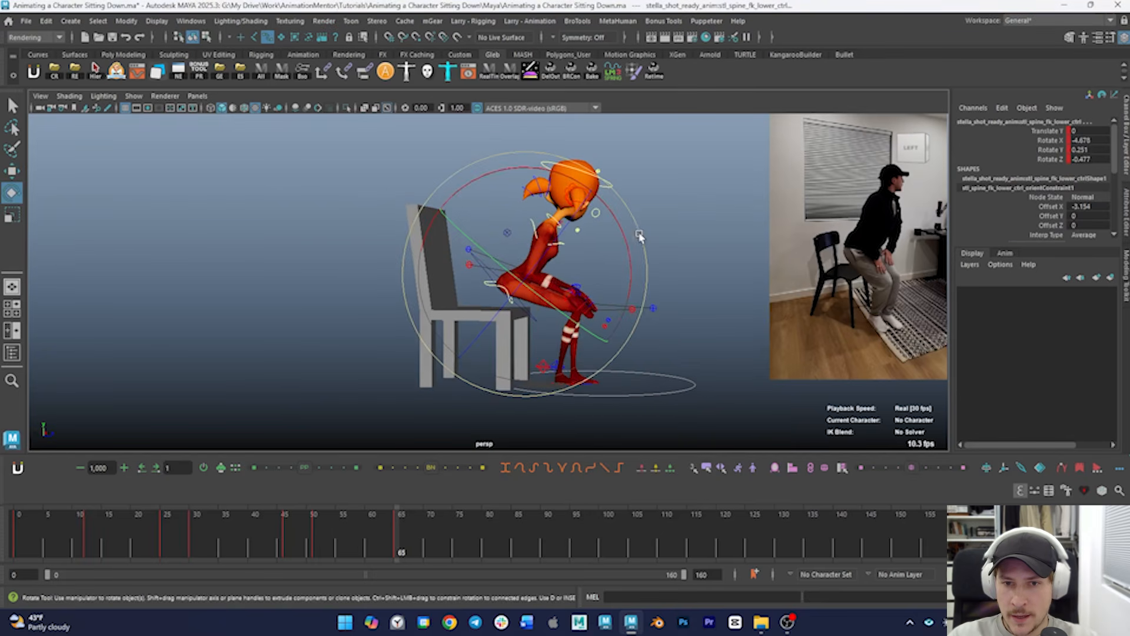
{"action": "left_click_drag", "start_coordinate": [628, 212], "coordinate": [544, 221], "text": "alt"}
{"action": "left_click", "coordinate": [724, 213]}
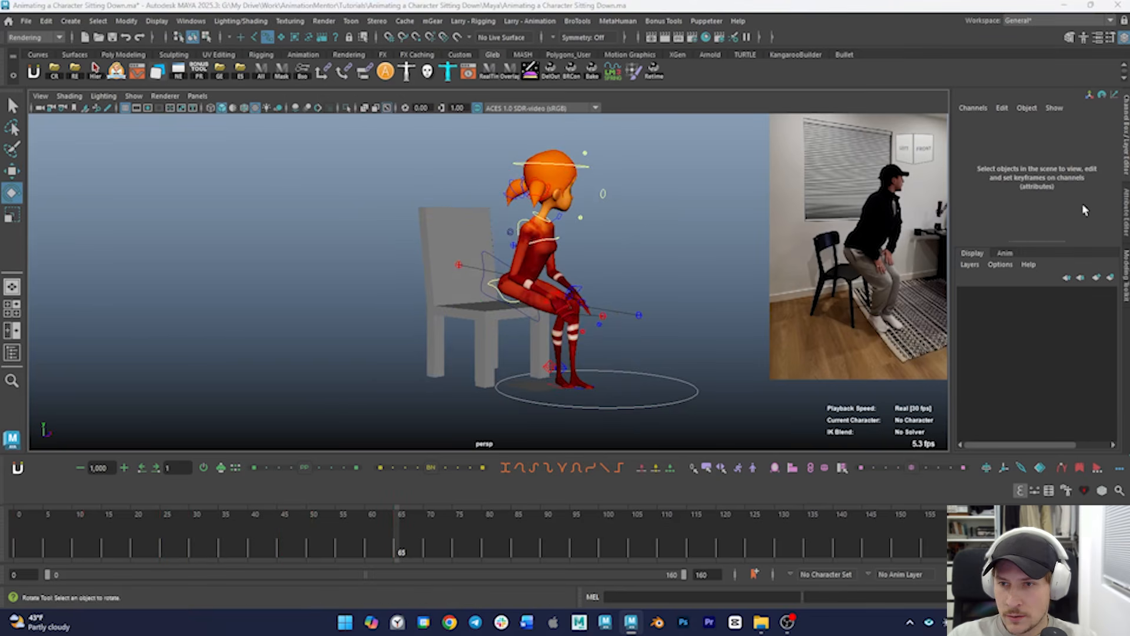
{"action": "key", "text": "ctrl+z"}
{"action": "left_click_drag", "start_coordinate": [646, 247], "coordinate": [613, 210], "text": "alt"}
{"action": "left_click", "coordinate": [613, 210]}
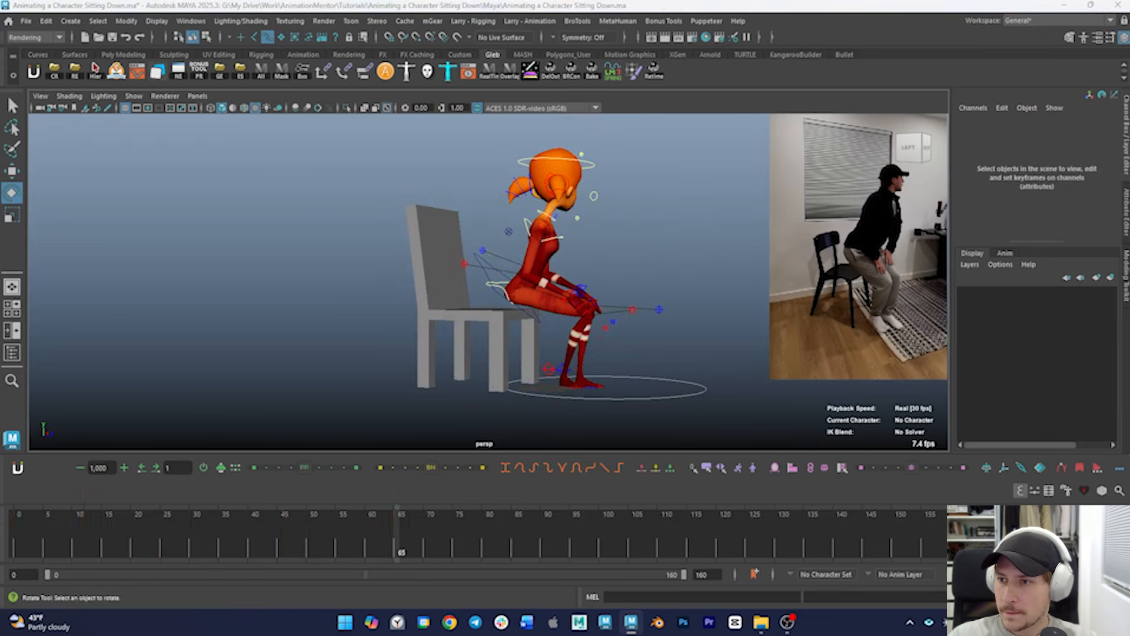
{"action": "left_click", "coordinate": [529, 317]}
{"action": "left_click_drag", "start_coordinate": [668, 233], "coordinate": [529, 281], "text": "alt"}
Key the crouched pose on all character controls at frame 79
{"action": "left_click_drag", "start_coordinate": [306, 537], "coordinate": [481, 547]}
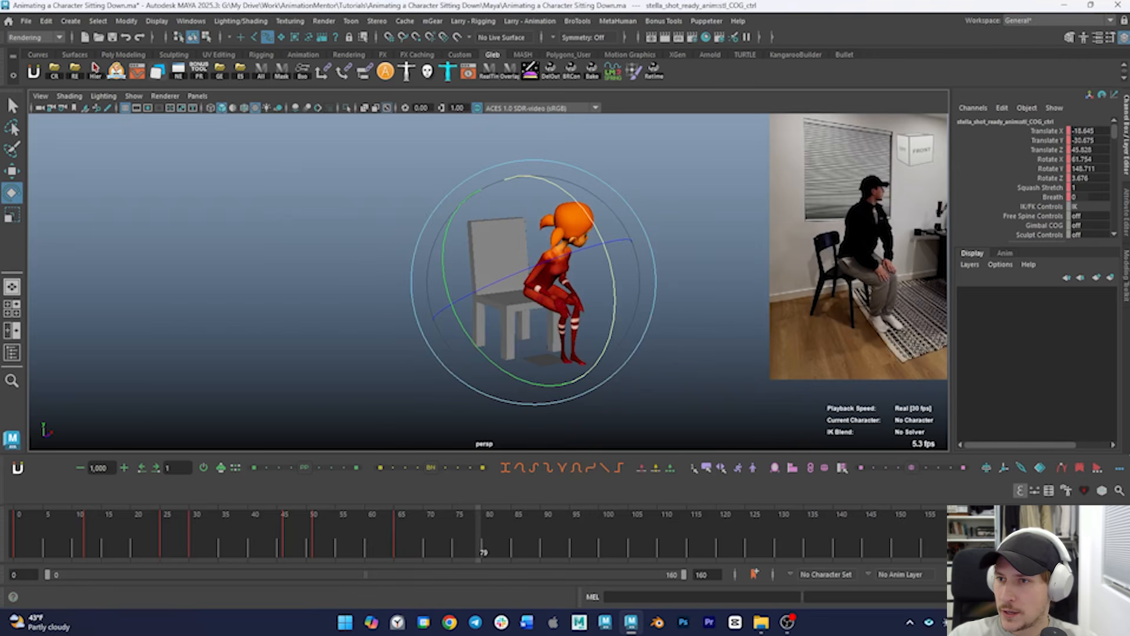
{"action": "key", "text": "ctrl+a"}
{"action": "left_click_drag", "start_coordinate": [472, 539], "coordinate": [577, 535]}
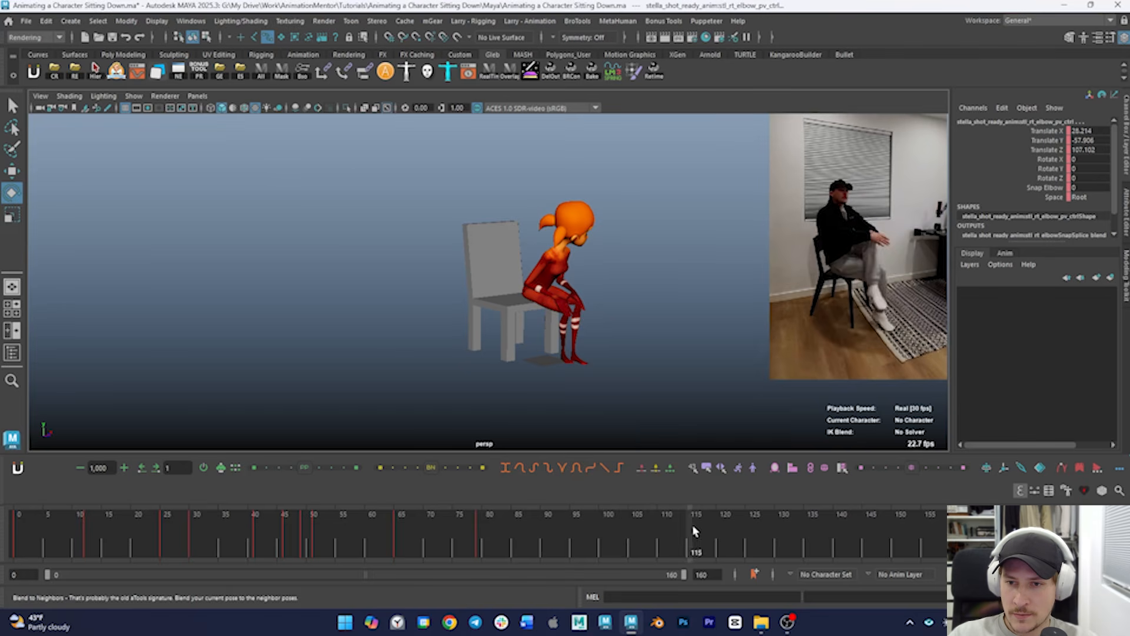
Scrub and play back the animation against the reference footage to examine the timing of the sit and the leg cross
{"action": "left_click_drag", "start_coordinate": [692, 531], "coordinate": [553, 537]}
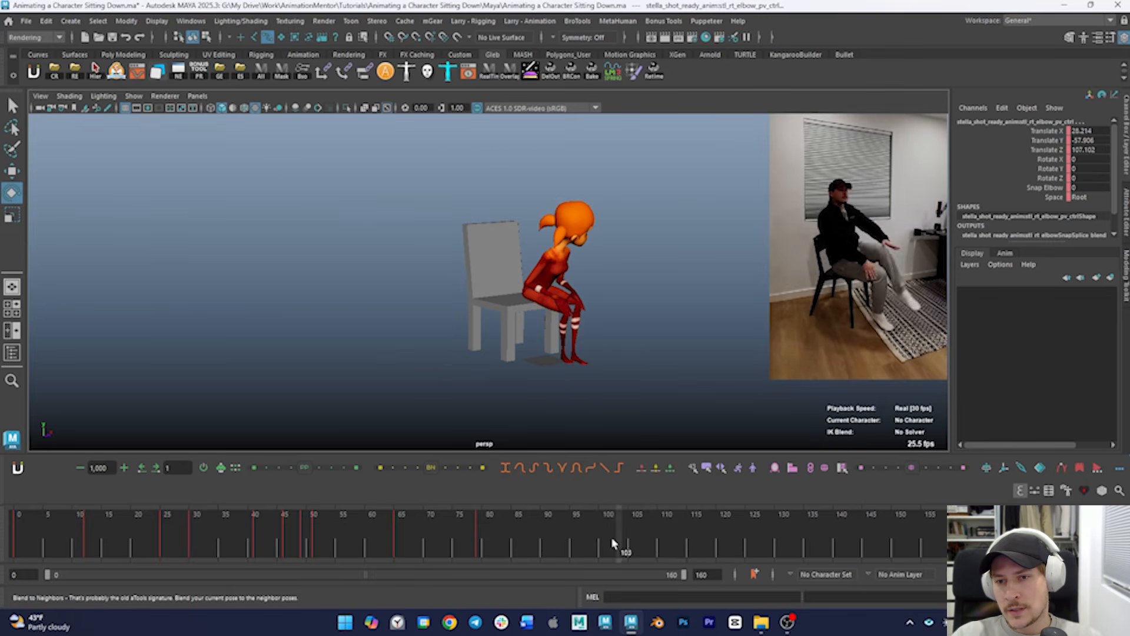
{"action": "left_click_drag", "start_coordinate": [447, 544], "coordinate": [397, 538]}
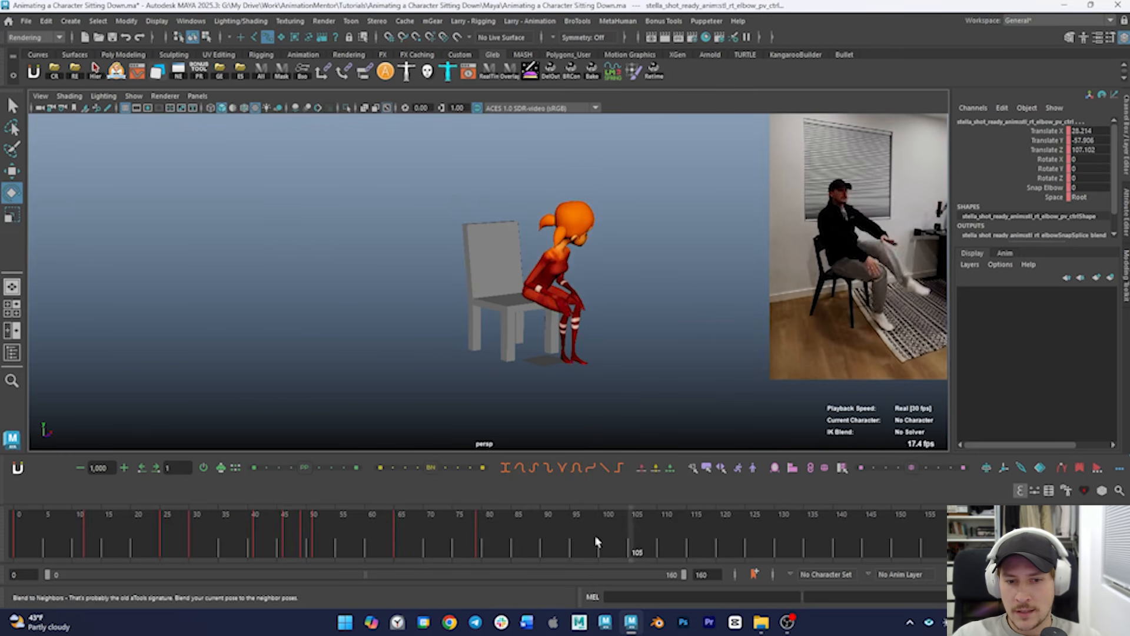
{"action": "left_click_drag", "start_coordinate": [596, 540], "coordinate": [202, 536]}
{"action": "key", "text": "alt+v"}
{"action": "left_click_drag", "start_coordinate": [570, 328], "coordinate": [608, 313], "text": "alt"}
{"action": "key", "text": "alt+shift+v"}
{"action": "key", "text": "alt+v"}
On frame 87, move the COG back and down onto the seat at about -27, -34 and 61
{"action": "left_click_drag", "start_coordinate": [403, 536], "coordinate": [519, 555]}
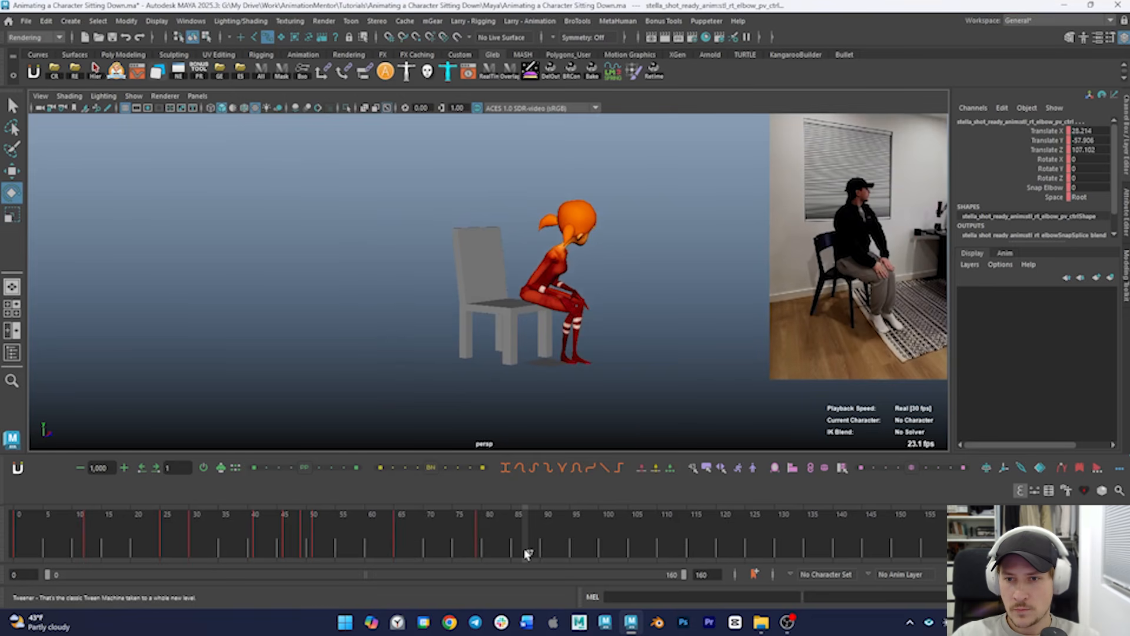
{"action": "left_click", "coordinate": [512, 276]}
{"action": "left_click", "coordinate": [526, 289]}
{"action": "key", "text": "w"}
{"action": "left_click_drag", "start_coordinate": [704, 269], "coordinate": [745, 268], "text": "alt"}
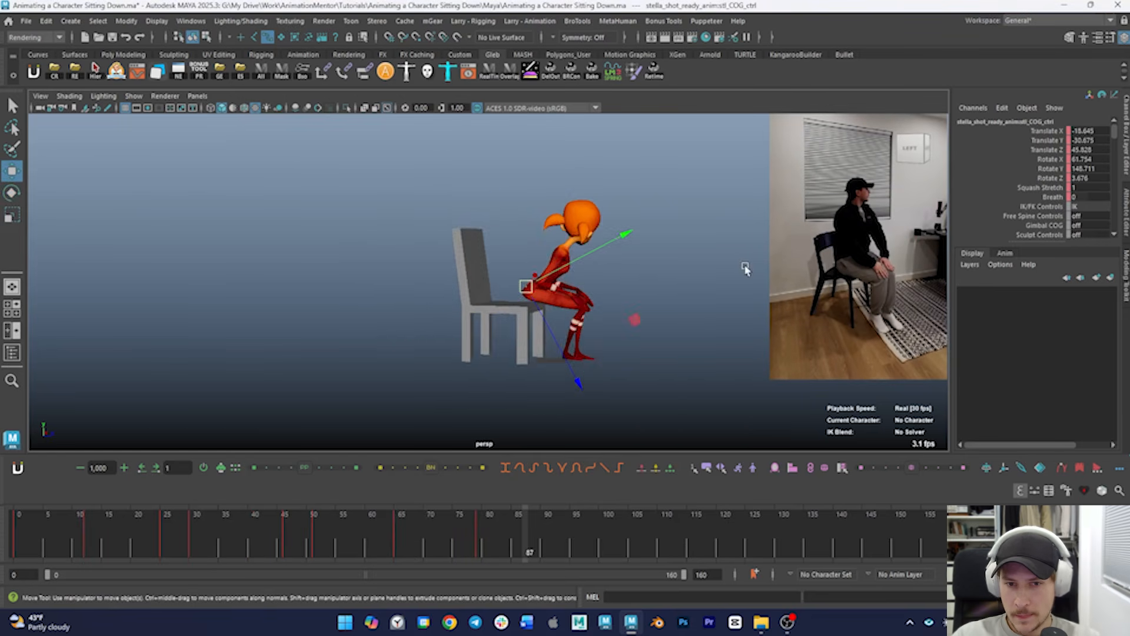
{"action": "middle_click_drag", "start_coordinate": [527, 284], "coordinate": [570, 317], "text": "alt"}
{"action": "left_click_drag", "start_coordinate": [570, 316], "coordinate": [543, 326], "text": "alt"}
{"action": "scroll", "coordinate": [545, 329], "scroll_direction": "up", "scroll_amount": 2}
{"action": "mouse_move", "coordinate": [638, 322]}
{"action": "left_mouse_down", "text": "alt"}
{"action": "mouse_move", "coordinate": [598, 324]}
{"action": "mouse_move", "coordinate": [650, 323]}
{"action": "left_mouse_up", "text": "alt"}
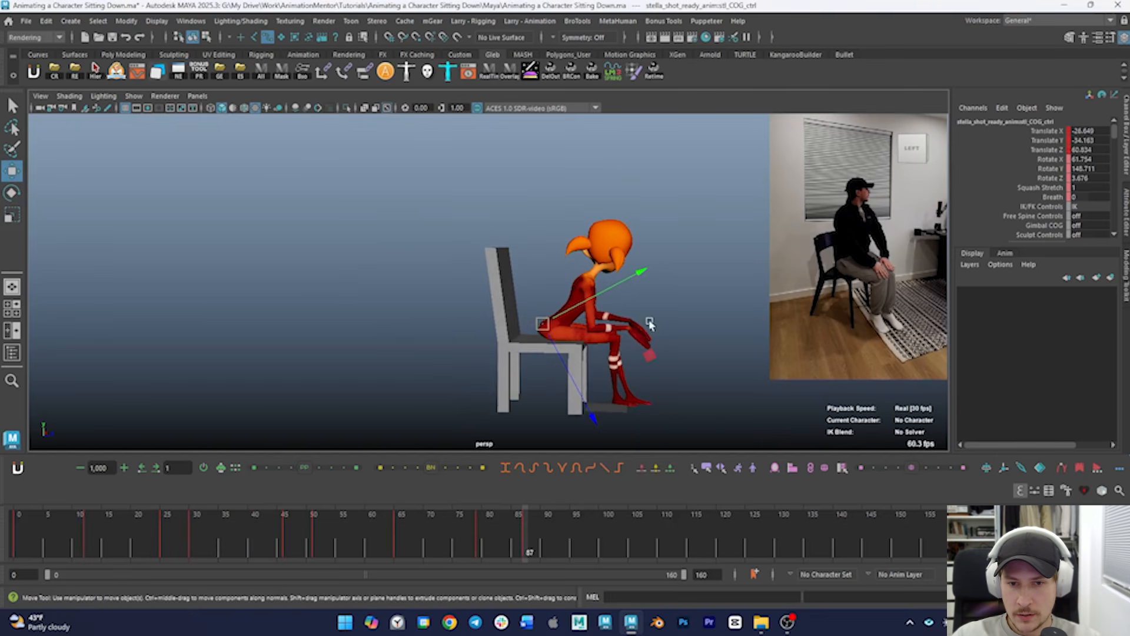
Set the COG's Rotate X and Rotate Z to 0 on frame 87
{"action": "left_click", "coordinate": [1051, 159]}
{"action": "type", "text": "0"}
{"action": "key", "text": "Return"}
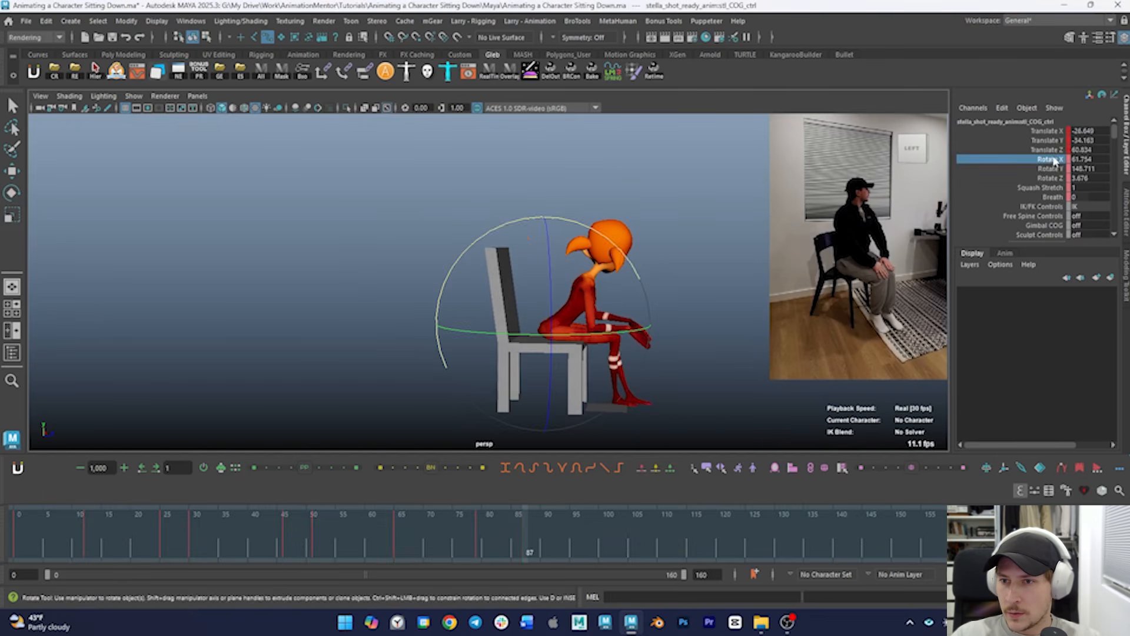
{"action": "left_click", "coordinate": [1049, 180]}
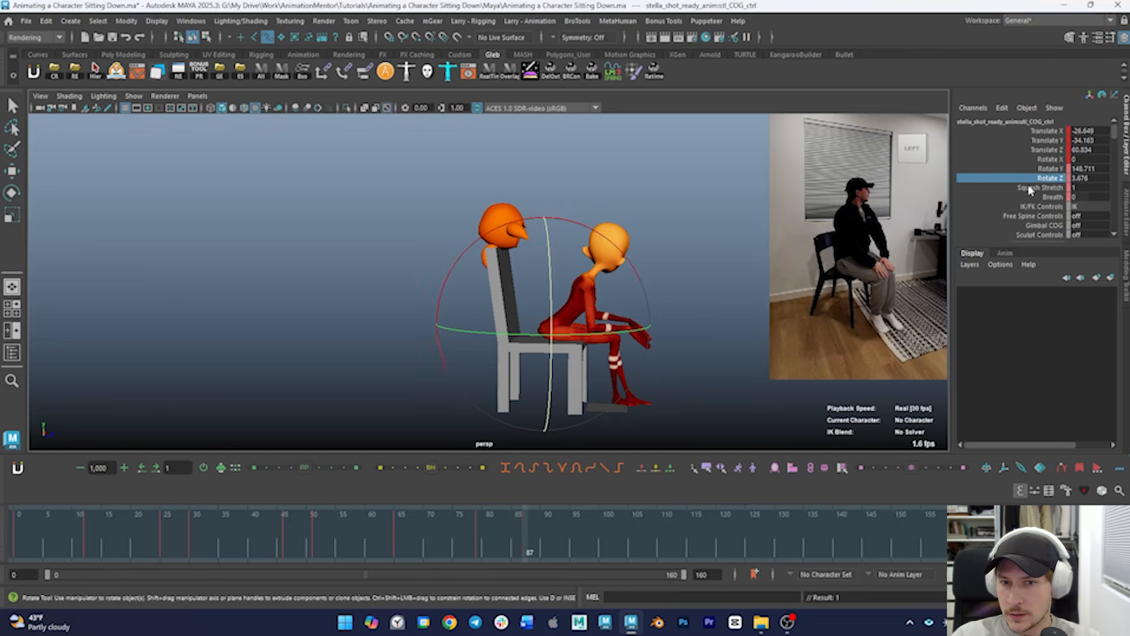
{"action": "type", "text": "0"}
{"action": "key", "text": "Return"}
{"action": "left_click_drag", "start_coordinate": [517, 233], "coordinate": [471, 242], "text": "alt"}
{"action": "left_click_drag", "start_coordinate": [489, 544], "coordinate": [525, 535]}
{"action": "left_click_drag", "start_coordinate": [559, 399], "coordinate": [598, 389], "text": "alt"}
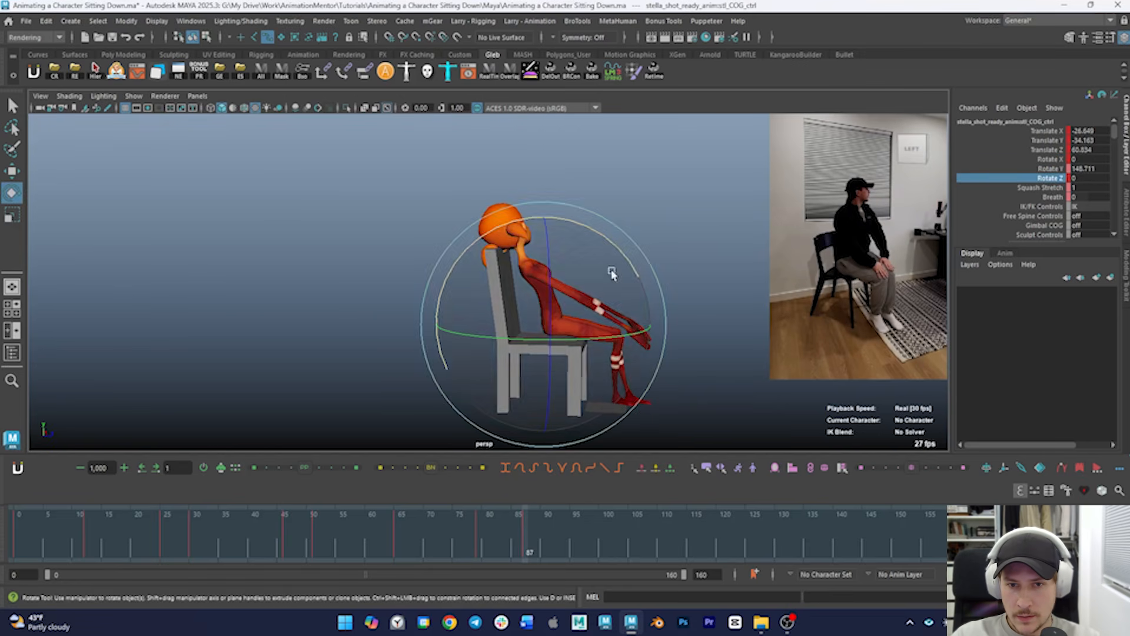
Lean the COG forward on frame 87 to about 26 in X and key the lower spine control
{"action": "left_click_drag", "start_coordinate": [613, 224], "coordinate": [661, 328]}
{"action": "left_click", "coordinate": [1062, 180]}
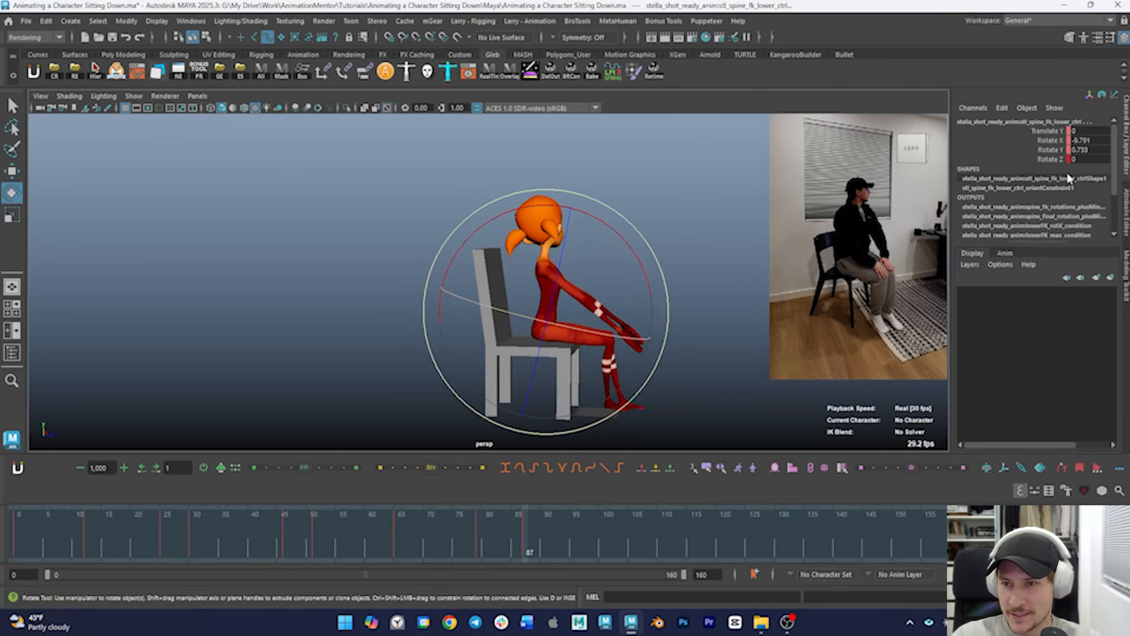
{"action": "key", "text": "s"}
{"action": "left_click_drag", "start_coordinate": [666, 267], "coordinate": [671, 267], "text": "alt"}
{"action": "left_click_drag", "start_coordinate": [475, 525], "coordinate": [524, 546]}
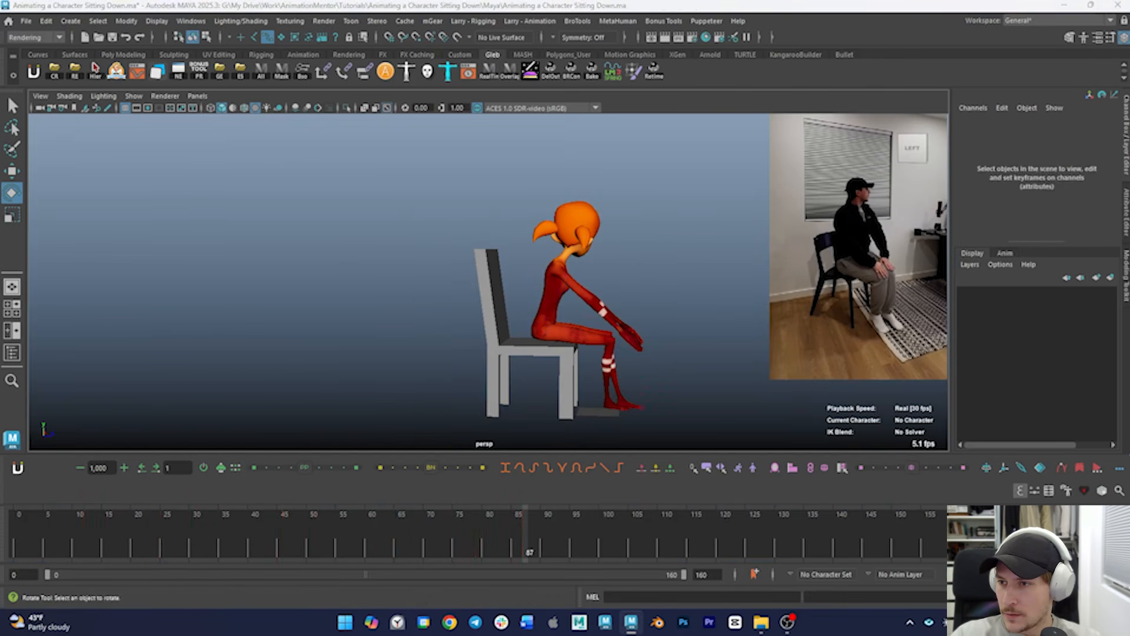
Move the COG on frame 87 to about -21, -35 and 51 so the hips rest on the seat
{"action": "key", "text": "w"}
{"action": "mouse_move", "coordinate": [518, 316]}
{"action": "left_mouse_down", "text": "alt"}
{"action": "mouse_move", "coordinate": [548, 322]}
{"action": "mouse_move", "coordinate": [518, 325]}
{"action": "left_mouse_up", "text": "alt"}
{"action": "key", "text": "w"}
{"action": "mouse_move", "coordinate": [541, 326]}
{"action": "left_mouse_down", "text": "alt"}
{"action": "mouse_move", "coordinate": [530, 324]}
{"action": "mouse_move", "coordinate": [541, 333]}
{"action": "left_mouse_up", "text": "alt"}
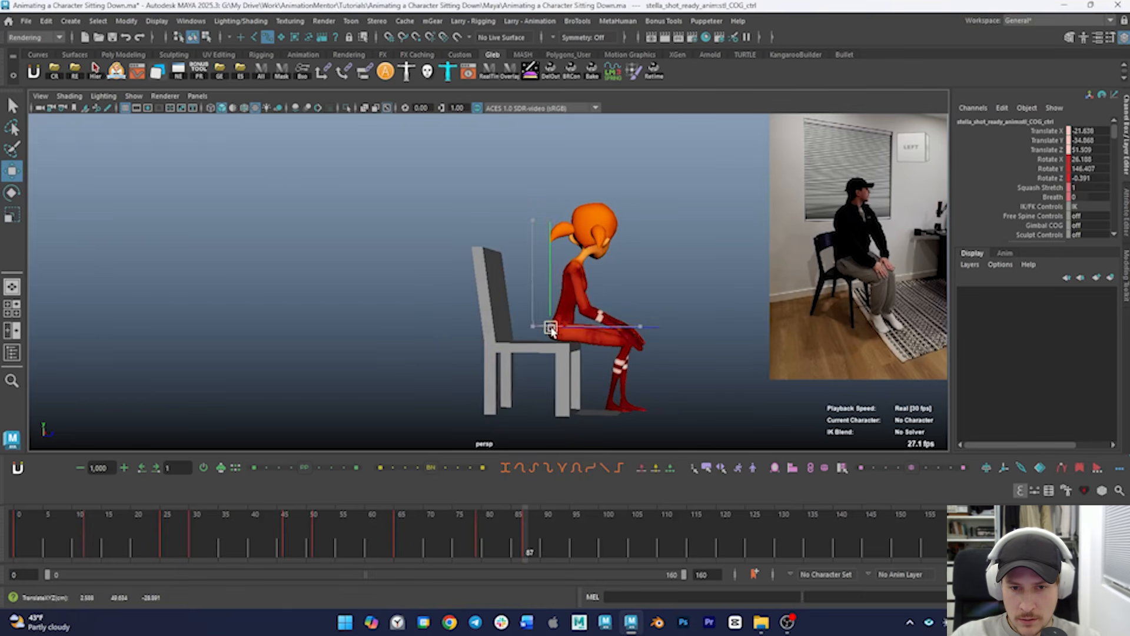
Scrub and play back the sit-down motion up to frame 87 to examine how the hips reach the seat
{"action": "left_click_drag", "start_coordinate": [404, 538], "coordinate": [524, 535]}
{"action": "mouse_move", "coordinate": [574, 359]}
{"action": "left_mouse_down", "text": "alt"}
{"action": "mouse_move", "coordinate": [549, 369]}
{"action": "mouse_move", "coordinate": [554, 382]}
{"action": "mouse_move", "coordinate": [588, 362]}
{"action": "left_mouse_up", "text": "alt"}
{"action": "key", "text": "alt+shift+v"}
{"action": "key", "text": "alt+v"}
{"action": "middle_click_drag", "start_coordinate": [574, 357], "coordinate": [550, 371], "text": "alt"}
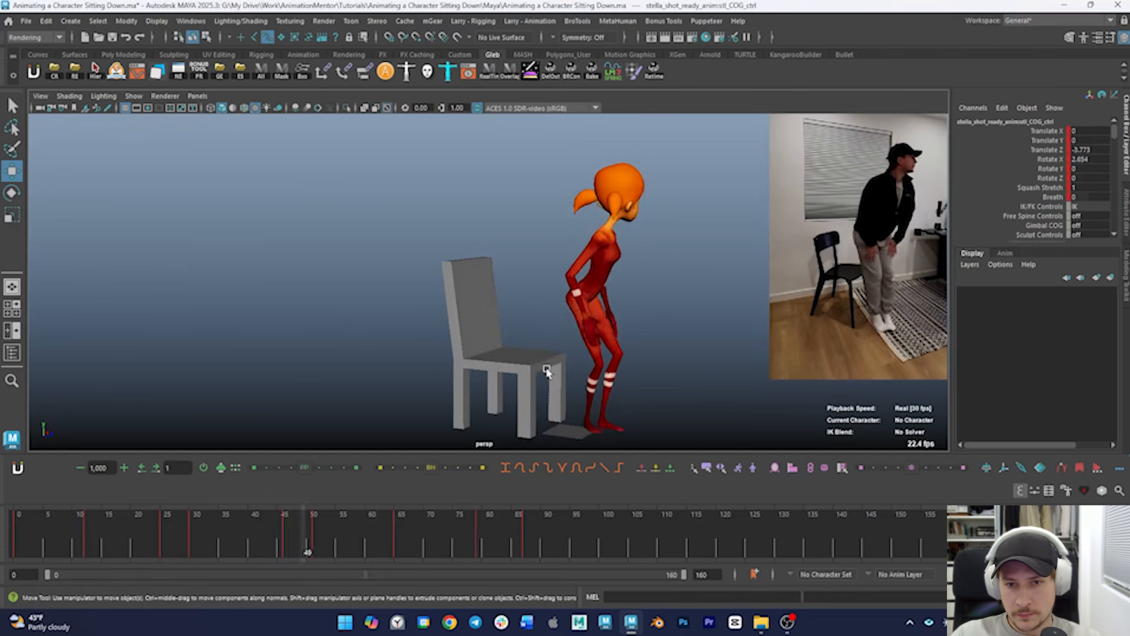
{"action": "key", "text": "alt+v"}
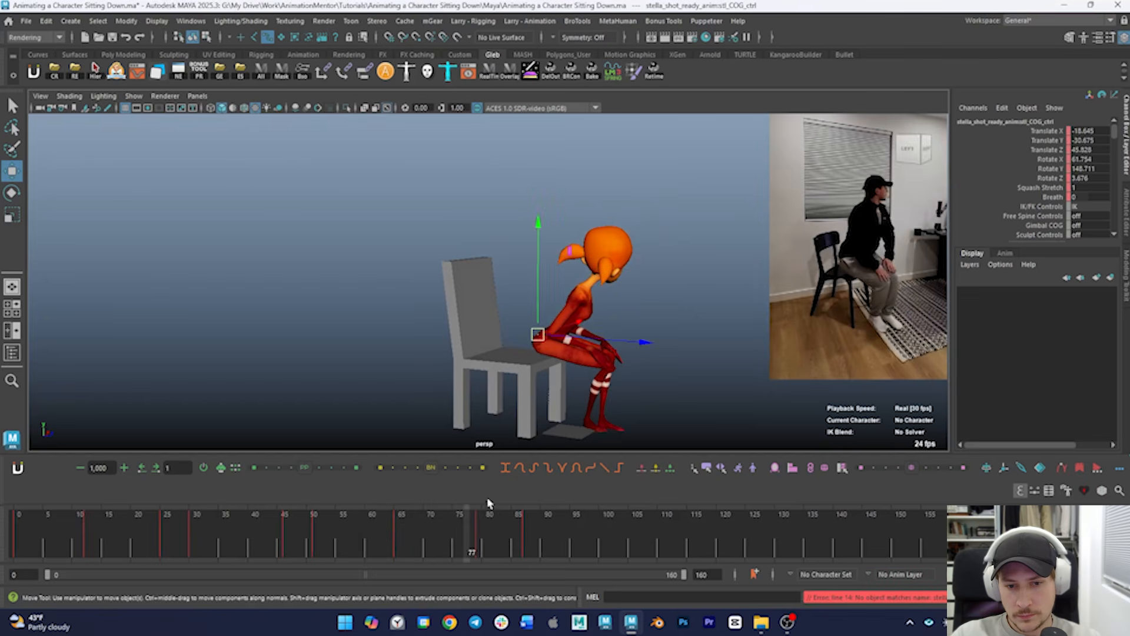
{"action": "left_click_drag", "start_coordinate": [450, 535], "coordinate": [537, 518]}
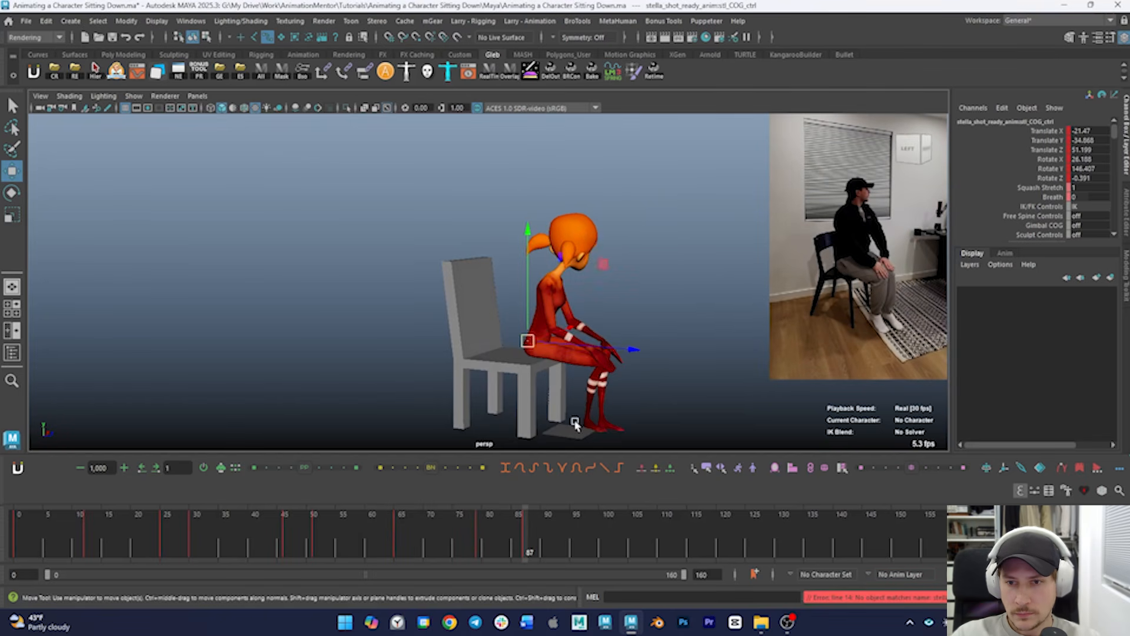
{"action": "left_click_drag", "start_coordinate": [576, 425], "coordinate": [602, 402], "text": "alt"}
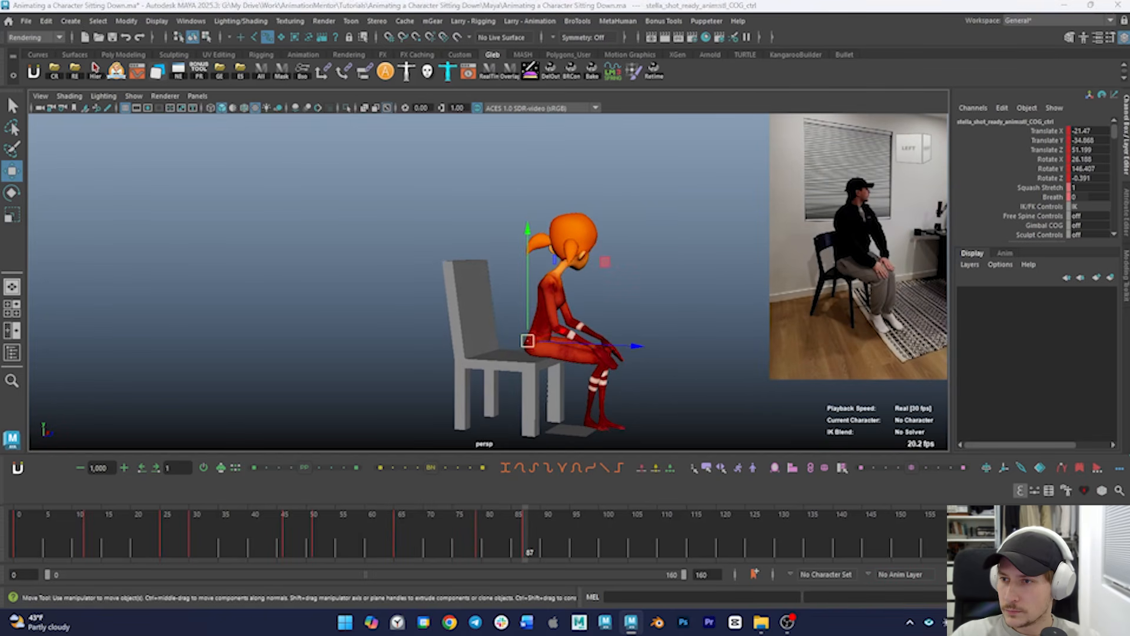
Rotate the COG on frame 87 to about 11 in X to bring the torso more upright
{"action": "key", "text": "e"}
{"action": "mouse_move", "coordinate": [662, 303]}
{"action": "left_mouse_down", "text": "alt"}
{"action": "mouse_move", "coordinate": [567, 309]}
{"action": "mouse_move", "coordinate": [563, 289]}
{"action": "mouse_move", "coordinate": [647, 300]}
{"action": "left_mouse_up", "text": "alt"}
{"action": "left_click_drag", "start_coordinate": [458, 542], "coordinate": [525, 533]}
{"action": "mouse_move", "coordinate": [604, 342]}
{"action": "left_mouse_down", "text": "alt"}
{"action": "mouse_move", "coordinate": [626, 335]}
{"action": "mouse_move", "coordinate": [601, 353]}
{"action": "mouse_move", "coordinate": [607, 321]}
{"action": "left_mouse_up", "text": "alt"}
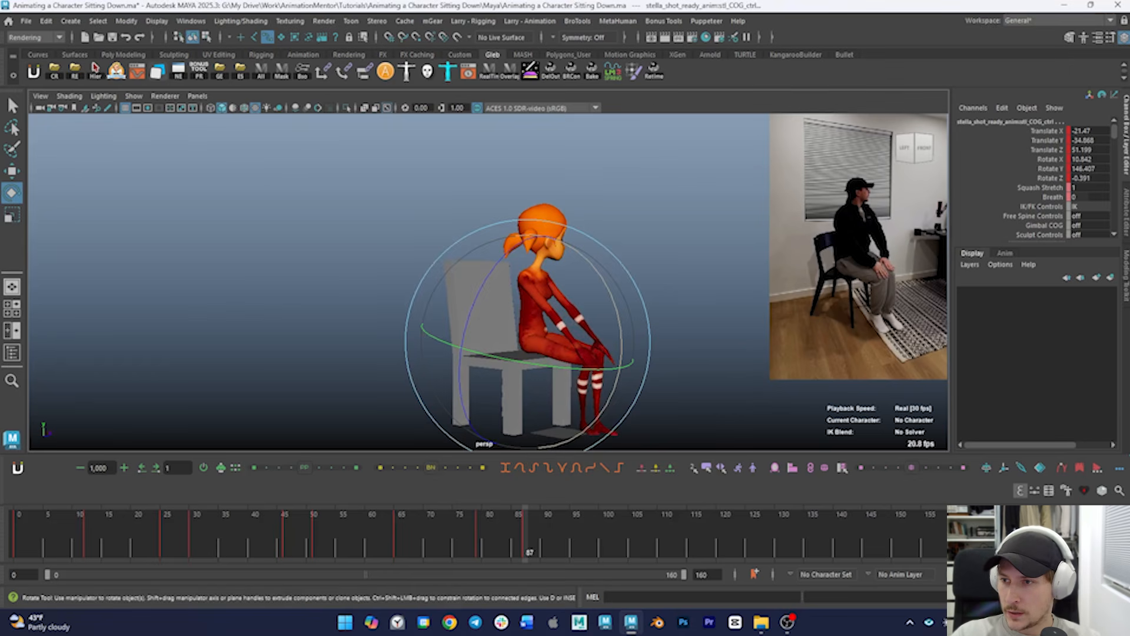
Rotate the right IK hand on frame 87 to about -48 in X and 214 in Y so it follows the thigh
{"action": "left_click", "coordinate": [577, 347]}
{"action": "key", "text": "w"}
{"action": "left_click_drag", "start_coordinate": [543, 374], "coordinate": [595, 385], "text": "alt"}
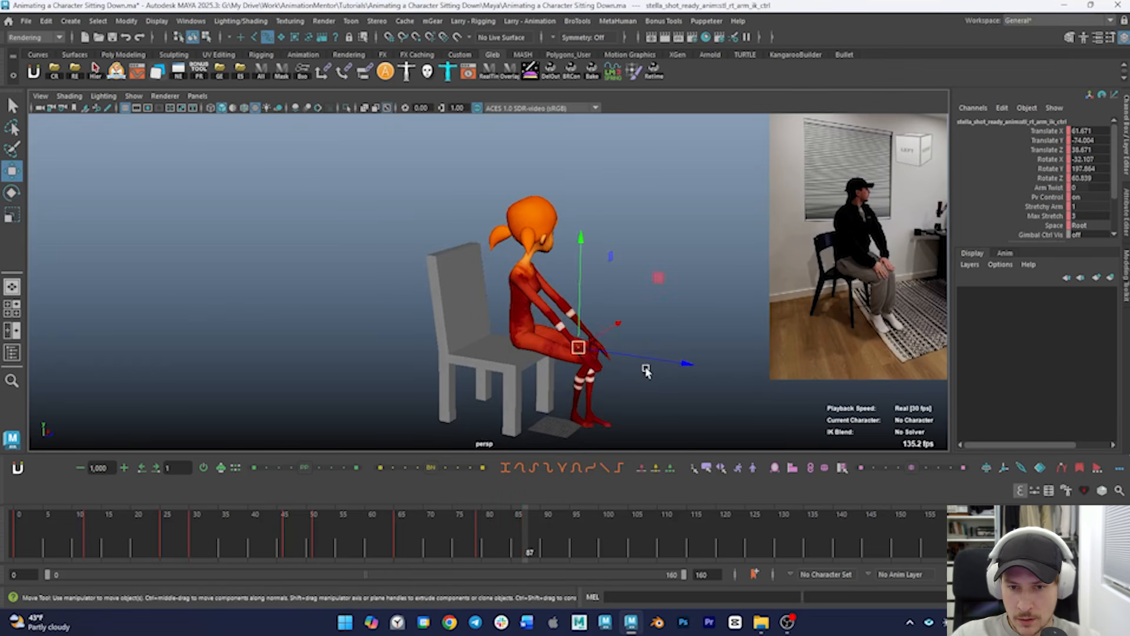
{"action": "key", "text": "e"}
{"action": "left_click_drag", "start_coordinate": [641, 352], "coordinate": [539, 350], "text": "alt"}
{"action": "key", "text": "w"}
{"action": "key", "text": "e"}
{"action": "left_click_drag", "start_coordinate": [514, 399], "coordinate": [501, 411]}
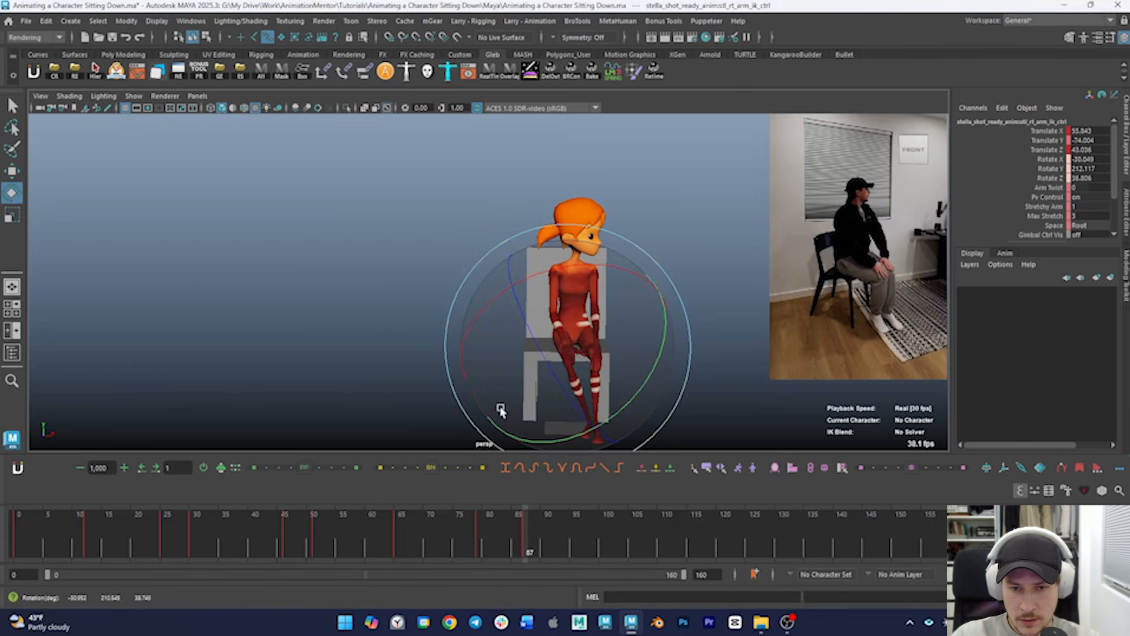
Move the right IK hand on frame 87 to about 59, -72 and 46 so it rests on the thigh
{"action": "key", "text": "w"}
{"action": "left_click_drag", "start_coordinate": [560, 309], "coordinate": [562, 317], "text": "alt"}
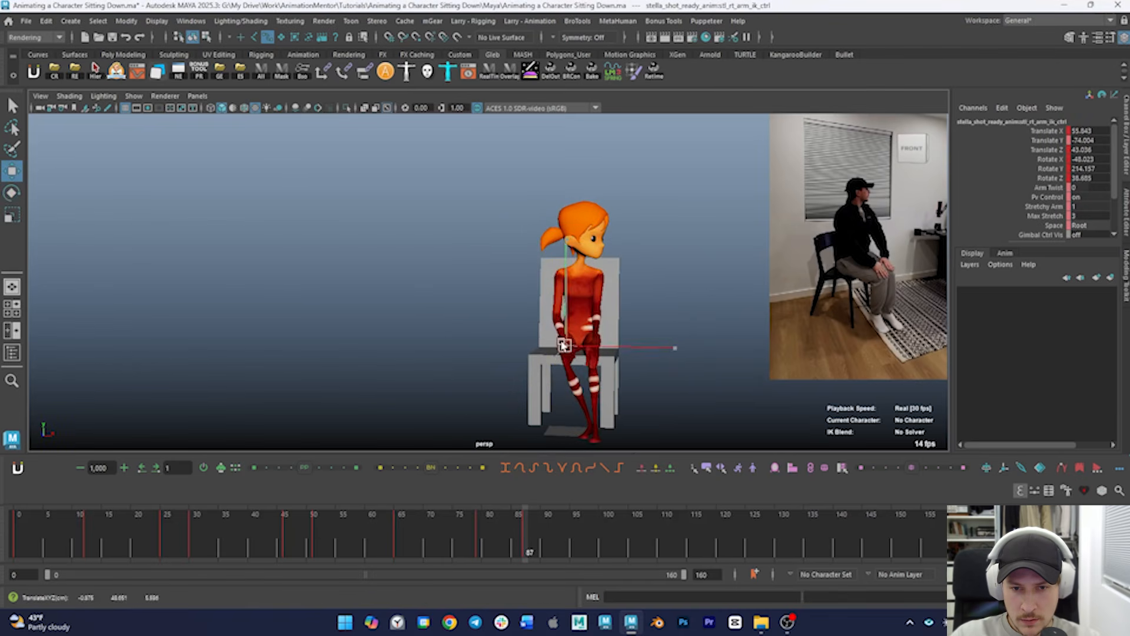
{"action": "left_click_drag", "start_coordinate": [683, 344], "coordinate": [681, 347], "text": "alt"}
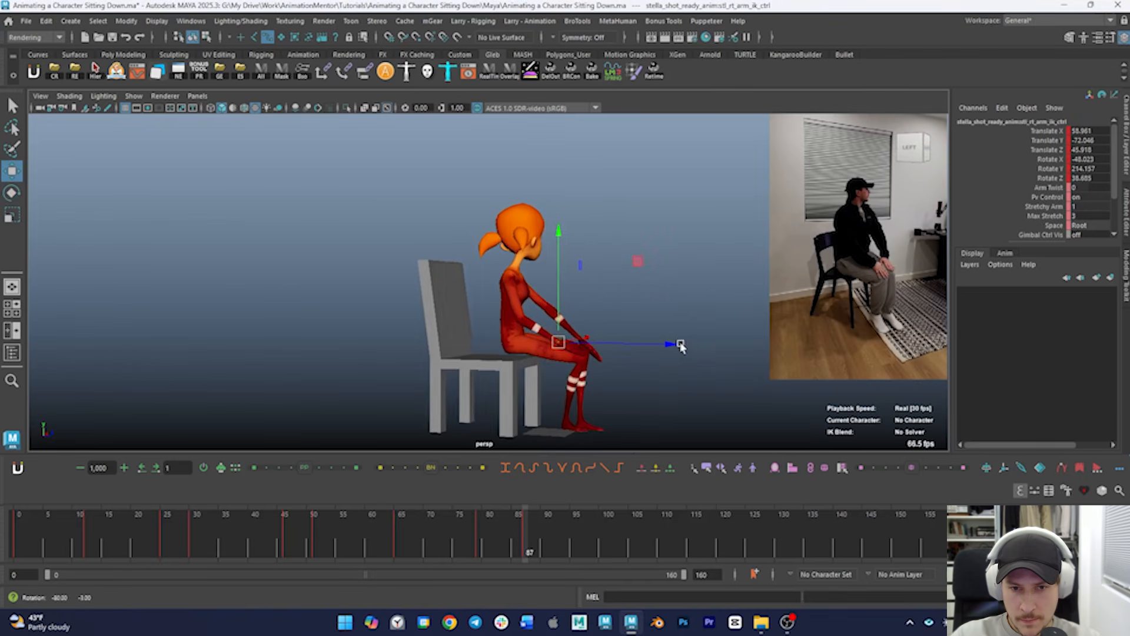
{"action": "right_click_drag", "start_coordinate": [605, 351], "coordinate": [673, 355], "text": "alt"}
{"action": "left_click_drag", "start_coordinate": [672, 355], "coordinate": [547, 391], "text": "alt"}
{"action": "key", "text": "e"}
Place the left IK hand on the knee on frame 87 at about -63, -70 and 33, rotated to about -41, 73 and -41
{"action": "left_click", "coordinate": [639, 344]}
{"action": "left_click_drag", "start_coordinate": [638, 344], "coordinate": [424, 357], "text": "alt"}
{"action": "key", "text": "w"}
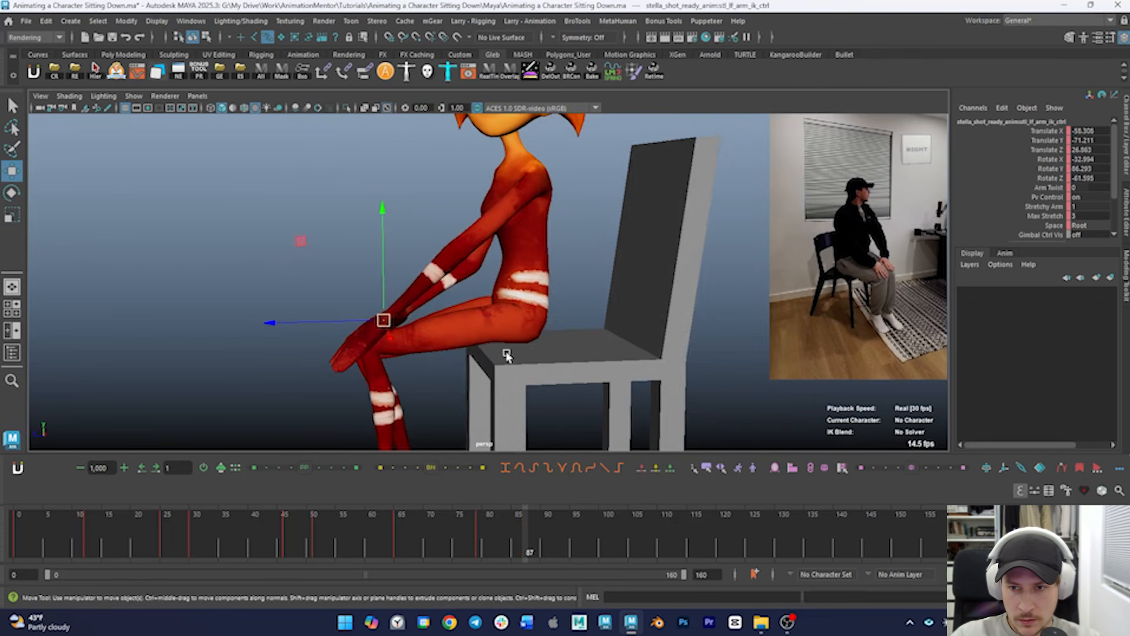
{"action": "left_click_drag", "start_coordinate": [383, 320], "coordinate": [535, 336]}
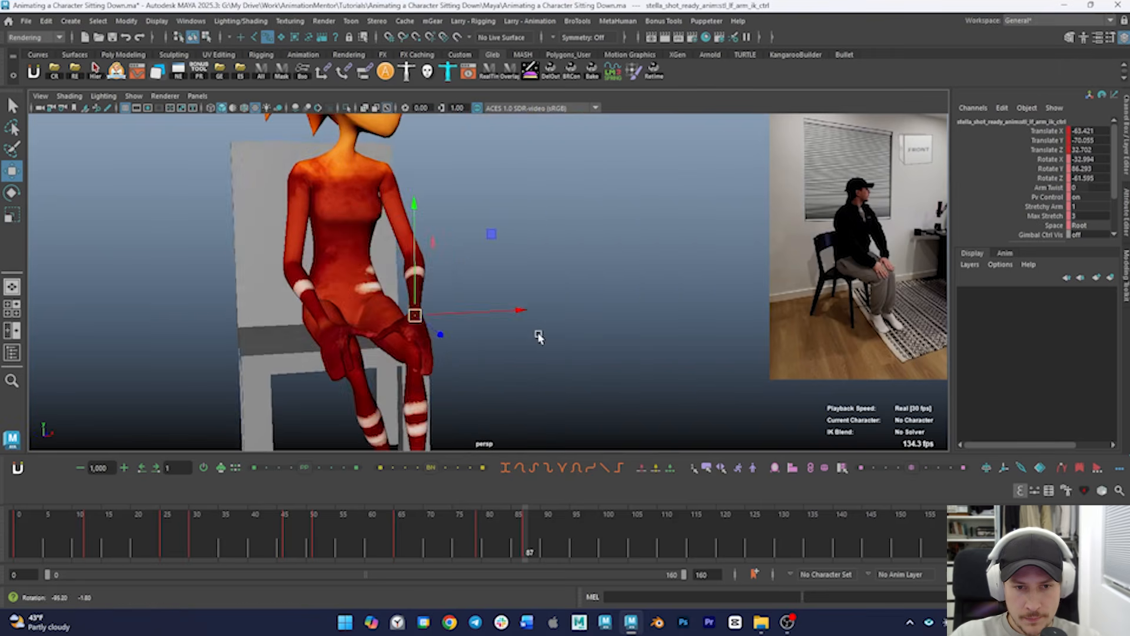
{"action": "key", "text": "e"}
{"action": "left_click_drag", "start_coordinate": [442, 373], "coordinate": [418, 339]}
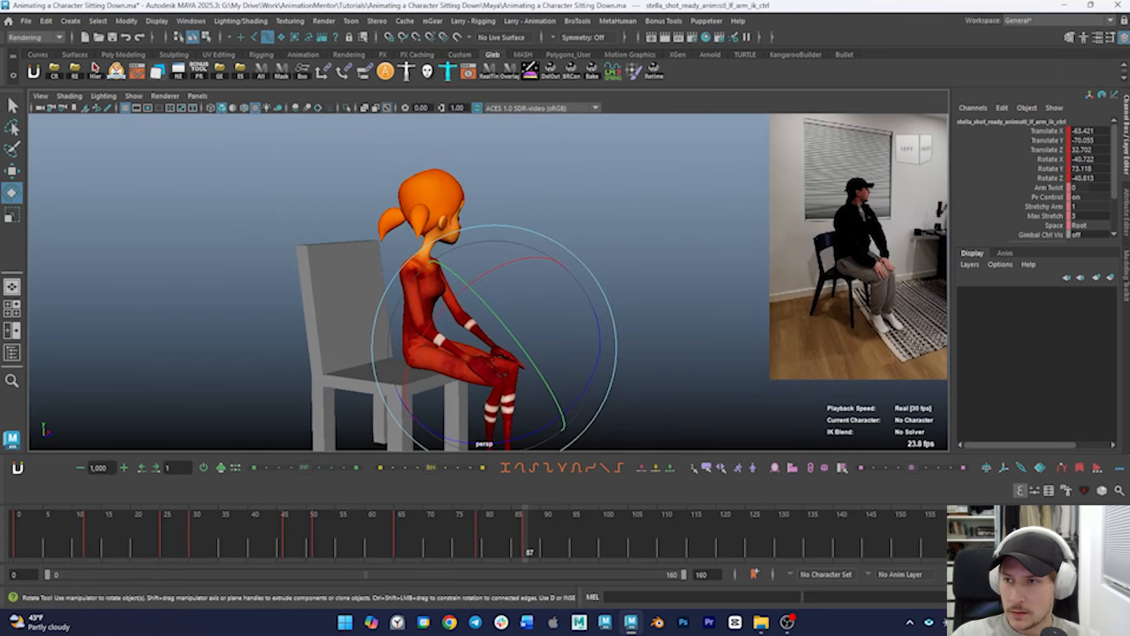
Rotate the head on frame 87 to about -6 in X and 20 in Y to match the reference
{"action": "left_click_drag", "start_coordinate": [752, 245], "coordinate": [505, 238], "text": "alt"}
{"action": "left_click_drag", "start_coordinate": [450, 219], "coordinate": [446, 286]}
{"action": "left_click_drag", "start_coordinate": [413, 218], "coordinate": [500, 296]}
{"action": "left_click_drag", "start_coordinate": [362, 289], "coordinate": [411, 272]}
{"action": "left_click_drag", "start_coordinate": [412, 125], "coordinate": [459, 213]}
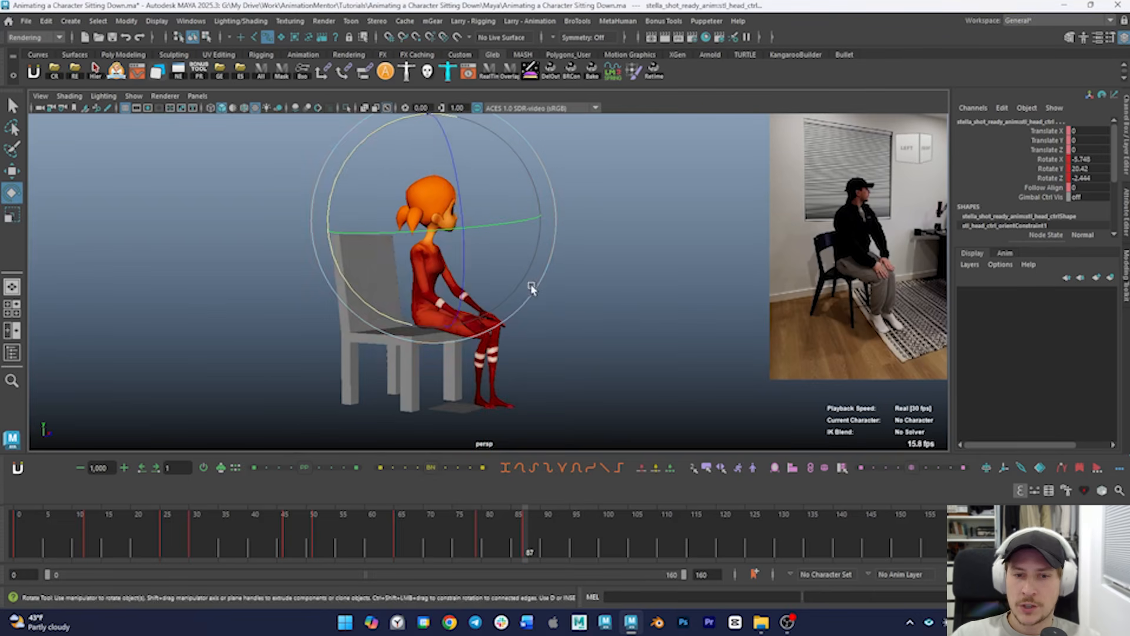
Key the whole character on frame 79 with a pose blended towards its neighbouring keys
{"action": "mouse_move", "coordinate": [487, 526]}
{"action": "left_mouse_down"}
{"action": "mouse_move", "coordinate": [429, 550]}
{"action": "mouse_move", "coordinate": [514, 542]}
{"action": "mouse_move", "coordinate": [377, 550]}
{"action": "mouse_move", "coordinate": [479, 546]}
{"action": "left_mouse_up"}
{"action": "key", "text": "s"}
{"action": "left_click_drag", "start_coordinate": [402, 546], "coordinate": [482, 550]}
{"action": "key", "text": "s"}
{"action": "left_click", "coordinate": [398, 541]}
{"action": "key", "text": "ctrl+z"}
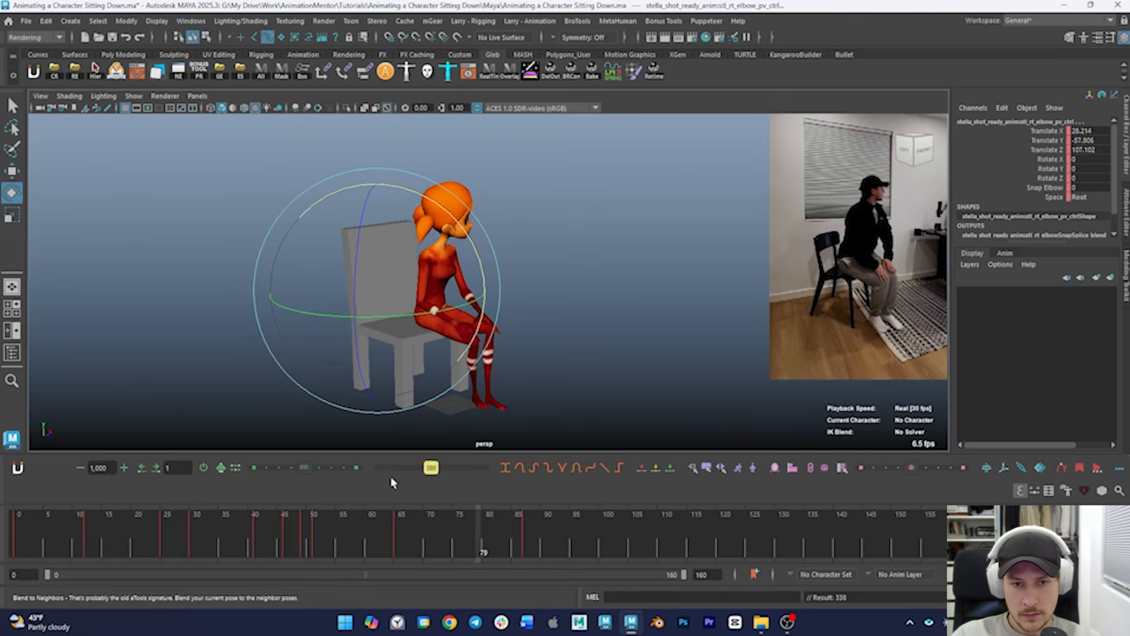
Key the COG on frame 72 at about -19, -35 and 48 to bring the hips down towards the seat
{"action": "mouse_move", "coordinate": [399, 542]}
{"action": "left_mouse_down"}
{"action": "mouse_move", "coordinate": [579, 534]}
{"action": "mouse_move", "coordinate": [416, 538]}
{"action": "left_mouse_up"}
{"action": "key", "text": "alt+d"}
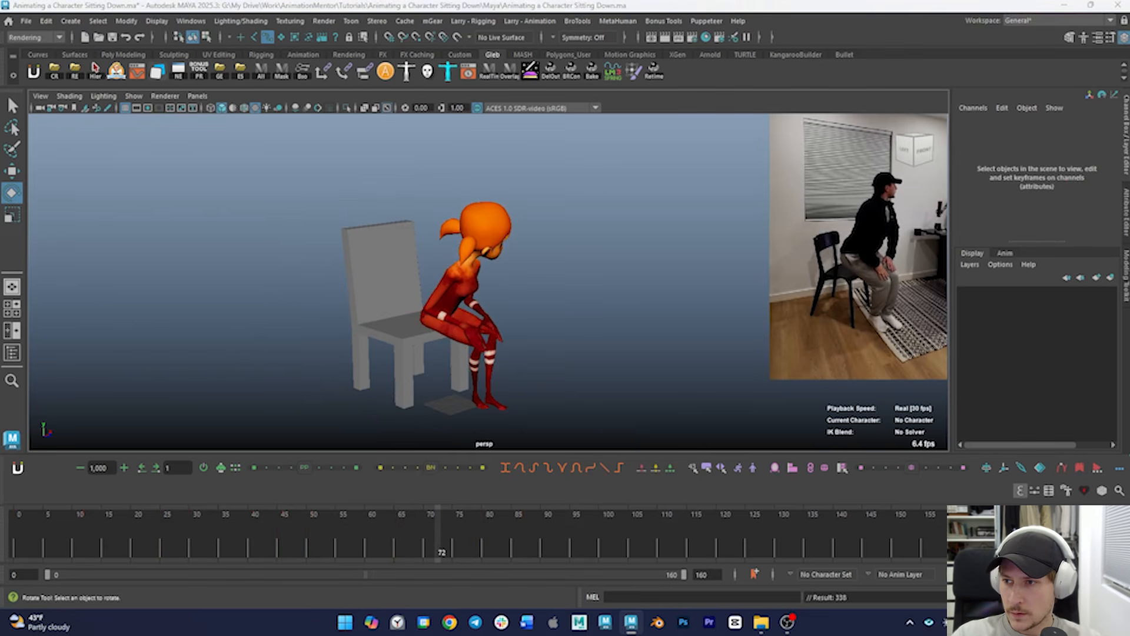
{"action": "key", "text": "ctrl+z"}
{"action": "key", "text": "w"}
{"action": "left_click_drag", "start_coordinate": [533, 324], "coordinate": [565, 318], "text": "alt"}
{"action": "left_click_drag", "start_coordinate": [431, 312], "coordinate": [443, 328]}
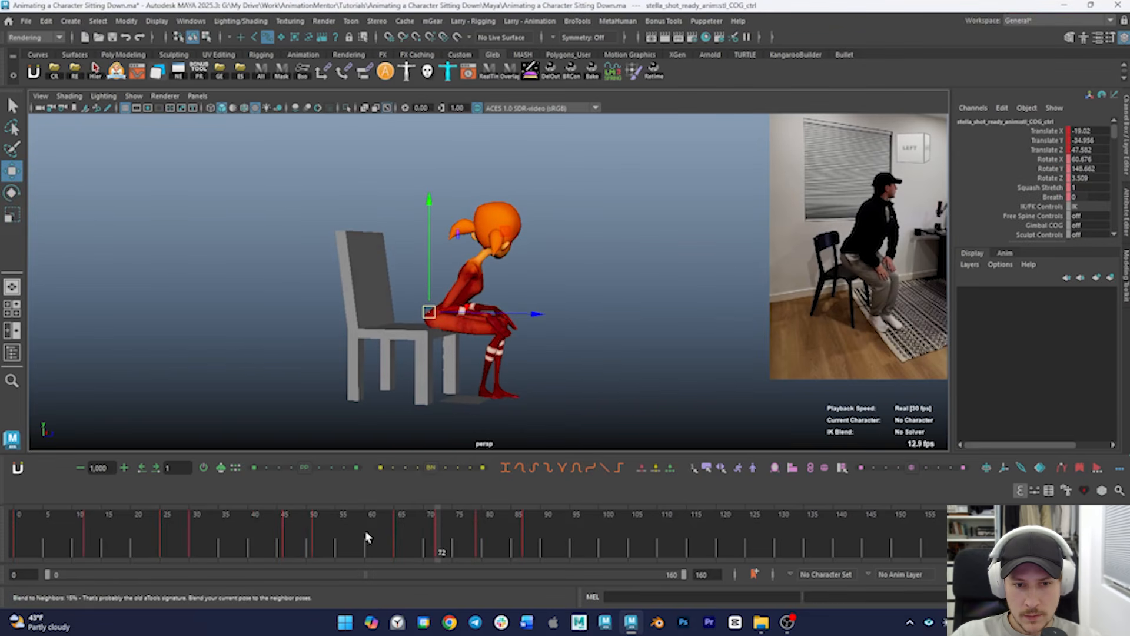
Lower the COG on frame 87 to about -39 in Y and lean it forward to about 18 in X
{"action": "left_click_drag", "start_coordinate": [424, 525], "coordinate": [524, 533]}
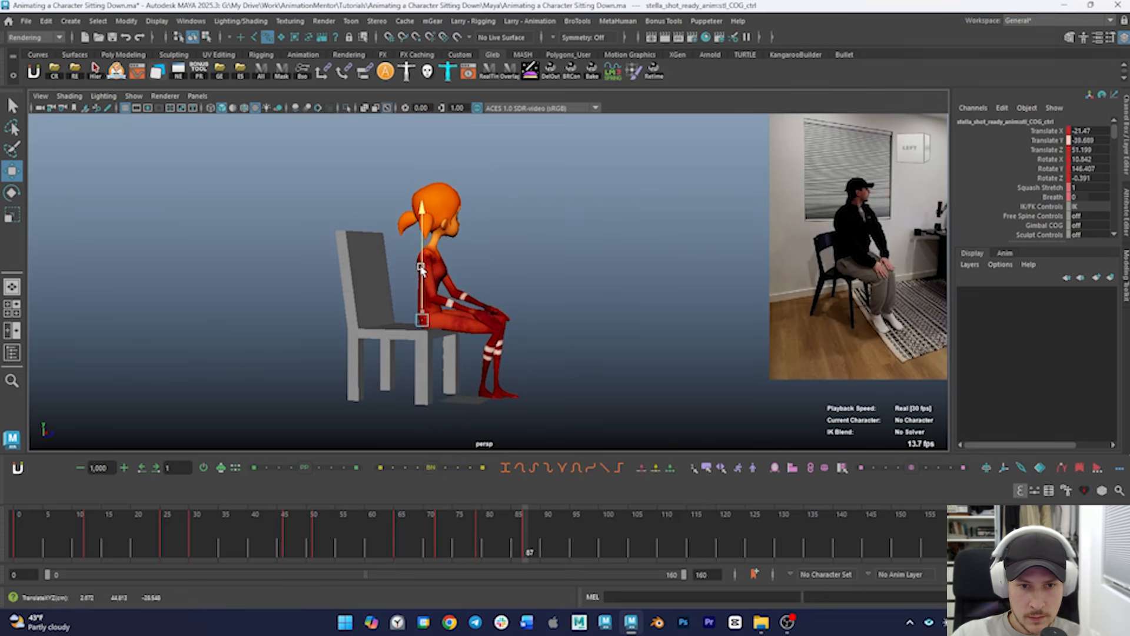
{"action": "mouse_move", "coordinate": [421, 268]}
{"action": "left_mouse_down", "text": "alt"}
{"action": "mouse_move", "coordinate": [343, 283]}
{"action": "mouse_move", "coordinate": [442, 276]}
{"action": "left_mouse_up", "text": "alt"}
{"action": "key", "text": "e"}
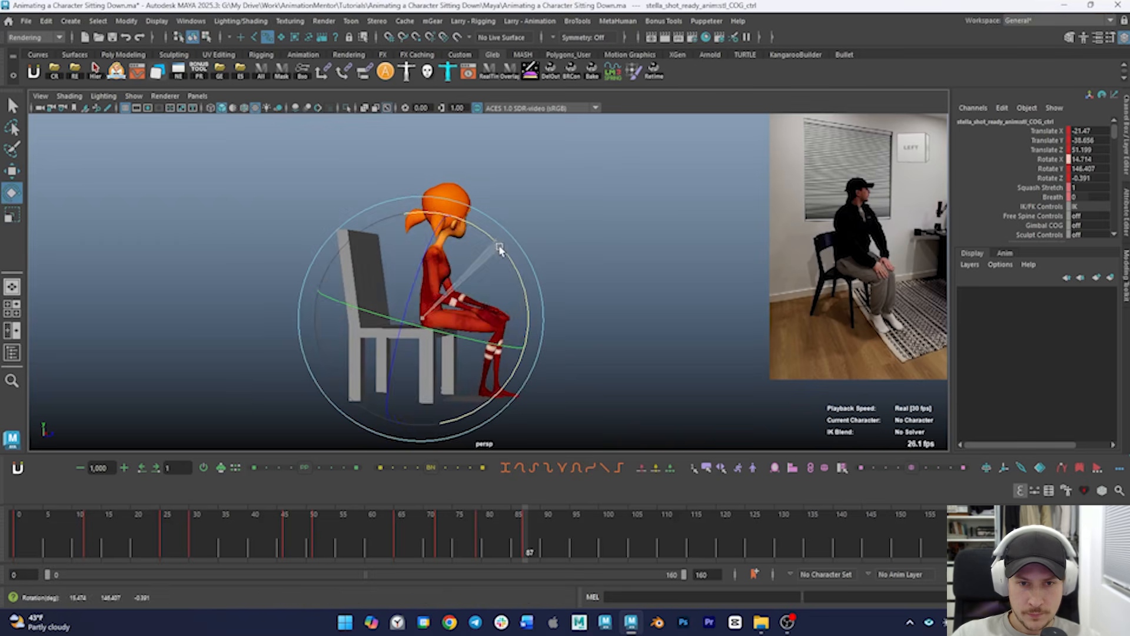
{"action": "left_click_drag", "start_coordinate": [500, 252], "coordinate": [475, 274]}
Rotate the lower spine on frame 87 to about -8 in X to straighten the back over the hips
{"action": "left_click", "coordinate": [471, 273]}
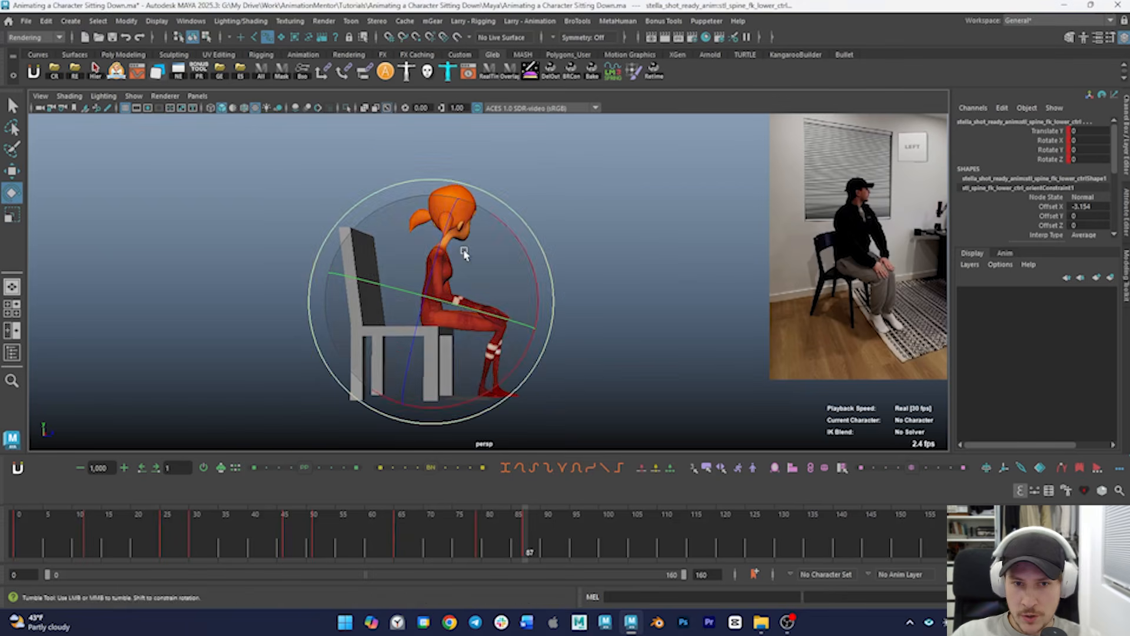
{"action": "left_click_drag", "start_coordinate": [510, 231], "coordinate": [401, 259]}
{"action": "left_click", "coordinate": [438, 209]}
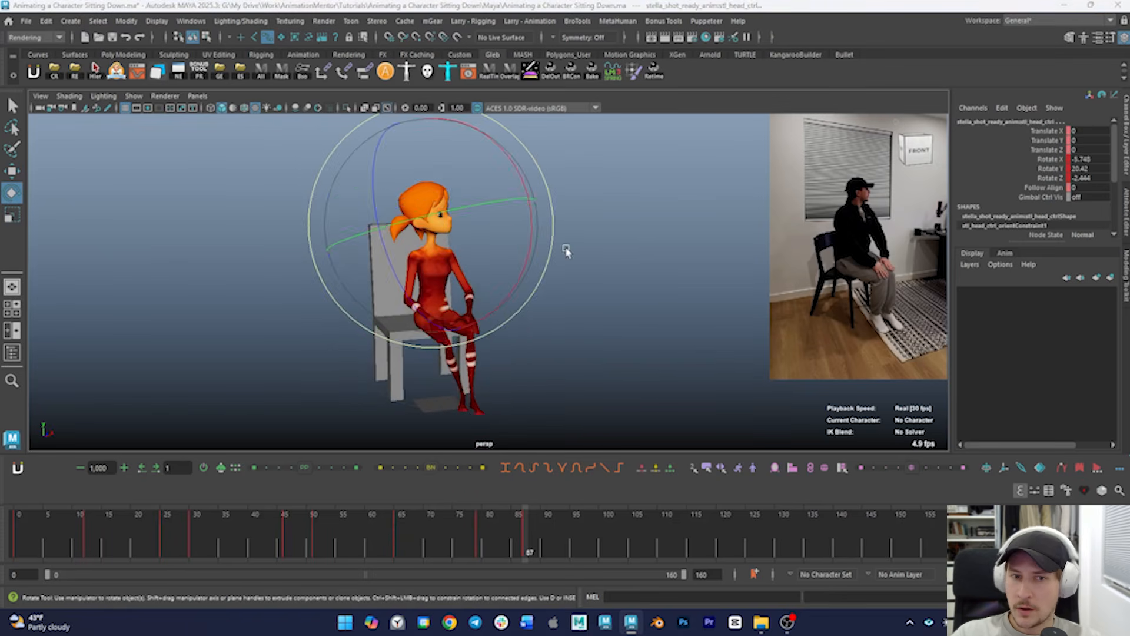
{"action": "left_click_drag", "start_coordinate": [568, 250], "coordinate": [477, 259], "text": "alt"}
{"action": "left_click_drag", "start_coordinate": [477, 259], "coordinate": [668, 279], "text": "alt"}
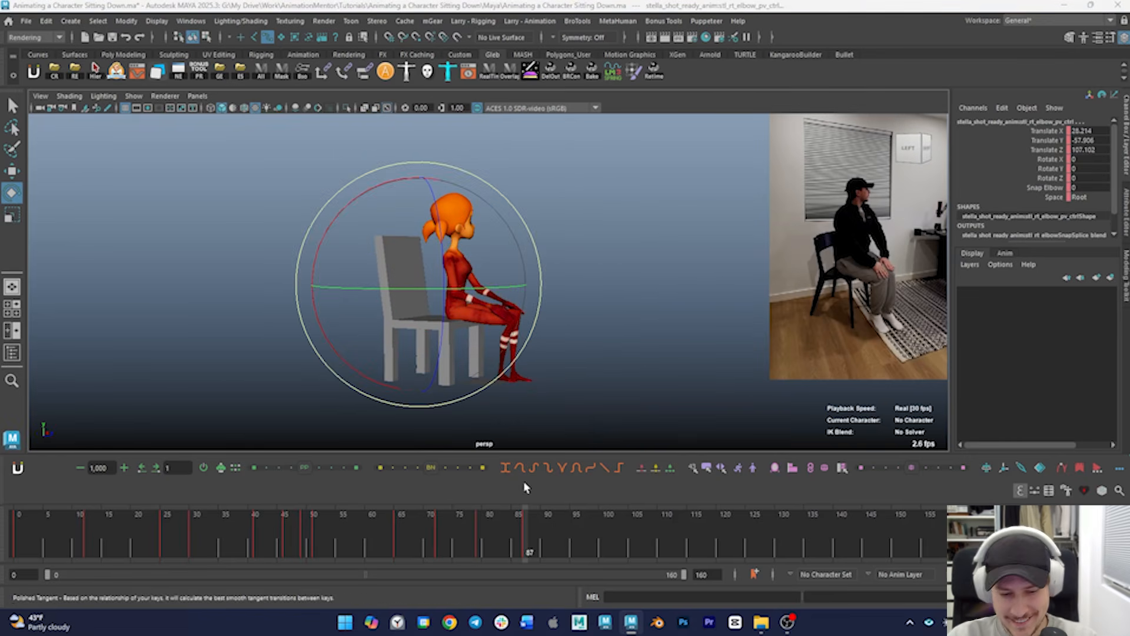
Remove the character's key on frame 79 and go to frame 100 for the lean-back pose
{"action": "left_click_drag", "start_coordinate": [426, 547], "coordinate": [569, 543]}
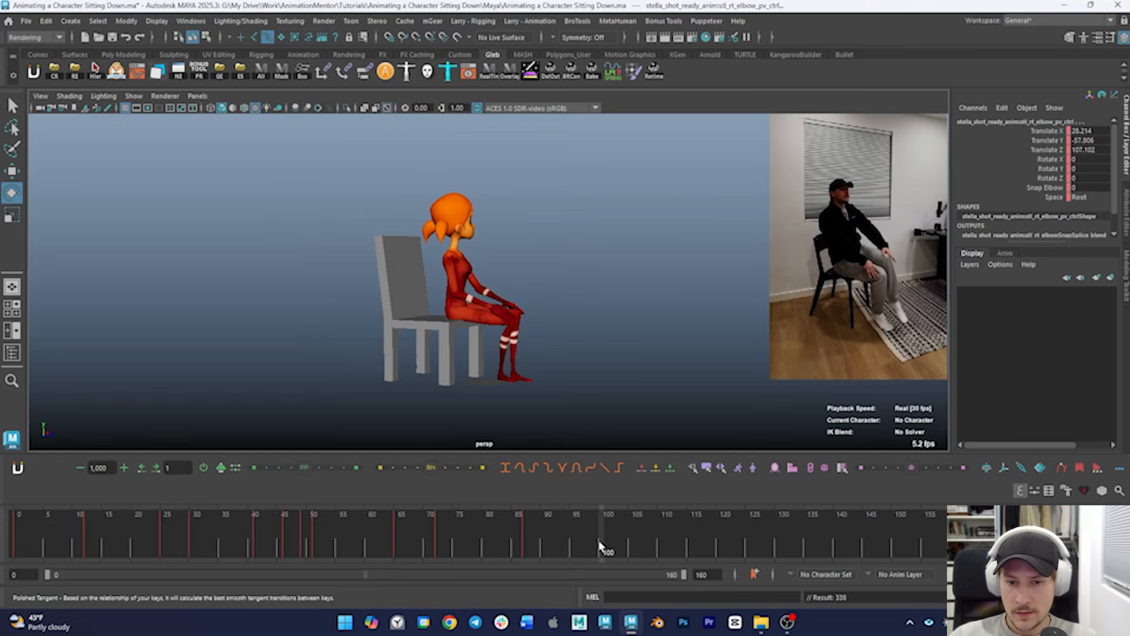
{"action": "left_click_drag", "start_coordinate": [601, 238], "coordinate": [518, 225], "text": "alt"}
{"action": "left_click_drag", "start_coordinate": [560, 244], "coordinate": [609, 285], "text": "alt"}
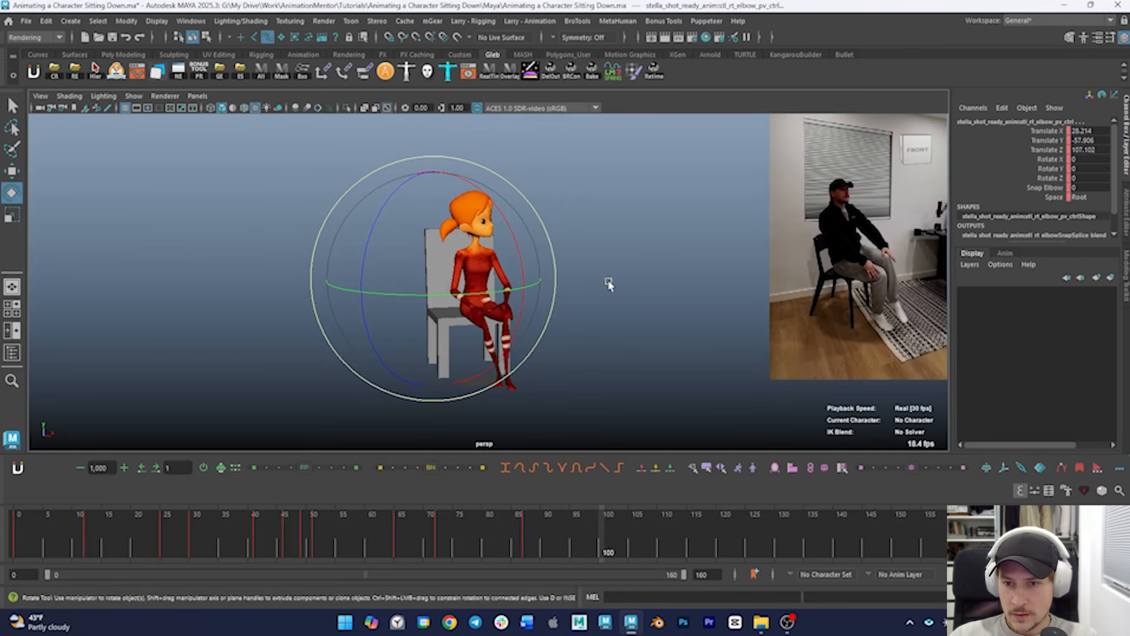
Rotate the lower spine on frame 100 to about -8, -9 and 11 so the torso leans back towards the chair
{"action": "key", "text": "ctrl+z"}
{"action": "key", "text": "ctrl+z"}
{"action": "key", "text": "ctrl+z"}
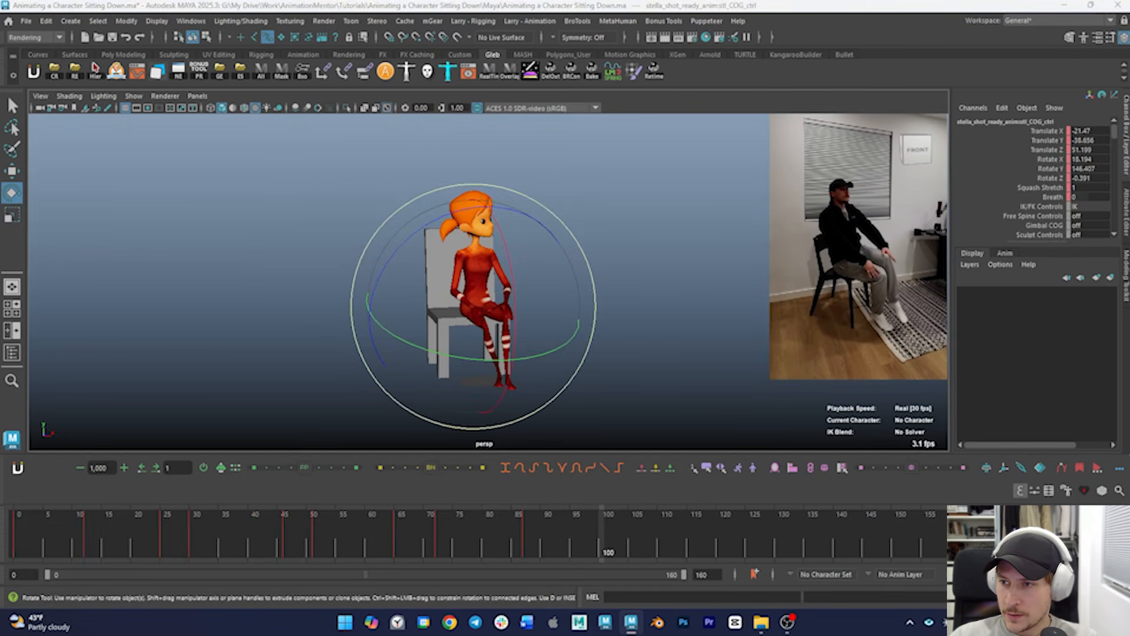
{"action": "left_click_drag", "start_coordinate": [560, 211], "coordinate": [554, 203]}
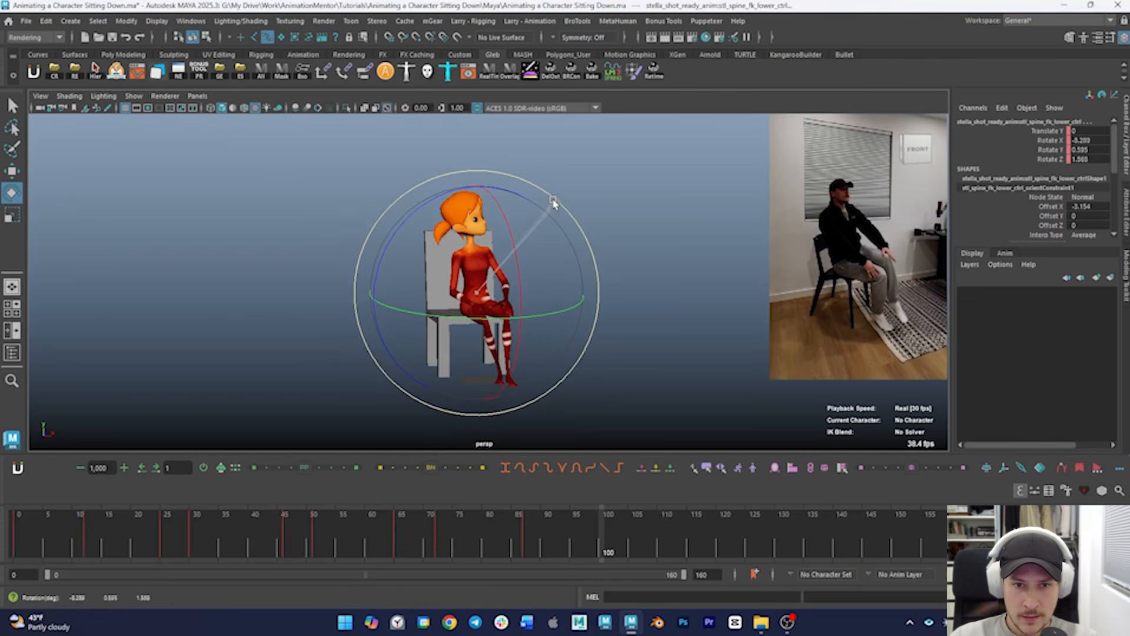
{"action": "left_click_drag", "start_coordinate": [553, 248], "coordinate": [535, 300], "text": "alt"}
{"action": "left_click_drag", "start_coordinate": [508, 539], "coordinate": [601, 535]}
{"action": "left_click_drag", "start_coordinate": [527, 411], "coordinate": [613, 373], "text": "alt"}
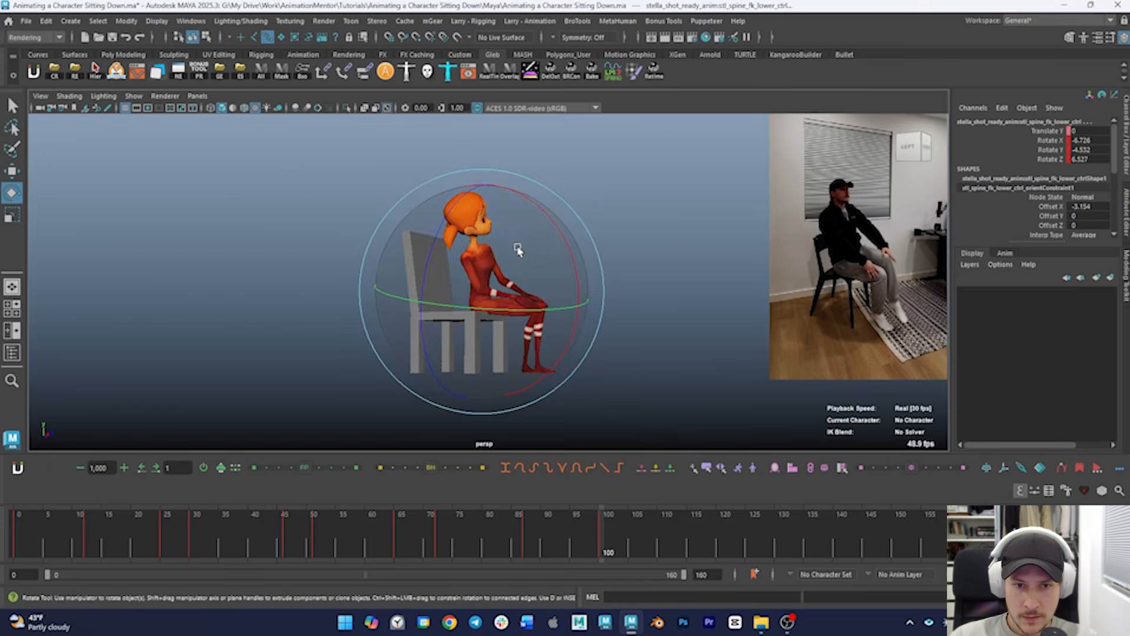
{"action": "left_click_drag", "start_coordinate": [497, 305], "coordinate": [526, 236]}
Soften the lower spine on frame 87 with Pull Push at -15%, and blend its frame 100 rotation to about -8, -7 and 8
{"action": "mouse_move", "coordinate": [507, 550]}
{"action": "left_mouse_down"}
{"action": "mouse_move", "coordinate": [600, 542]}
{"action": "mouse_move", "coordinate": [521, 545]}
{"action": "left_mouse_up"}
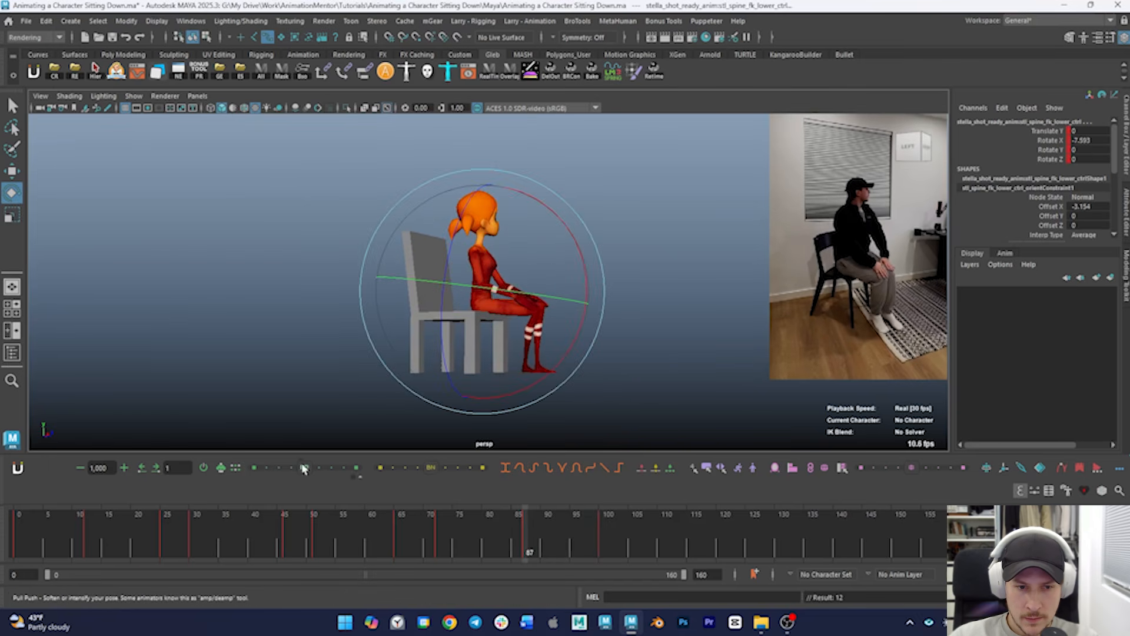
{"action": "left_click_drag", "start_coordinate": [283, 471], "coordinate": [274, 472]}
{"action": "left_click_drag", "start_coordinate": [385, 514], "coordinate": [601, 547]}
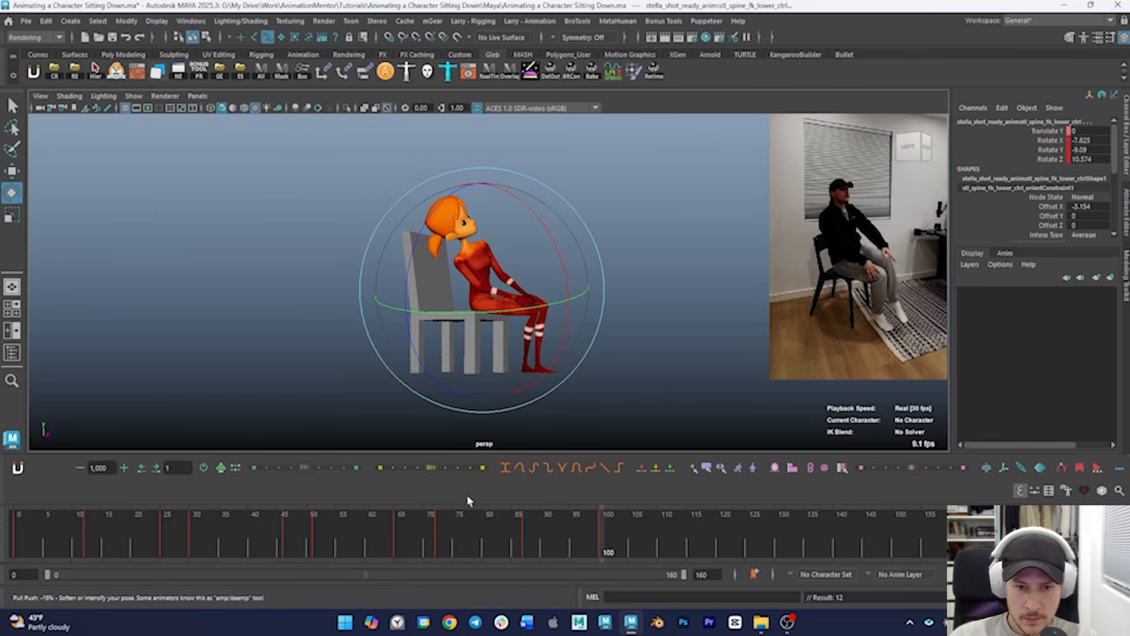
{"action": "left_click_drag", "start_coordinate": [422, 471], "coordinate": [405, 474]}
{"action": "left_click_drag", "start_coordinate": [495, 518], "coordinate": [602, 536]}
{"action": "left_click_drag", "start_coordinate": [623, 346], "coordinate": [614, 364], "text": "alt"}
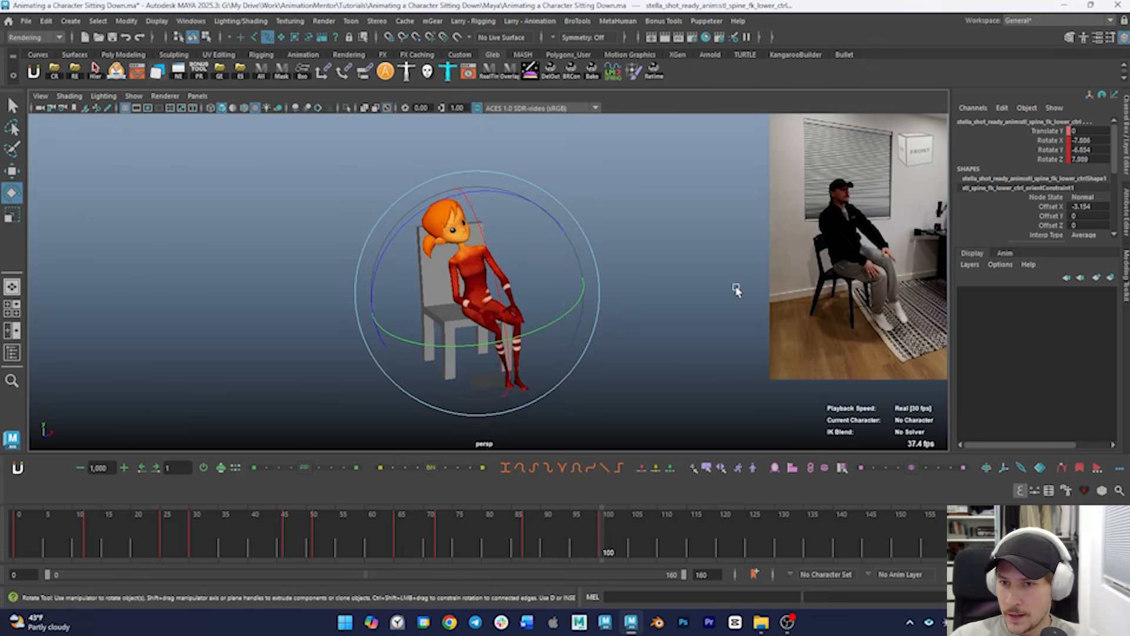
Lift the left IK hand off the knee on frame 100 to about -65, -60 and 35, rotated to about 57 in Y
{"action": "left_click", "coordinate": [514, 295]}
{"action": "key", "text": "w"}
{"action": "mouse_move", "coordinate": [525, 285]}
{"action": "left_mouse_down", "text": "alt"}
{"action": "mouse_move", "coordinate": [559, 288]}
{"action": "mouse_move", "coordinate": [511, 289]}
{"action": "left_mouse_up", "text": "alt"}
{"action": "key", "text": "e"}
{"action": "left_click_drag", "start_coordinate": [543, 298], "coordinate": [545, 252]}
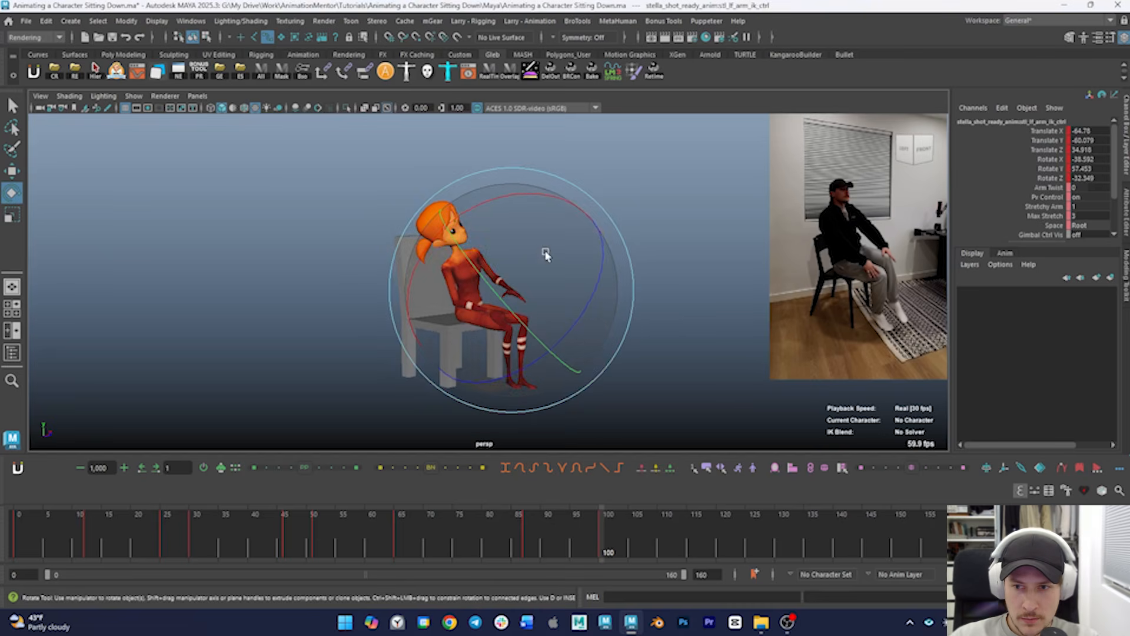
Place the right IK hand on frame 100 at about 60, -70 and 52, rotated to about -49, 190 and 52
{"action": "left_click", "coordinate": [524, 321]}
{"action": "key", "text": "w"}
{"action": "left_click_drag", "start_coordinate": [525, 324], "coordinate": [481, 309], "text": "alt"}
{"action": "key", "text": "e"}
{"action": "left_click", "coordinate": [457, 382]}
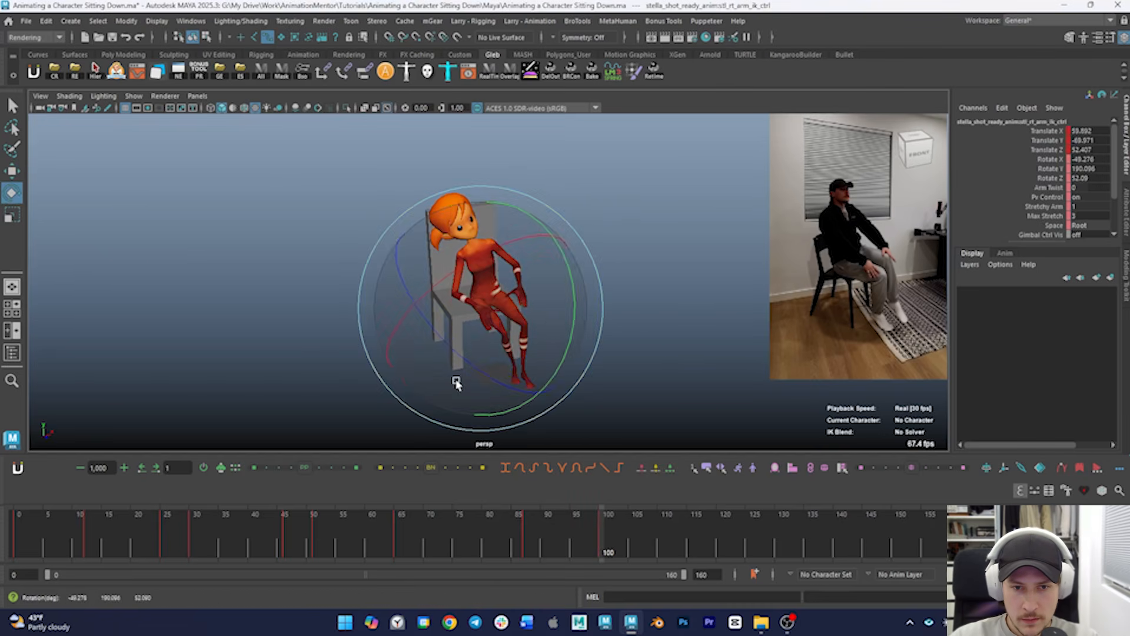
{"action": "left_click_drag", "start_coordinate": [483, 385], "coordinate": [511, 347], "text": "alt"}
{"action": "left_click_drag", "start_coordinate": [530, 532], "coordinate": [604, 541]}
Raise the left foot on frame 100 to about -6, 15 and 9, rotated to about 45, 144 and 3
{"action": "left_click", "coordinate": [527, 384]}
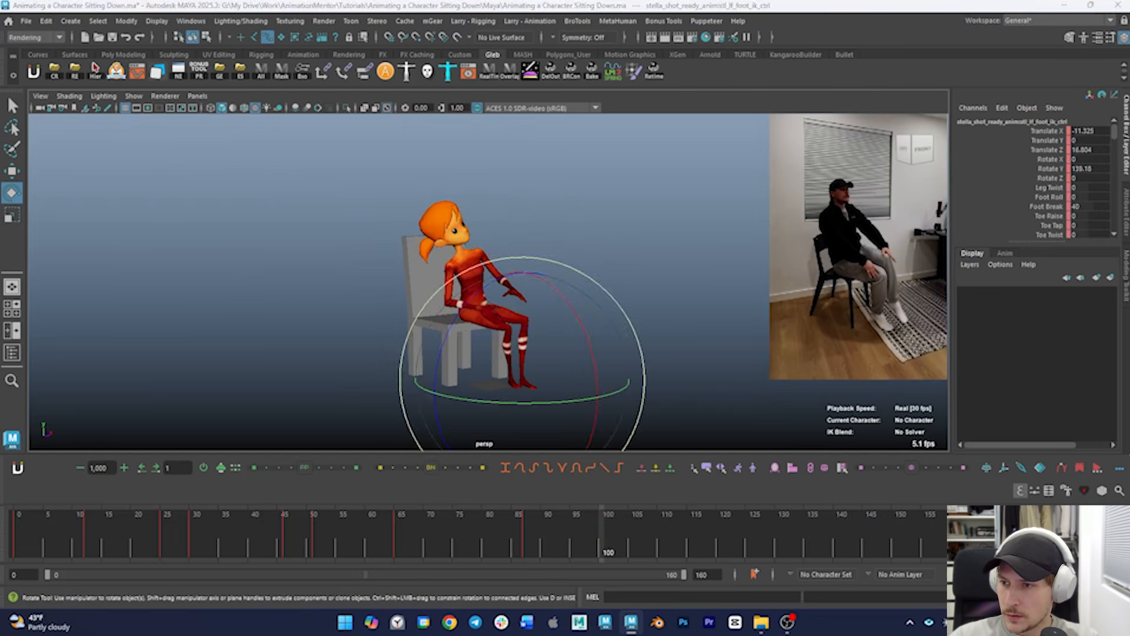
{"action": "key", "text": "w"}
{"action": "left_click_drag", "start_coordinate": [560, 332], "coordinate": [635, 327], "text": "alt"}
{"action": "left_click_drag", "start_coordinate": [525, 376], "coordinate": [552, 357]}
{"action": "key", "text": "e"}
{"action": "left_click_drag", "start_coordinate": [559, 354], "coordinate": [518, 353], "text": "alt"}
{"action": "left_click_drag", "start_coordinate": [567, 323], "coordinate": [538, 363]}
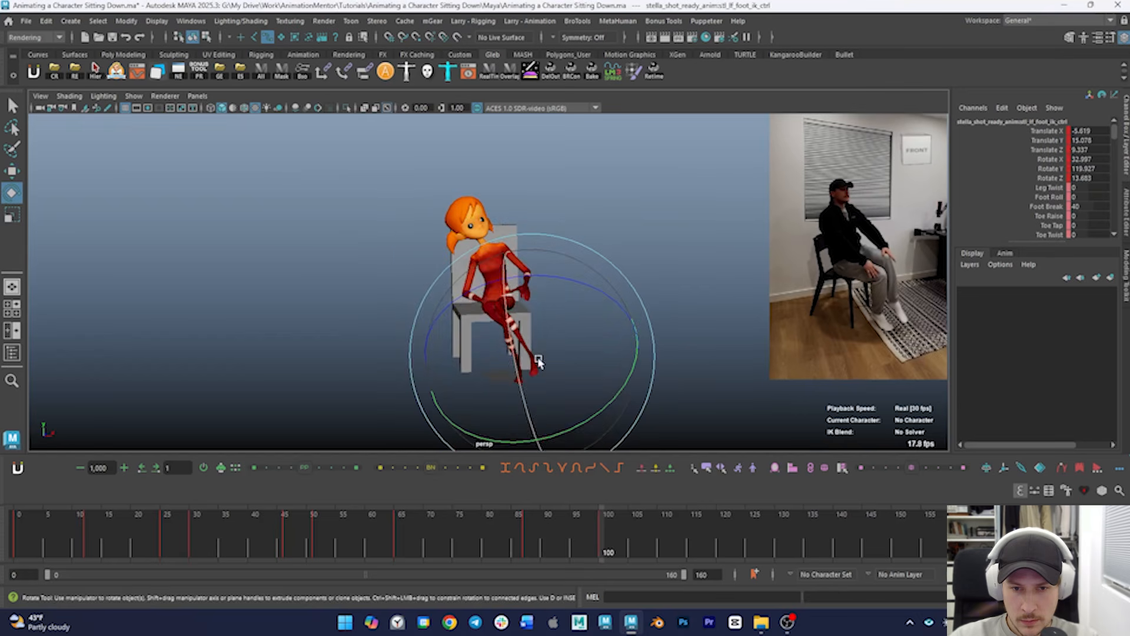
{"action": "left_click_drag", "start_coordinate": [593, 325], "coordinate": [497, 396]}
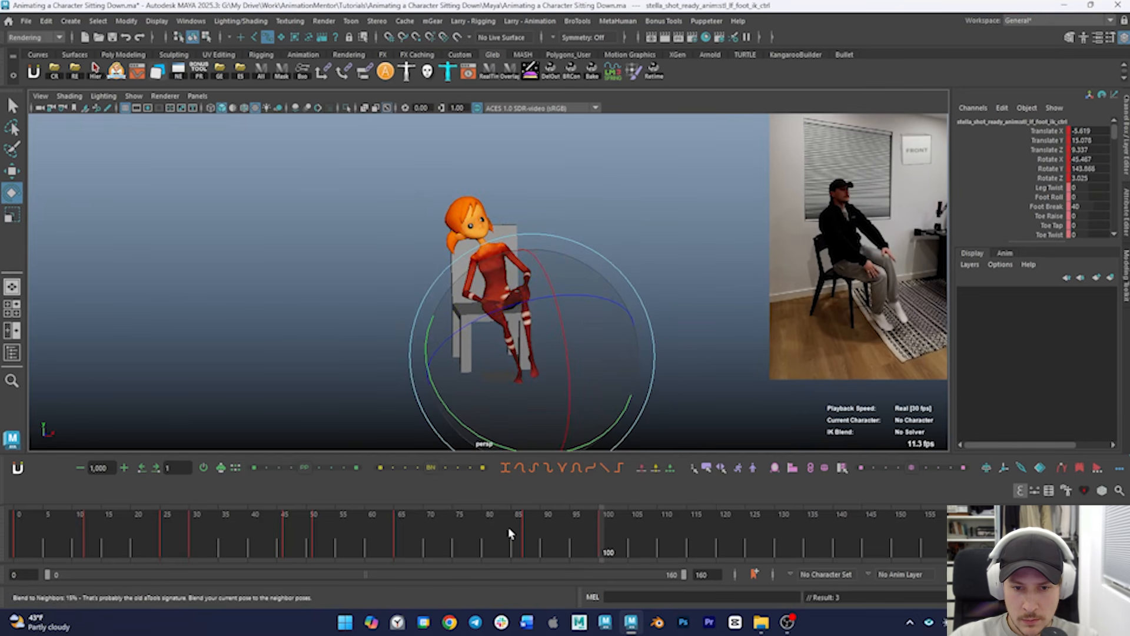
Play back the animation to examine how the sit-down flows into the lean back and leg lift
{"action": "key", "text": "alt+v"}
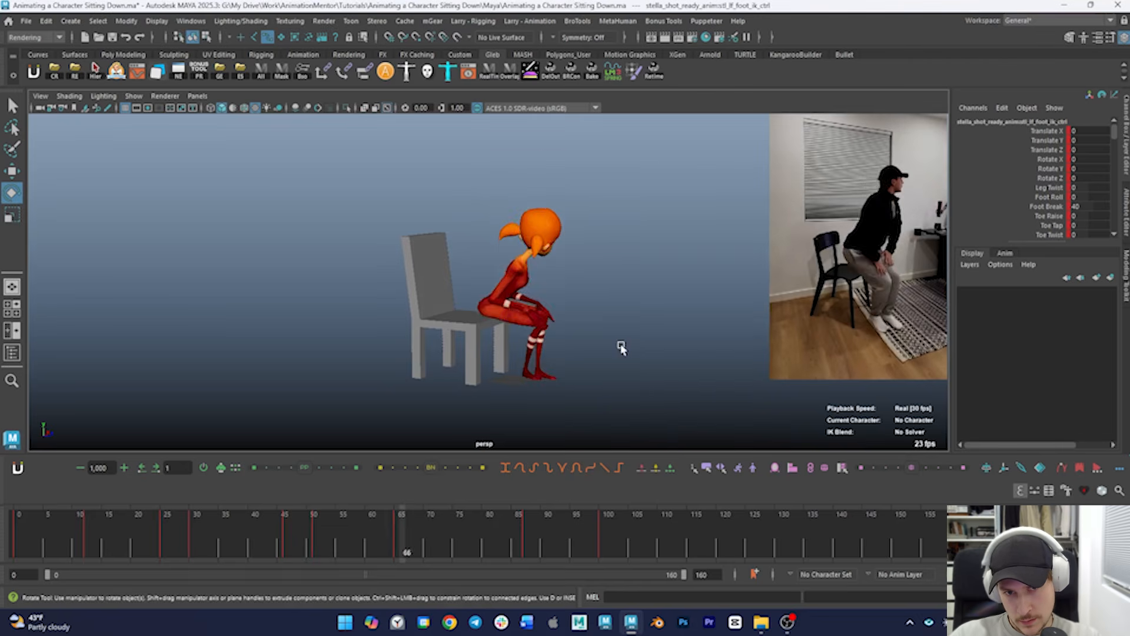
{"action": "key", "text": "alt+v"}
{"action": "key", "text": "alt+v"}
{"action": "key", "text": "alt+v"}
Rotate the COG on frame 106 to about 10, 125 and -1 to lean the body further back
{"action": "mouse_move", "coordinate": [353, 541]}
{"action": "left_mouse_down"}
{"action": "mouse_move", "coordinate": [606, 537]}
{"action": "mouse_move", "coordinate": [658, 549]}
{"action": "mouse_move", "coordinate": [643, 549]}
{"action": "left_mouse_up"}
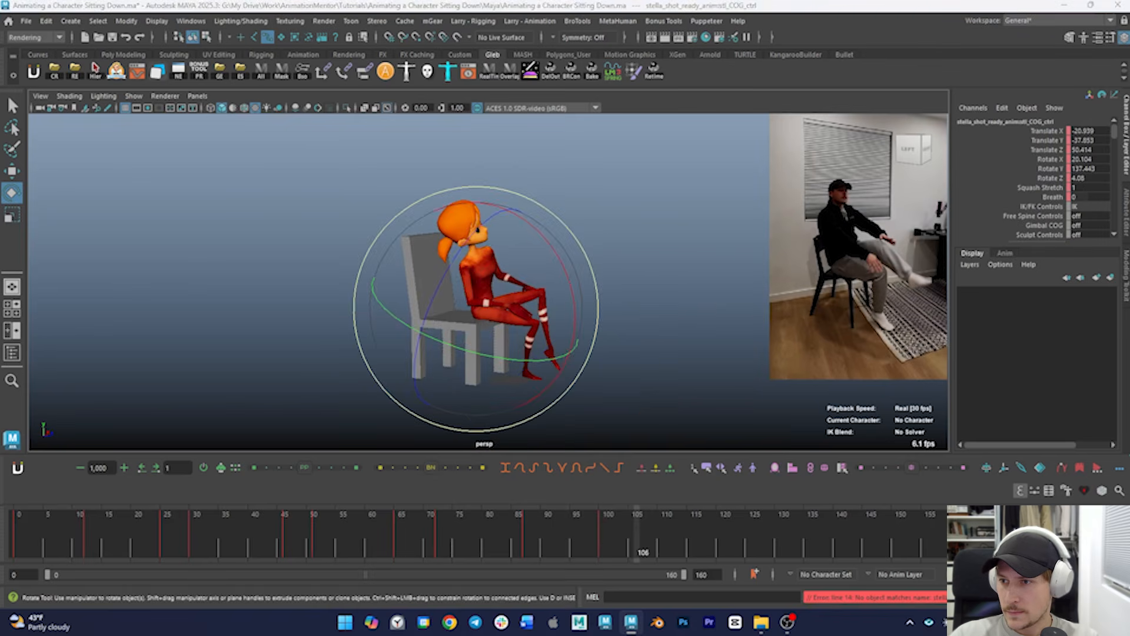
{"action": "left_click_drag", "start_coordinate": [519, 285], "coordinate": [497, 286], "text": "alt"}
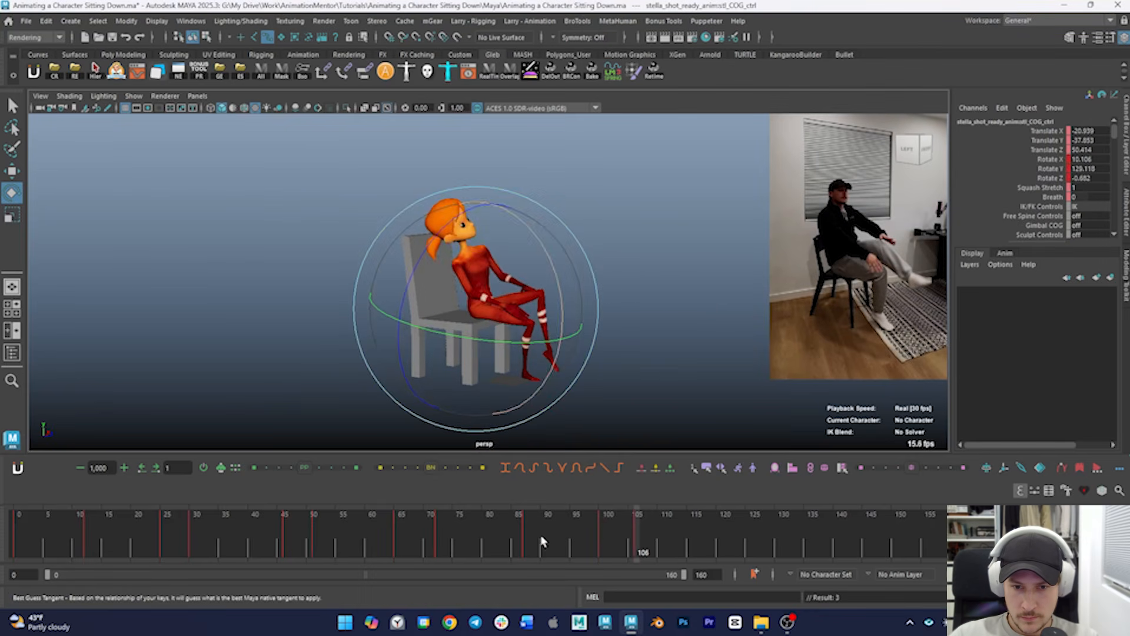
{"action": "left_click", "coordinate": [601, 540]}
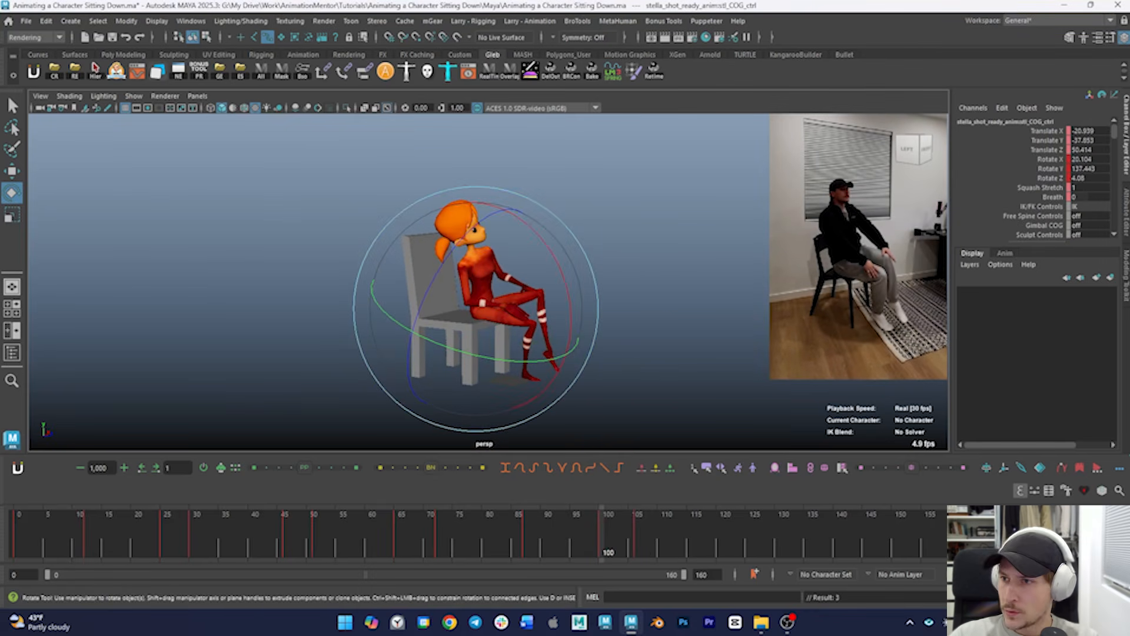
Zero the head's rotation on frame 100 and rotate the head anew to match the reference footage
{"action": "left_click", "coordinate": [475, 226]}
{"action": "left_click_drag", "start_coordinate": [523, 530], "coordinate": [601, 539]}
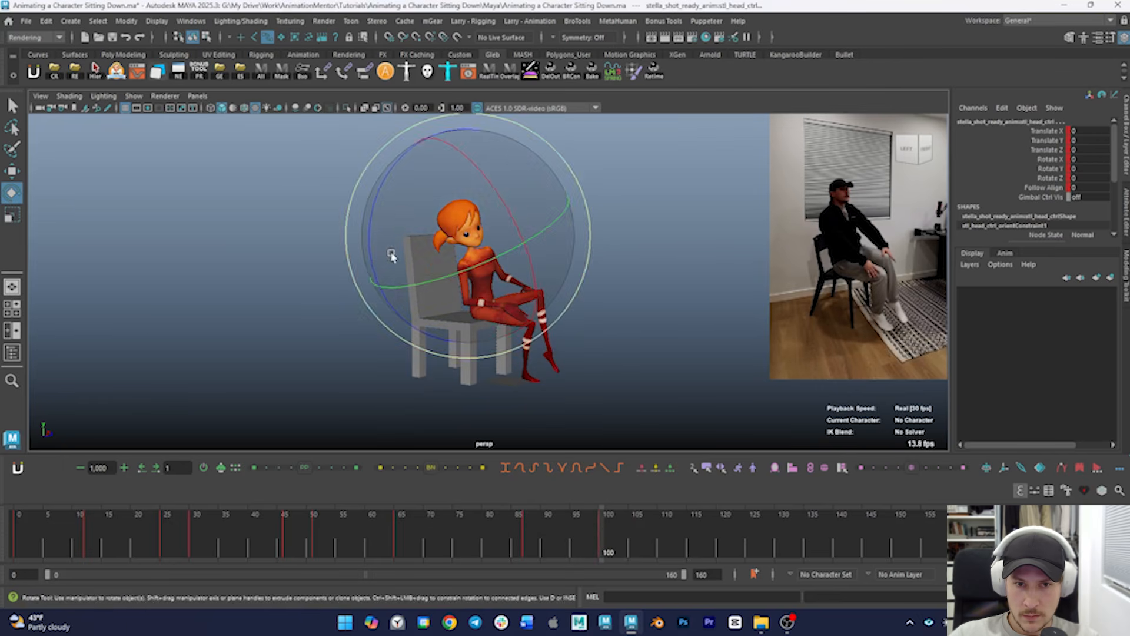
{"action": "left_click_drag", "start_coordinate": [391, 252], "coordinate": [404, 213]}
Key the whole character's leaned-back pose on frame 108 and delete the key on frame 106
{"action": "left_click_drag", "start_coordinate": [551, 528], "coordinate": [647, 533]}
{"action": "key", "text": "s"}
{"action": "left_click", "coordinate": [636, 543]}
{"action": "key", "text": "Delete"}
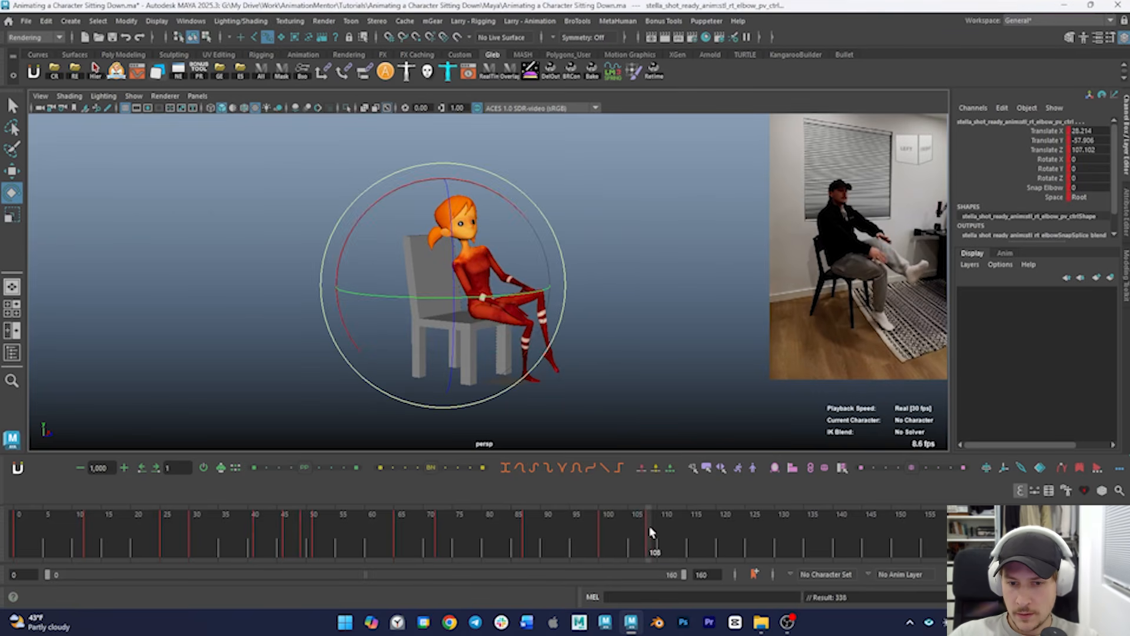
Refine the upper body on frame 108 by rotating the COG, right clavicle and head, with the head at about 2, 4 and -8
{"action": "key", "text": "alt+d"}
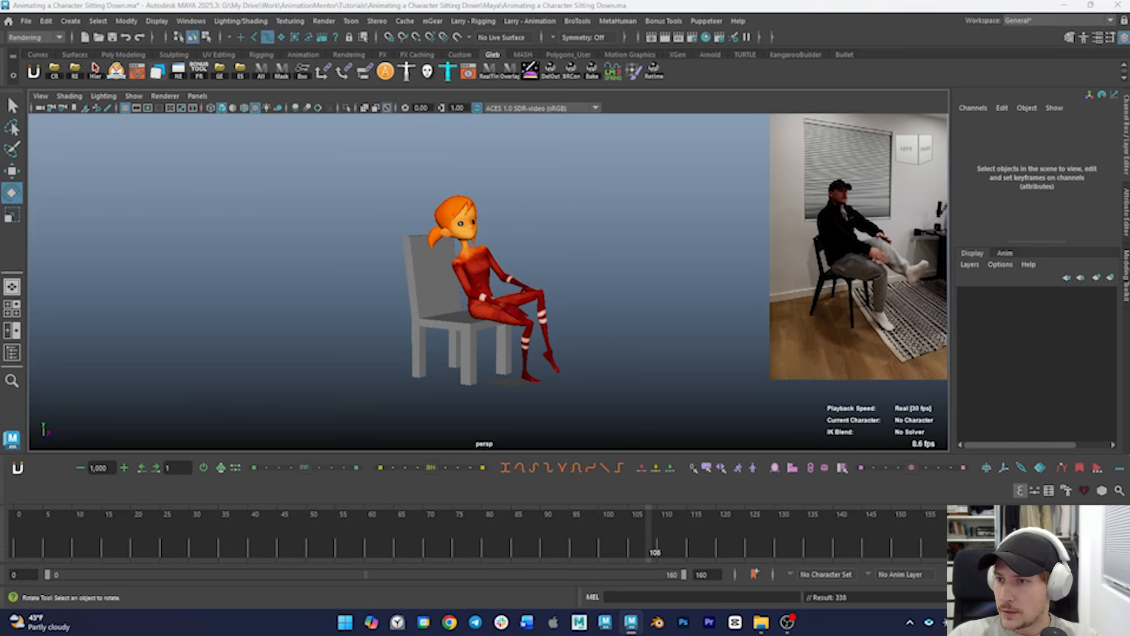
{"action": "key", "text": "ctrl+z"}
{"action": "left_click_drag", "start_coordinate": [688, 282], "coordinate": [574, 291], "text": "alt"}
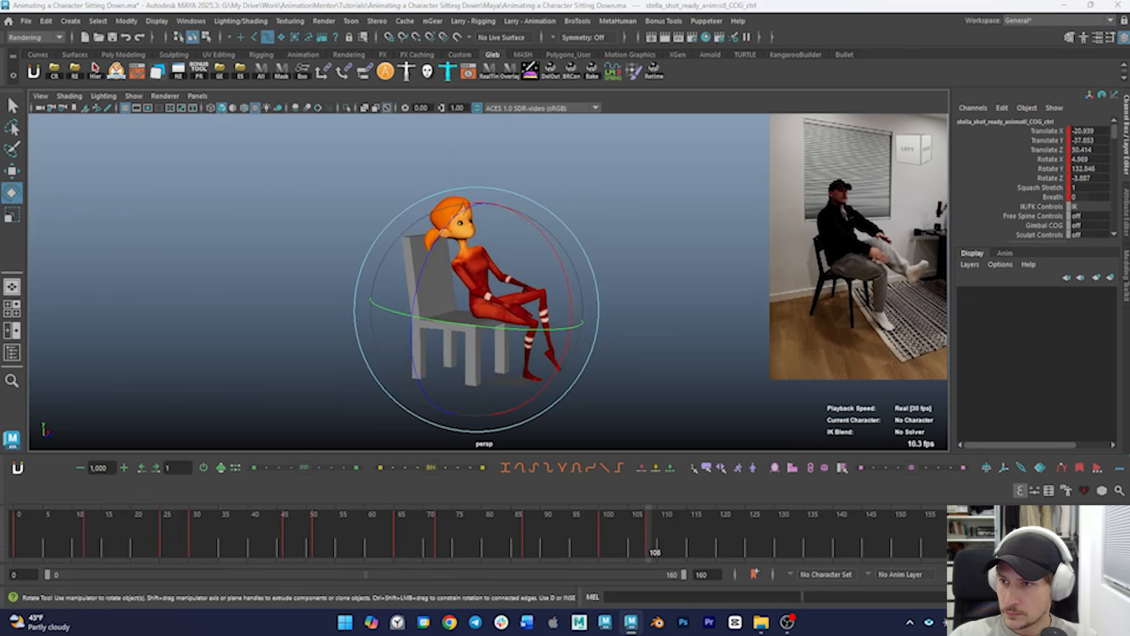
{"action": "key", "text": "w"}
{"action": "key", "text": "e"}
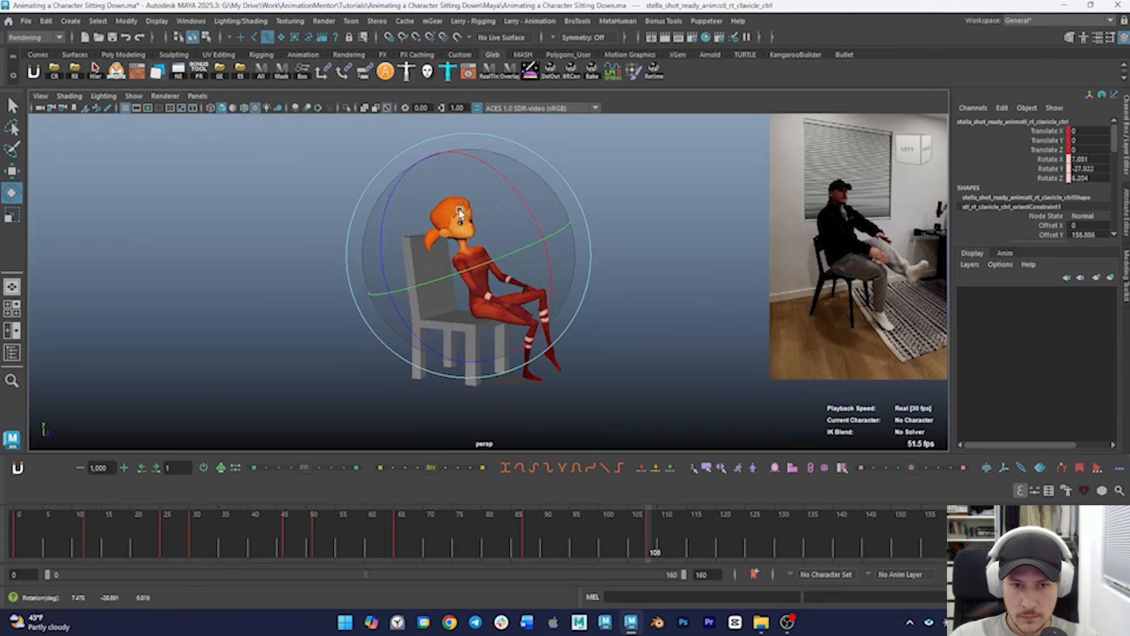
{"action": "left_click", "coordinate": [461, 213]}
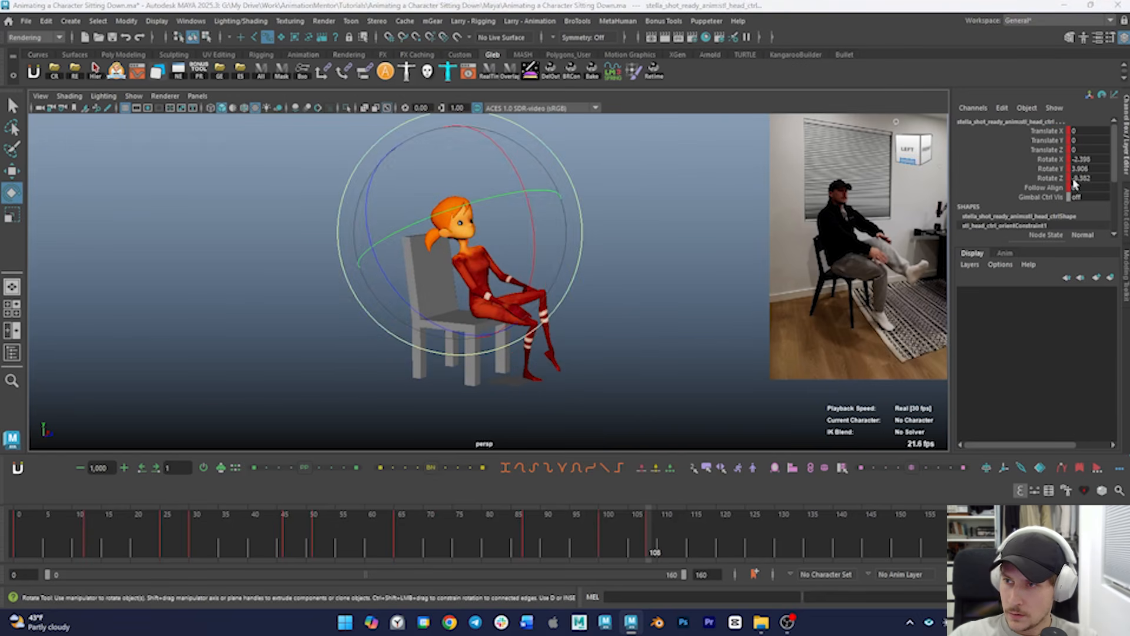
{"action": "left_click_drag", "start_coordinate": [497, 212], "coordinate": [505, 231]}
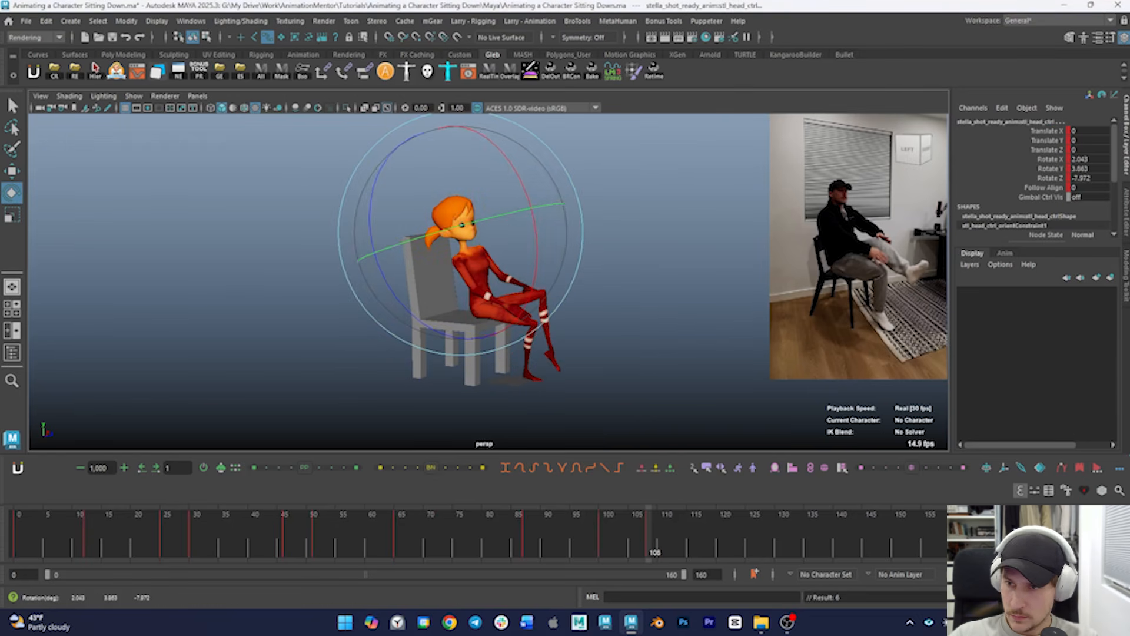
Lift and extend the left foot on frame 108 to about 26, 44, -3 and rotate it to about -59, 131, -16
{"action": "left_click", "coordinate": [551, 354]}
{"action": "key", "text": "w"}
{"action": "left_click_drag", "start_coordinate": [436, 374], "coordinate": [489, 373], "text": "alt"}
{"action": "left_click_drag", "start_coordinate": [559, 350], "coordinate": [580, 349]}
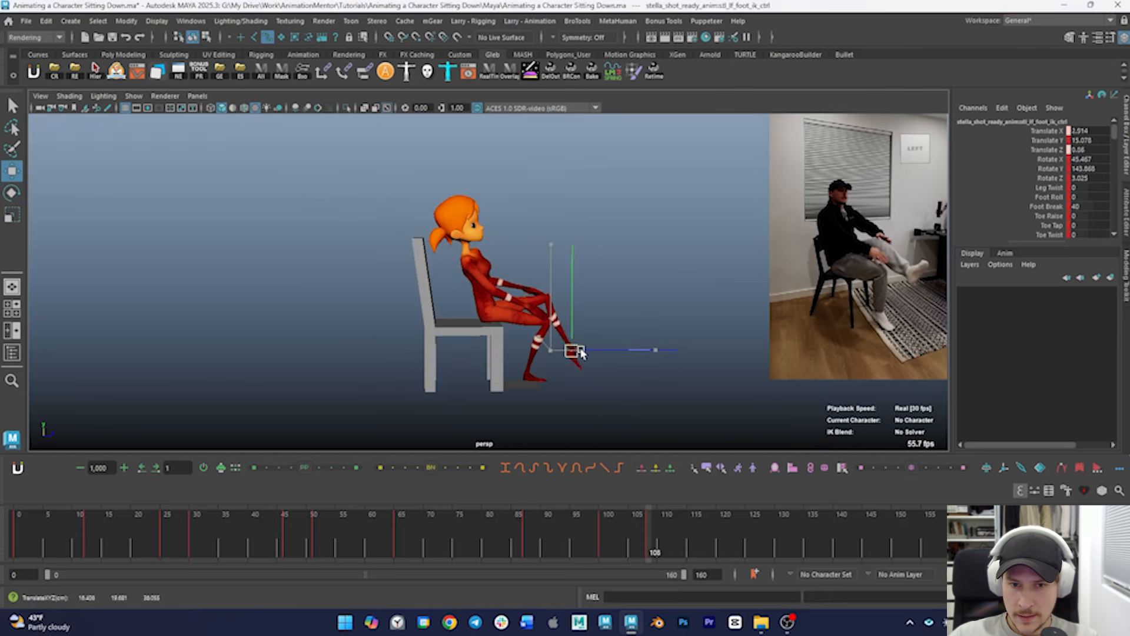
{"action": "key", "text": "e"}
{"action": "left_click_drag", "start_coordinate": [644, 265], "coordinate": [496, 219]}
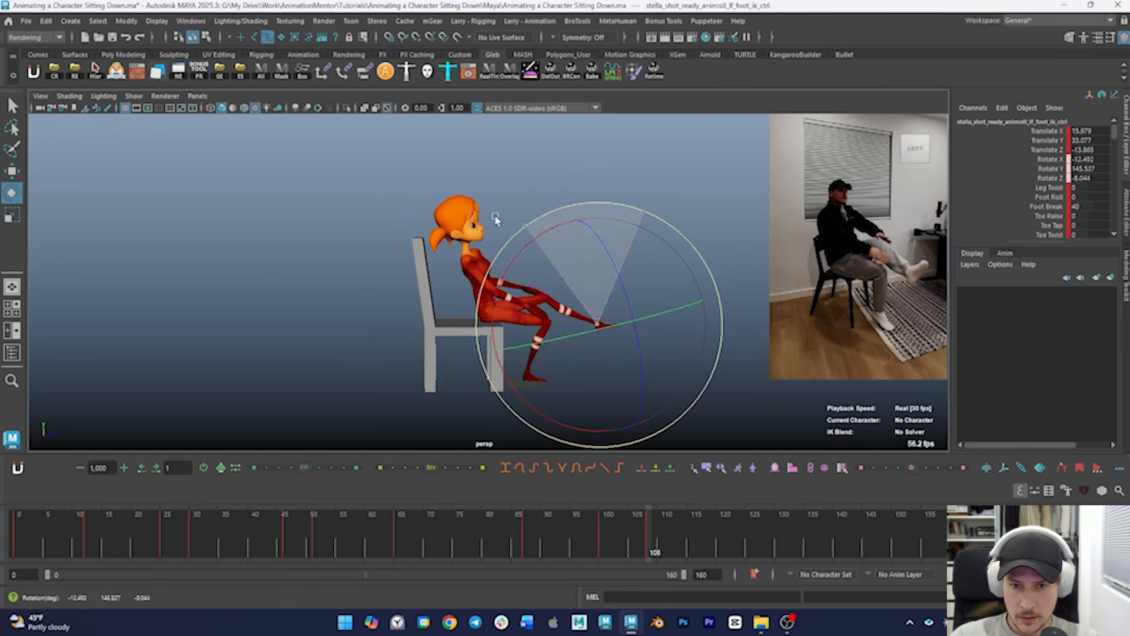
{"action": "left_click_drag", "start_coordinate": [420, 264], "coordinate": [368, 278]}
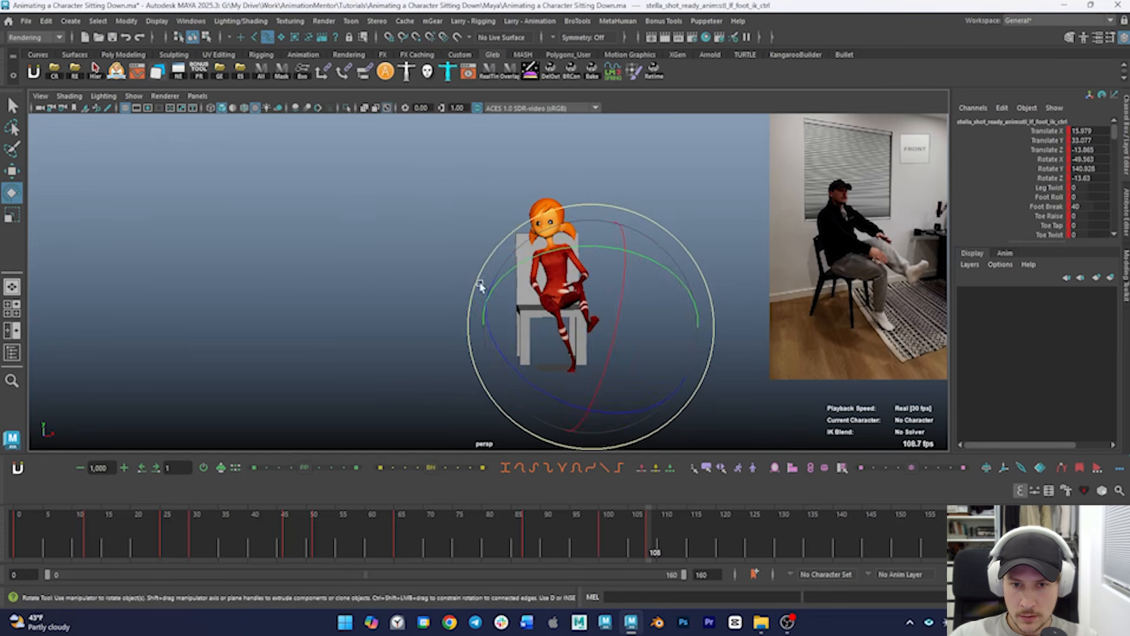
{"action": "key", "text": "w"}
{"action": "key", "text": "e"}
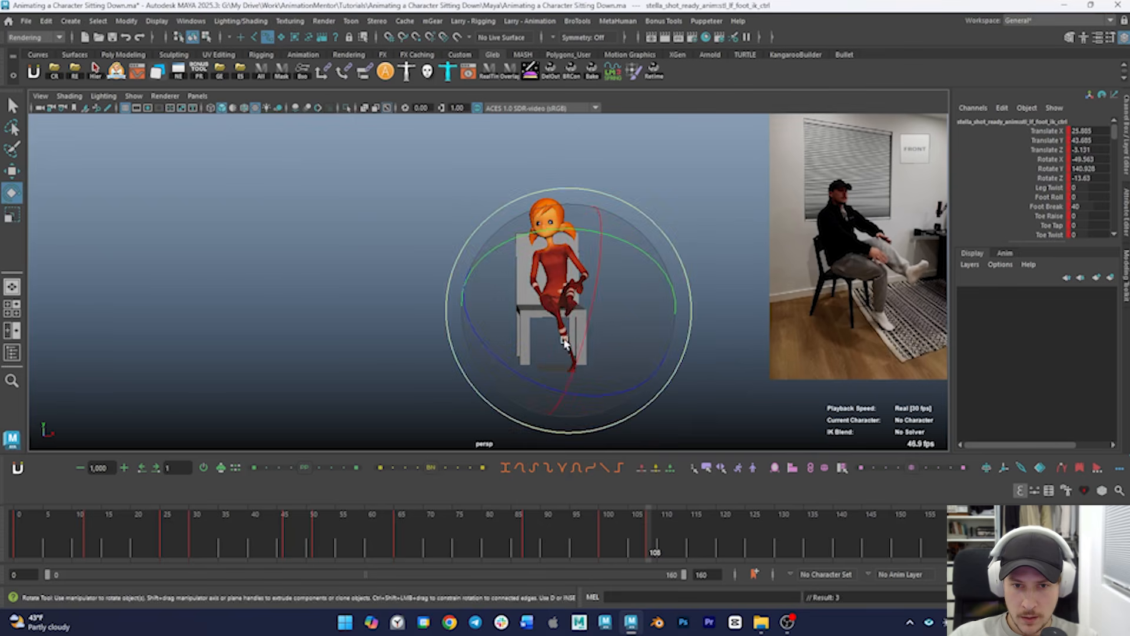
{"action": "left_click_drag", "start_coordinate": [565, 339], "coordinate": [610, 328]}
Lower the left foot across the right leg on frame 115 and rotate it to about 48, 112 and -16
{"action": "mouse_move", "coordinate": [588, 554]}
{"action": "left_mouse_down"}
{"action": "mouse_move", "coordinate": [591, 533]}
{"action": "mouse_move", "coordinate": [624, 525]}
{"action": "mouse_move", "coordinate": [695, 530]}
{"action": "left_mouse_up"}
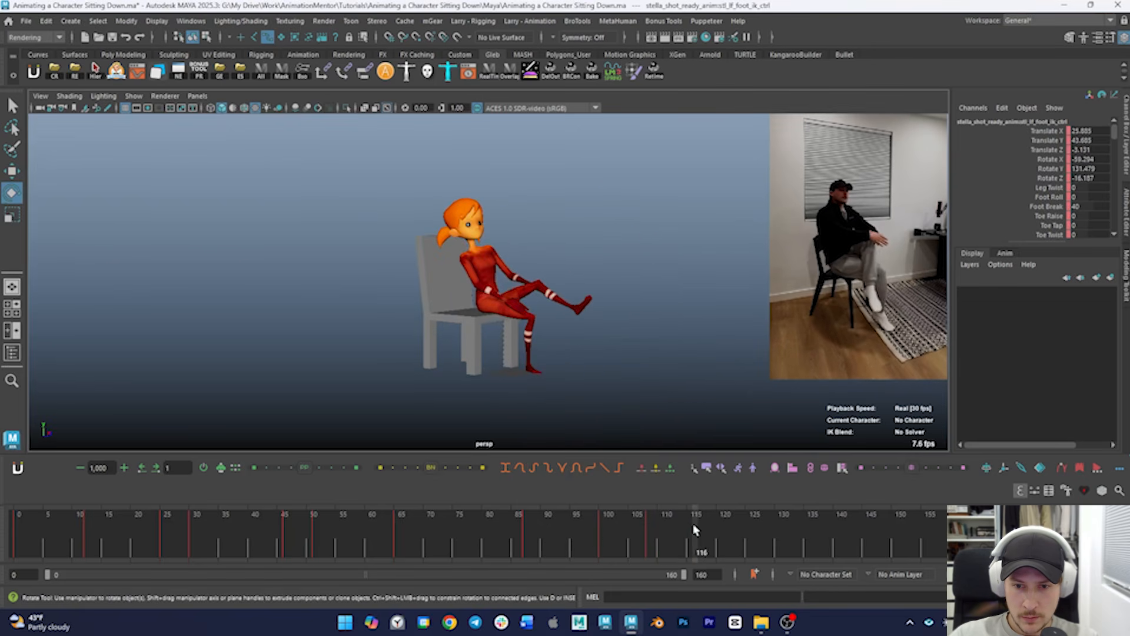
{"action": "left_click_drag", "start_coordinate": [671, 358], "coordinate": [631, 359], "text": "alt"}
{"action": "key", "text": "w"}
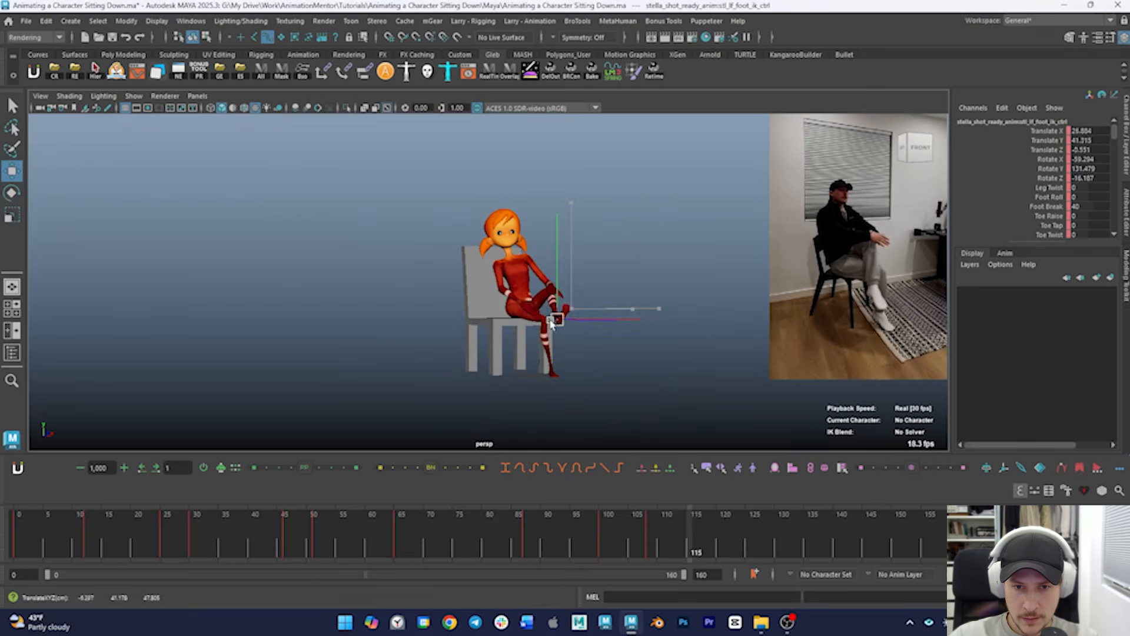
{"action": "left_click_drag", "start_coordinate": [523, 353], "coordinate": [517, 342]}
{"action": "left_click_drag", "start_coordinate": [524, 362], "coordinate": [668, 368], "text": "alt"}
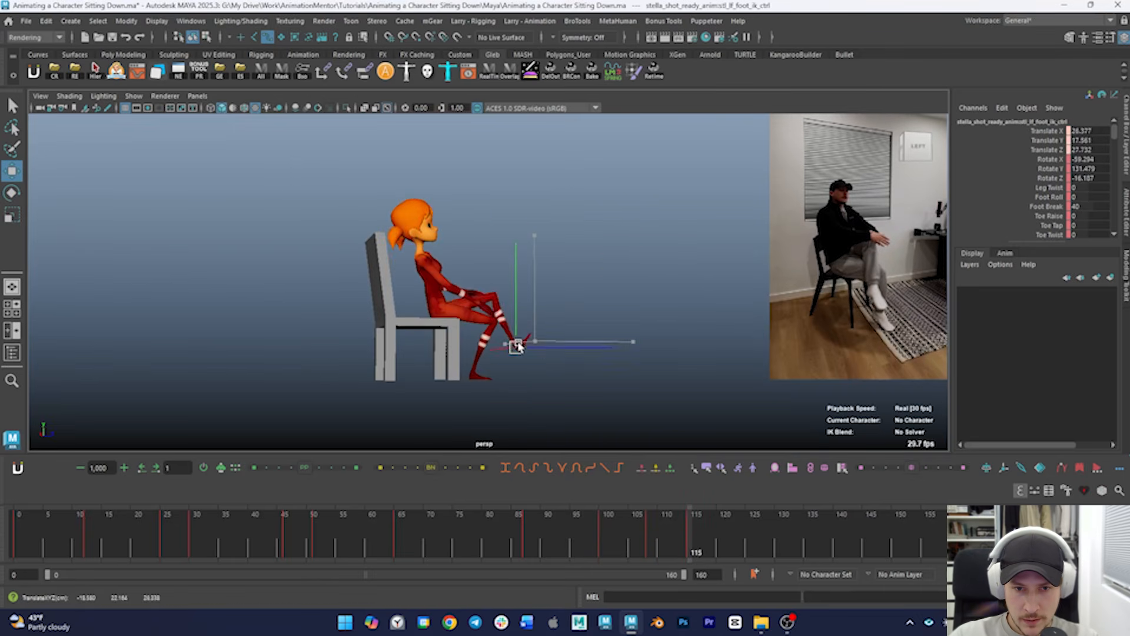
{"action": "left_click_drag", "start_coordinate": [490, 361], "coordinate": [492, 359]}
{"action": "key", "text": "e"}
{"action": "left_click_drag", "start_coordinate": [559, 348], "coordinate": [393, 424], "text": "alt"}
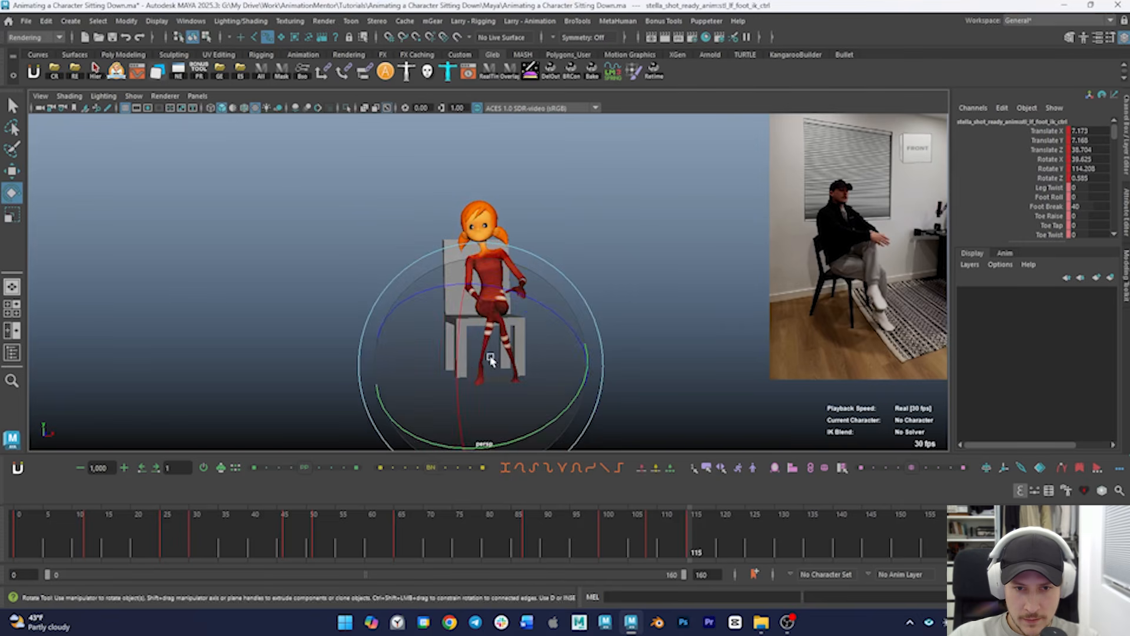
{"action": "left_click_drag", "start_coordinate": [492, 359], "coordinate": [489, 406]}
{"action": "left_click_drag", "start_coordinate": [510, 344], "coordinate": [518, 337]}
Fine-tune the crossed left foot on frame 115 to about 8, 5, 37 with rotation of about 66, 124, -24
{"action": "key", "text": "w"}
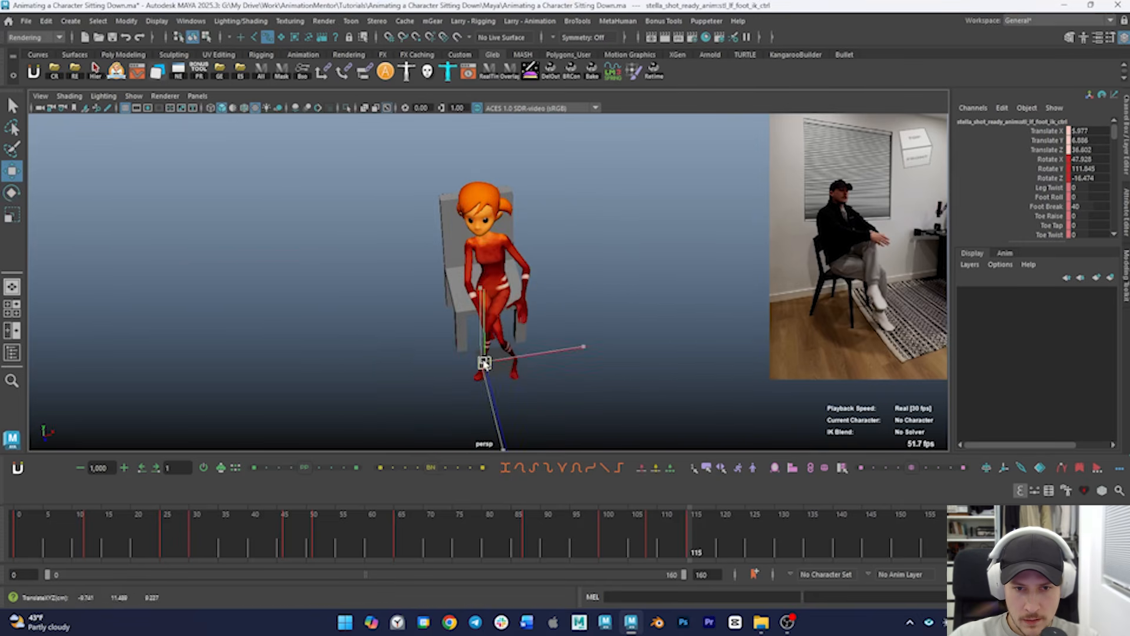
{"action": "left_click_drag", "start_coordinate": [499, 352], "coordinate": [615, 330], "text": "alt"}
{"action": "key", "text": "e"}
{"action": "left_click_drag", "start_coordinate": [555, 377], "coordinate": [526, 419]}
{"action": "left_click_drag", "start_coordinate": [545, 388], "coordinate": [403, 399], "text": "alt"}
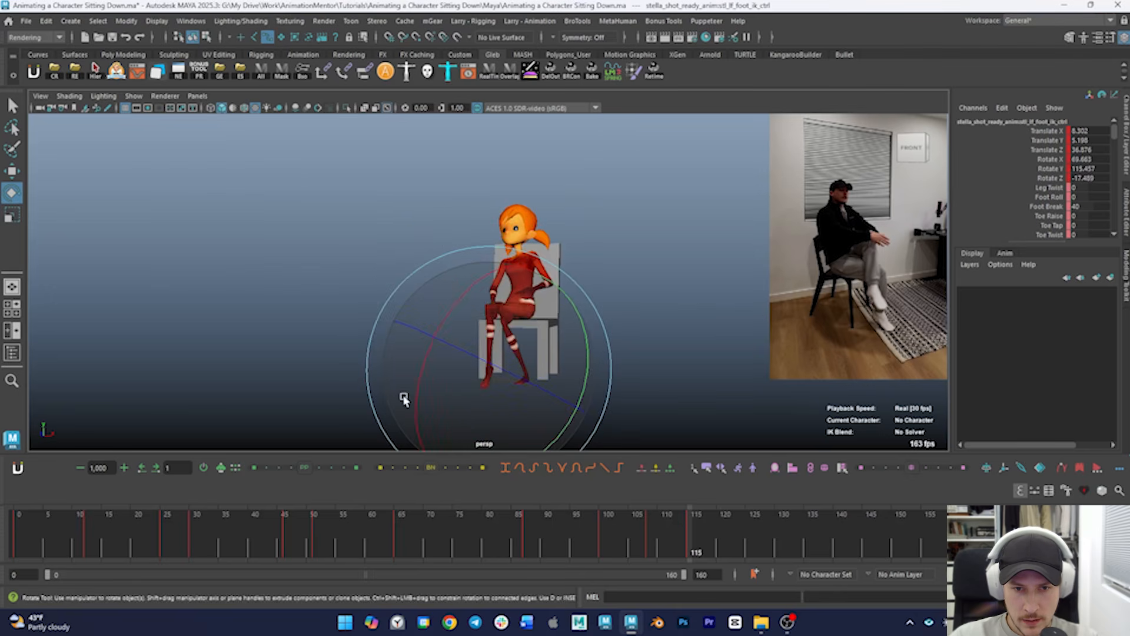
{"action": "left_click_drag", "start_coordinate": [520, 330], "coordinate": [563, 335]}
Raise the left foot on frame 112 to about 18, 30, 26 and rotate it to about -10, 109, -21
{"action": "left_click_drag", "start_coordinate": [508, 515], "coordinate": [669, 548]}
{"action": "key", "text": "w"}
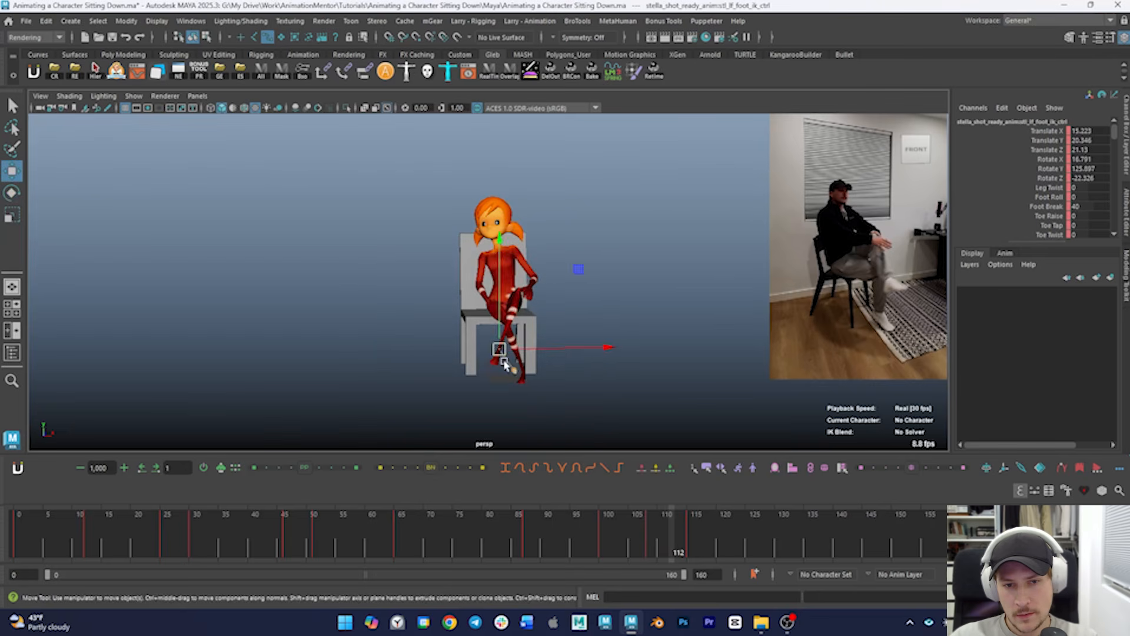
{"action": "left_click_drag", "start_coordinate": [499, 376], "coordinate": [494, 336]}
{"action": "key", "text": "e"}
{"action": "left_click_drag", "start_coordinate": [435, 259], "coordinate": [453, 288]}
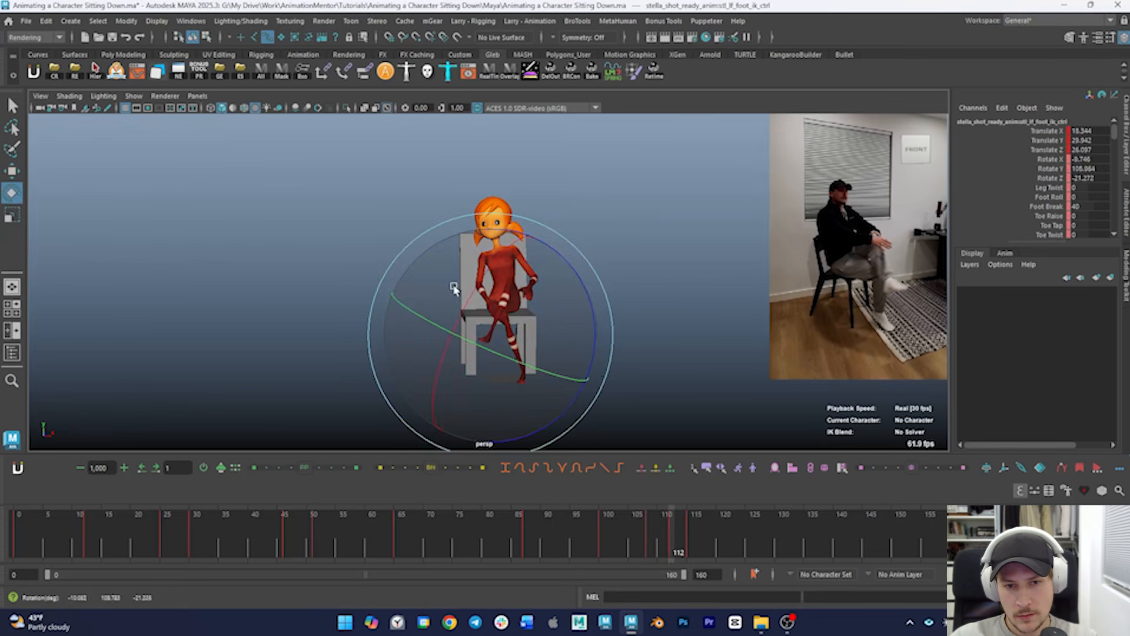
Retime the left foot's crossed pose from frame 115 to frame 119 and play back the motion
{"action": "left_click", "coordinate": [680, 540]}
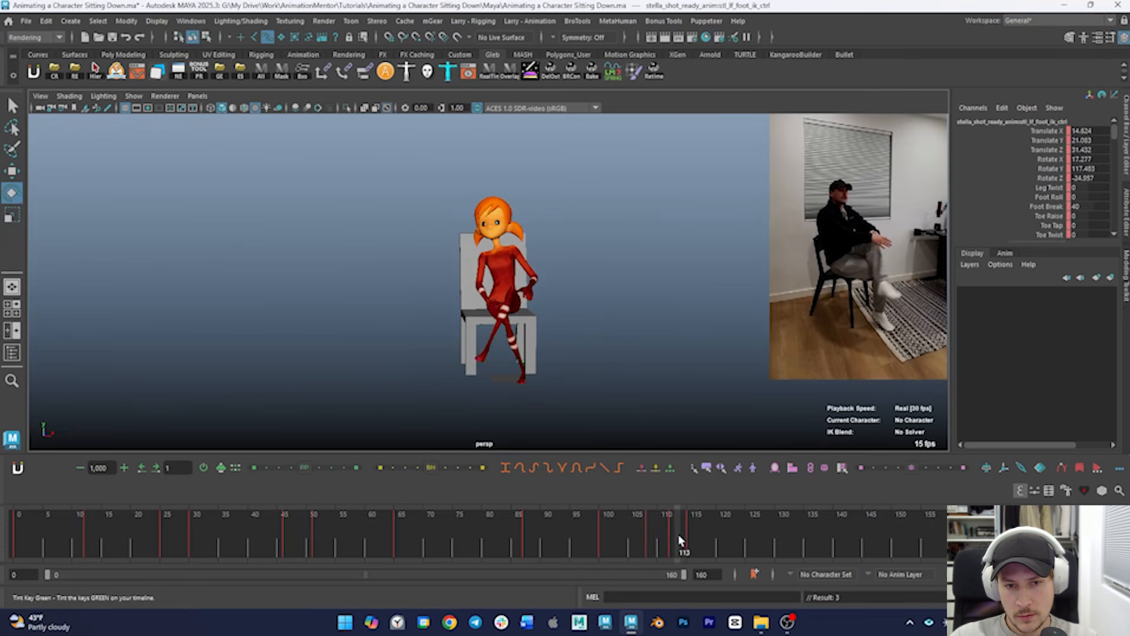
{"action": "key", "text": "alt+v"}
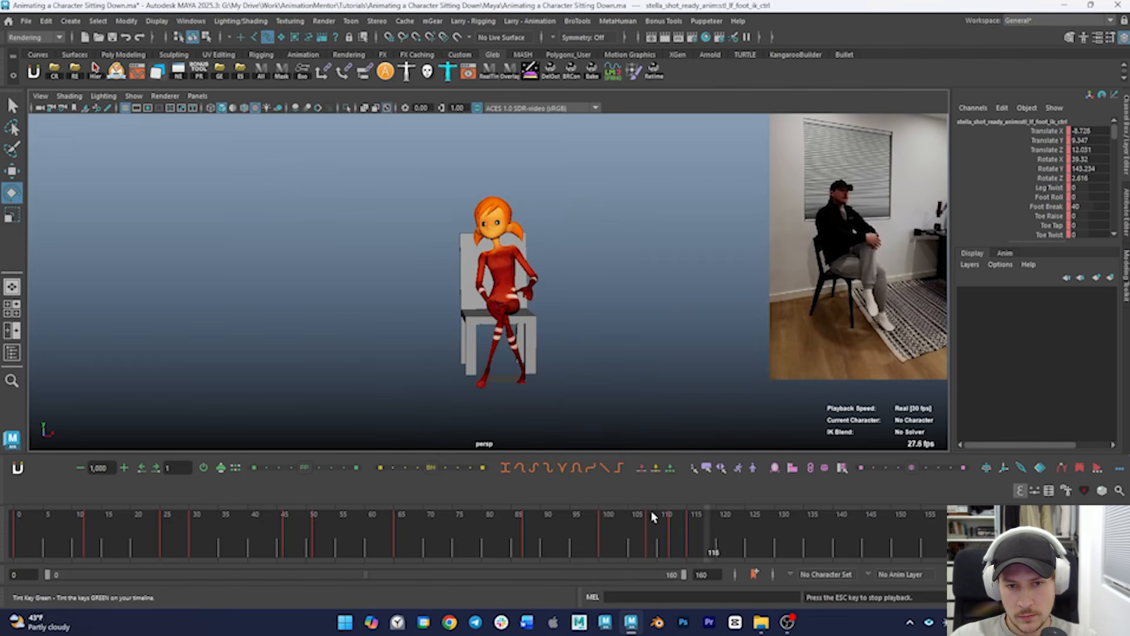
{"action": "left_click", "coordinate": [681, 543]}
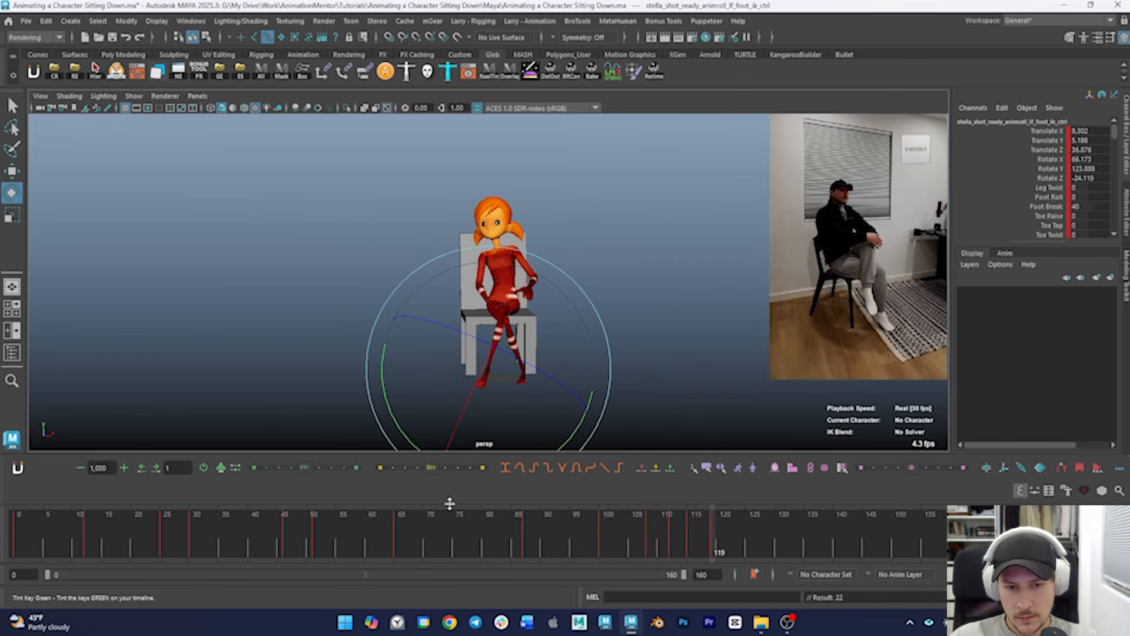
{"action": "left_click_drag", "start_coordinate": [694, 539], "coordinate": [580, 539]}
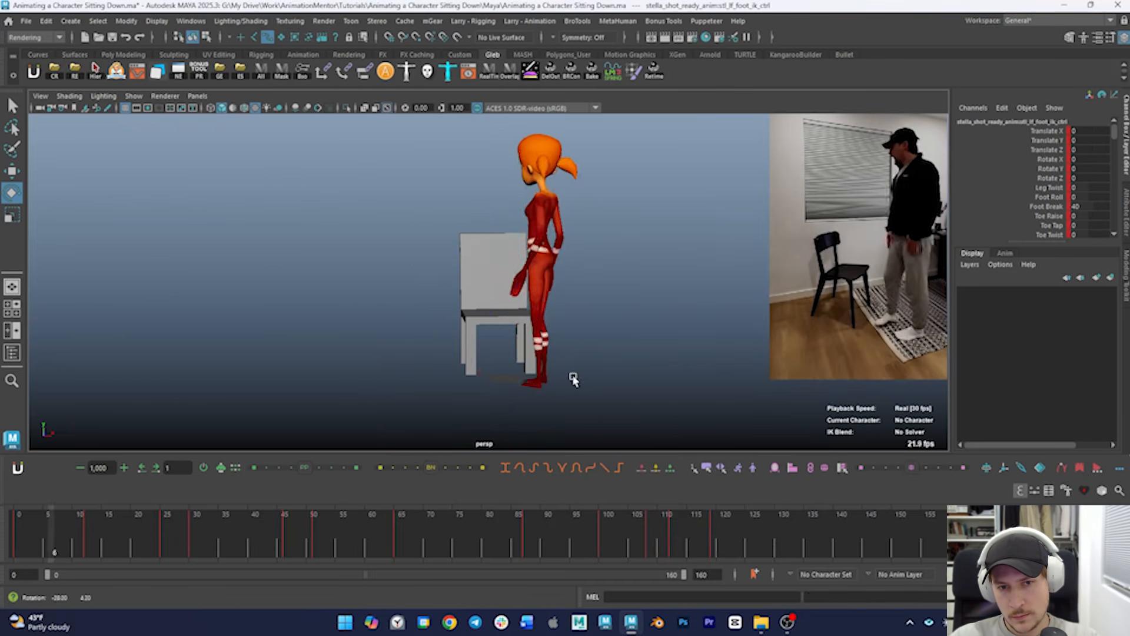
{"action": "left_click_drag", "start_coordinate": [574, 379], "coordinate": [600, 379], "text": "alt"}
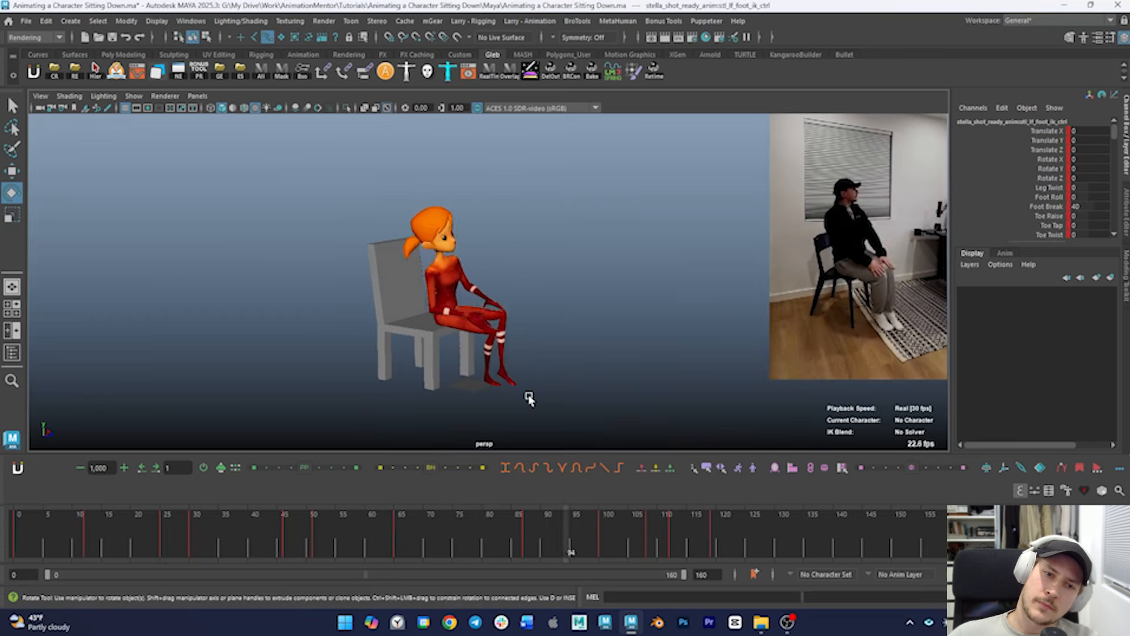
Raise the left foot on frame 108 to about 26, 48, 2 and refine its position and rotation through the leg swing
{"action": "left_click", "coordinate": [644, 536]}
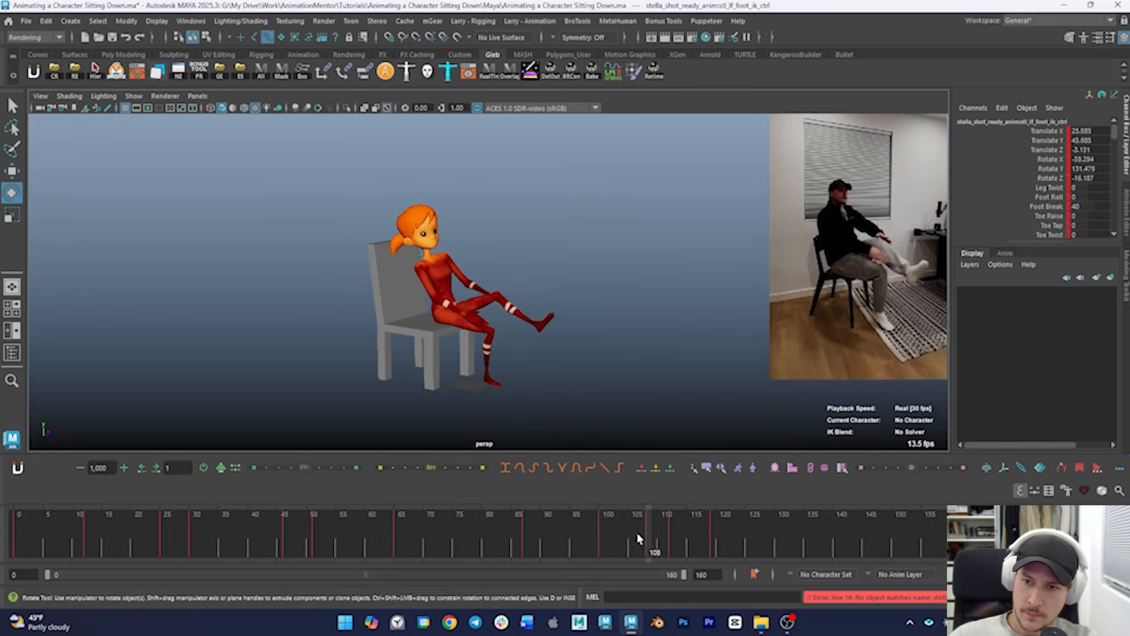
{"action": "left_click_drag", "start_coordinate": [598, 534], "coordinate": [649, 527]}
{"action": "key", "text": "w"}
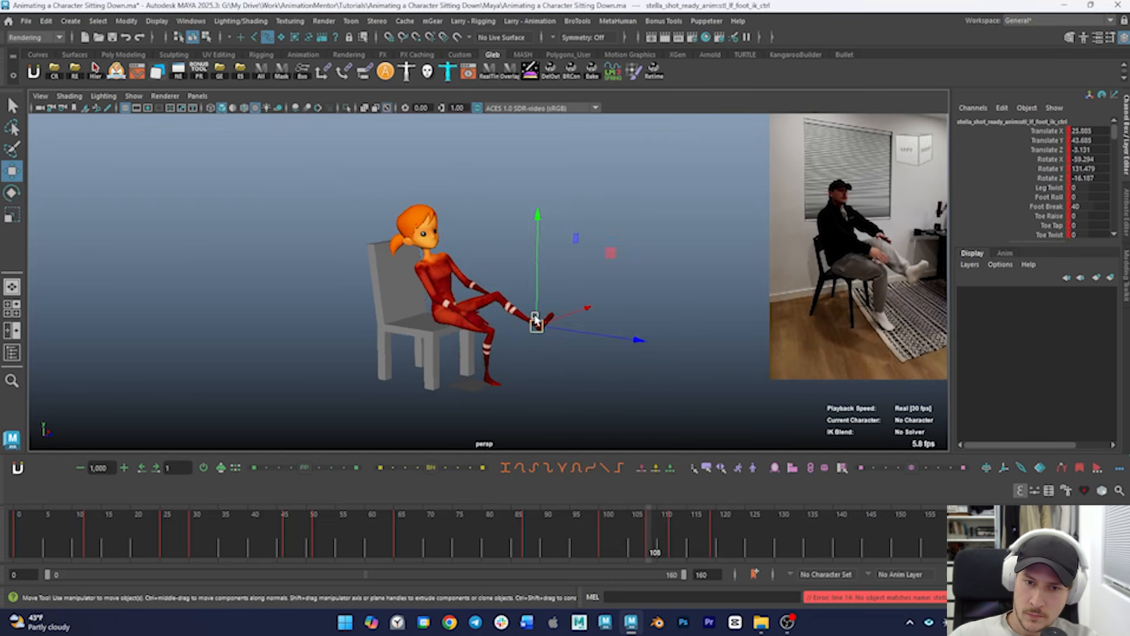
{"action": "left_click_drag", "start_coordinate": [537, 323], "coordinate": [591, 308], "text": "alt"}
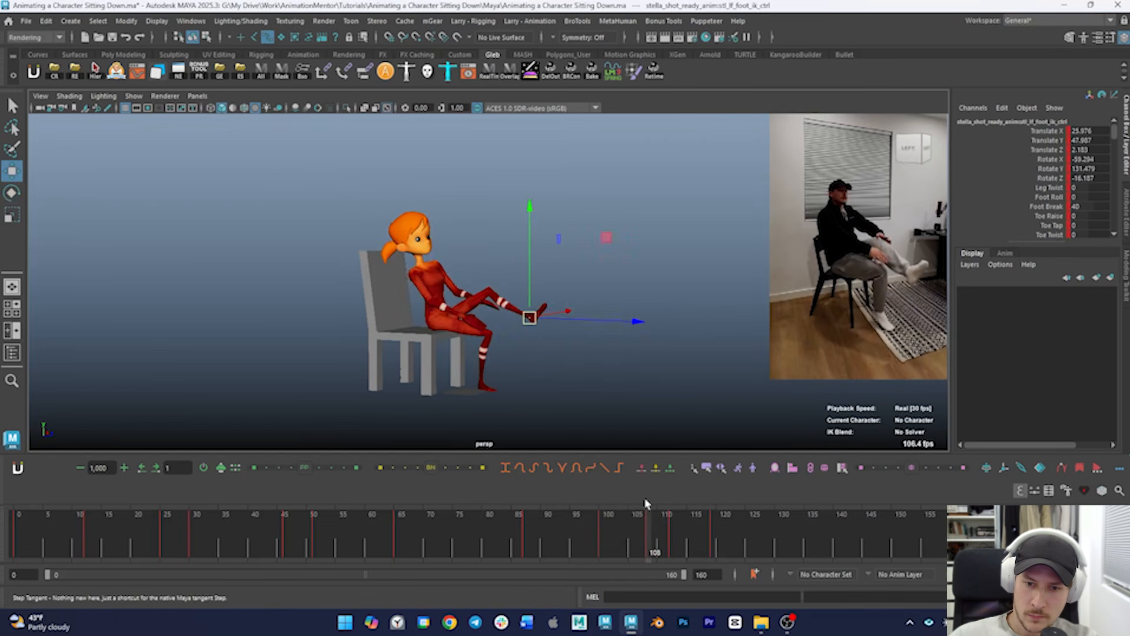
{"action": "left_click_drag", "start_coordinate": [581, 524], "coordinate": [672, 532]}
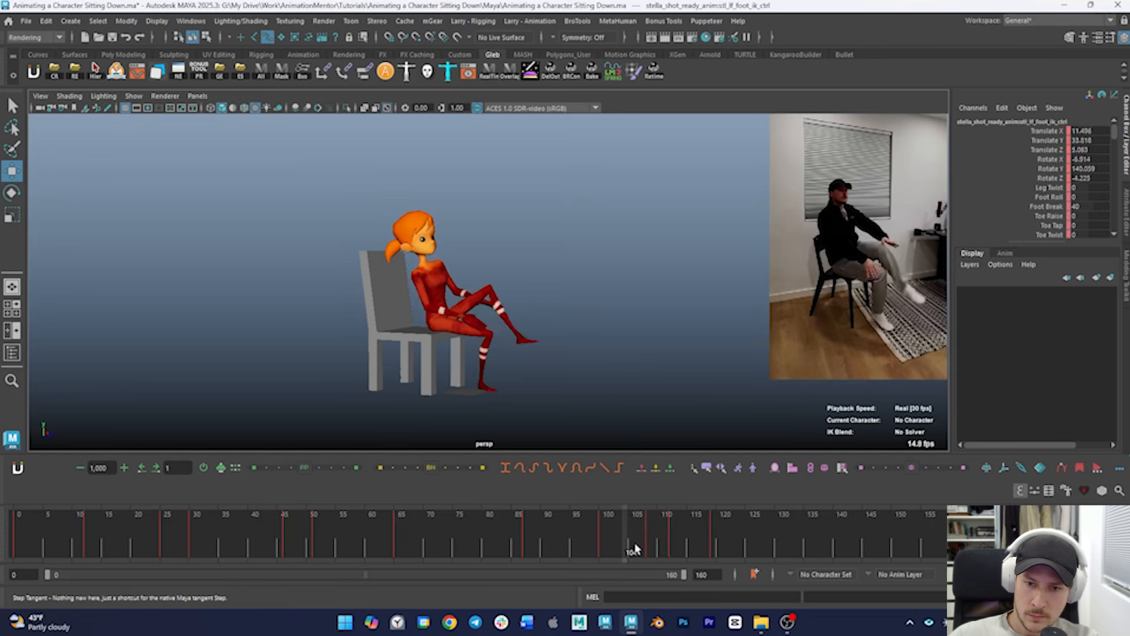
{"action": "left_click_drag", "start_coordinate": [511, 395], "coordinate": [552, 382], "text": "alt"}
{"action": "left_click_drag", "start_coordinate": [499, 344], "coordinate": [517, 333]}
{"action": "key", "text": "e"}
{"action": "left_click_drag", "start_coordinate": [564, 375], "coordinate": [610, 379]}
Play back the animation from several angles to examine how the leg lifts and crosses against the reference footage
{"action": "left_click_drag", "start_coordinate": [613, 519], "coordinate": [516, 531]}
{"action": "key", "text": "alt+v"}
{"action": "key", "text": "alt+v"}
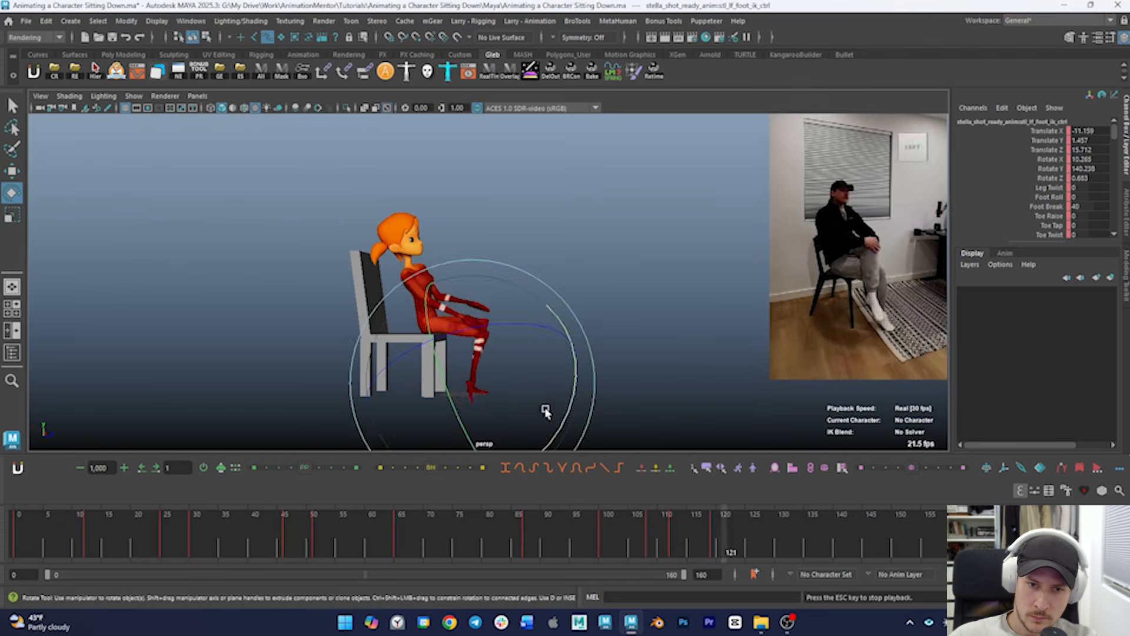
{"action": "key", "text": "alt+shift+v"}
{"action": "key", "text": "alt+v"}
{"action": "left_click_drag", "start_coordinate": [545, 408], "coordinate": [474, 348], "text": "alt"}
{"action": "key", "text": "alt+v"}
{"action": "key", "text": "alt+shift+v"}
{"action": "key", "text": "alt+v"}
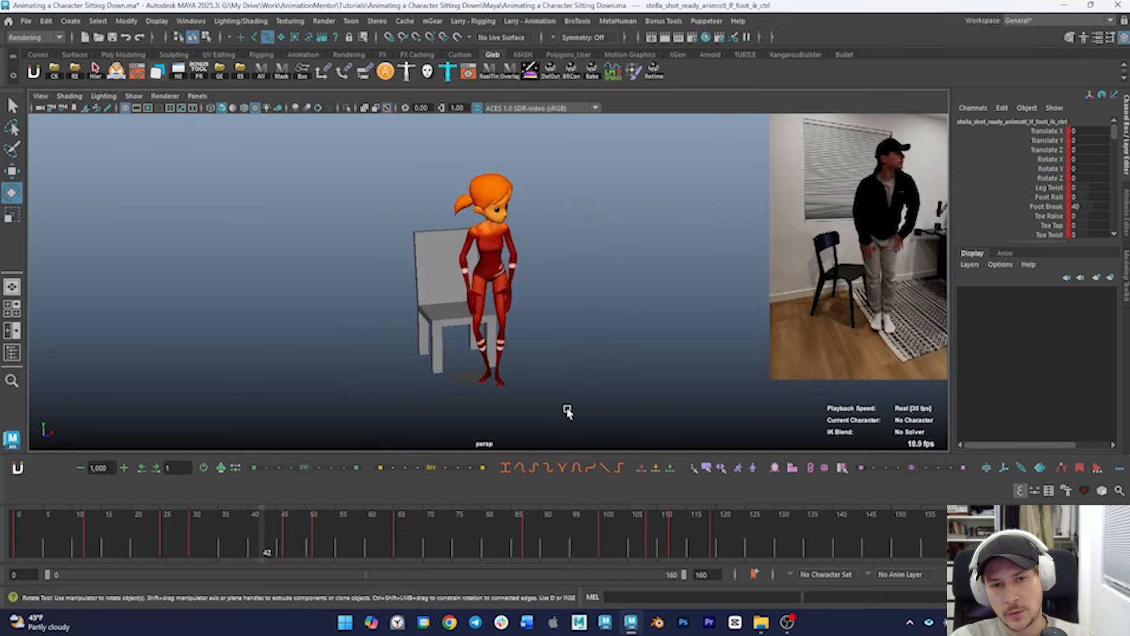
{"action": "left_click_drag", "start_coordinate": [589, 552], "coordinate": [635, 540]}
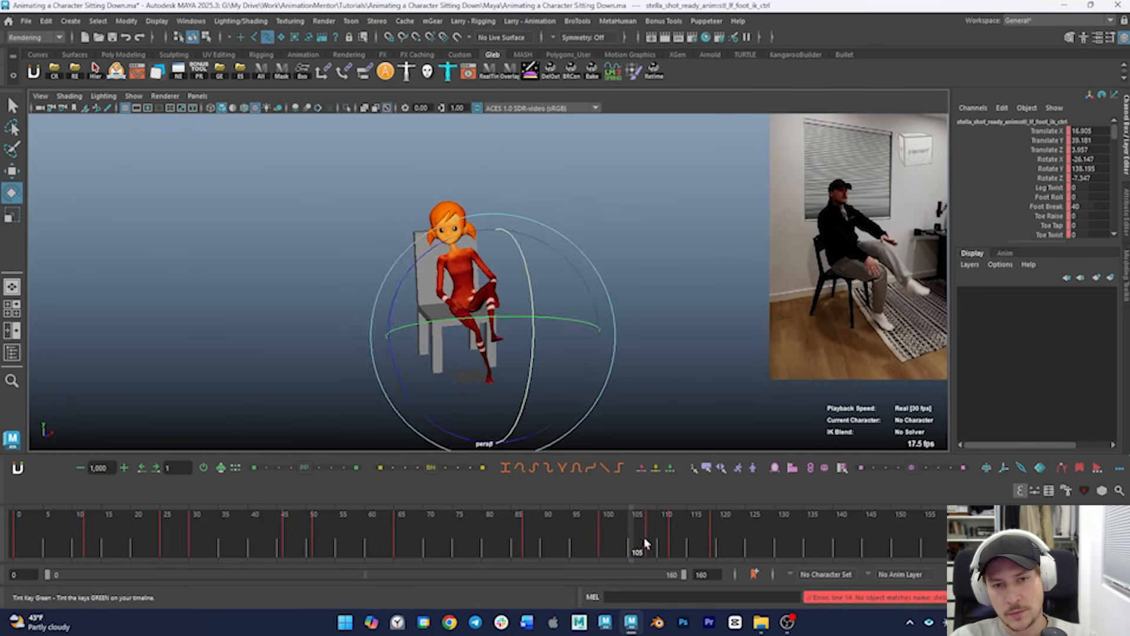
{"action": "left_click_drag", "start_coordinate": [595, 371], "coordinate": [692, 372], "text": "alt"}
Key the whole character's pose on frame 119 and clear the selection
{"action": "left_click_drag", "start_coordinate": [595, 528], "coordinate": [710, 541]}
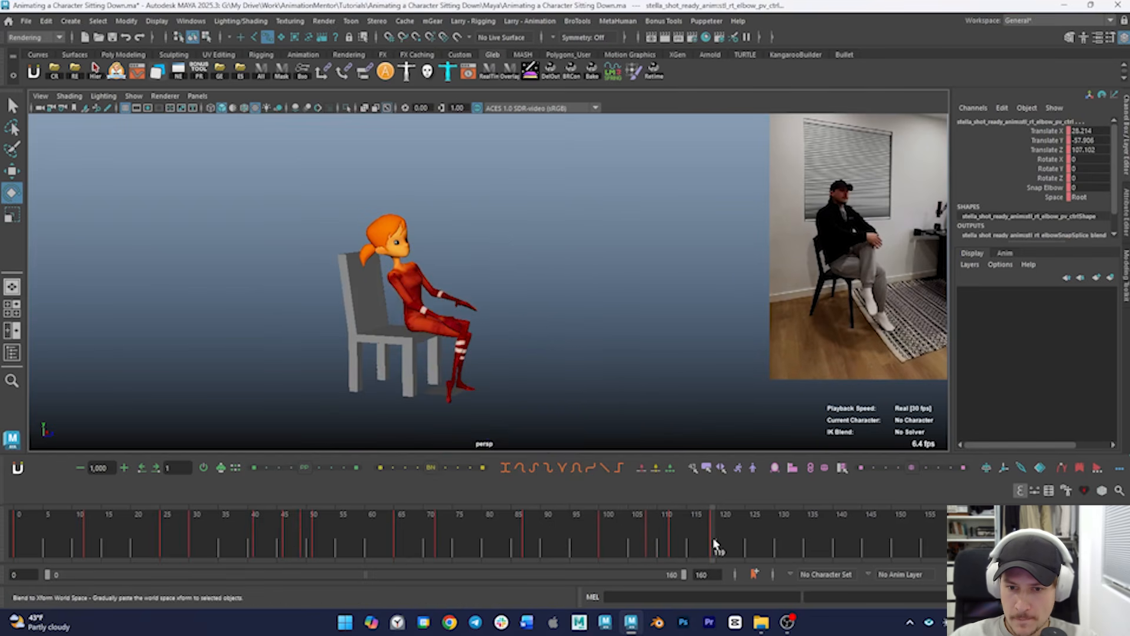
{"action": "key", "text": "e"}
{"action": "left_click", "coordinate": [581, 198]}
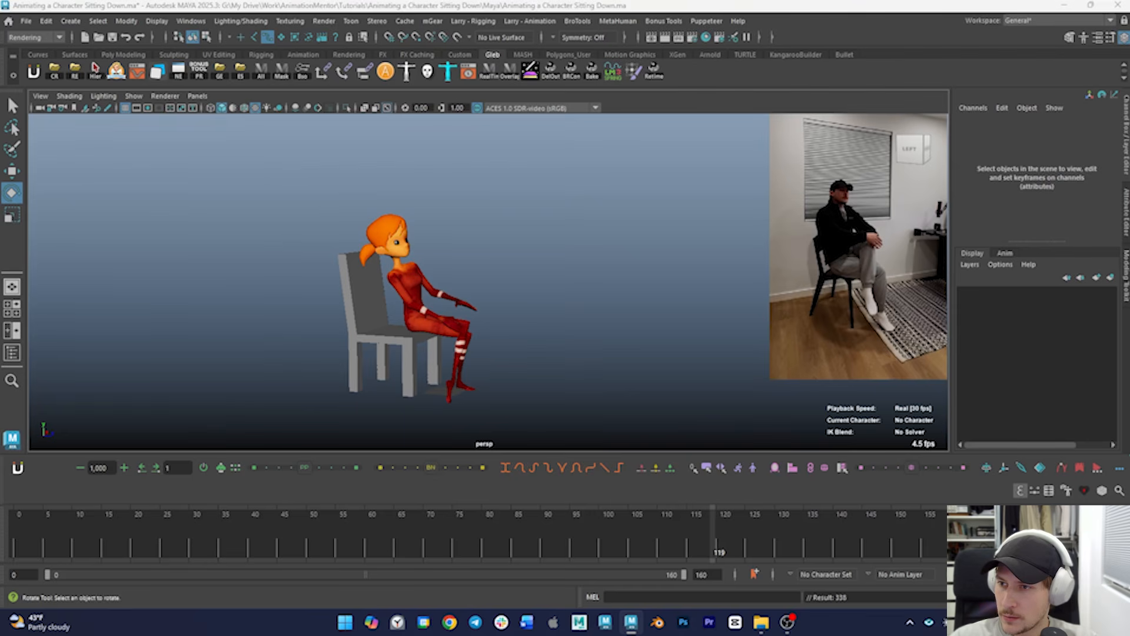
Move the right hand on frame 119 to about 60, -66, 48 and rotate it to about -49, 205, 38
{"action": "key", "text": "ctrl+z"}
{"action": "left_click_drag", "start_coordinate": [677, 246], "coordinate": [532, 255], "text": "alt"}
{"action": "left_click_drag", "start_coordinate": [468, 268], "coordinate": [566, 290]}
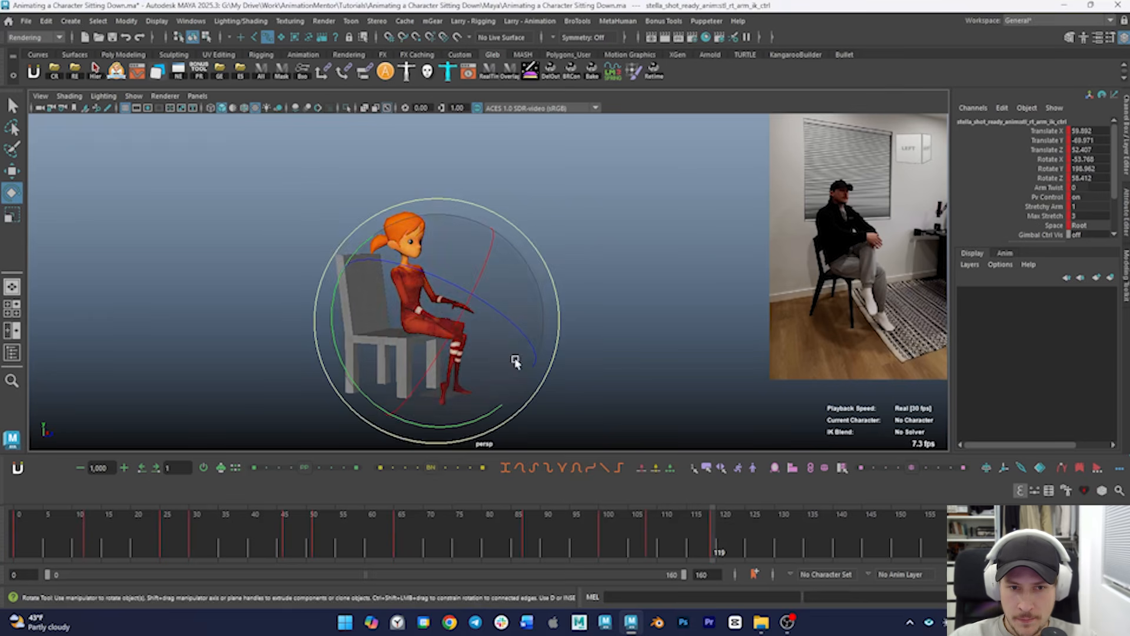
{"action": "key", "text": "w"}
{"action": "left_click_drag", "start_coordinate": [514, 347], "coordinate": [430, 322], "text": "alt"}
{"action": "scroll", "coordinate": [456, 335], "scroll_direction": "up", "scroll_amount": 5}
{"action": "key", "text": "e"}
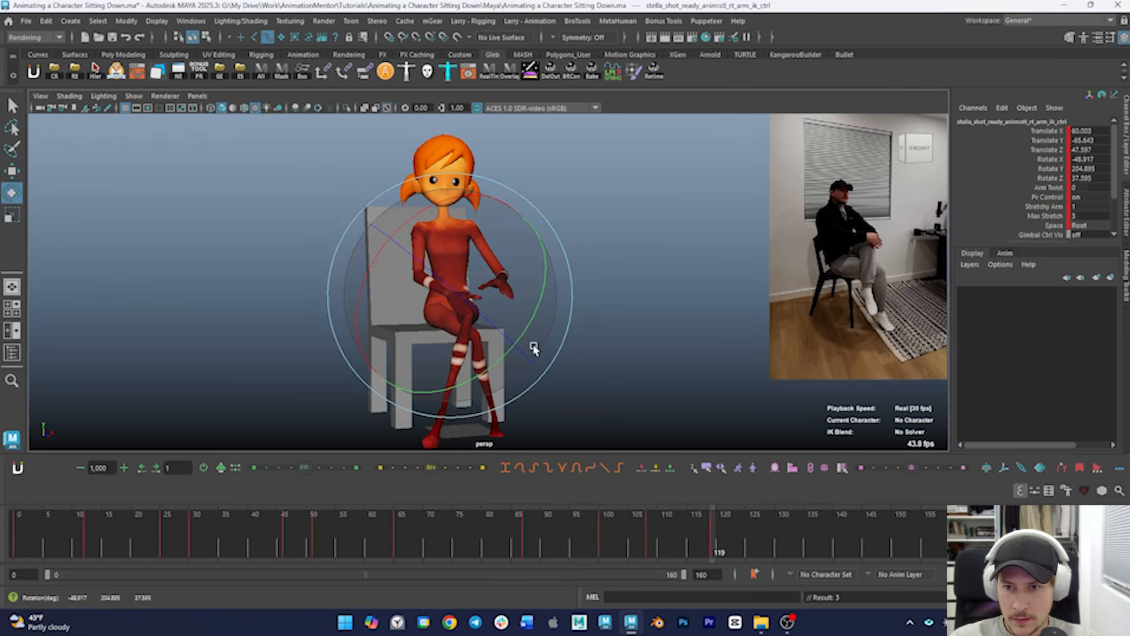
Place the left hand on the crossed knee on frame 119, at about -53, -69, 42 with rotation about -39, 29, -14
{"action": "key", "text": "Right"}
{"action": "left_click_drag", "start_coordinate": [545, 351], "coordinate": [519, 344], "text": "alt"}
{"action": "key", "text": "w"}
{"action": "left_click_drag", "start_coordinate": [519, 282], "coordinate": [489, 351]}
{"action": "key", "text": "e"}
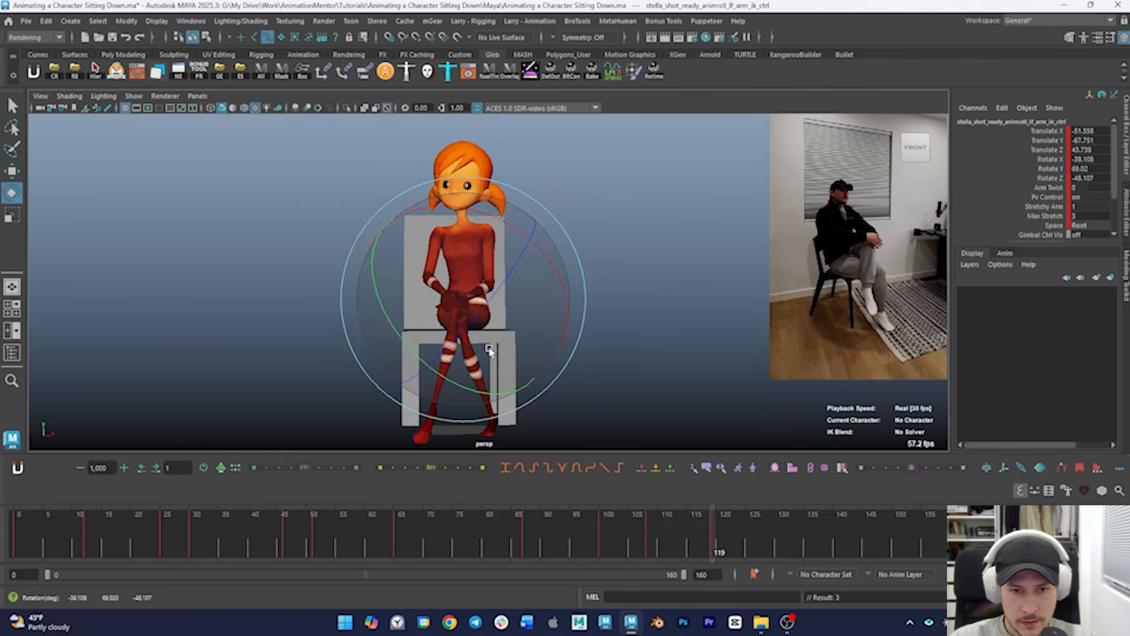
{"action": "key", "text": "f"}
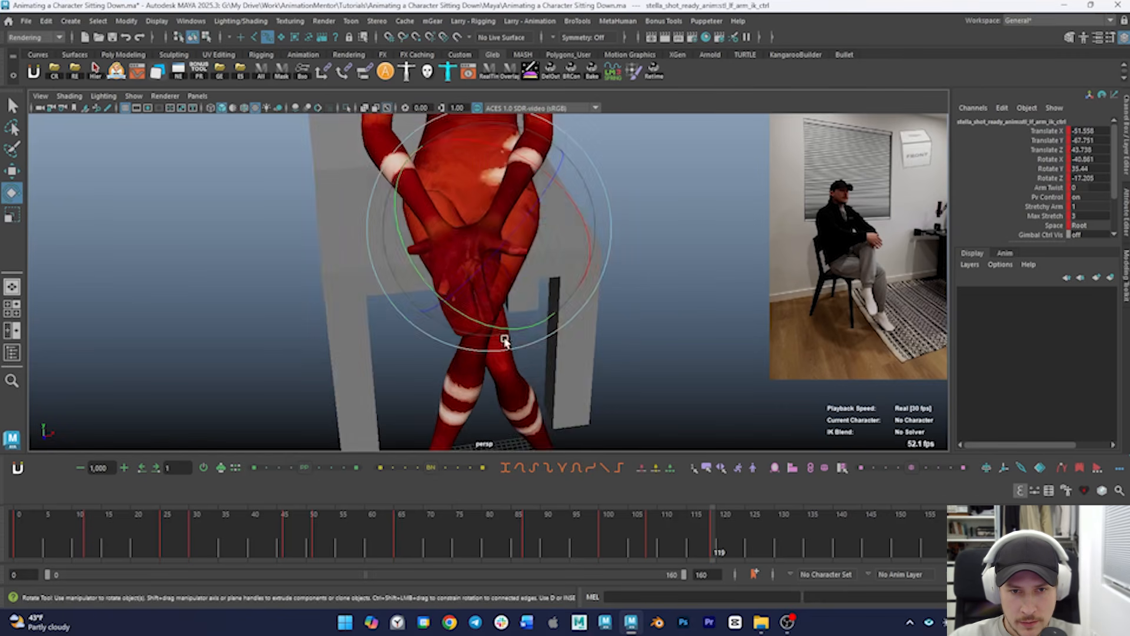
{"action": "key", "text": "w"}
{"action": "left_click_drag", "start_coordinate": [505, 247], "coordinate": [582, 267], "text": "alt"}
{"action": "key", "text": "e"}
{"action": "right_click_drag", "start_coordinate": [583, 266], "coordinate": [436, 261], "text": "alt"}
{"action": "left_click_drag", "start_coordinate": [436, 261], "coordinate": [506, 274], "text": "alt"}
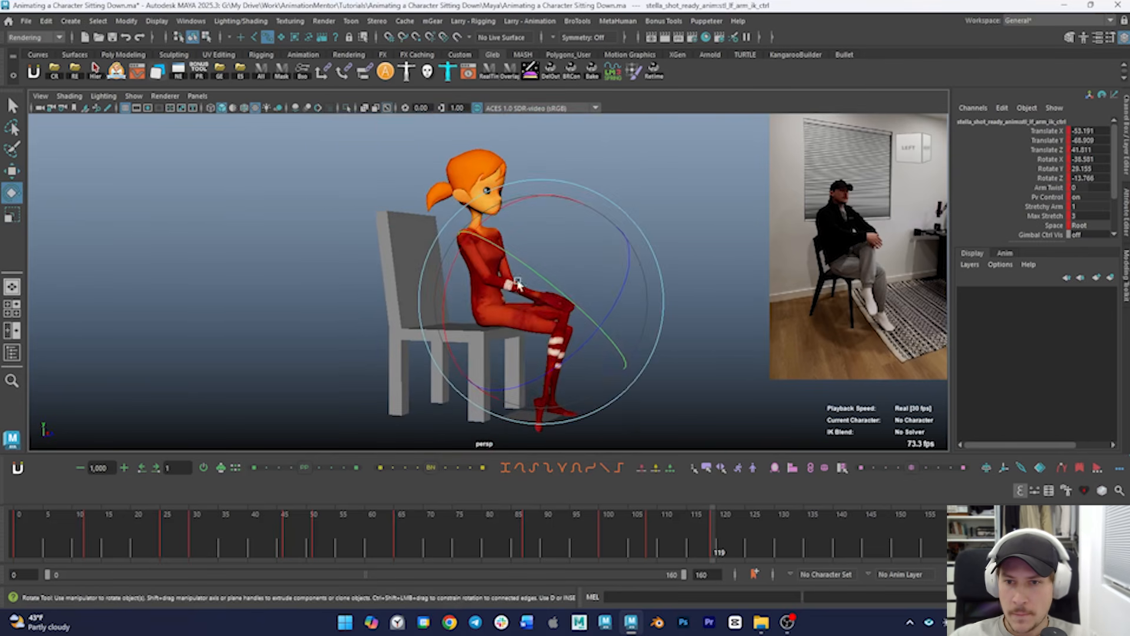
{"action": "left_click_drag", "start_coordinate": [626, 286], "coordinate": [601, 285], "text": "alt"}
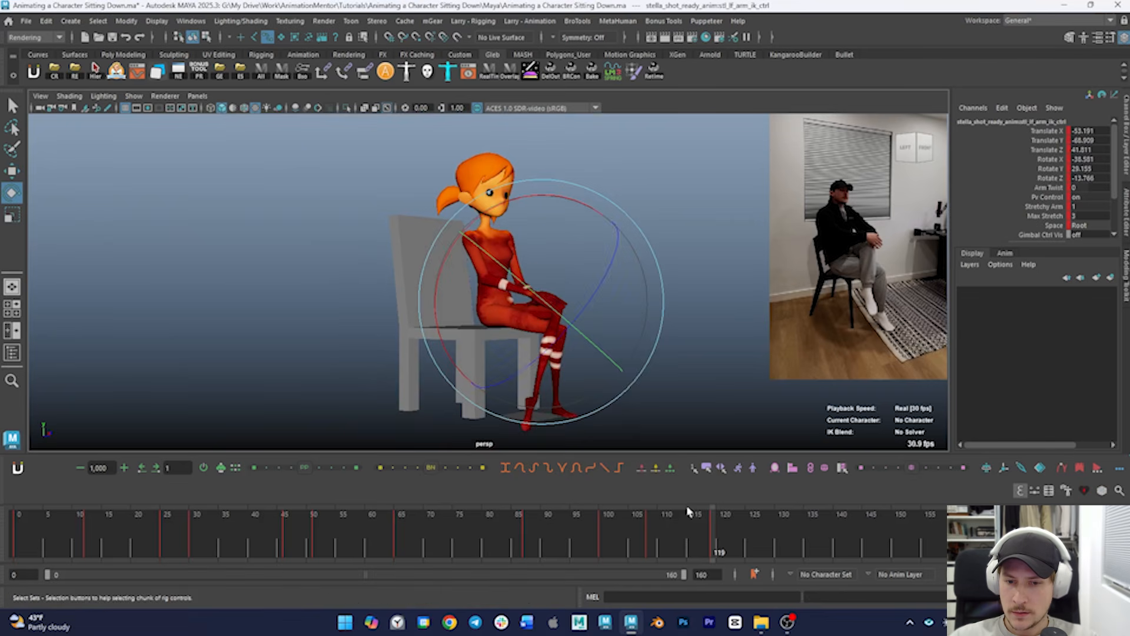
Reposition and rotate the left hand above the raised knee on frame 108 and key it
{"action": "left_click_drag", "start_coordinate": [686, 505], "coordinate": [650, 559]}
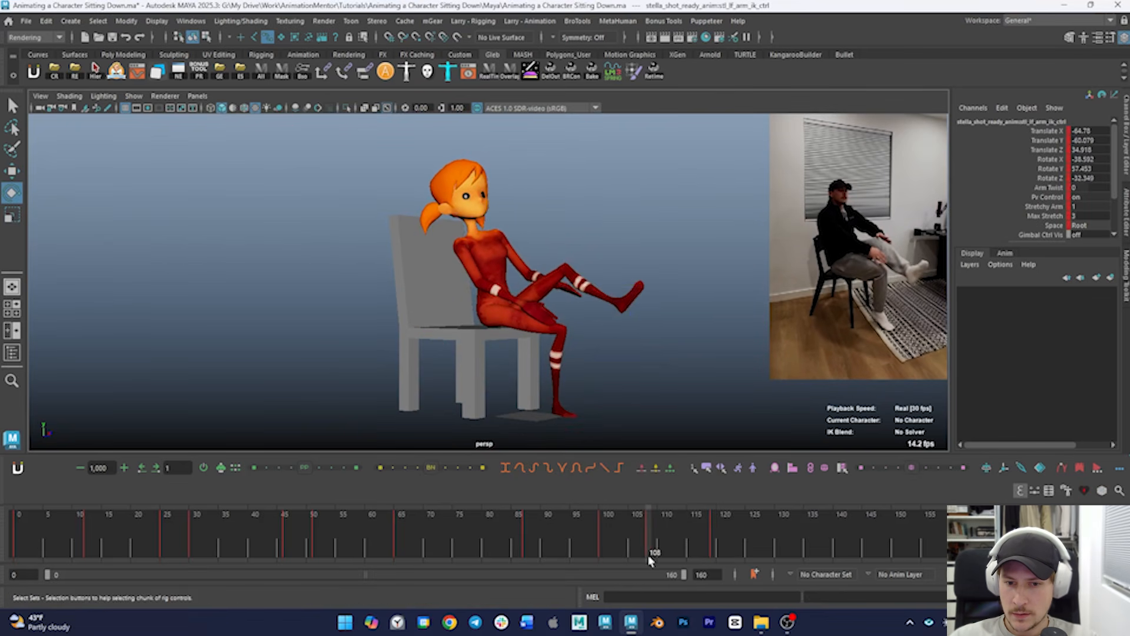
{"action": "key", "text": "w"}
{"action": "left_click_drag", "start_coordinate": [634, 353], "coordinate": [527, 207], "text": "alt"}
{"action": "key", "text": "e"}
{"action": "left_click_drag", "start_coordinate": [625, 224], "coordinate": [648, 226], "text": "alt"}
{"action": "mouse_move", "coordinate": [626, 224]}
{"action": "left_mouse_down"}
{"action": "mouse_move", "coordinate": [615, 232]}
{"action": "mouse_move", "coordinate": [636, 235]}
{"action": "left_mouse_up"}
{"action": "key", "text": "s"}
Raise the left hand above the lifting knee on frame 104 and remove its key on frame 99
{"action": "mouse_move", "coordinate": [612, 547]}
{"action": "left_mouse_down"}
{"action": "mouse_move", "coordinate": [595, 549]}
{"action": "mouse_move", "coordinate": [626, 555]}
{"action": "left_mouse_up"}
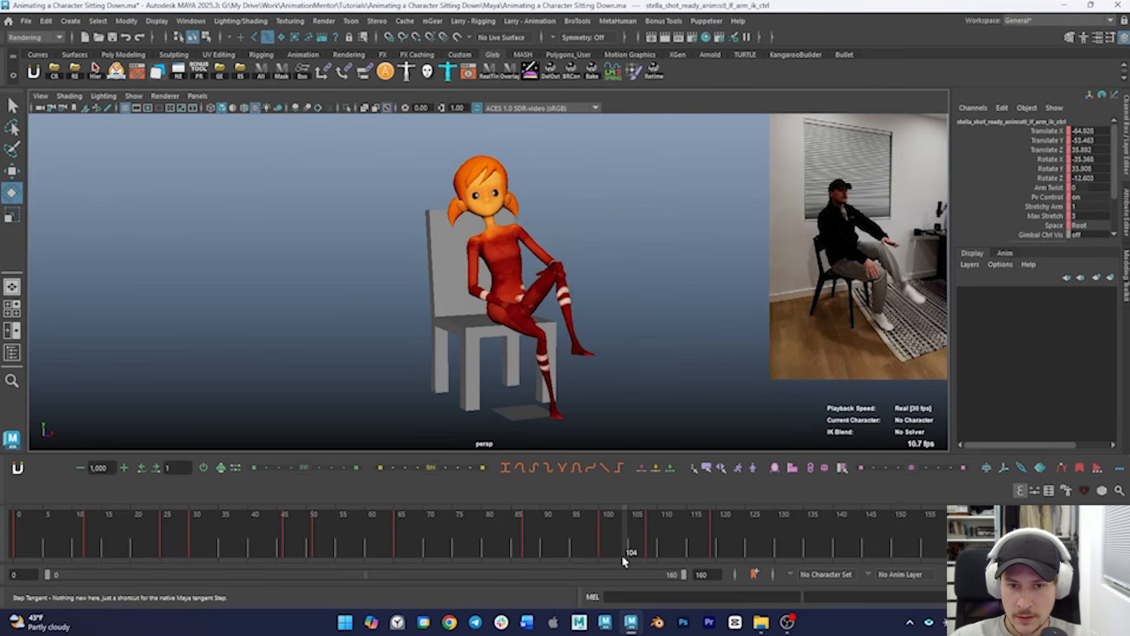
{"action": "key", "text": "w"}
{"action": "key", "text": "e"}
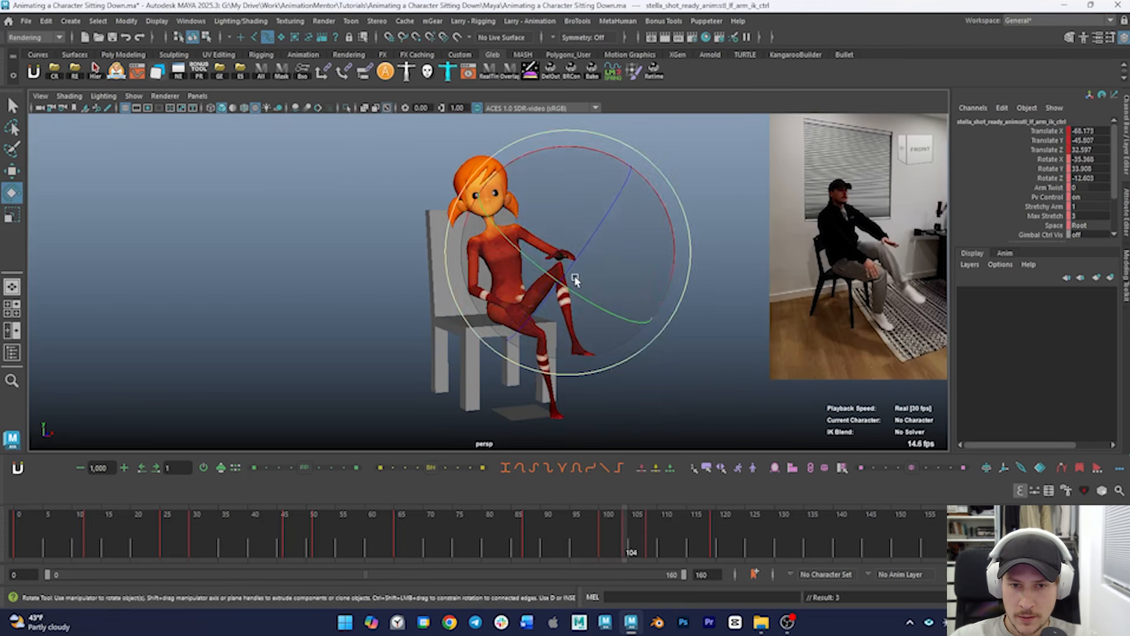
{"action": "left_click", "coordinate": [606, 547]}
{"action": "left_click_drag", "start_coordinate": [604, 546], "coordinate": [683, 551]}
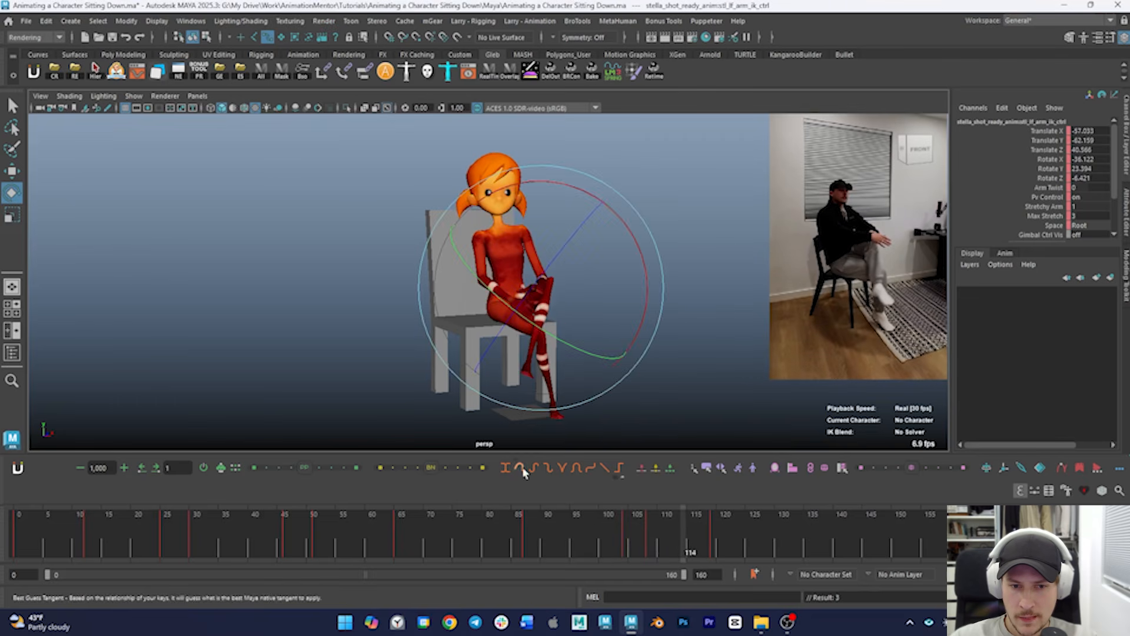
Blend the left hand's pose on frame 114 toward the preceding key, to about -60, -59, 39
{"action": "left_click_drag", "start_coordinate": [437, 469], "coordinate": [404, 476]}
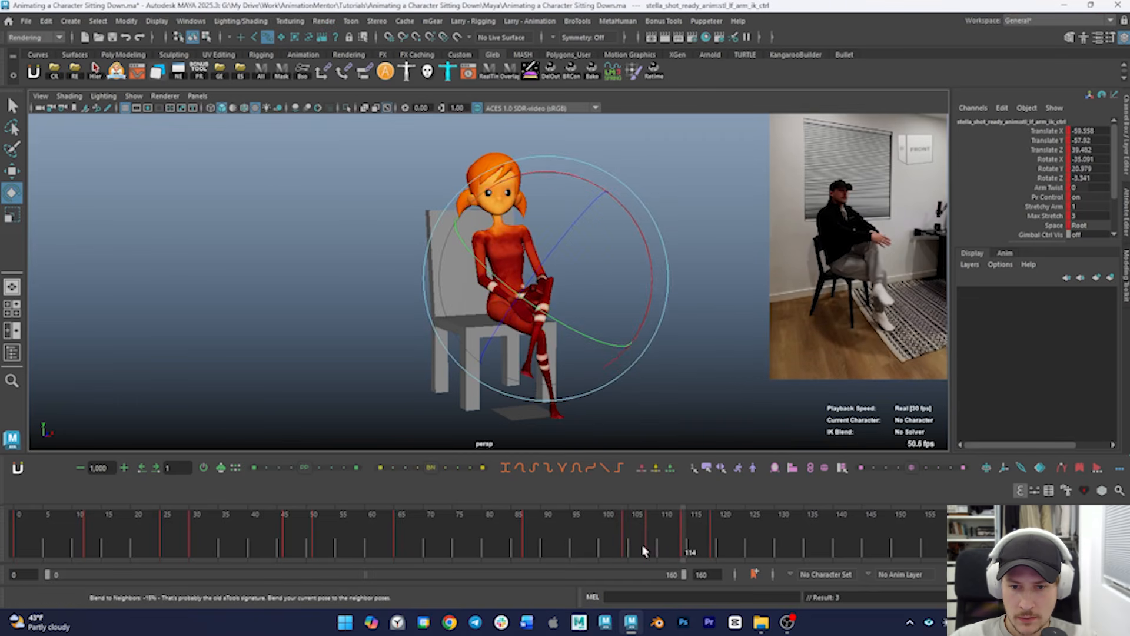
{"action": "left_click_drag", "start_coordinate": [643, 551], "coordinate": [697, 547]}
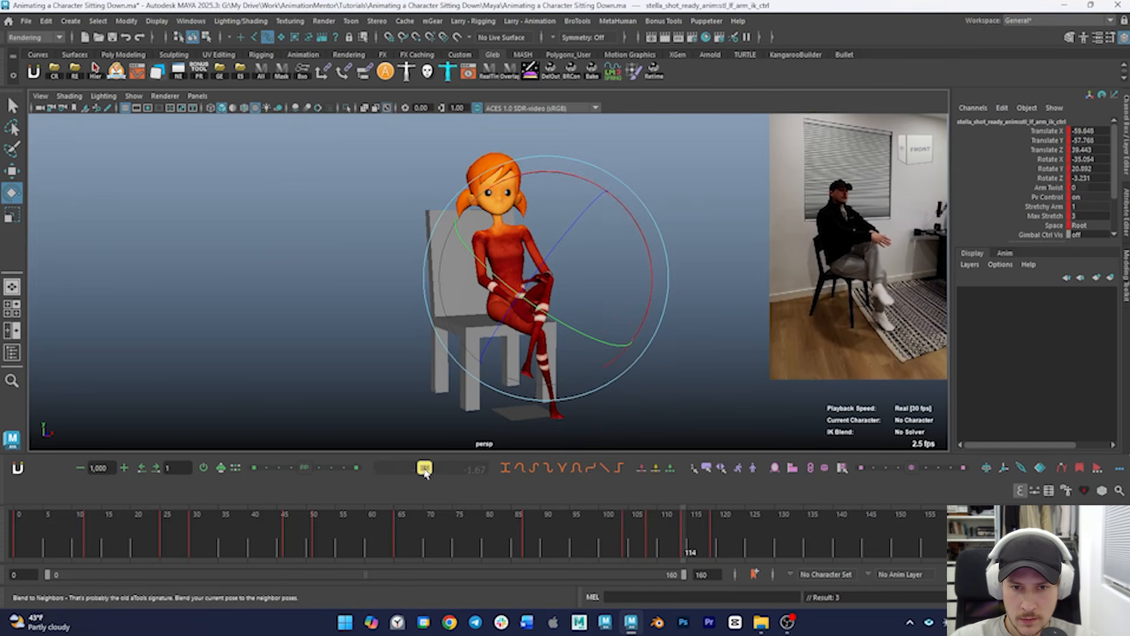
{"action": "left_click_drag", "start_coordinate": [425, 469], "coordinate": [412, 470]}
{"action": "left_click", "coordinate": [685, 536]}
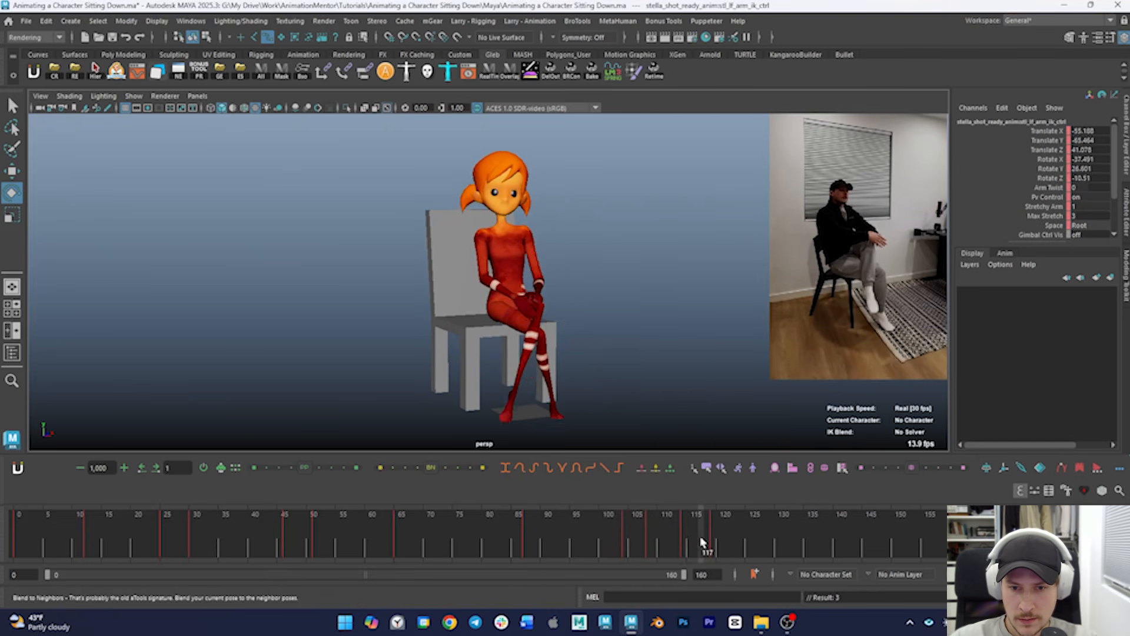
{"action": "left_click_drag", "start_coordinate": [689, 542], "coordinate": [684, 541]}
Move the left hand on frame 114 slightly up and outward to clear the crossing knee
{"action": "key", "text": "w"}
{"action": "left_click_drag", "start_coordinate": [517, 373], "coordinate": [495, 368], "text": "alt"}
{"action": "right_click_drag", "start_coordinate": [495, 368], "coordinate": [588, 310], "text": "alt"}
{"action": "left_click_drag", "start_coordinate": [588, 310], "coordinate": [588, 330], "text": "alt"}
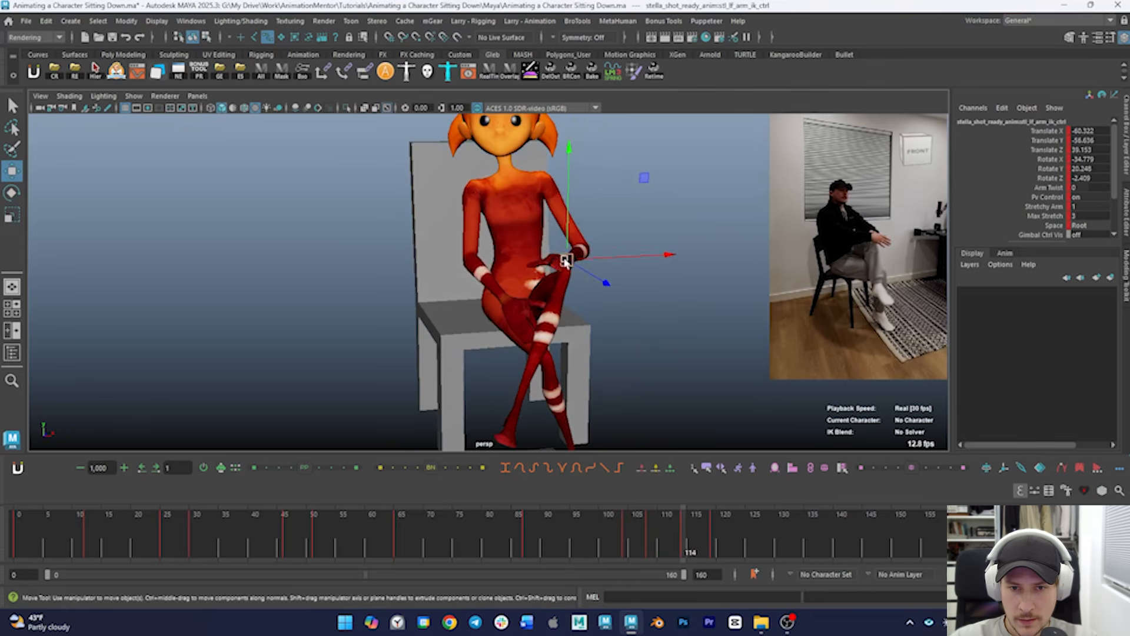
{"action": "left_click_drag", "start_coordinate": [567, 259], "coordinate": [580, 254]}
{"action": "left_click_drag", "start_coordinate": [644, 536], "coordinate": [653, 534]}
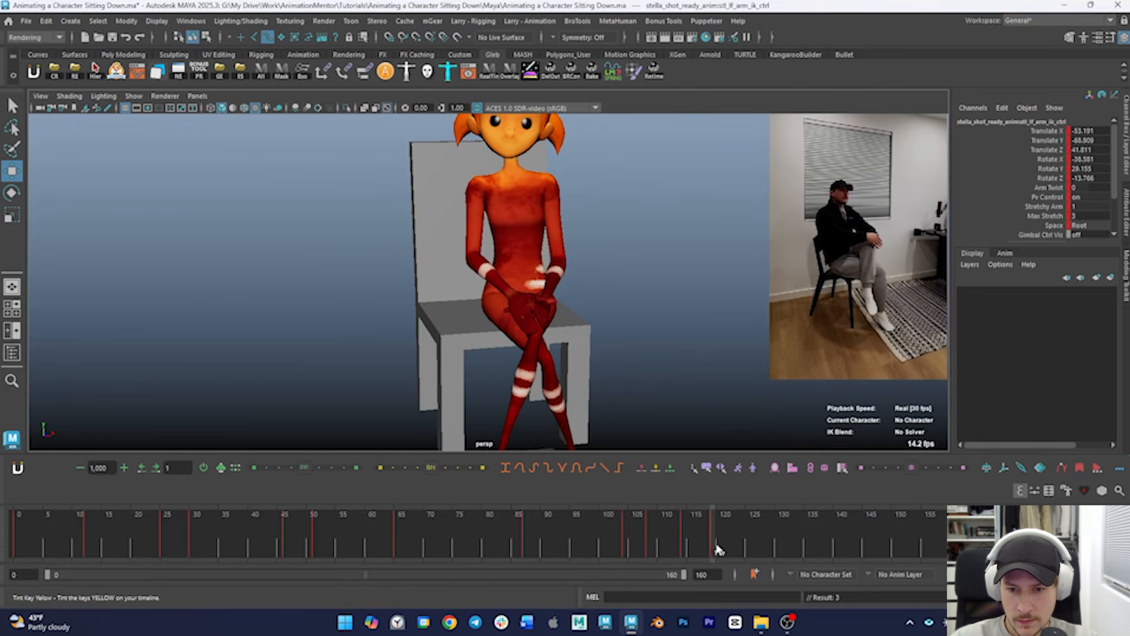
Delay the left hand's landing key from frame 119 to 123 and play back the leg crossing
{"action": "mouse_move", "coordinate": [717, 549]}
{"action": "left_mouse_down"}
{"action": "mouse_move", "coordinate": [699, 542]}
{"action": "mouse_move", "coordinate": [730, 550]}
{"action": "left_mouse_up"}
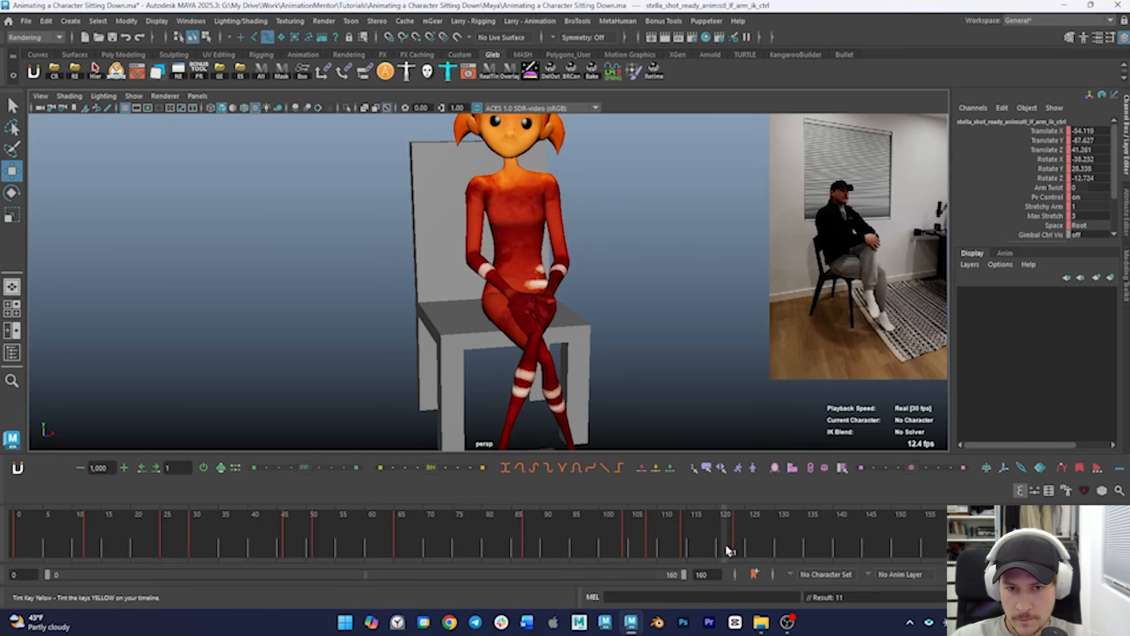
{"action": "key", "text": "alt+v"}
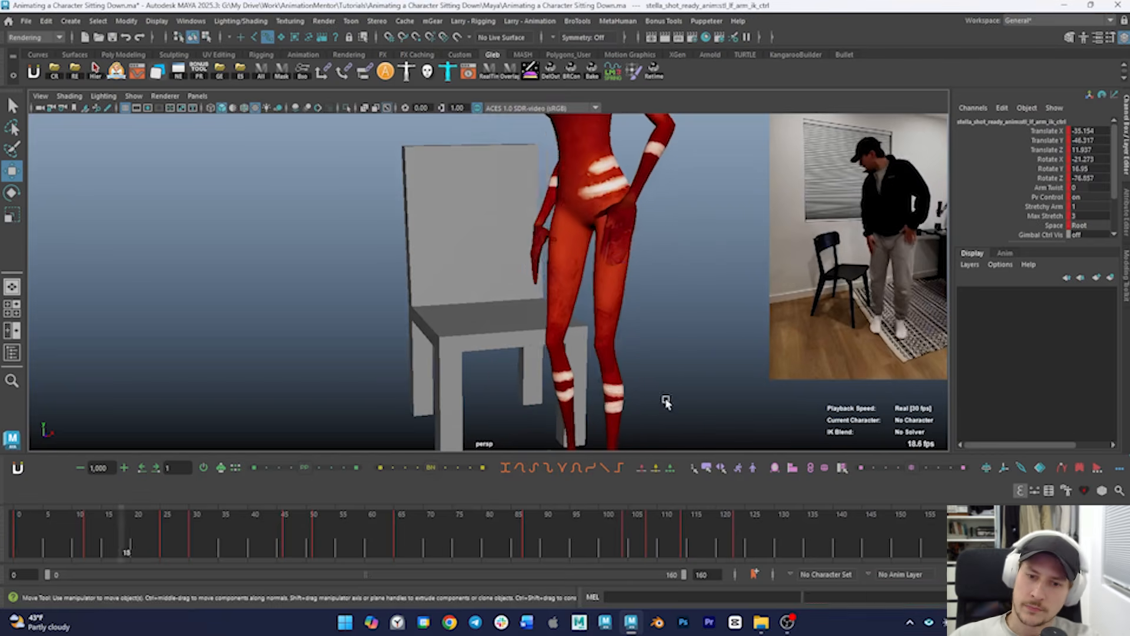
{"action": "left_click", "coordinate": [659, 542]}
{"action": "left_click_drag", "start_coordinate": [659, 541], "coordinate": [662, 545]}
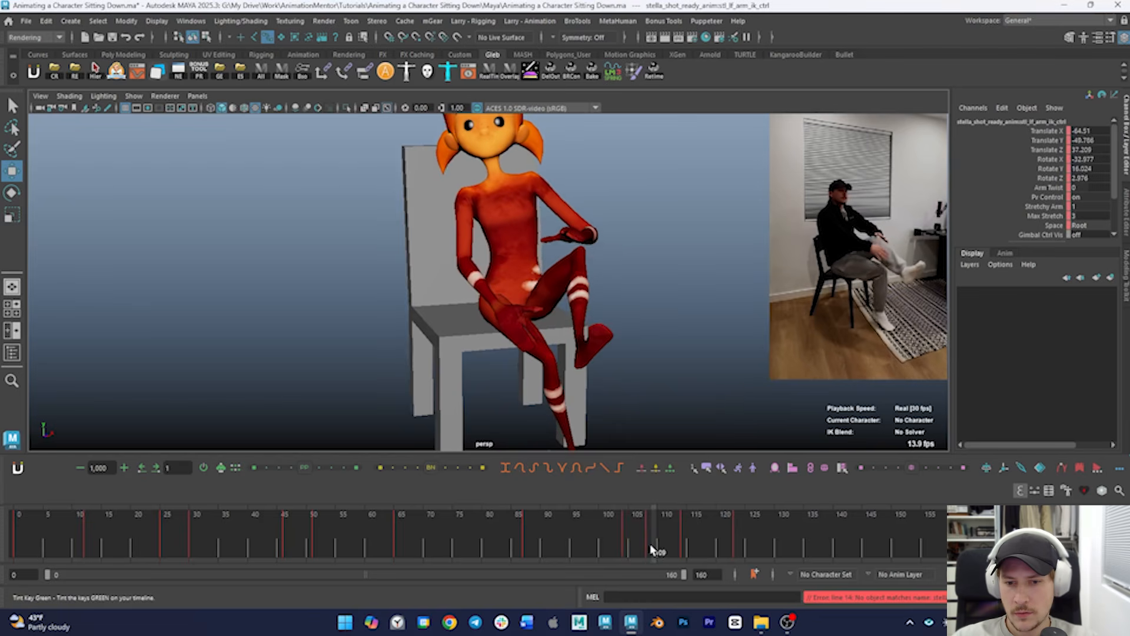
Rotate the right hand on frame 103 to about -37, 158, 80 so it follows the thigh
{"action": "left_click", "coordinate": [907, 271]}
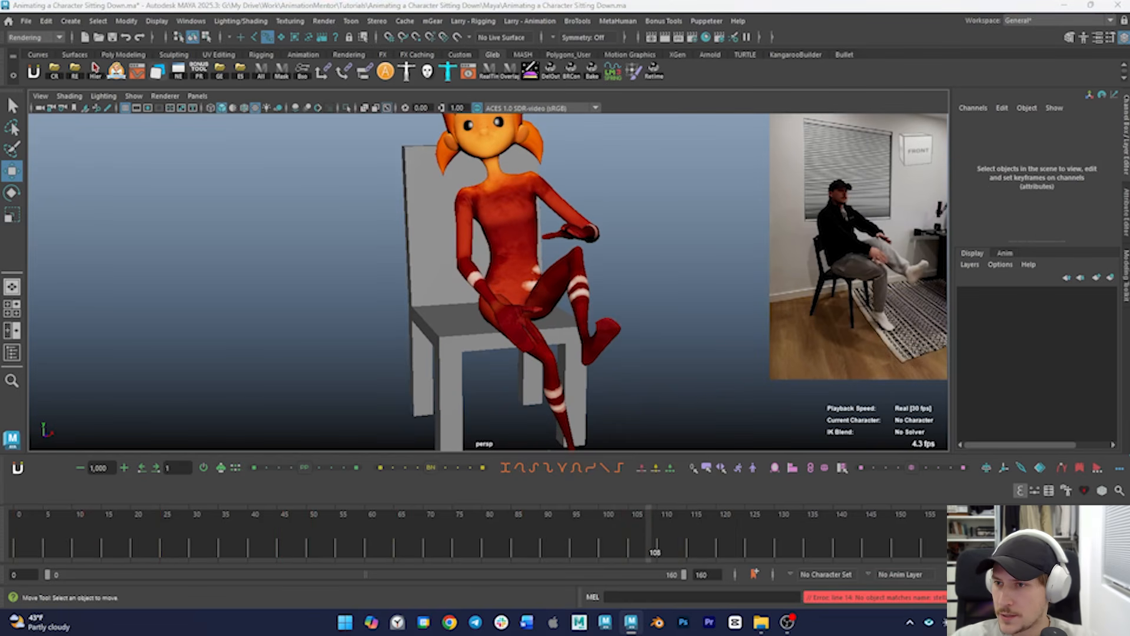
{"action": "key", "text": "ctrl+z"}
{"action": "left_click_drag", "start_coordinate": [539, 538], "coordinate": [625, 542]}
{"action": "key", "text": "e"}
{"action": "left_click_drag", "start_coordinate": [535, 323], "coordinate": [495, 376]}
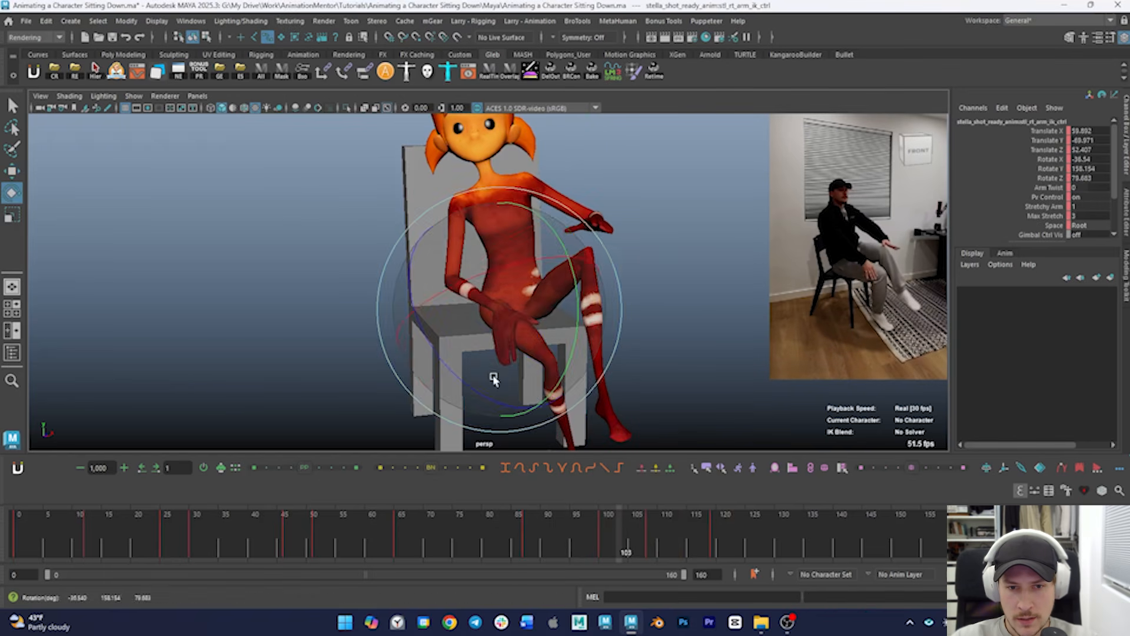
Move the right hand on frame 108 to about 62, -60, 55 and rotate it to about -54, 204, 45
{"action": "key", "text": "w"}
{"action": "left_click_drag", "start_coordinate": [601, 538], "coordinate": [653, 542]}
{"action": "left_click_drag", "start_coordinate": [580, 348], "coordinate": [486, 309], "text": "alt"}
{"action": "key", "text": "e"}
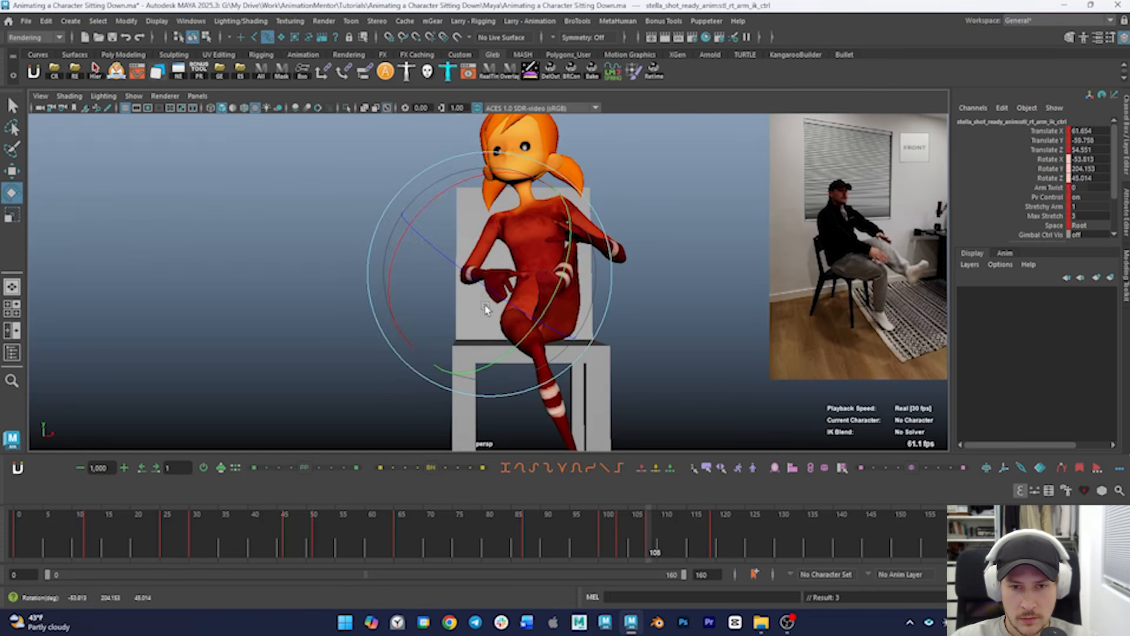
Replace the right hand's frame 108 key with one on frame 113, raising and rotating the hand above the crossing leg
{"action": "left_click_drag", "start_coordinate": [629, 543], "coordinate": [681, 555]}
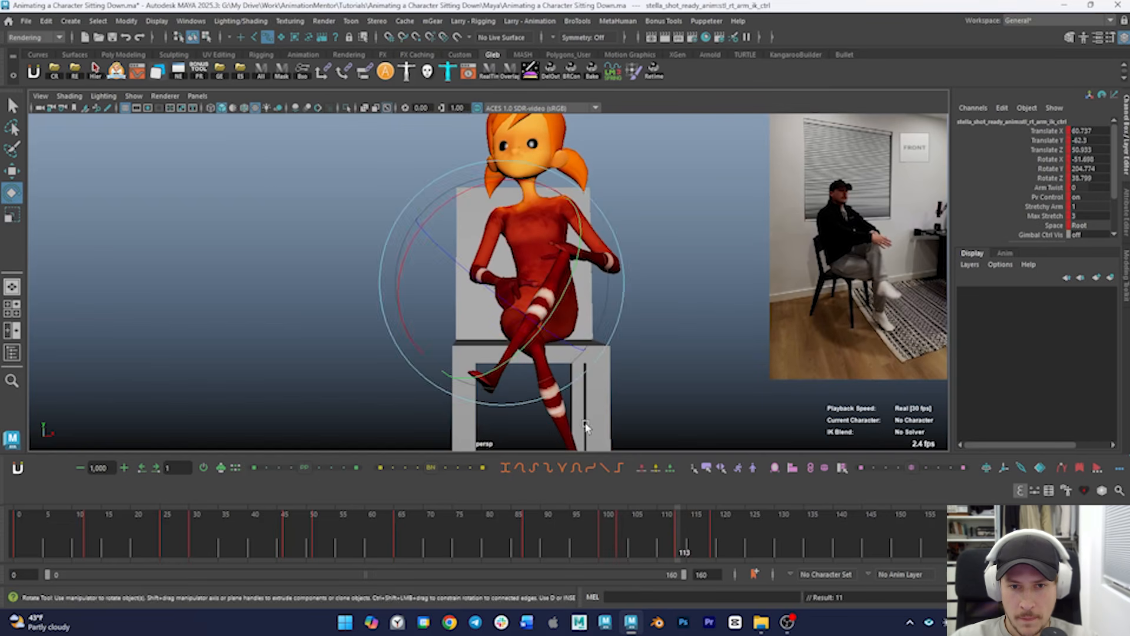
{"action": "key", "text": "w"}
{"action": "left_click_drag", "start_coordinate": [507, 266], "coordinate": [514, 242]}
{"action": "key", "text": "e"}
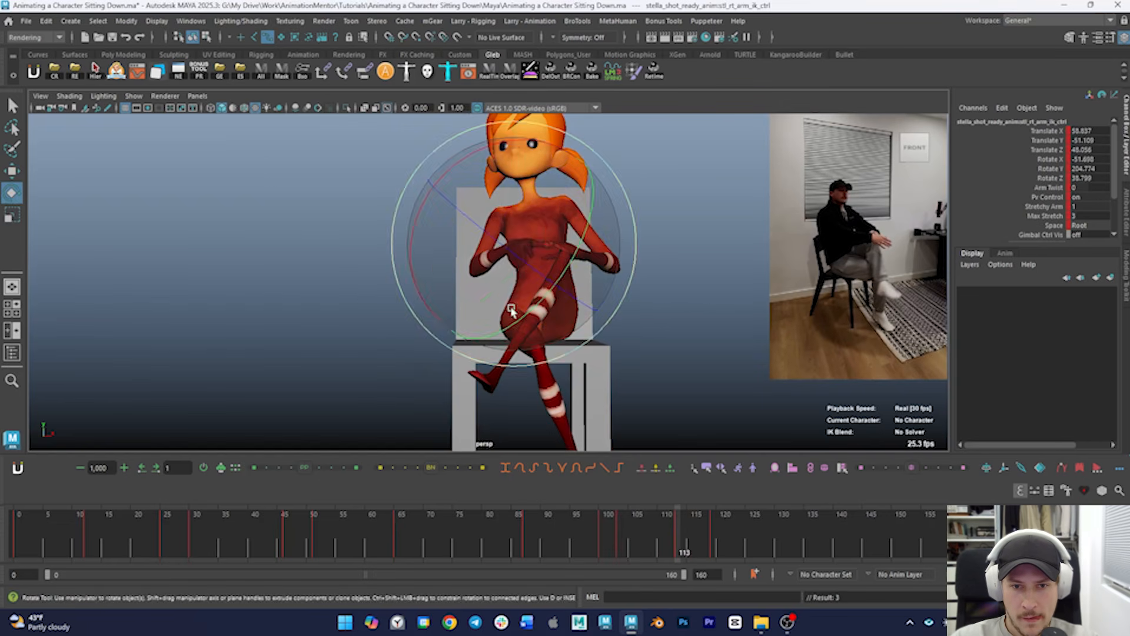
{"action": "left_click_drag", "start_coordinate": [512, 311], "coordinate": [533, 248]}
{"action": "mouse_move", "coordinate": [533, 254]}
{"action": "left_mouse_down", "text": "alt"}
{"action": "mouse_move", "coordinate": [619, 275]}
{"action": "mouse_move", "coordinate": [656, 261]}
{"action": "mouse_move", "coordinate": [537, 247]}
{"action": "left_mouse_up", "text": "alt"}
{"action": "key", "text": "w"}
{"action": "key", "text": "e"}
{"action": "left_click_drag", "start_coordinate": [639, 270], "coordinate": [554, 265], "text": "alt"}
Scrub and play back the animation to examine how the right hand settles on the knee
{"action": "left_click_drag", "start_coordinate": [613, 533], "coordinate": [530, 547]}
{"action": "key", "text": "alt+v"}
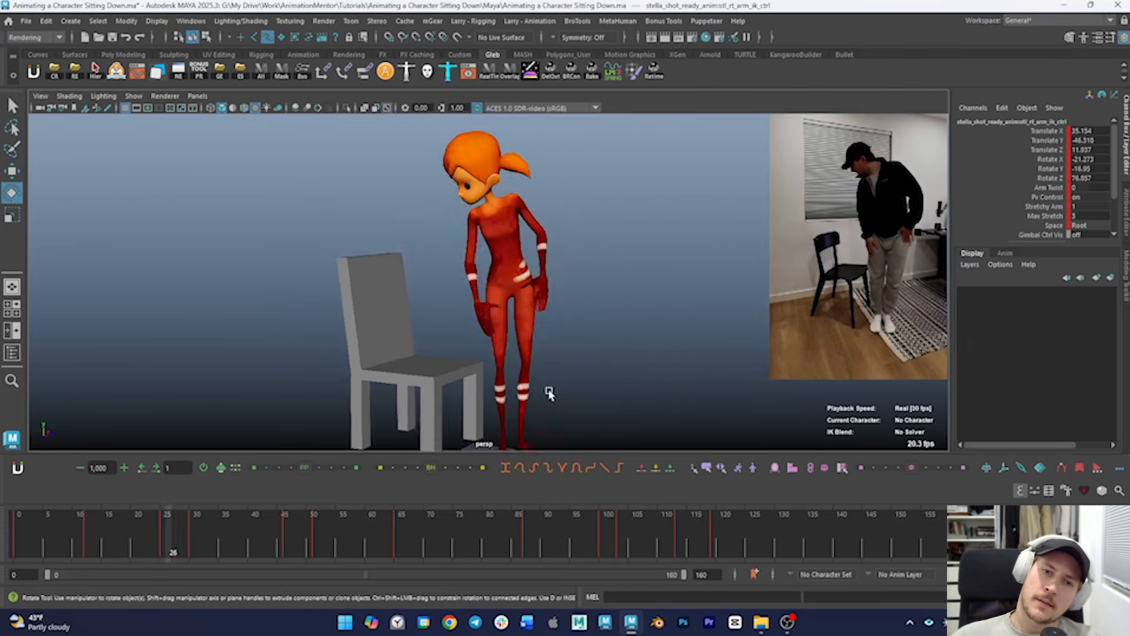
{"action": "right_click_drag", "start_coordinate": [550, 392], "coordinate": [714, 389], "text": "alt"}
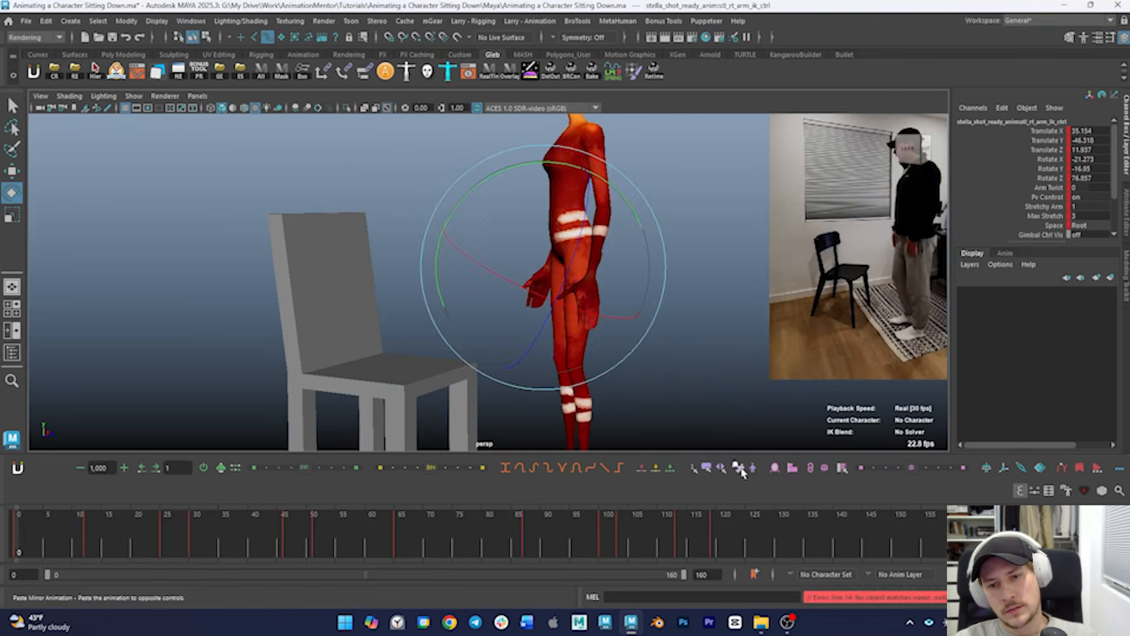
{"action": "left_click_drag", "start_coordinate": [630, 535], "coordinate": [724, 540]}
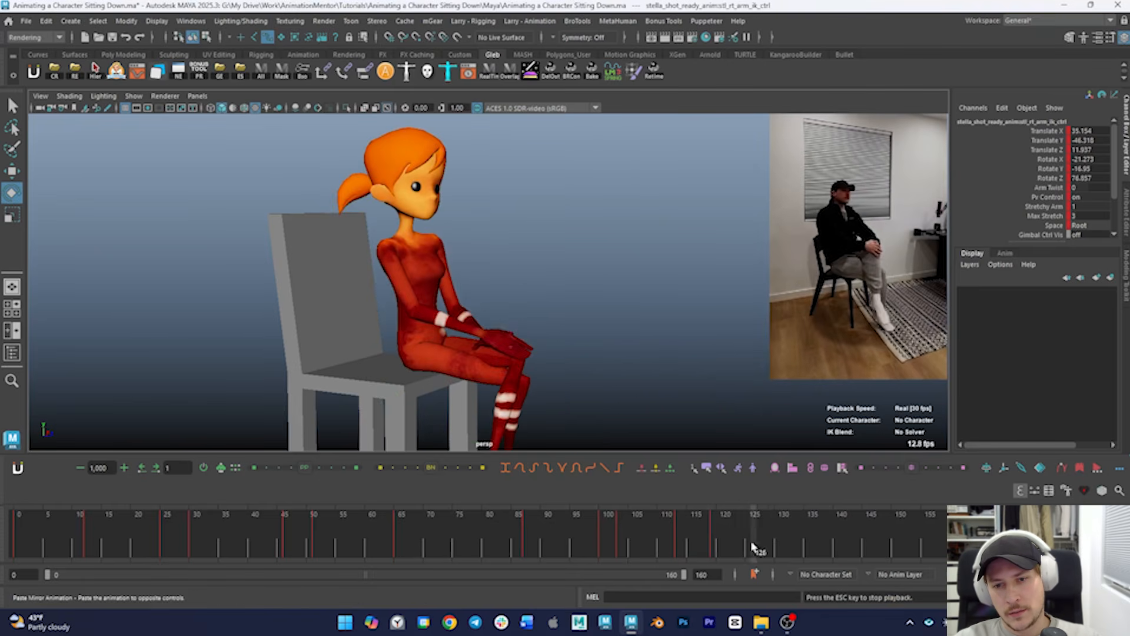
{"action": "key", "text": "Escape"}
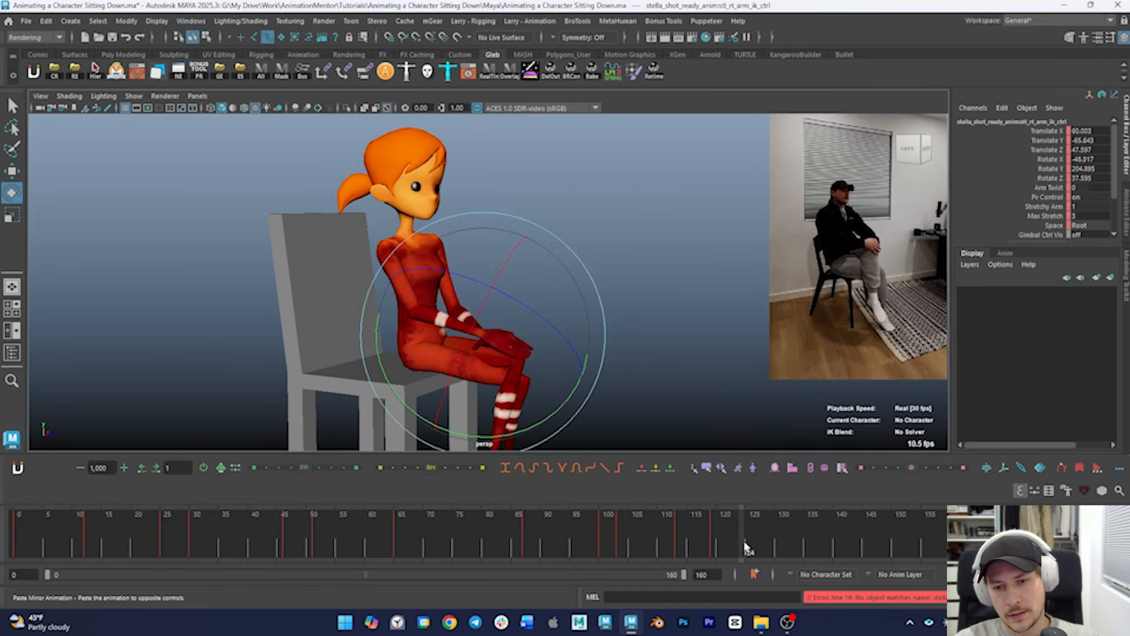
Delay the right hand's landing key from frame 119 to 124 and start playback
{"action": "left_click_drag", "start_coordinate": [746, 548], "coordinate": [451, 546]}
{"action": "key", "text": "alt+v"}
{"action": "left_click_drag", "start_coordinate": [474, 382], "coordinate": [497, 346], "text": "alt"}
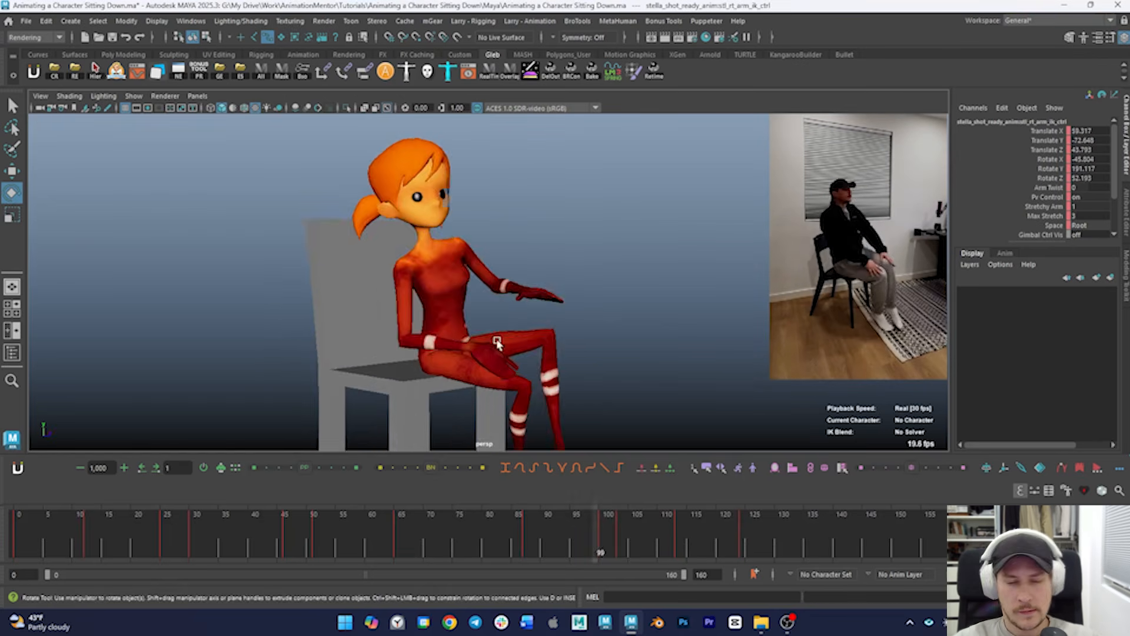
Play back and scrub through the leg crossing up to about frame 135, comparing both hands with the reference footage
{"action": "scroll", "coordinate": [501, 349], "scroll_direction": "down", "scroll_amount": 3}
{"action": "key", "text": "alt+shift+v"}
{"action": "scroll", "coordinate": [628, 361], "scroll_direction": "down", "scroll_amount": 3}
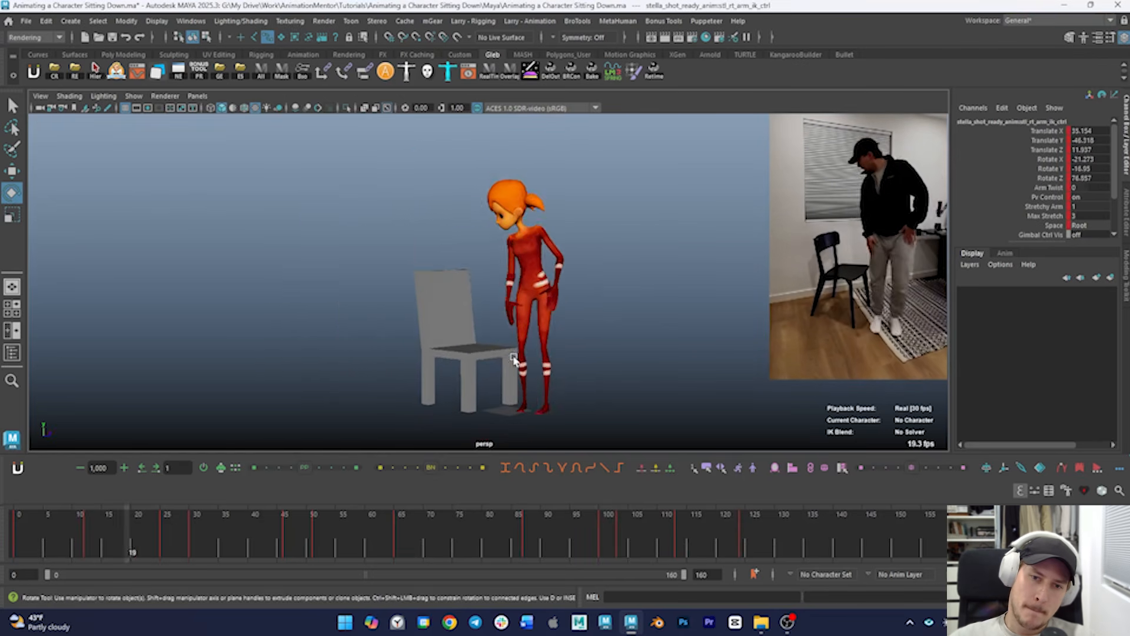
{"action": "left_click_drag", "start_coordinate": [612, 537], "coordinate": [672, 540]}
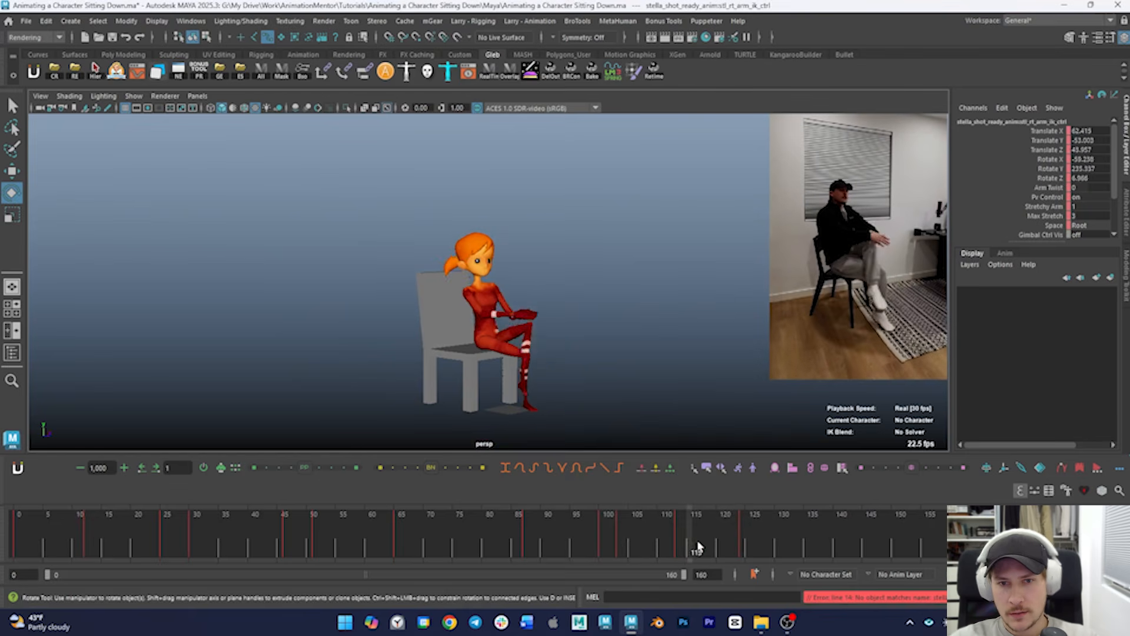
{"action": "left_click_drag", "start_coordinate": [620, 542], "coordinate": [657, 547]}
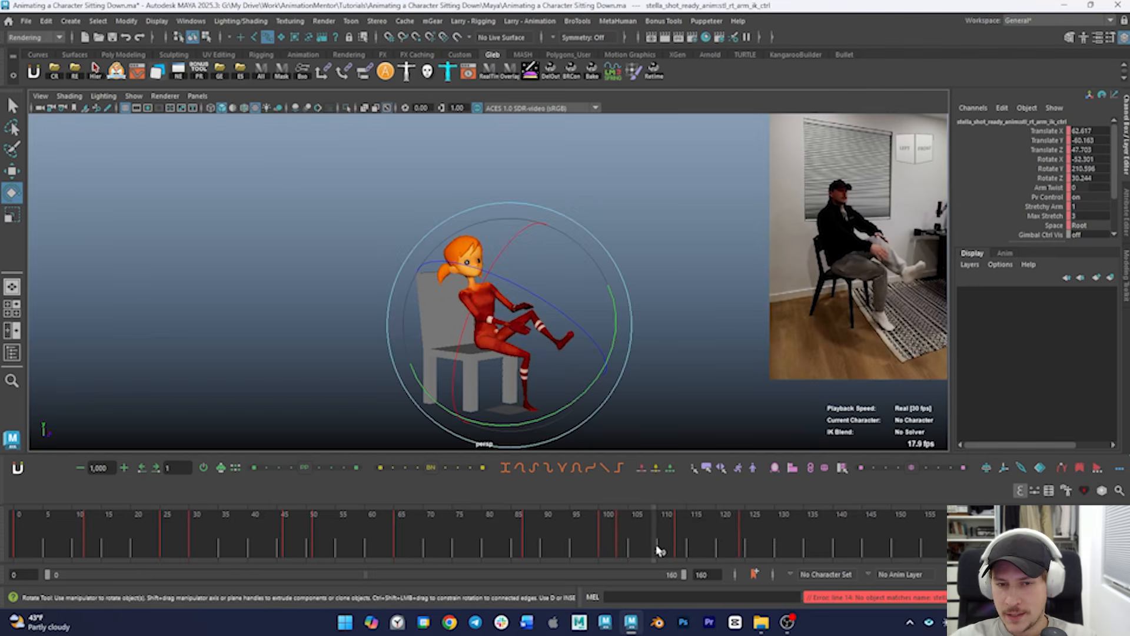
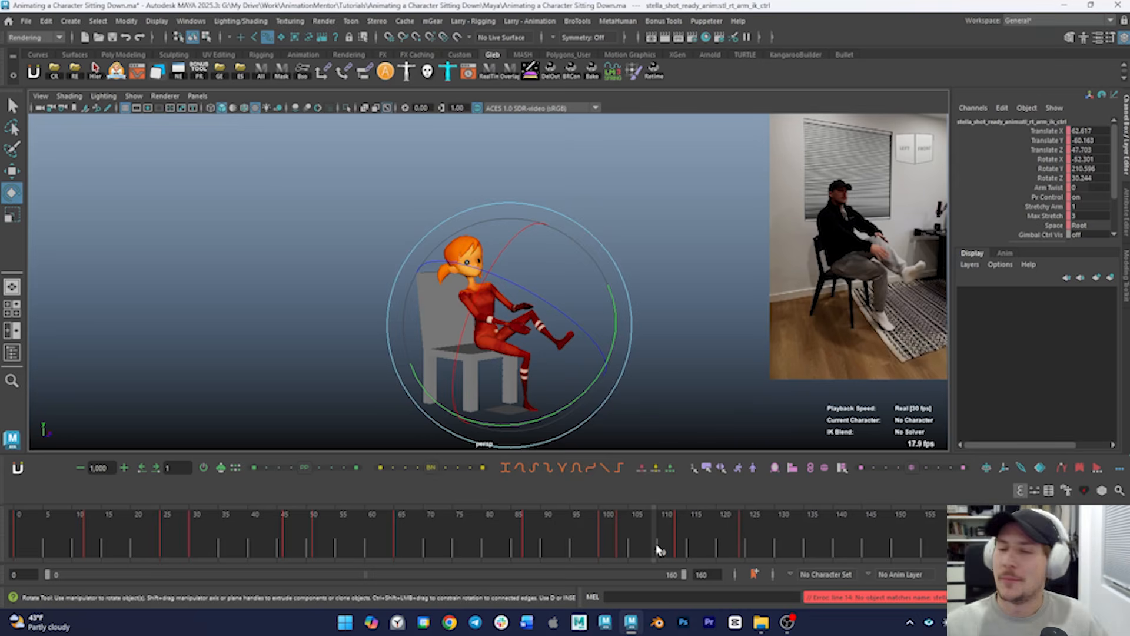
{"action": "left_click_drag", "start_coordinate": [614, 540], "coordinate": [728, 537]}
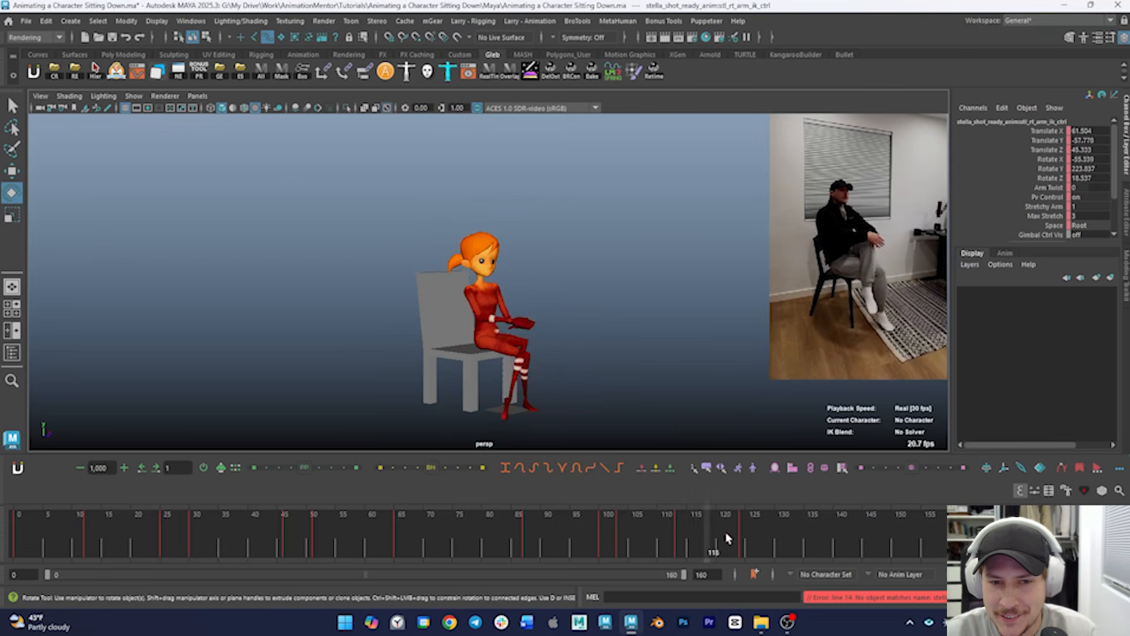
{"action": "mouse_move", "coordinate": [811, 538]}
{"action": "left_mouse_down"}
{"action": "mouse_move", "coordinate": [510, 541]}
{"action": "mouse_move", "coordinate": [810, 544]}
{"action": "mouse_move", "coordinate": [523, 553]}
{"action": "mouse_move", "coordinate": [800, 533]}
{"action": "left_mouse_up"}
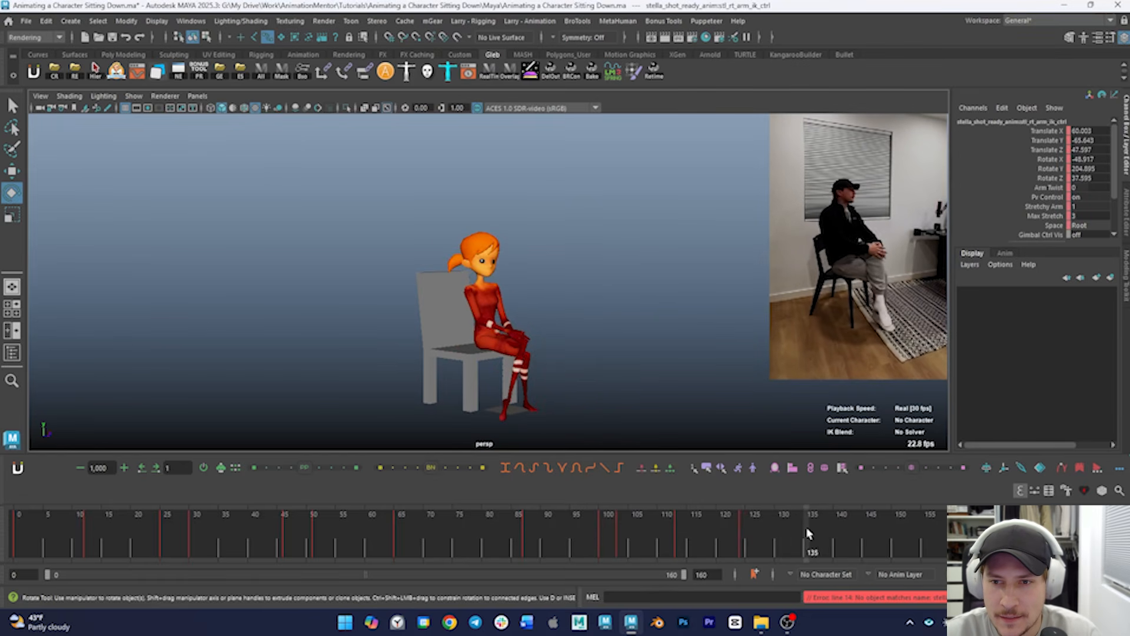
Key the whole character's pose on frame 135 and select the center of gravity control
{"action": "left_click", "coordinate": [647, 315]}
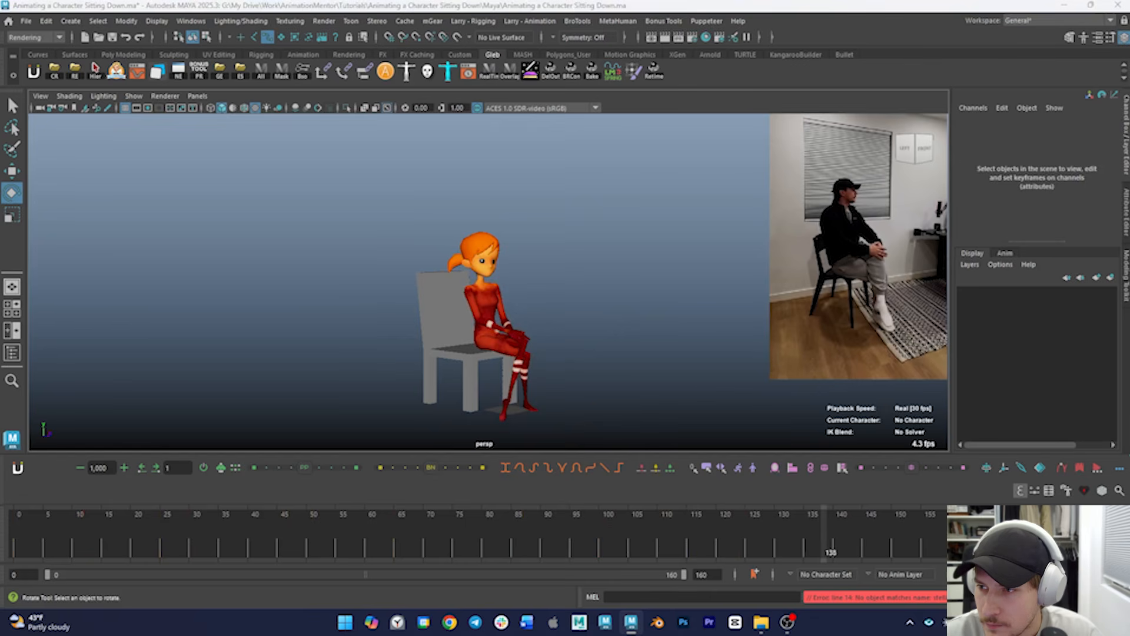
{"action": "key", "text": "ctrl+z"}
{"action": "key", "text": "ctrl+z"}
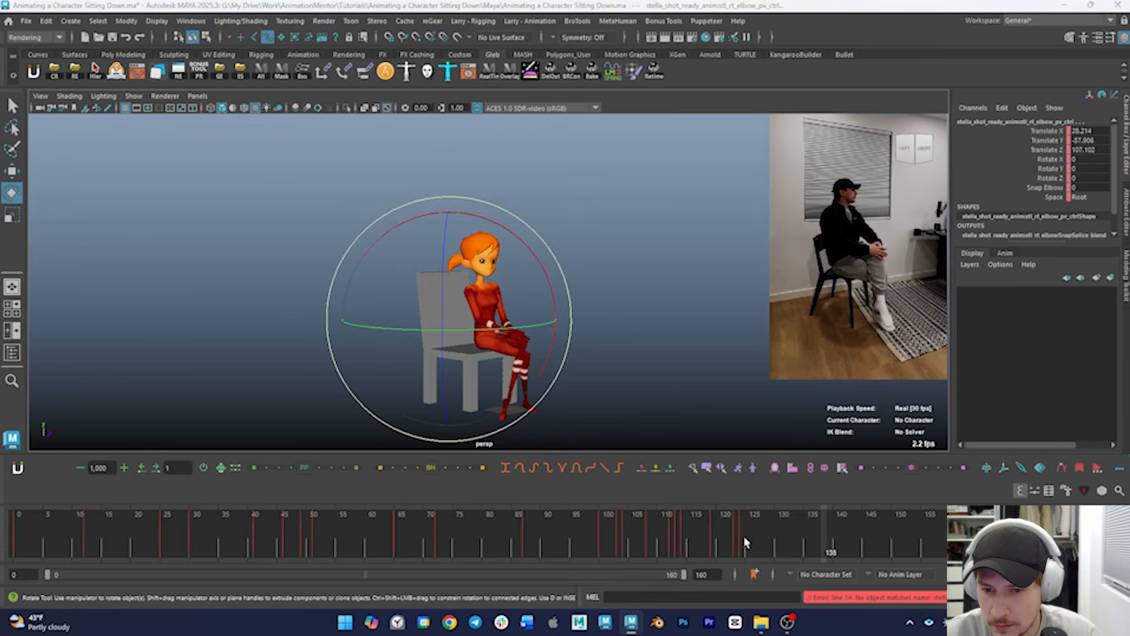
{"action": "left_click_drag", "start_coordinate": [745, 542], "coordinate": [806, 524]}
{"action": "key", "text": "ctrl+z"}
{"action": "key", "text": "ctrl+z"}
{"action": "left_click_drag", "start_coordinate": [638, 302], "coordinate": [583, 303], "text": "alt"}
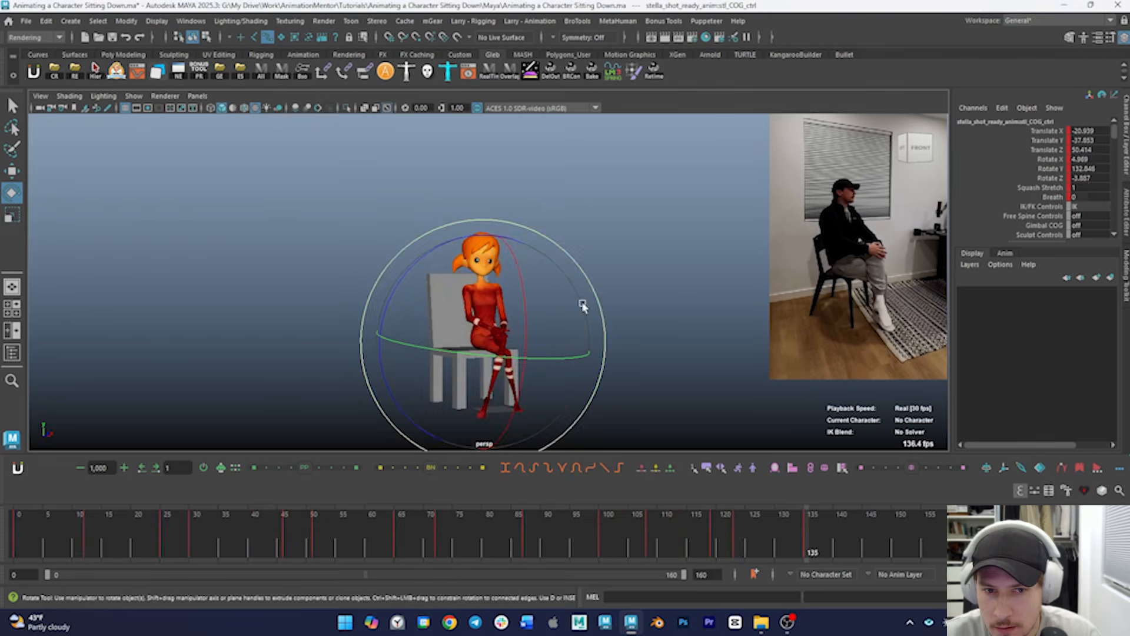
Adjust the body rotation on frame 135 and rotate the head to turn it slightly to the side
{"action": "left_click_drag", "start_coordinate": [482, 311], "coordinate": [450, 323]}
{"action": "key", "text": "shift+e"}
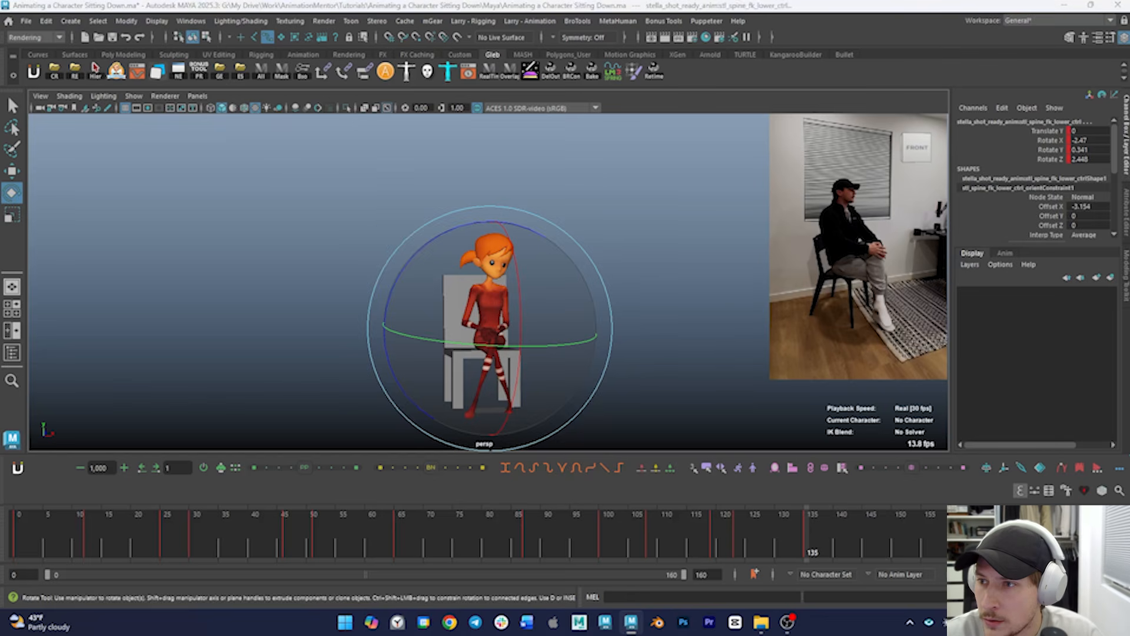
{"action": "left_click", "coordinate": [524, 268]}
{"action": "left_click_drag", "start_coordinate": [1049, 133], "coordinate": [1051, 179]}
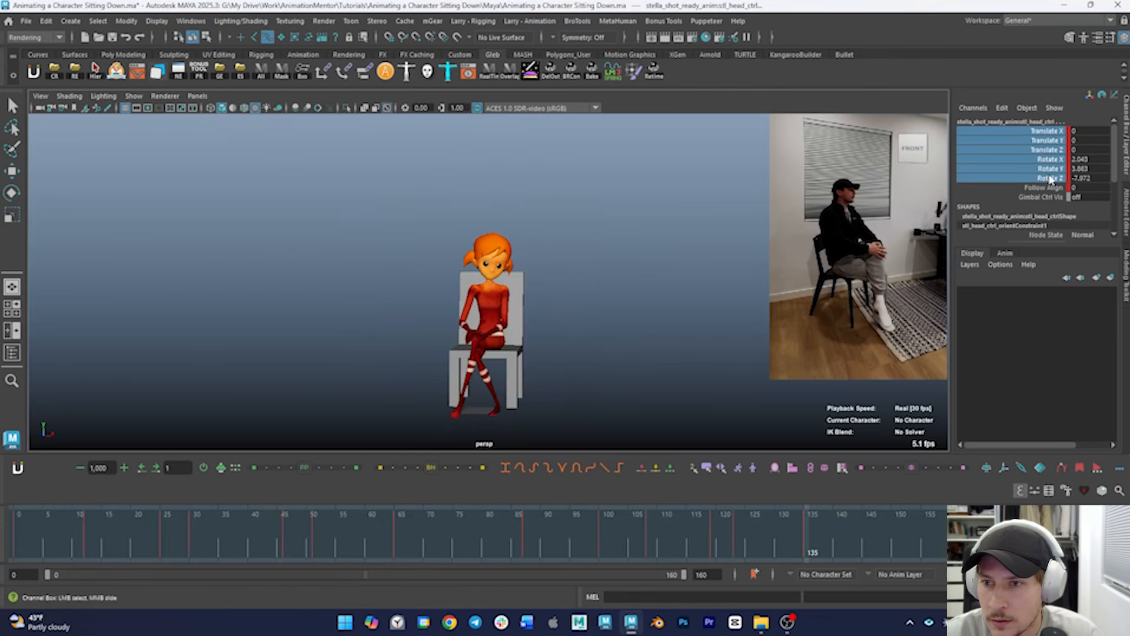
{"action": "key", "text": "e"}
{"action": "left_click_drag", "start_coordinate": [495, 323], "coordinate": [525, 299]}
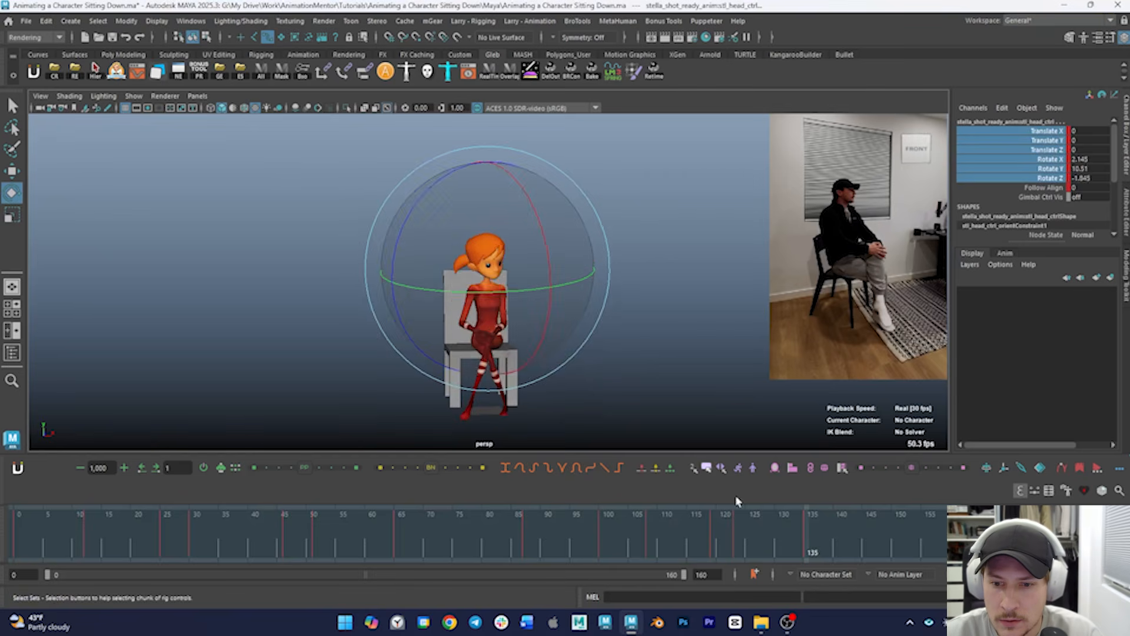
Scrub and play back the seated section from the side to examine the head's motion against the reference footage
{"action": "left_click_drag", "start_coordinate": [733, 530], "coordinate": [395, 553]}
{"action": "key", "text": "alt+v"}
{"action": "left_click_drag", "start_coordinate": [547, 313], "coordinate": [607, 321], "text": "alt"}
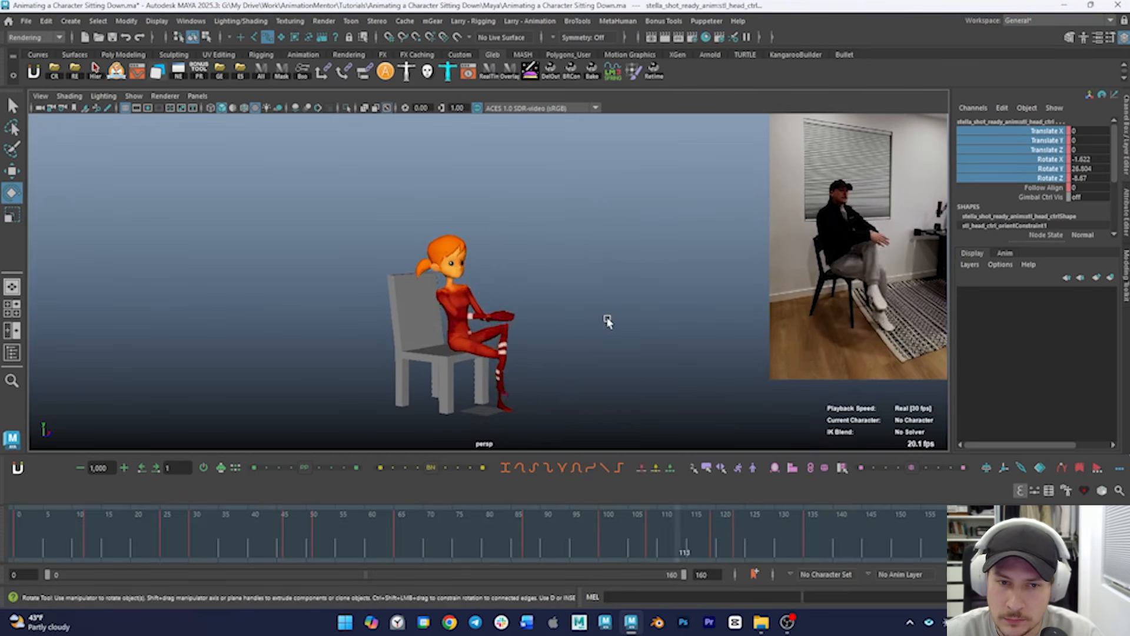
{"action": "key", "text": "Escape"}
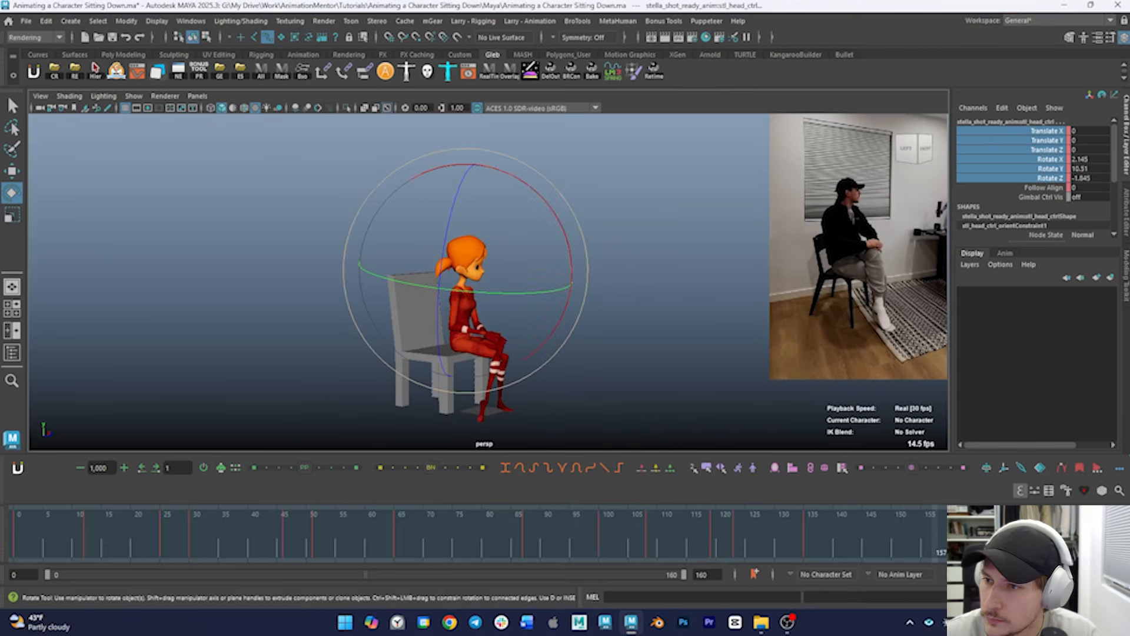
{"action": "key", "text": "ctrl+z"}
{"action": "key", "text": "shift+z"}
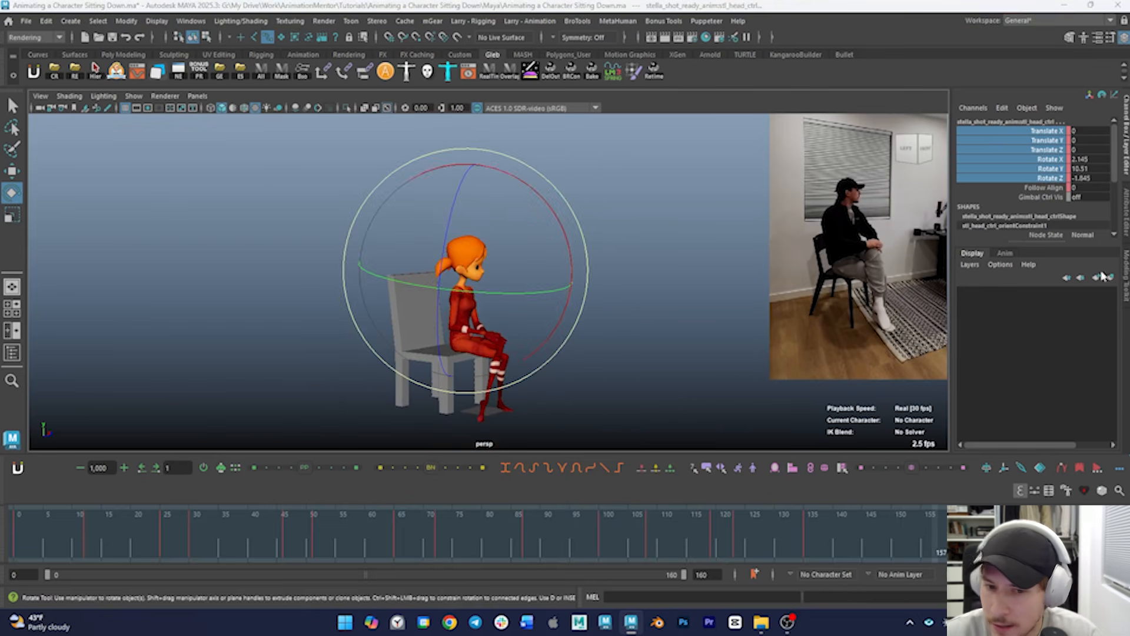
Remove the head's keys between frames 115 and 125, blend its frame 135 pose toward the neighboring poses, and start playback
{"action": "left_click_drag", "start_coordinate": [630, 530], "coordinate": [736, 544]}
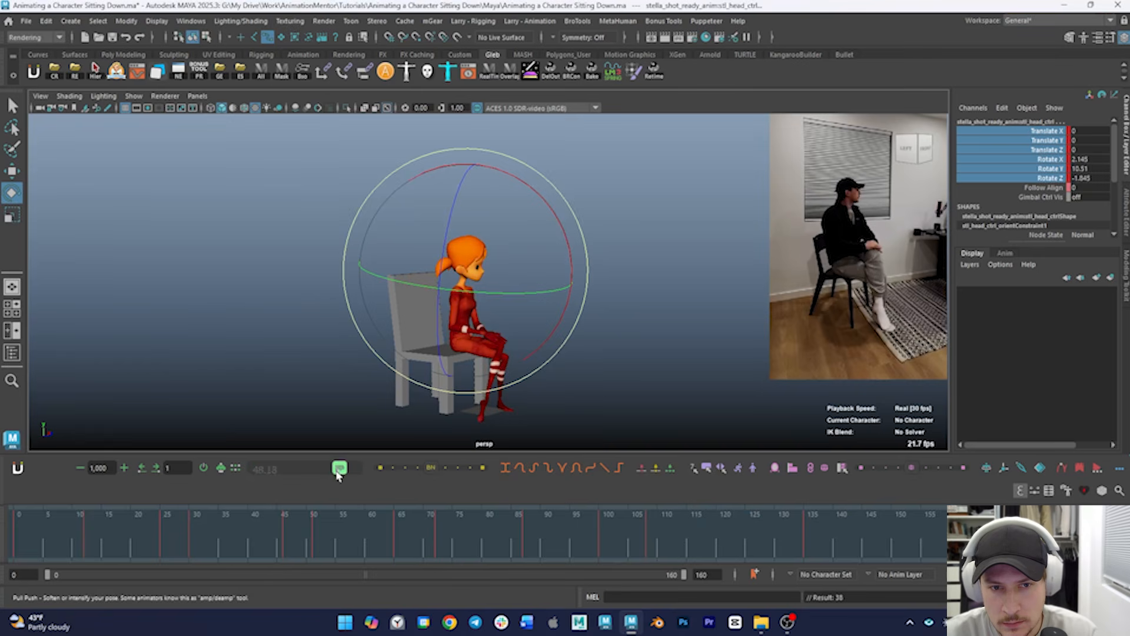
{"action": "left_click_drag", "start_coordinate": [783, 538], "coordinate": [806, 545]}
{"action": "left_click_drag", "start_coordinate": [431, 471], "coordinate": [420, 473]}
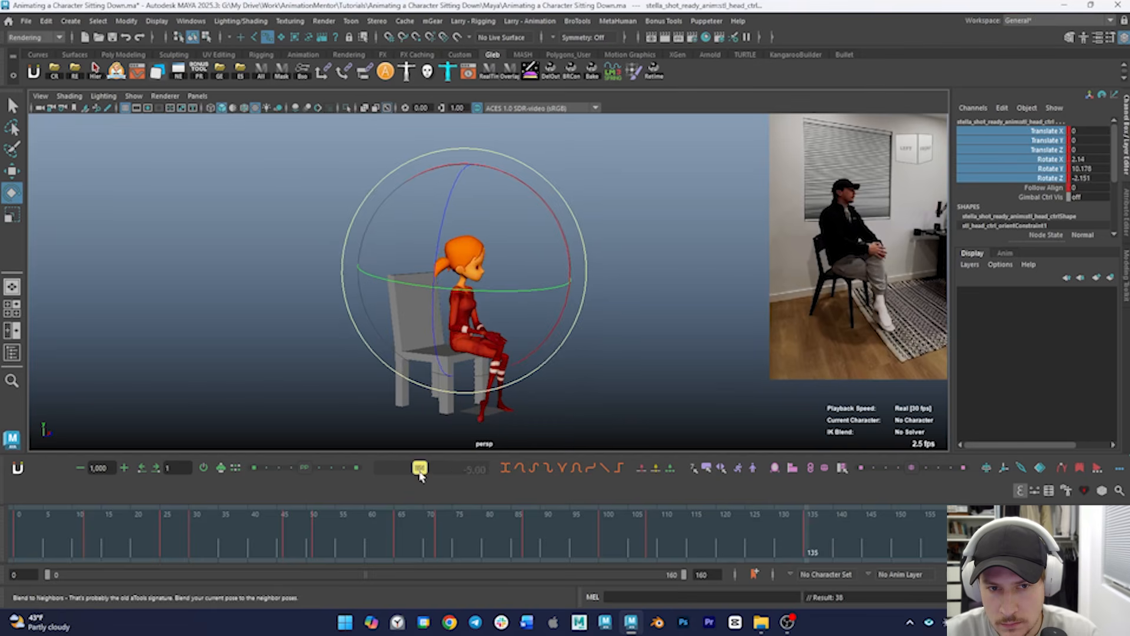
{"action": "key", "text": "alt+v"}
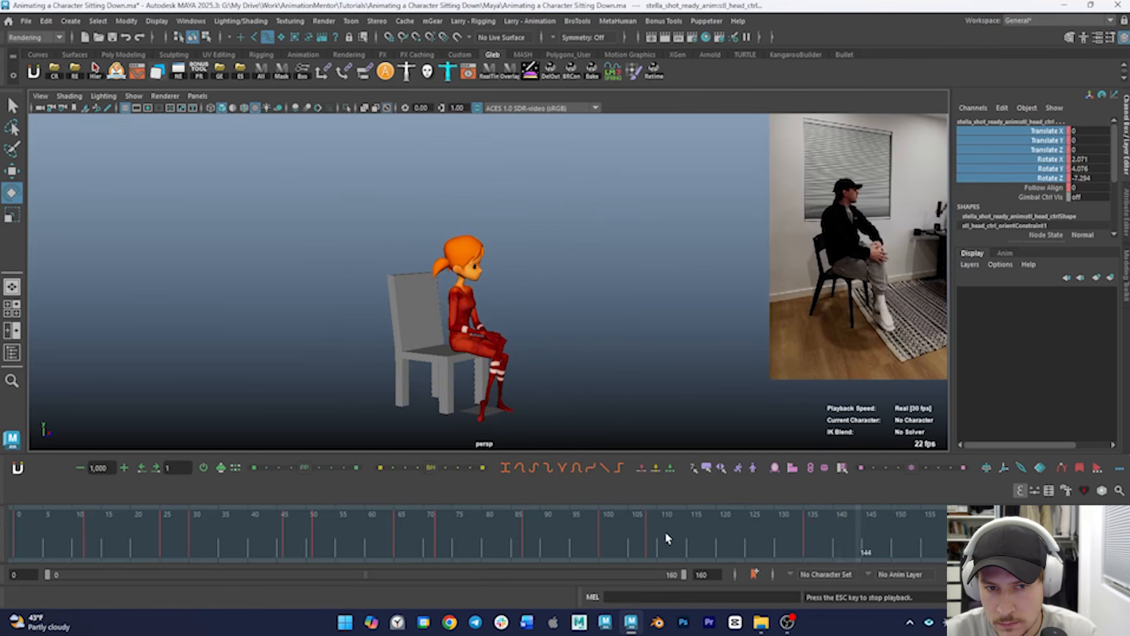
Scrub the end of the shot and key the right hand's resting pose on frame 140
{"action": "left_click_drag", "start_coordinate": [694, 533], "coordinate": [890, 550]}
{"action": "key", "text": "alt+d"}
{"action": "left_click", "coordinate": [485, 333]}
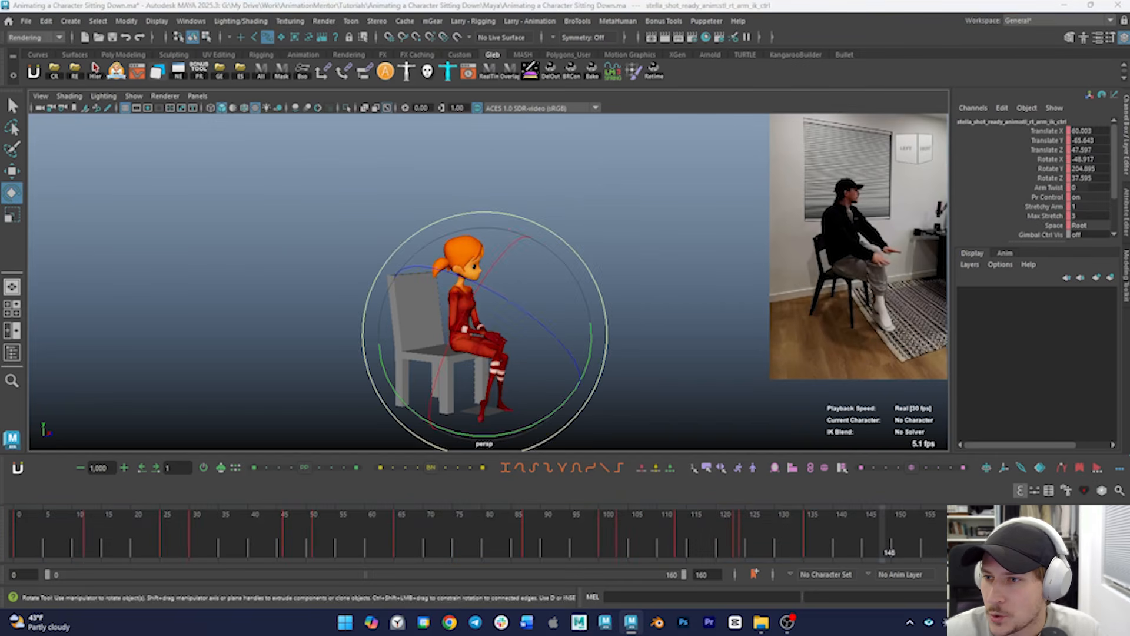
{"action": "left_click_drag", "start_coordinate": [792, 525], "coordinate": [883, 541]}
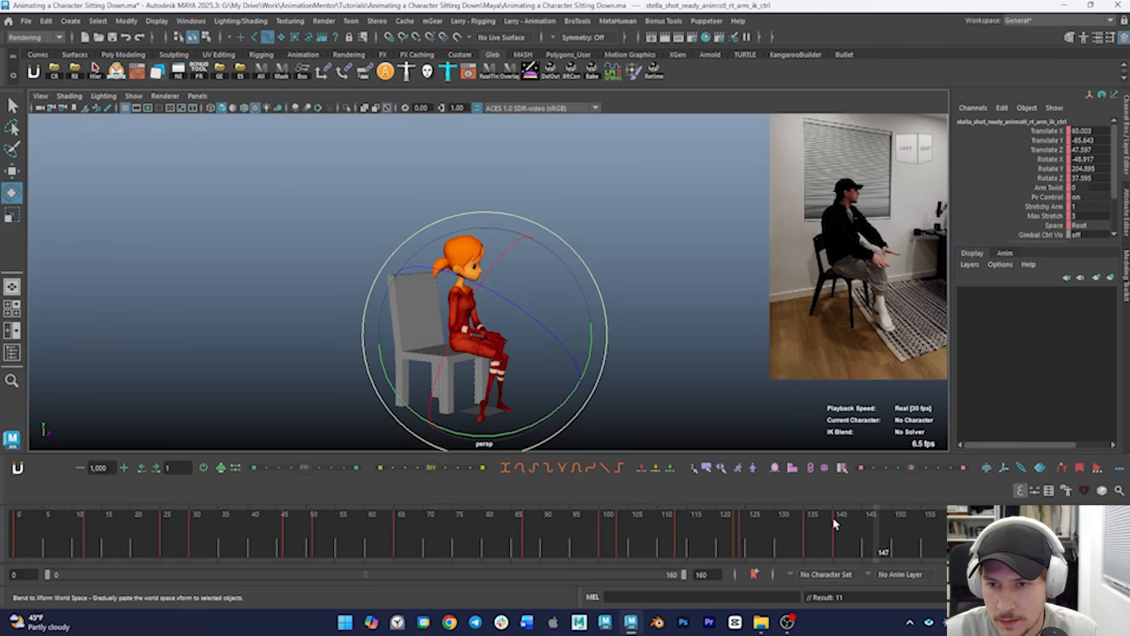
Rotate and move the right hand on frame 147 so it slides outward and down over the side of the thigh
{"action": "left_click_drag", "start_coordinate": [567, 403], "coordinate": [445, 397]}
{"action": "key", "text": "w"}
{"action": "left_click_drag", "start_coordinate": [485, 332], "coordinate": [490, 348]}
{"action": "key", "text": "f"}
{"action": "right_click_drag", "start_coordinate": [499, 353], "coordinate": [312, 323], "text": "alt"}
{"action": "left_click_drag", "start_coordinate": [313, 324], "coordinate": [419, 312], "text": "alt"}
{"action": "left_click_drag", "start_coordinate": [518, 280], "coordinate": [503, 272]}
{"action": "left_click_drag", "start_coordinate": [504, 272], "coordinate": [704, 285], "text": "alt"}
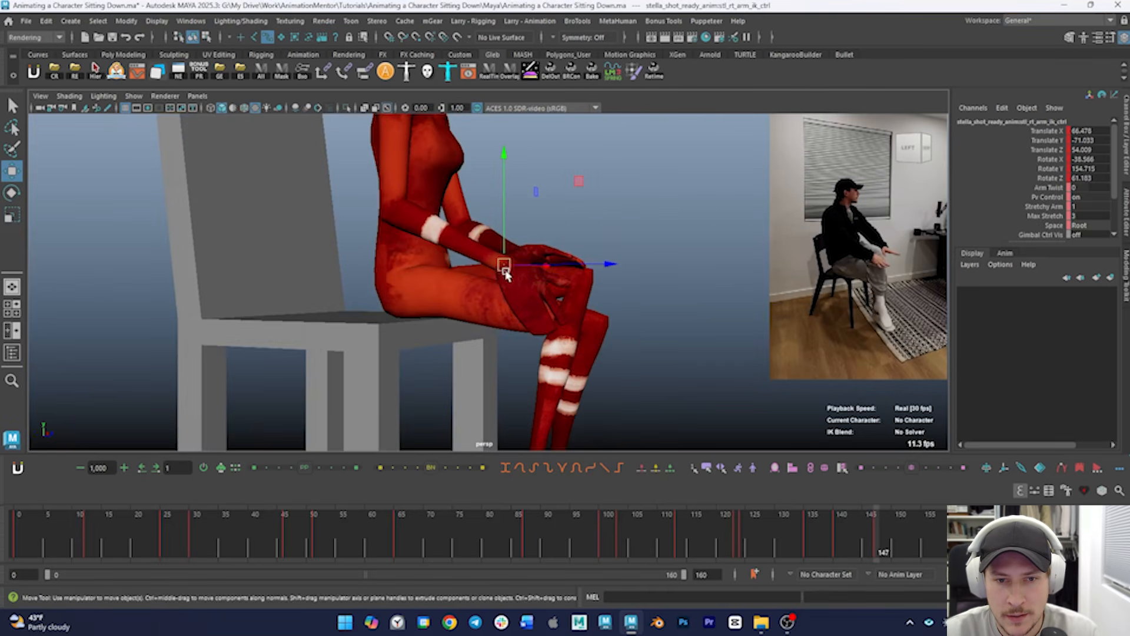
{"action": "left_click_drag", "start_coordinate": [506, 275], "coordinate": [521, 321]}
Key a rotated in-between pose for the right hand on frame 142 and scrub through its outward movement
{"action": "key", "text": "e"}
{"action": "key", "text": "shift+e"}
{"action": "left_click_drag", "start_coordinate": [813, 548], "coordinate": [848, 545]}
{"action": "left_click_drag", "start_coordinate": [592, 295], "coordinate": [605, 290]}
{"action": "key", "text": "shift+e"}
{"action": "left_click_drag", "start_coordinate": [848, 544], "coordinate": [910, 549]}
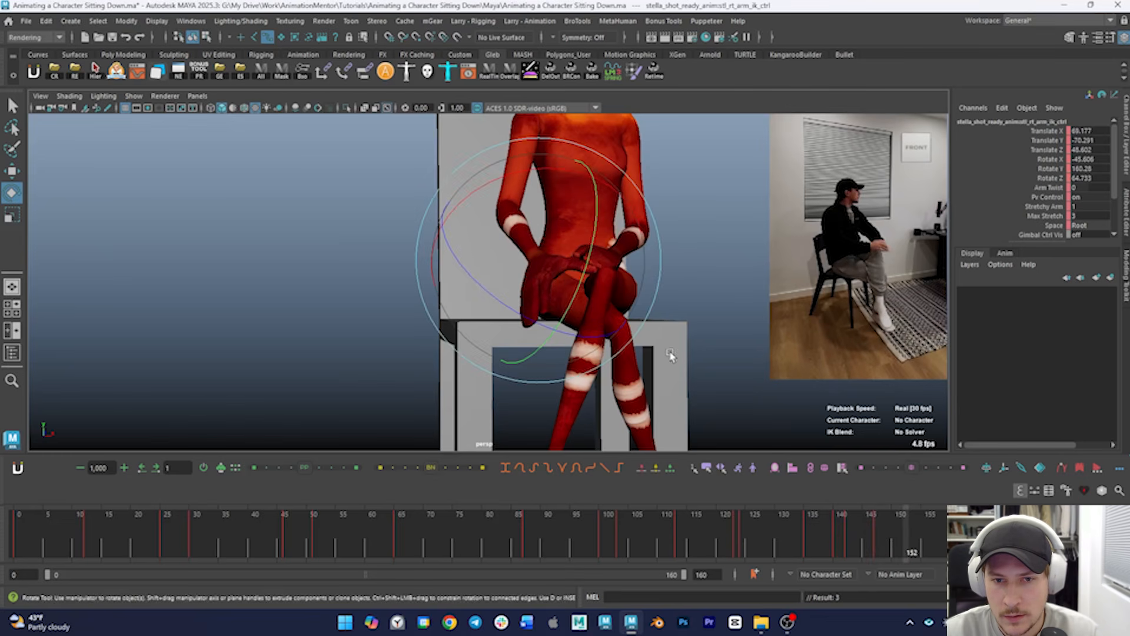
Add a right hand in-between around frame 150 and nudge the hand slightly down onto the knee at its landing
{"action": "left_click", "coordinate": [808, 543]}
{"action": "left_click_drag", "start_coordinate": [835, 545], "coordinate": [889, 549]}
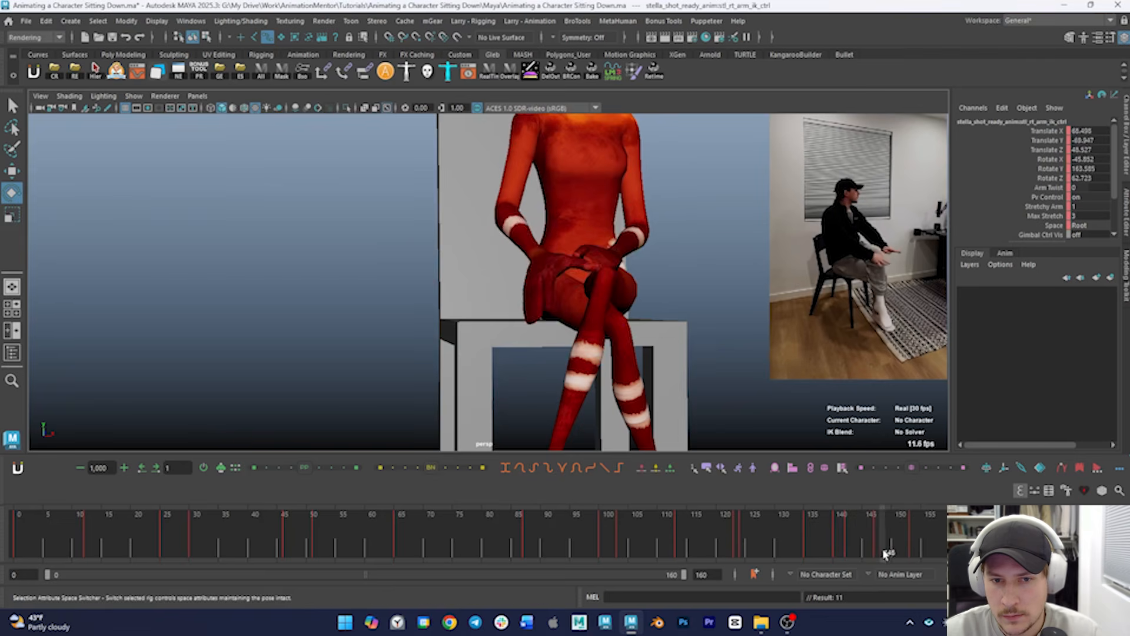
{"action": "left_click_drag", "start_coordinate": [885, 554], "coordinate": [898, 554]}
{"action": "key", "text": "w"}
{"action": "left_click_drag", "start_coordinate": [606, 298], "coordinate": [545, 243], "text": "alt"}
{"action": "left_click_drag", "start_coordinate": [545, 243], "coordinate": [582, 285], "text": "alt"}
{"action": "left_click_drag", "start_coordinate": [876, 531], "coordinate": [956, 542]}
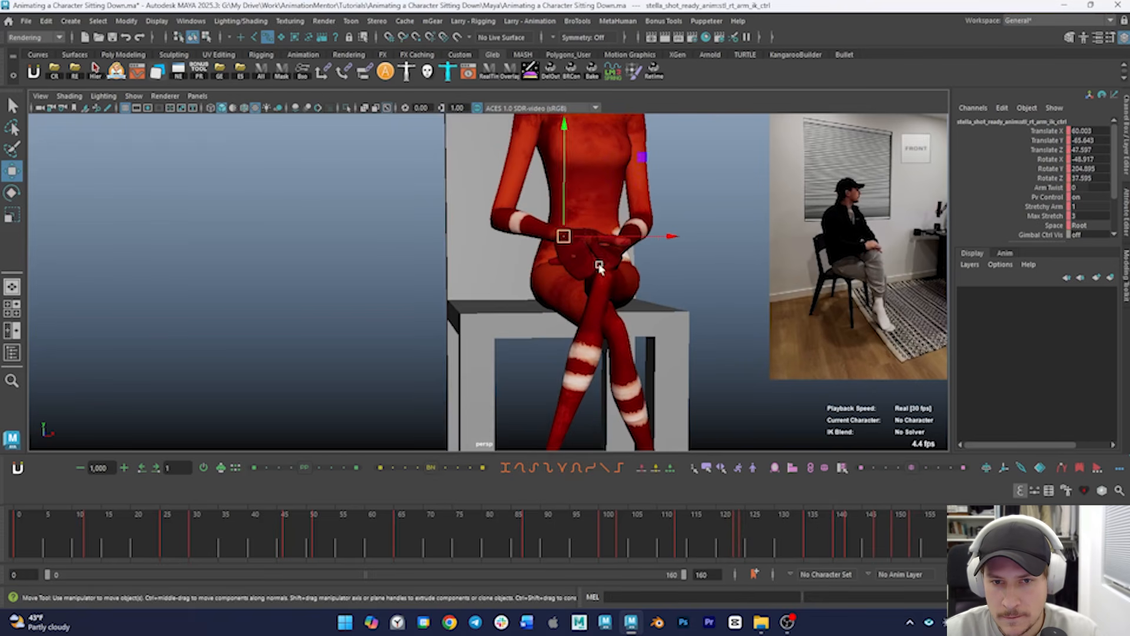
{"action": "left_click_drag", "start_coordinate": [600, 265], "coordinate": [570, 241], "text": "alt"}
{"action": "left_click_drag", "start_coordinate": [595, 273], "coordinate": [600, 285], "text": "alt"}
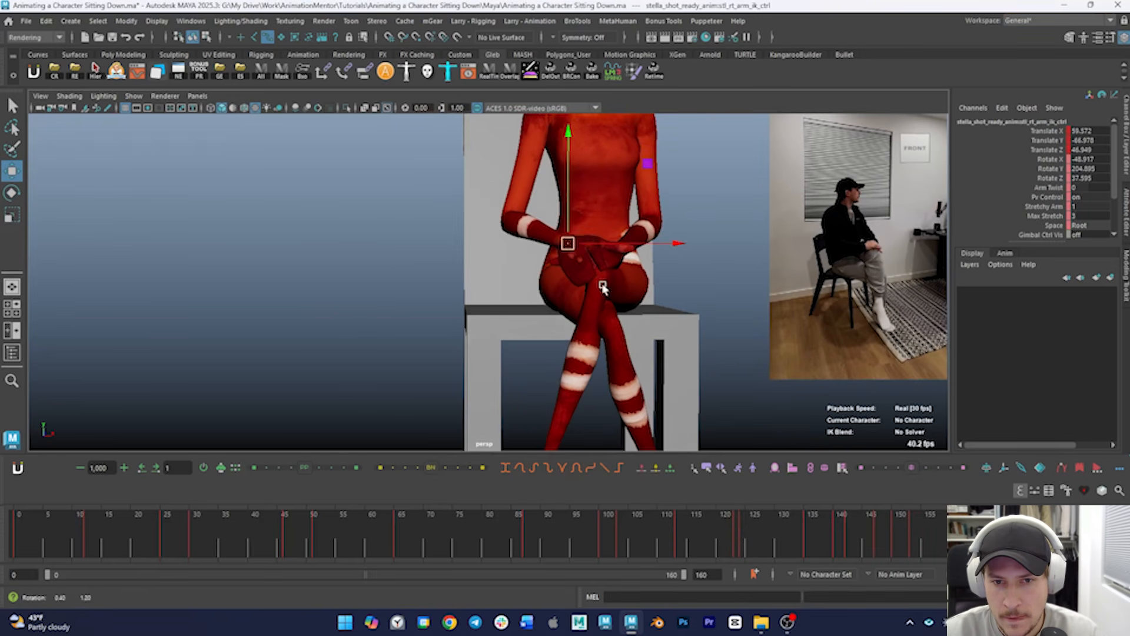
Move and rotate the left hand slightly outward and down on frame 143 to start its gesture
{"action": "left_click_drag", "start_coordinate": [820, 538], "coordinate": [854, 543]}
{"action": "key", "text": "Right"}
{"action": "key", "text": "e"}
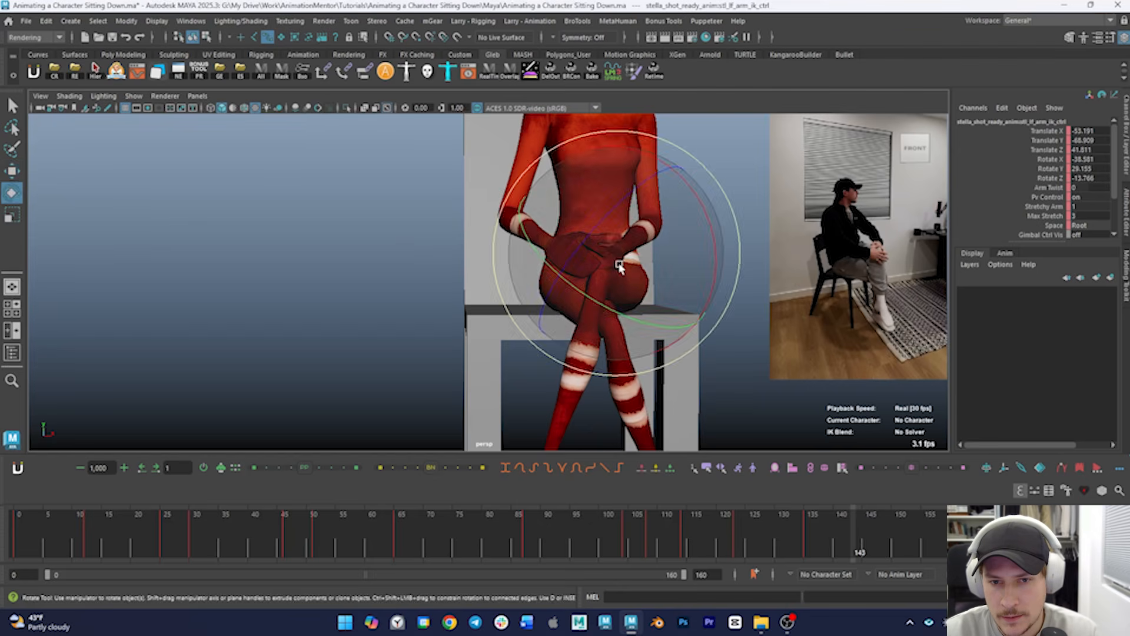
{"action": "key", "text": "w"}
{"action": "left_click_drag", "start_coordinate": [616, 261], "coordinate": [571, 227]}
{"action": "key", "text": "e"}
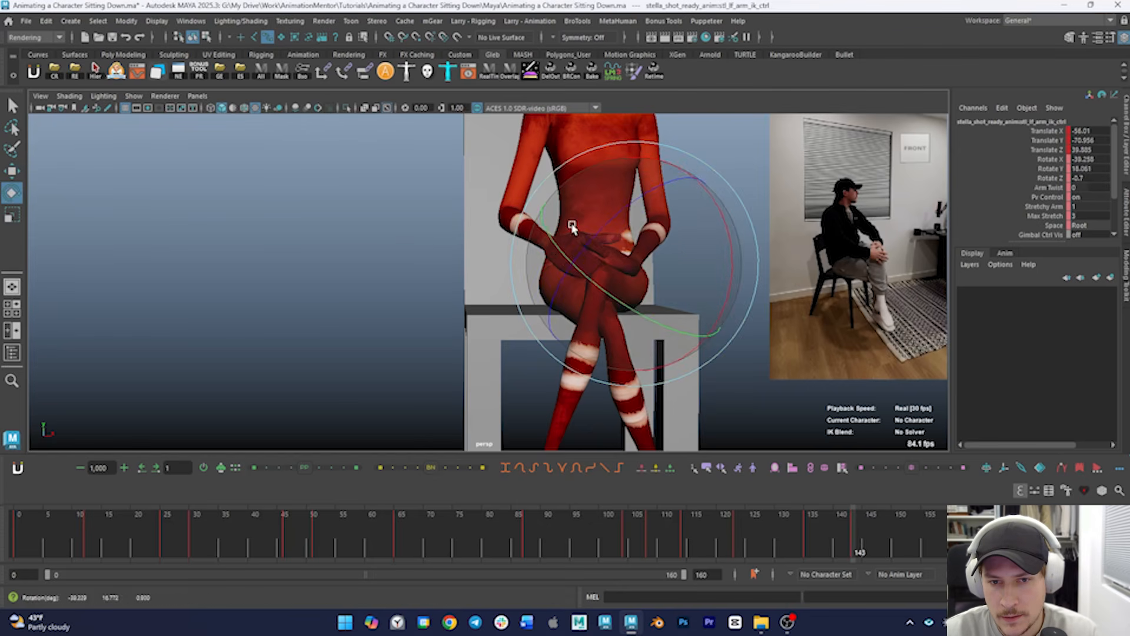
Rotate the left hand open and move it outward off the knee on frame 149
{"action": "left_click_drag", "start_coordinate": [824, 560], "coordinate": [889, 548]}
{"action": "left_click_drag", "start_coordinate": [669, 383], "coordinate": [712, 327]}
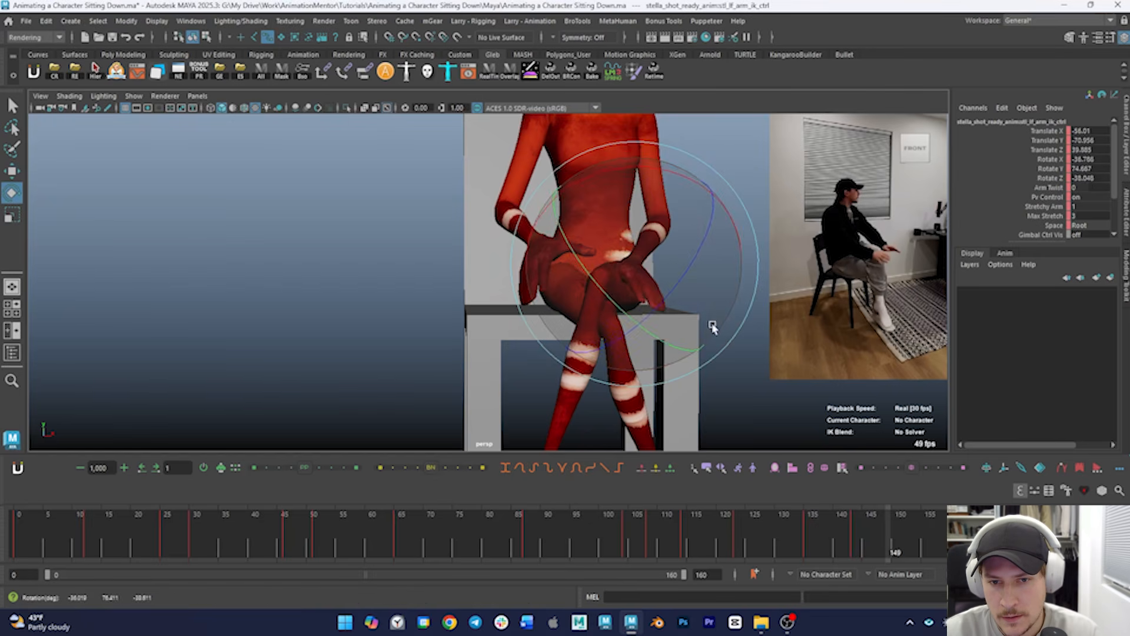
{"action": "left_click_drag", "start_coordinate": [609, 185], "coordinate": [623, 181]}
{"action": "key", "text": "w"}
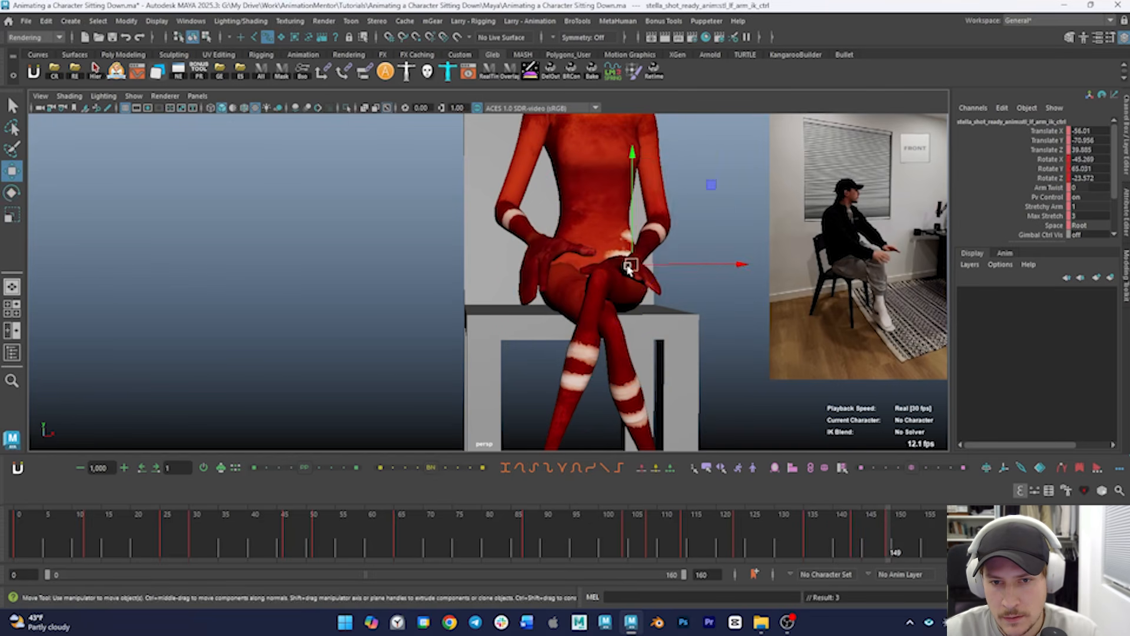
{"action": "left_click_drag", "start_coordinate": [631, 265], "coordinate": [674, 259]}
Refine the left hand on frame 149 by rotating its fingers downward and lowering it slightly
{"action": "left_click_drag", "start_coordinate": [808, 543], "coordinate": [889, 547]}
{"action": "key", "text": "e"}
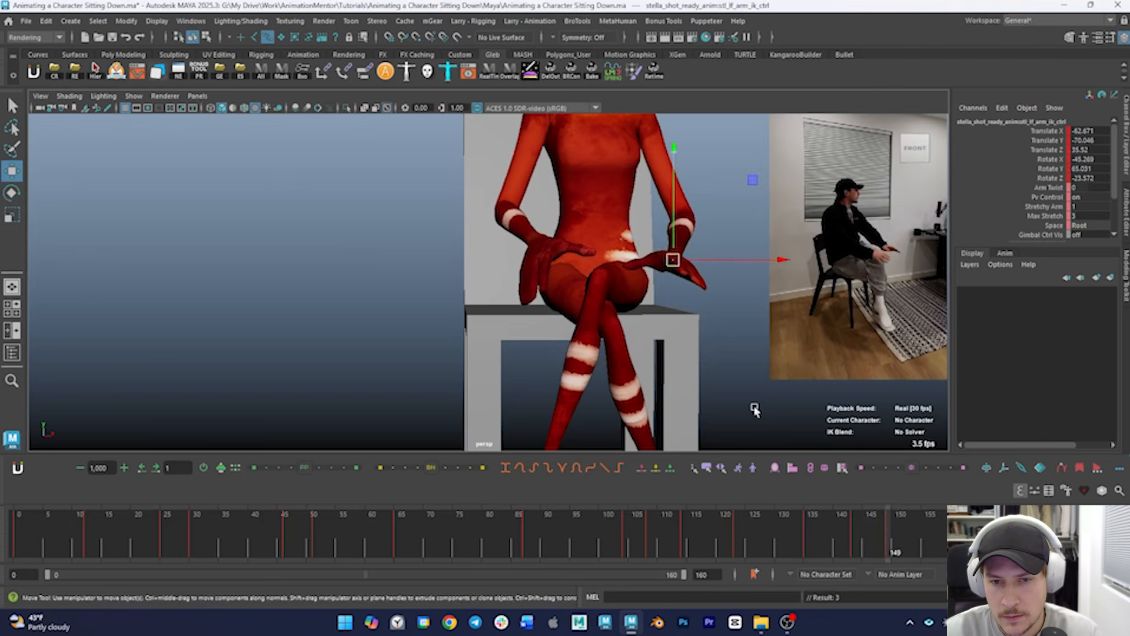
{"action": "left_click_drag", "start_coordinate": [716, 284], "coordinate": [710, 324]}
{"action": "key", "text": "w"}
{"action": "left_click_drag", "start_coordinate": [670, 259], "coordinate": [672, 267]}
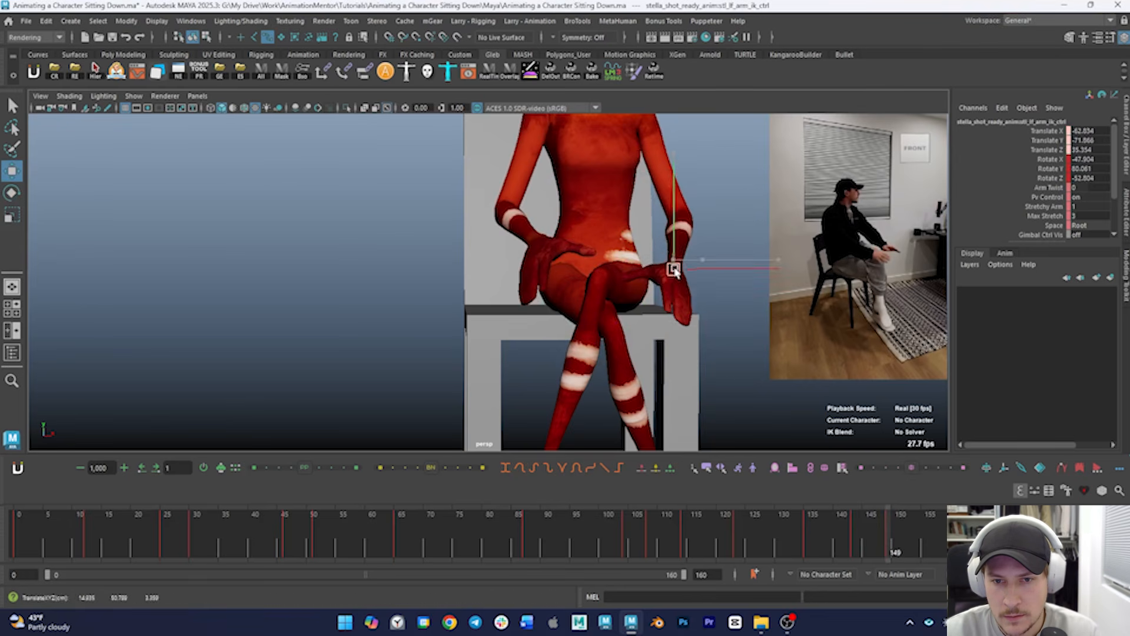
{"action": "key", "text": "e"}
{"action": "left_click_drag", "start_coordinate": [605, 265], "coordinate": [603, 233]}
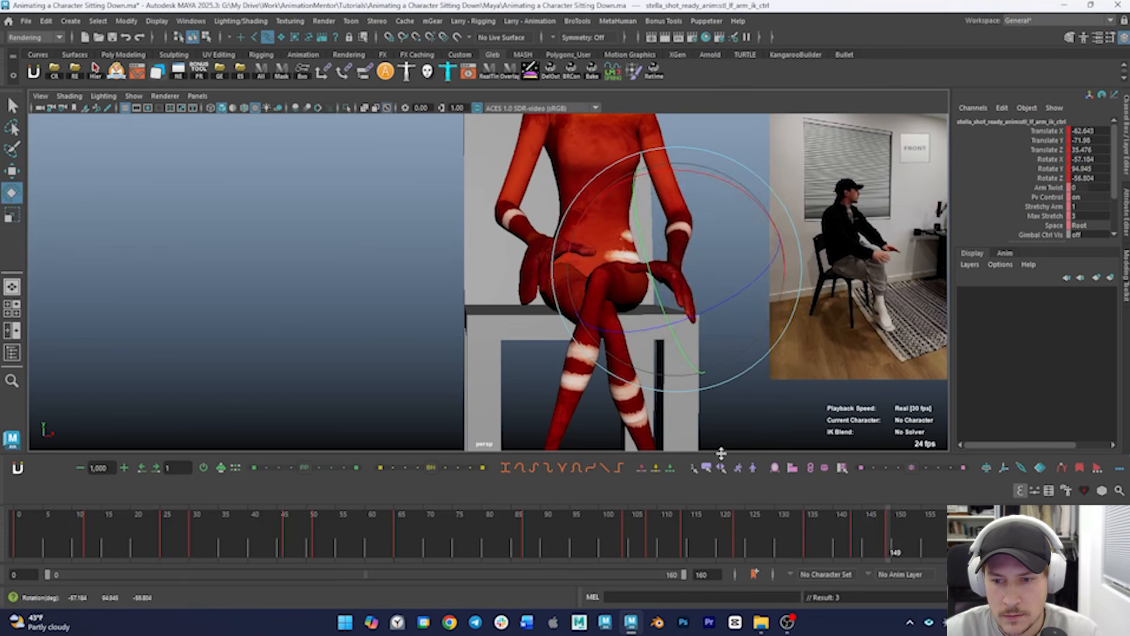
Raise and rotate the left hand above the thigh on frame 149, and key its return to the rest pose on frame 155
{"action": "left_click_drag", "start_coordinate": [828, 536], "coordinate": [926, 539]}
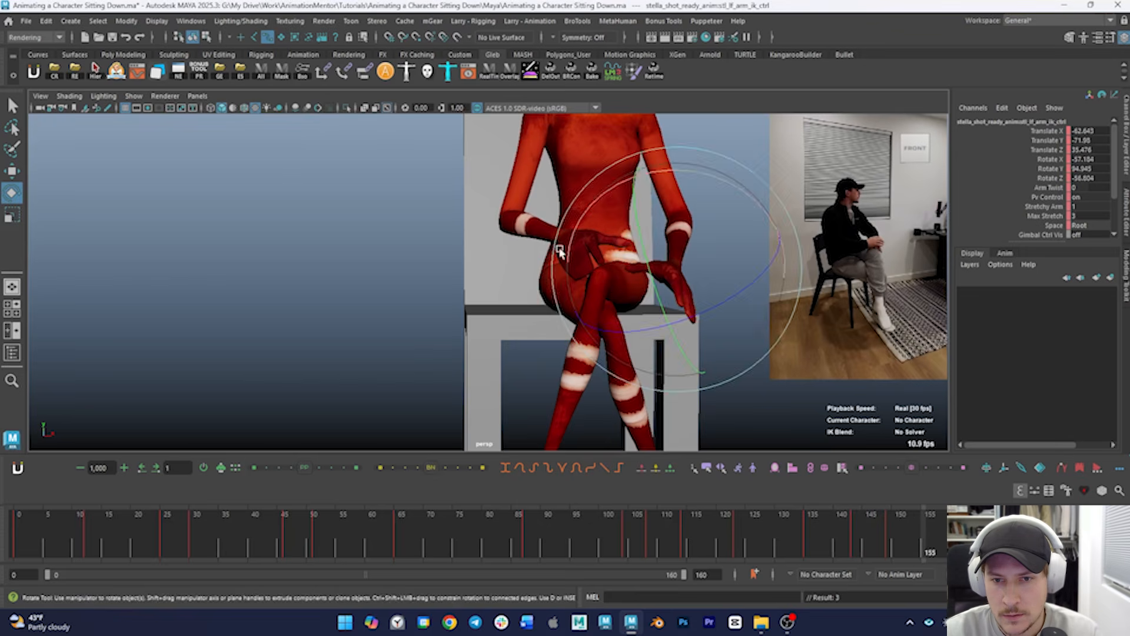
{"action": "key", "text": "w"}
{"action": "left_click_drag", "start_coordinate": [676, 269], "coordinate": [683, 197]}
{"action": "key", "text": "e"}
{"action": "left_click_drag", "start_coordinate": [844, 523], "coordinate": [952, 540]}
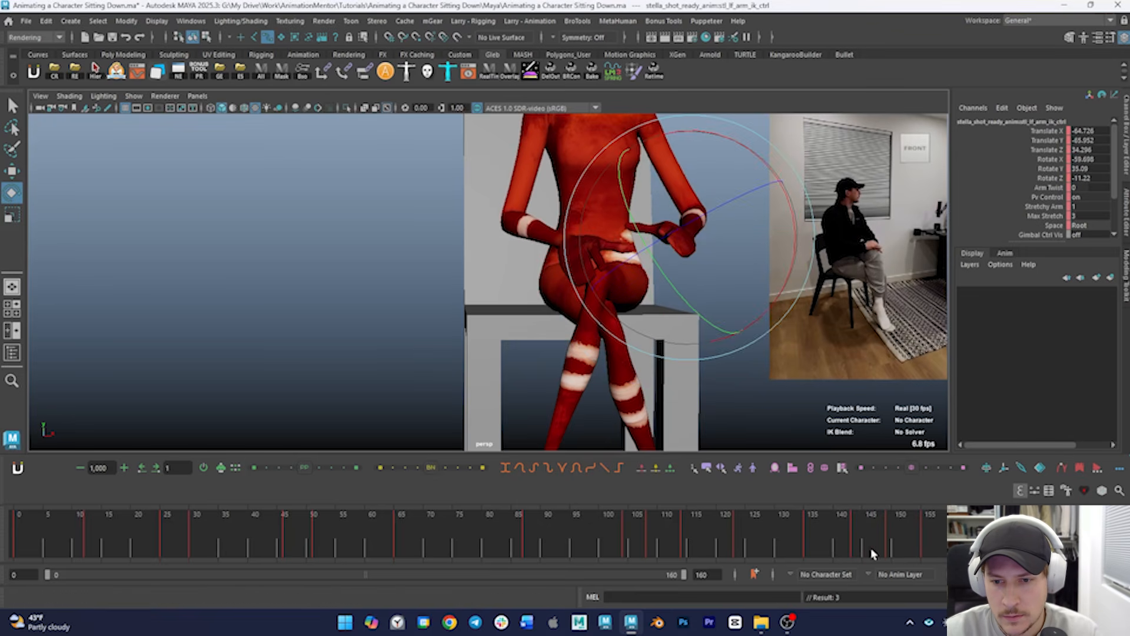
Retime the left hand's gesture keys to frames 145 and 150, and shift the landing key from frame 153 to 155
{"action": "left_click", "coordinate": [813, 546]}
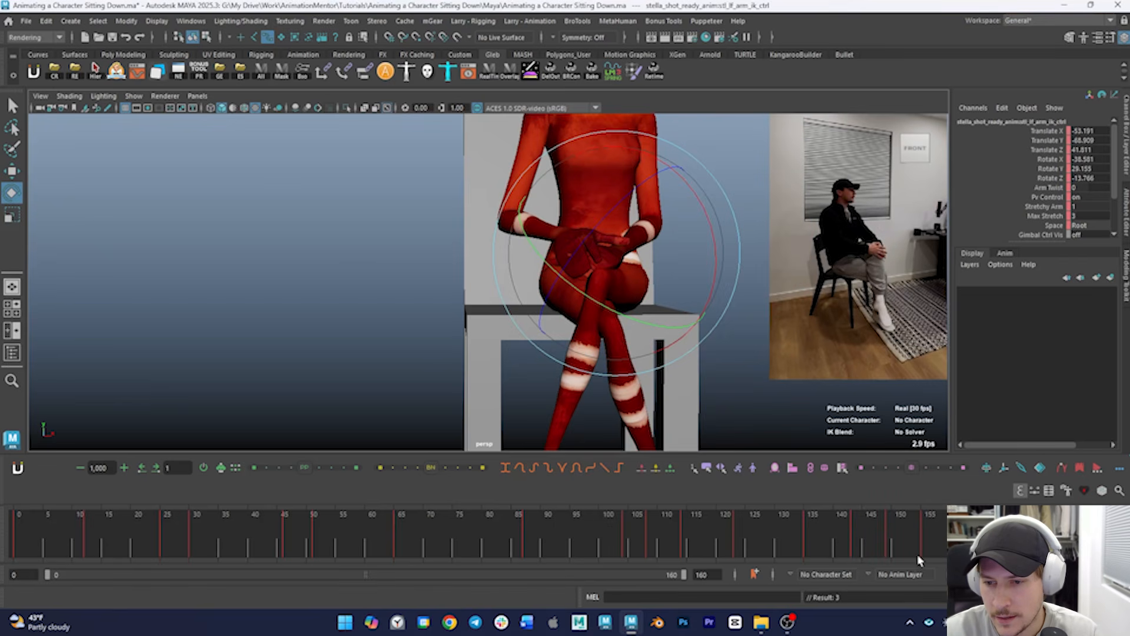
{"action": "left_click_drag", "start_coordinate": [760, 550], "coordinate": [922, 550]}
{"action": "left_click_drag", "start_coordinate": [821, 547], "coordinate": [871, 539], "text": "shift"}
{"action": "key", "text": "alt+v"}
{"action": "left_click_drag", "start_coordinate": [759, 549], "coordinate": [911, 541]}
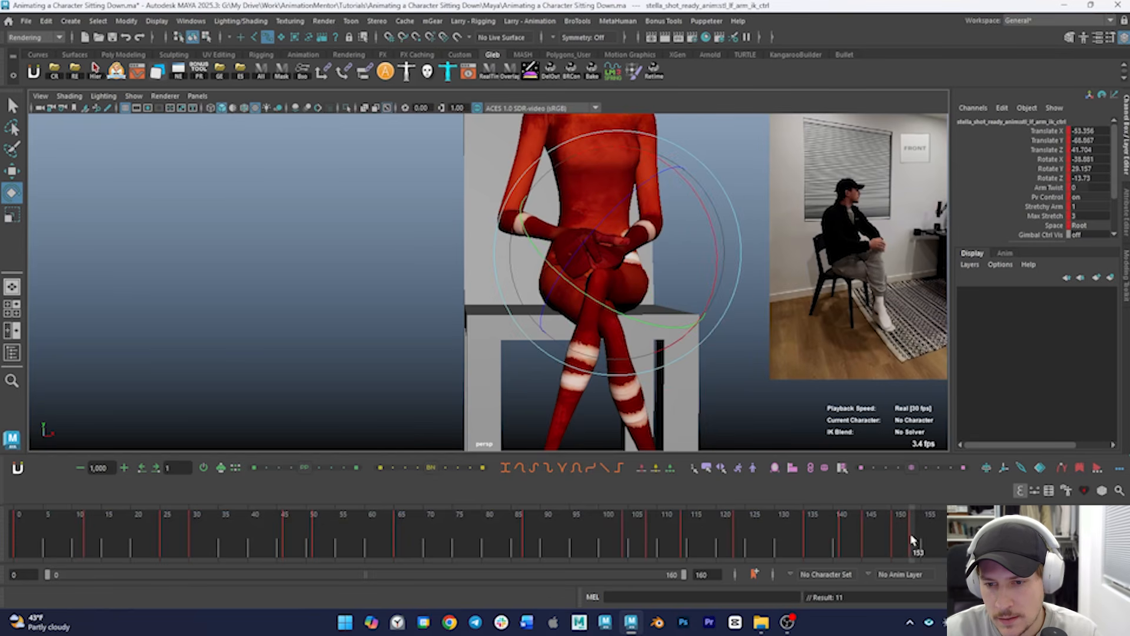
{"action": "left_click", "coordinate": [155, 468]}
{"action": "left_click", "coordinate": [155, 467]}
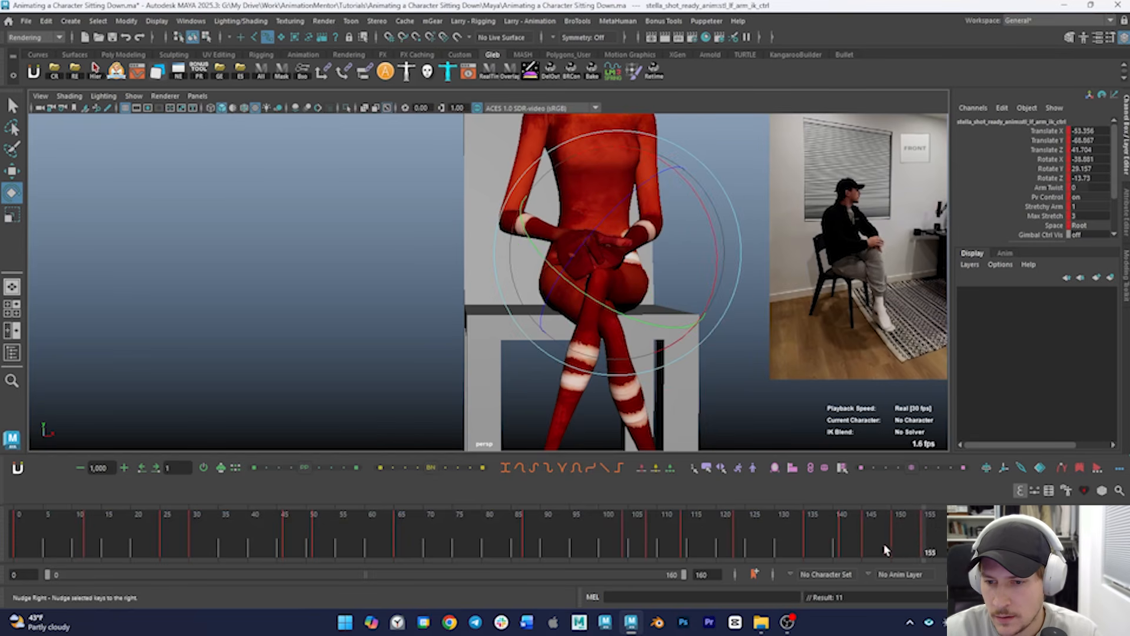
Soften the left hand's keys on frames 145 and 150 with Pull Push, and touch up its rotation around frames 150 to 154
{"action": "left_click_drag", "start_coordinate": [885, 544], "coordinate": [908, 540]}
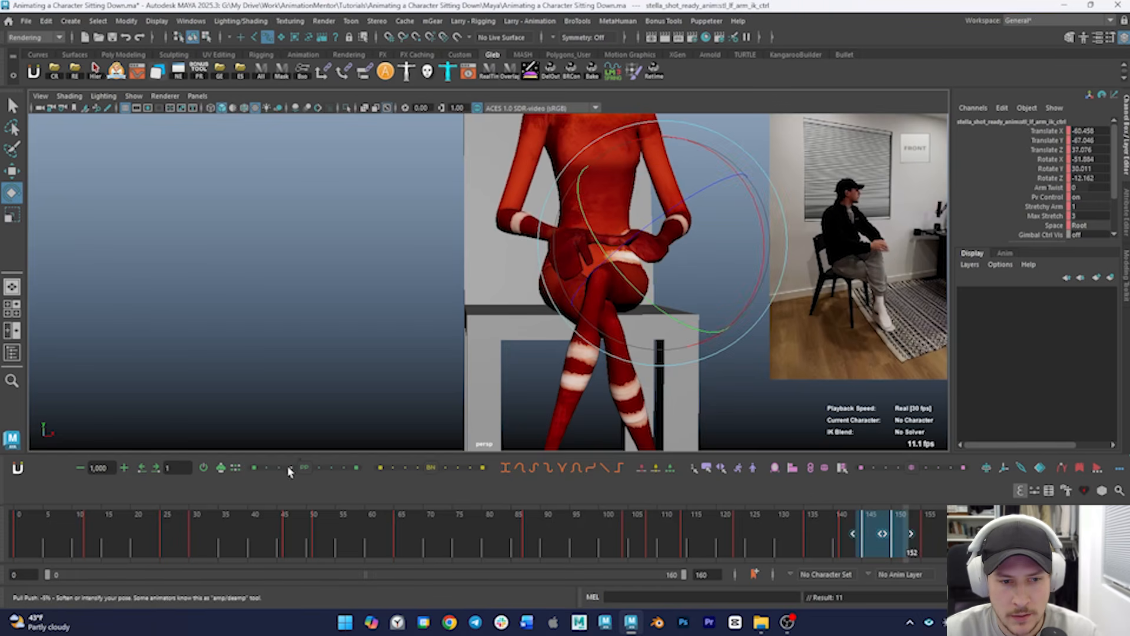
{"action": "left_click_drag", "start_coordinate": [303, 468], "coordinate": [285, 470]}
{"action": "left_click_drag", "start_coordinate": [839, 529], "coordinate": [896, 547]}
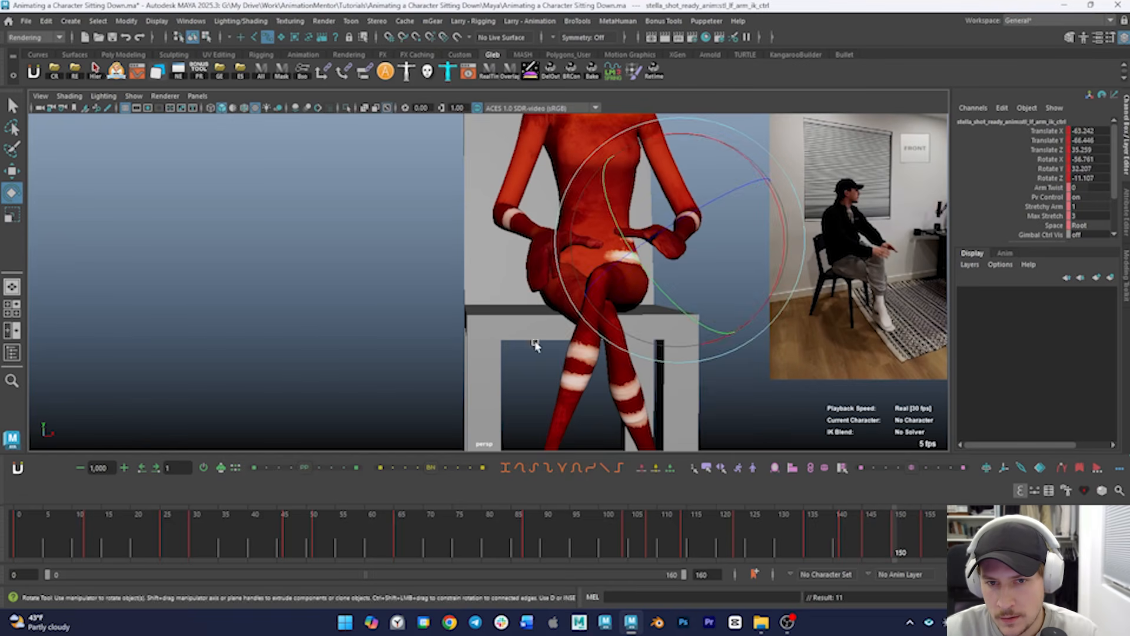
{"action": "left_click_drag", "start_coordinate": [609, 334], "coordinate": [651, 328]}
{"action": "left_click_drag", "start_coordinate": [899, 531], "coordinate": [922, 538]}
{"action": "left_click_drag", "start_coordinate": [614, 338], "coordinate": [651, 330]}
Play back the full animation from several angles and compare the body and hand movement with the reference footage
{"action": "left_click_drag", "start_coordinate": [910, 541], "coordinate": [673, 545]}
{"action": "scroll", "coordinate": [446, 316], "scroll_direction": "down", "scroll_amount": 3}
{"action": "key", "text": "alt+shift+v"}
{"action": "key", "text": "alt+v"}
{"action": "left_click_drag", "start_coordinate": [392, 283], "coordinate": [551, 306], "text": "alt"}
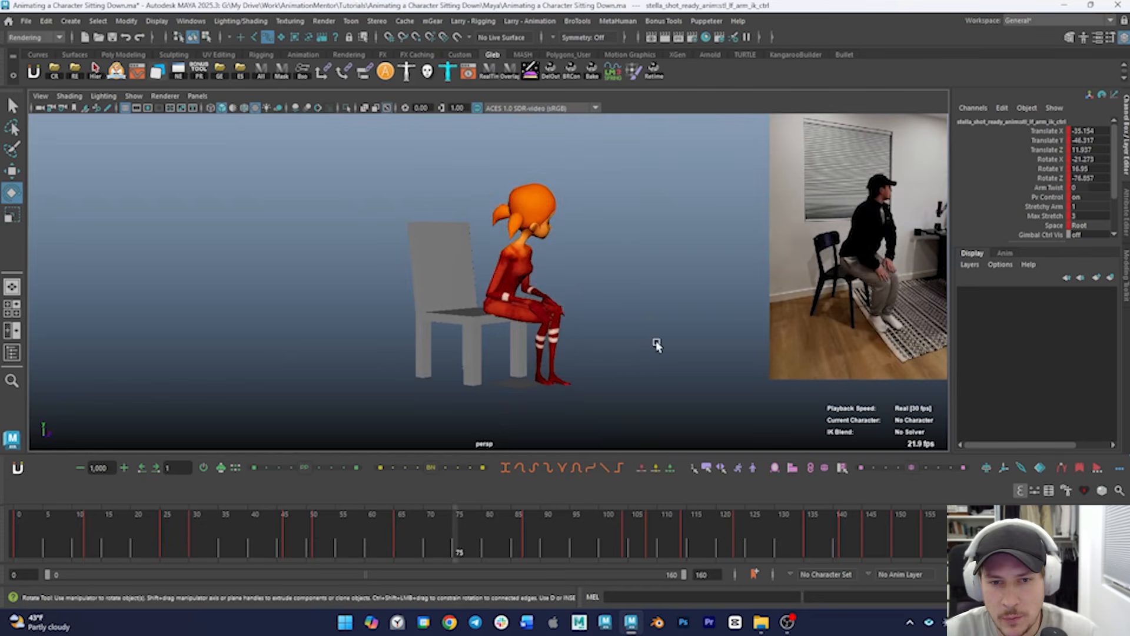
{"action": "left_click_drag", "start_coordinate": [654, 389], "coordinate": [640, 394], "text": "alt"}
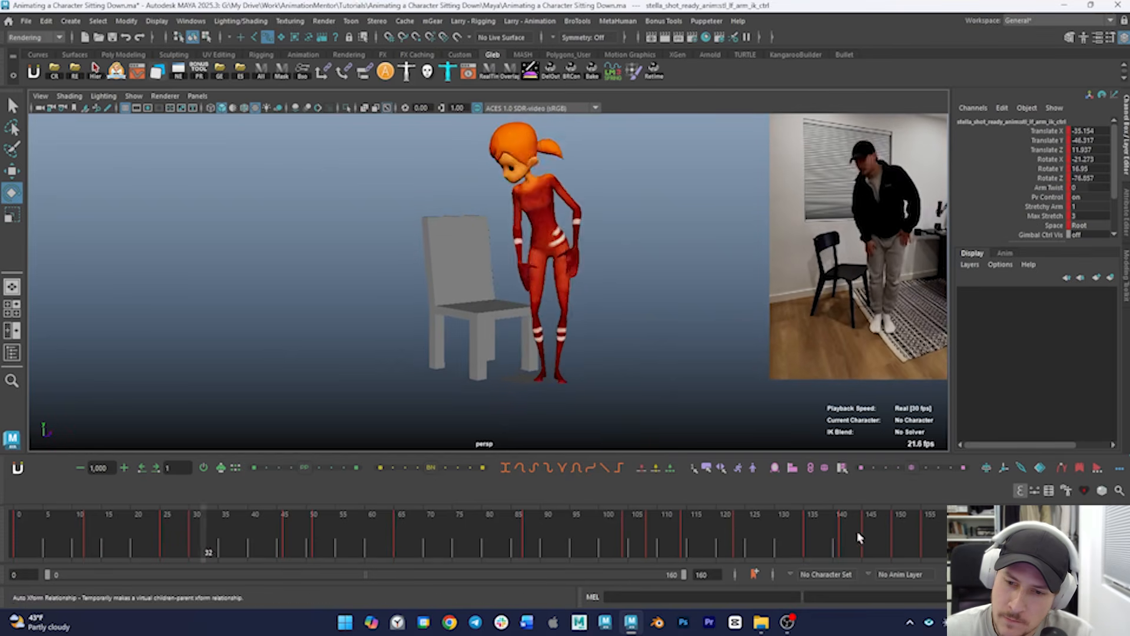
{"action": "left_click_drag", "start_coordinate": [647, 365], "coordinate": [602, 387], "text": "alt"}
Play back the shot and scrub the sitting-down section between about frames 55 and 72 to check its timing
{"action": "key", "text": "alt+v"}
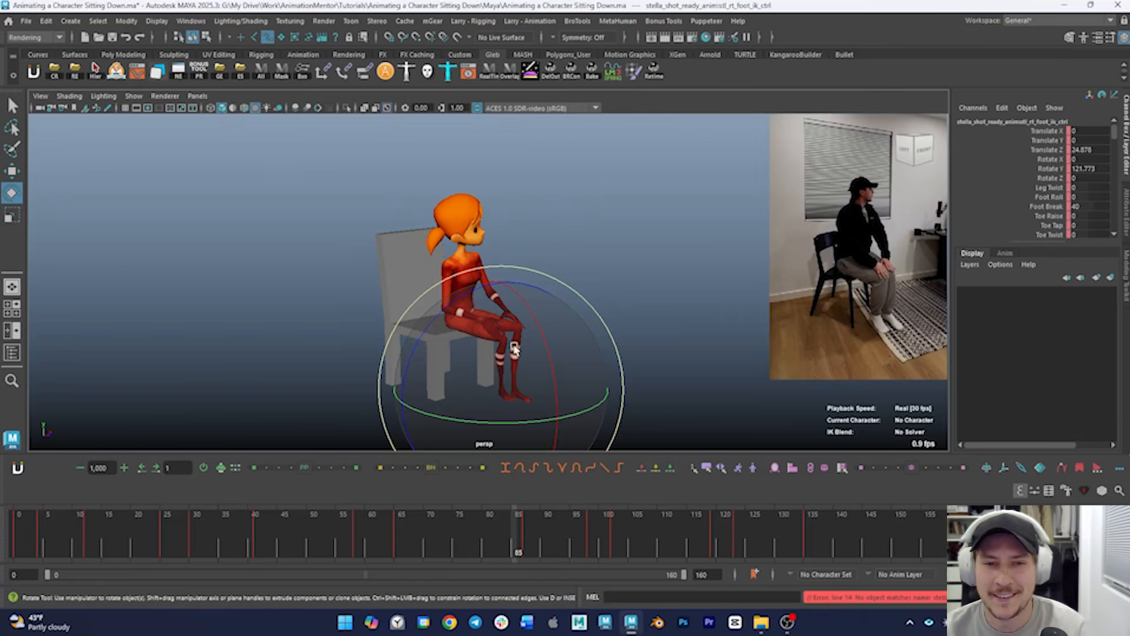
{"action": "left_click_drag", "start_coordinate": [636, 241], "coordinate": [619, 265], "text": "alt"}
{"action": "key", "text": "alt+shift+v"}
{"action": "key", "text": "alt+v"}
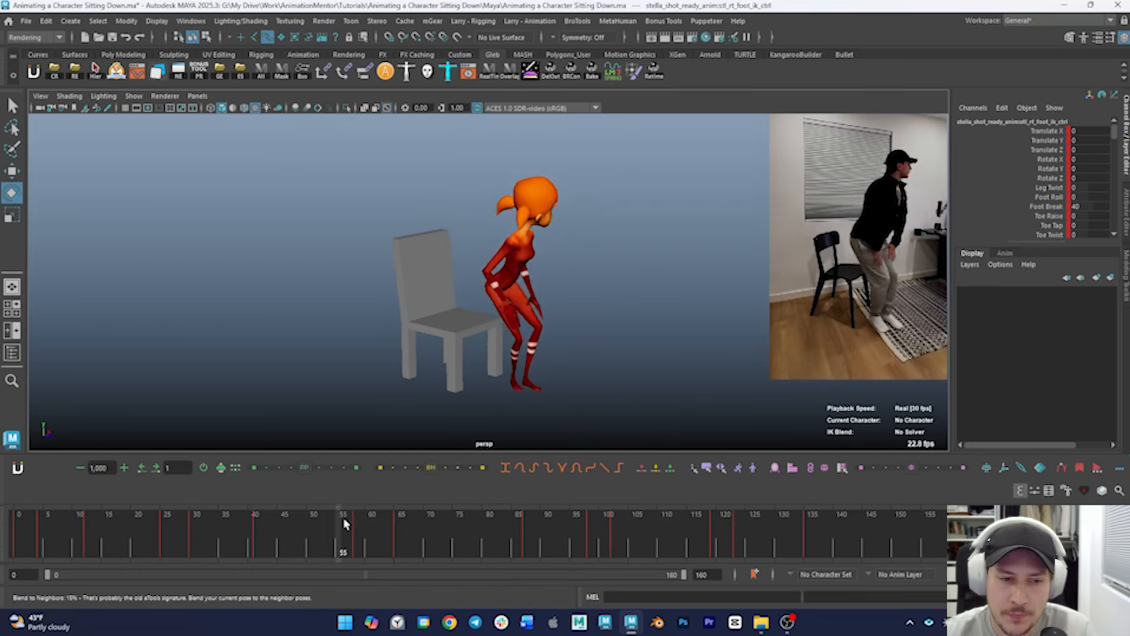
{"action": "left_click_drag", "start_coordinate": [344, 523], "coordinate": [450, 524]}
{"action": "key", "text": "alt+v"}
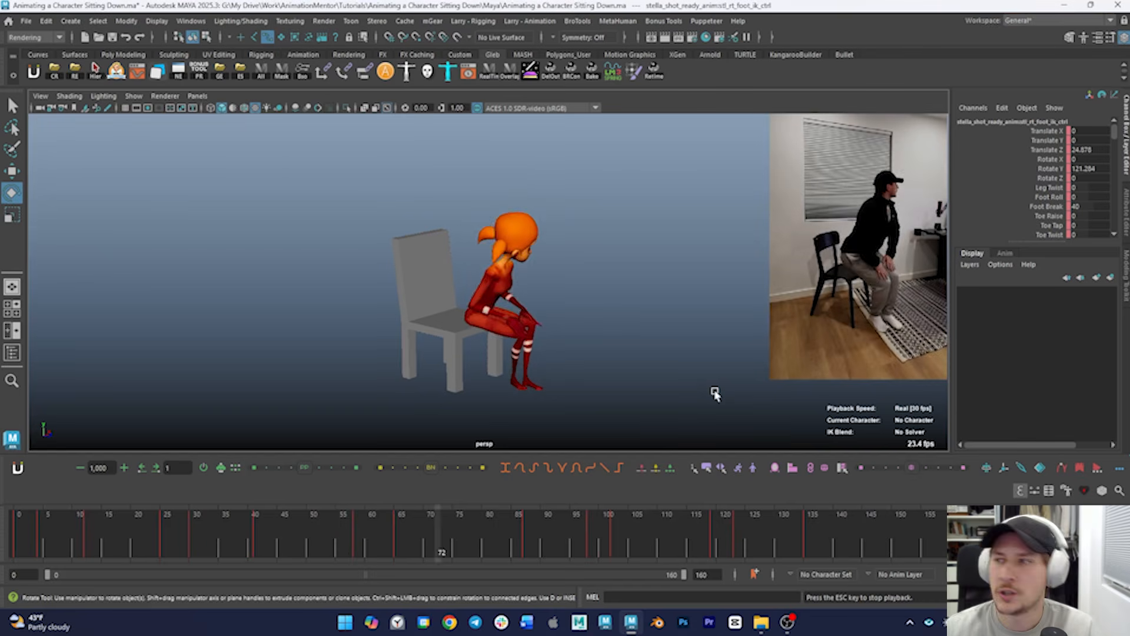
Scrub through the sit-down, lean-back and leg-cross poses and play back the shot to compare their timing with the reference footage
{"action": "key", "text": "Escape"}
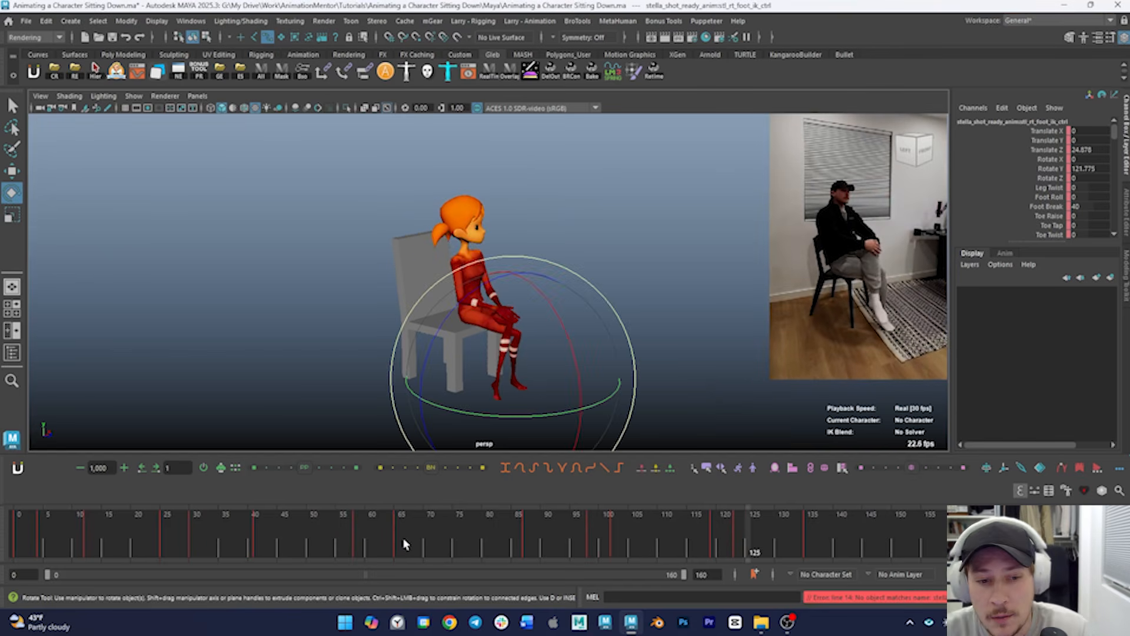
{"action": "left_click_drag", "start_coordinate": [280, 548], "coordinate": [318, 549]}
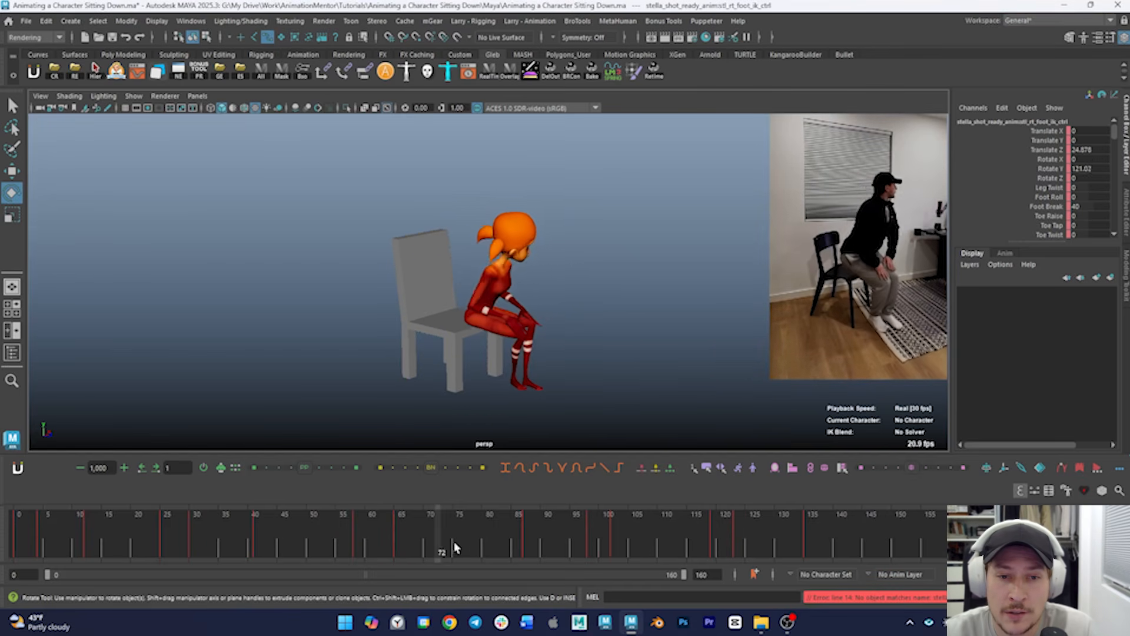
{"action": "left_click_drag", "start_coordinate": [454, 549], "coordinate": [466, 548]}
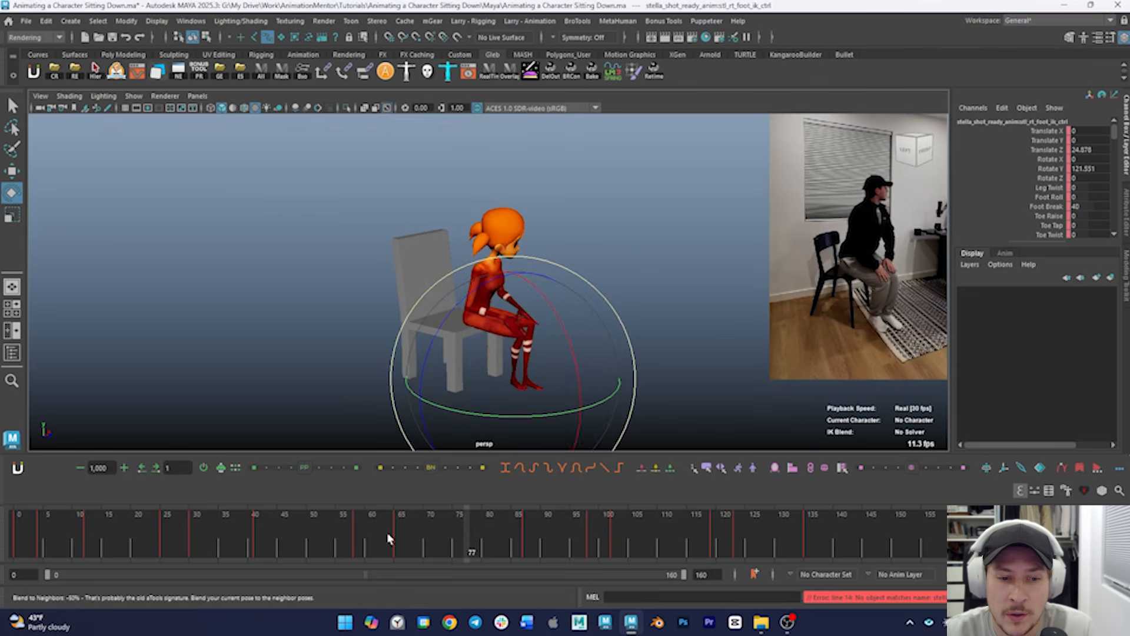
{"action": "left_click_drag", "start_coordinate": [391, 540], "coordinate": [506, 542]}
{"action": "left_click_drag", "start_coordinate": [417, 550], "coordinate": [443, 547]}
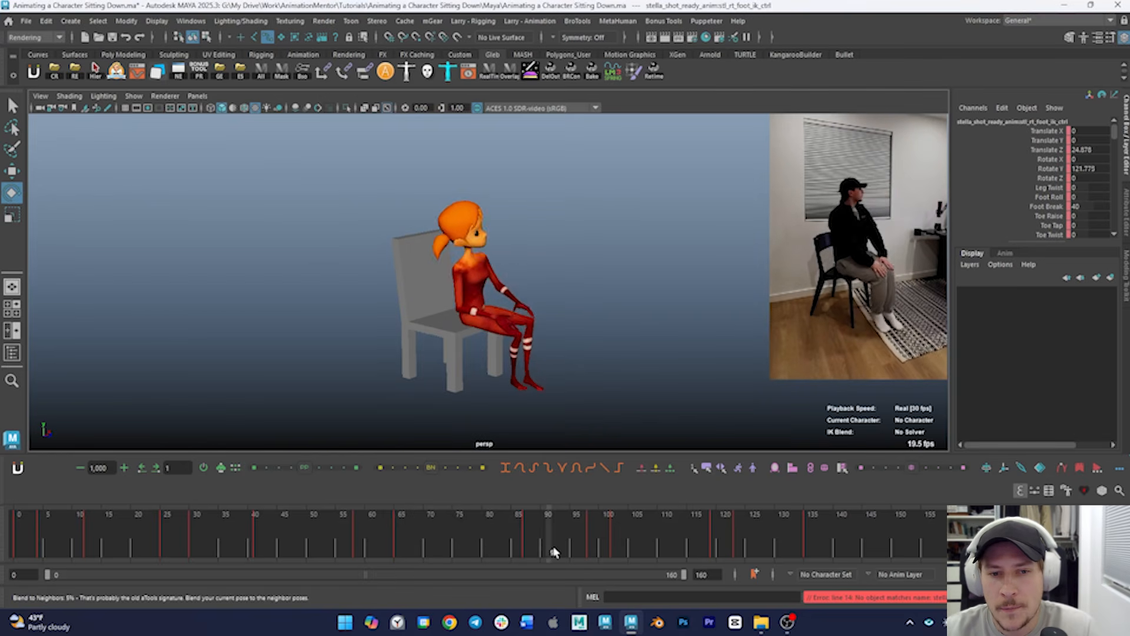
{"action": "left_click_drag", "start_coordinate": [367, 547], "coordinate": [715, 550]}
{"action": "key", "text": "alt+v"}
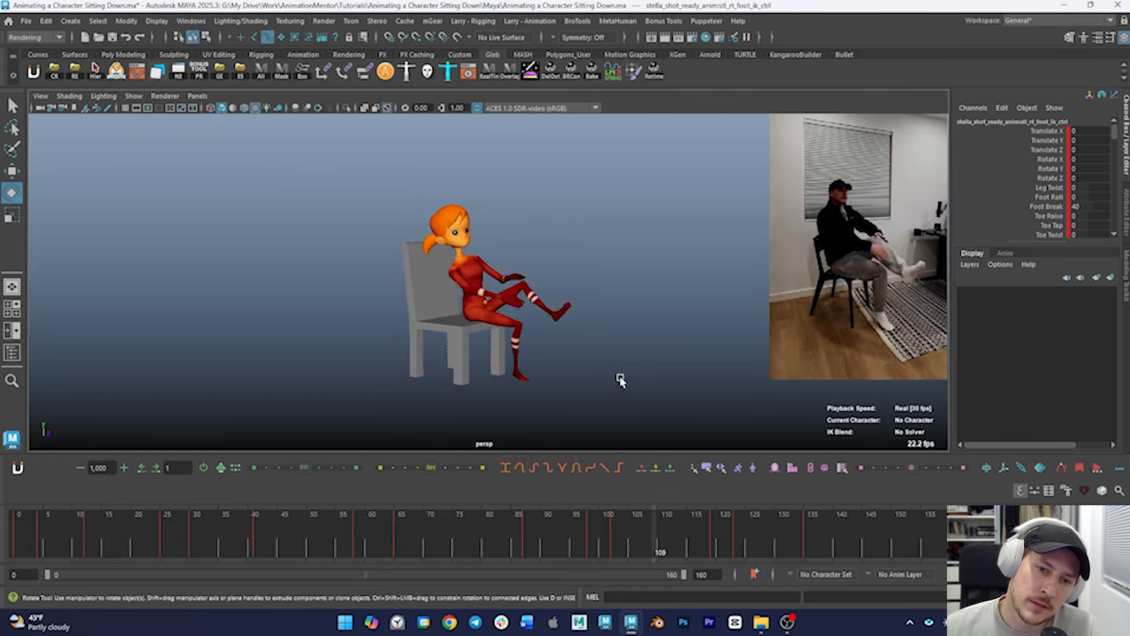
{"action": "key", "text": "alt+v"}
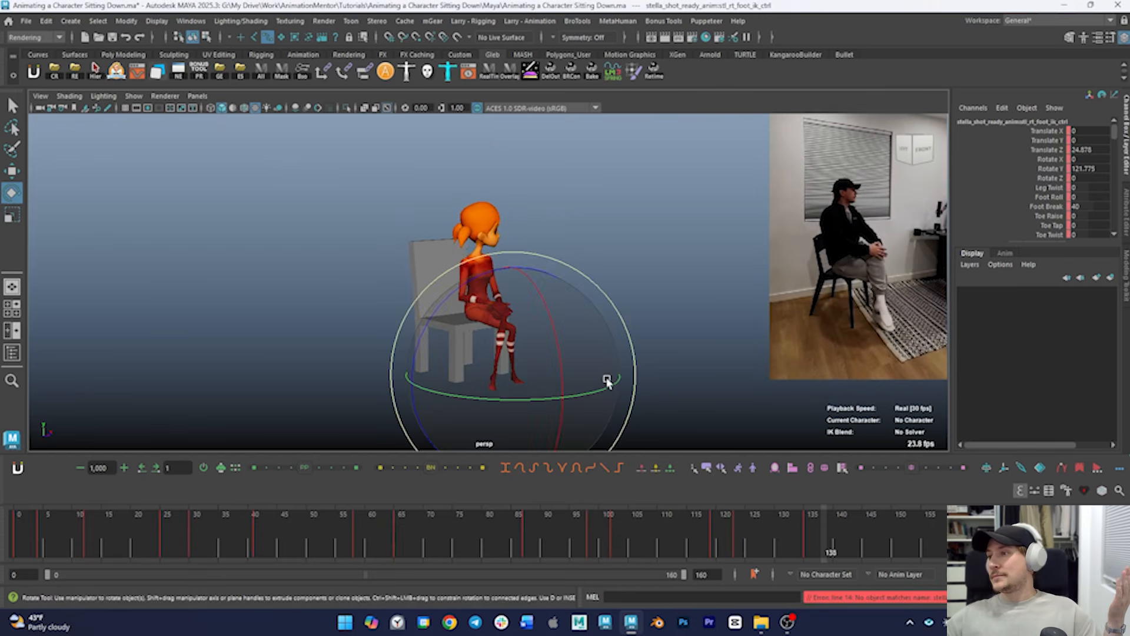